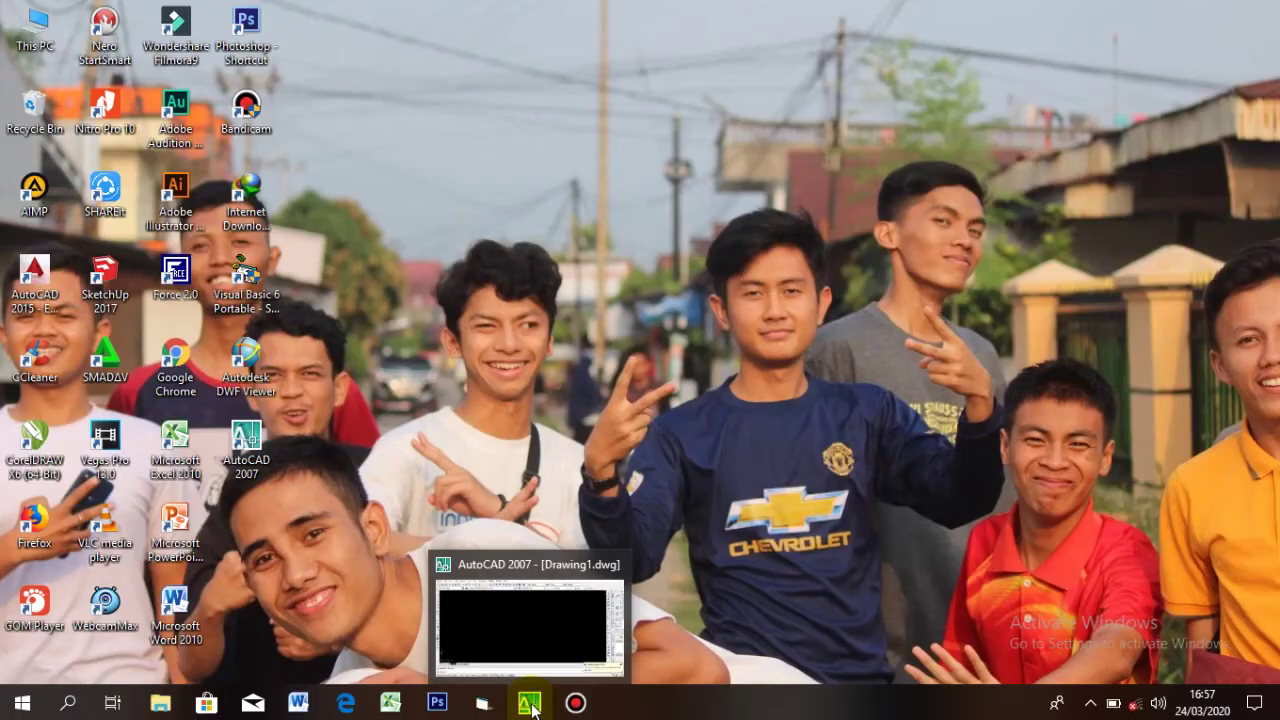
# Switch to AutoCAD 2007 and review the available dimension styles and the Denah text style settings
pyautogui.click(529, 704)
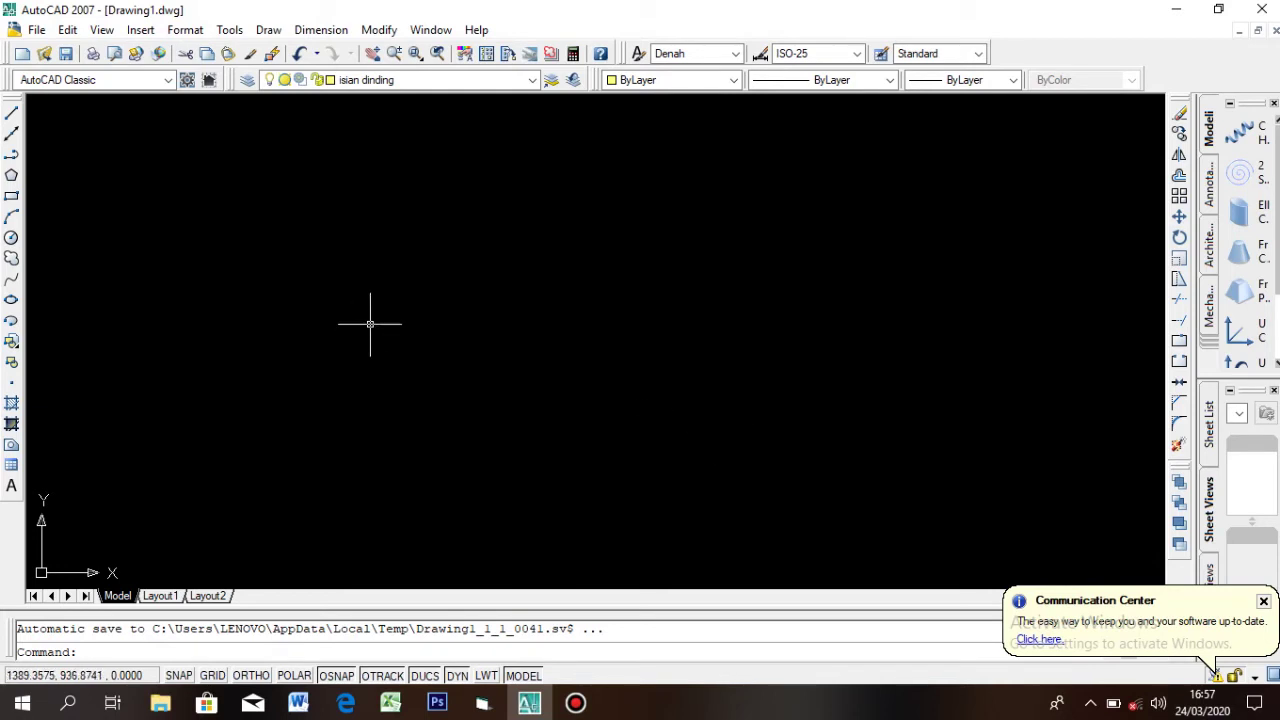
pyautogui.click(760, 56)
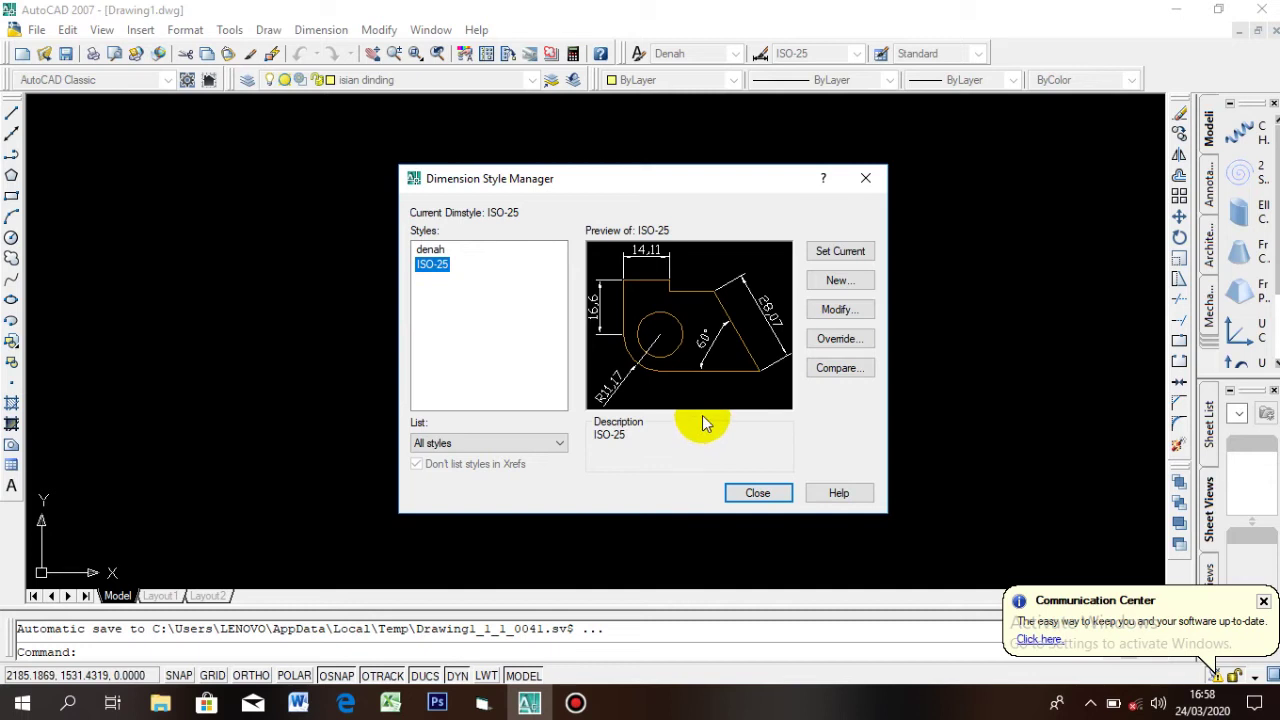
pyautogui.click(762, 492)
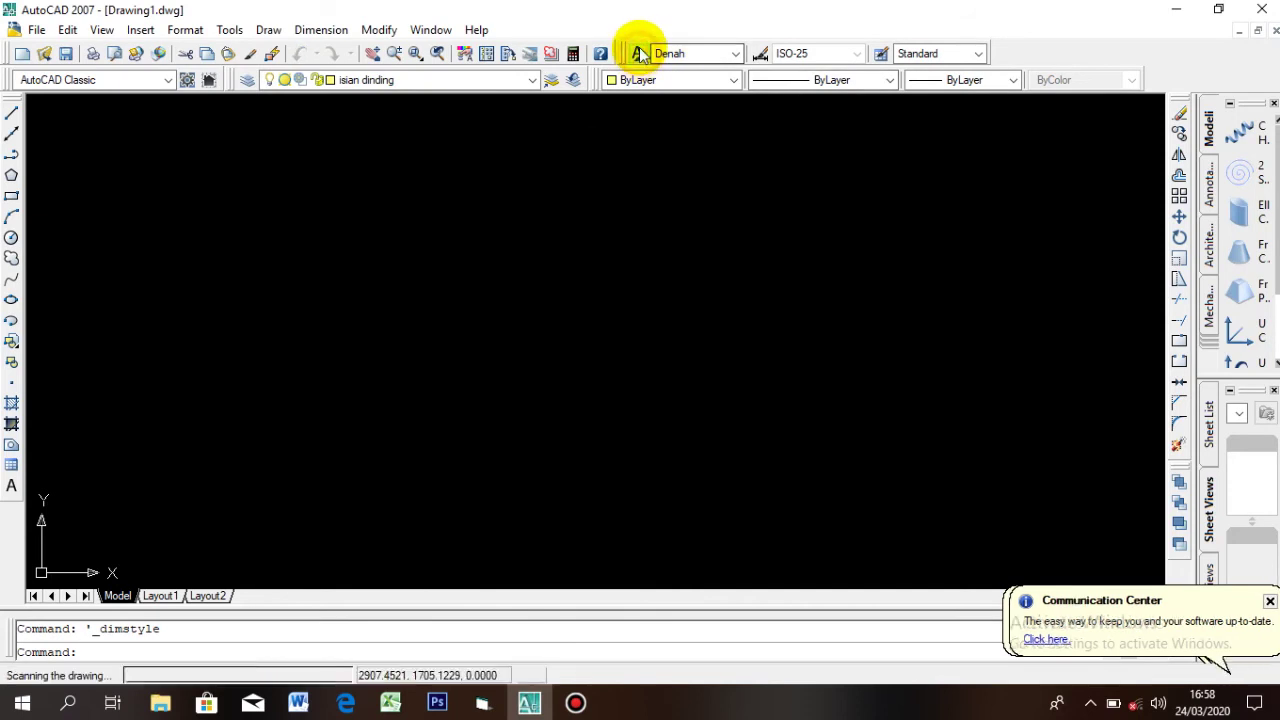
pyautogui.click(638, 53)
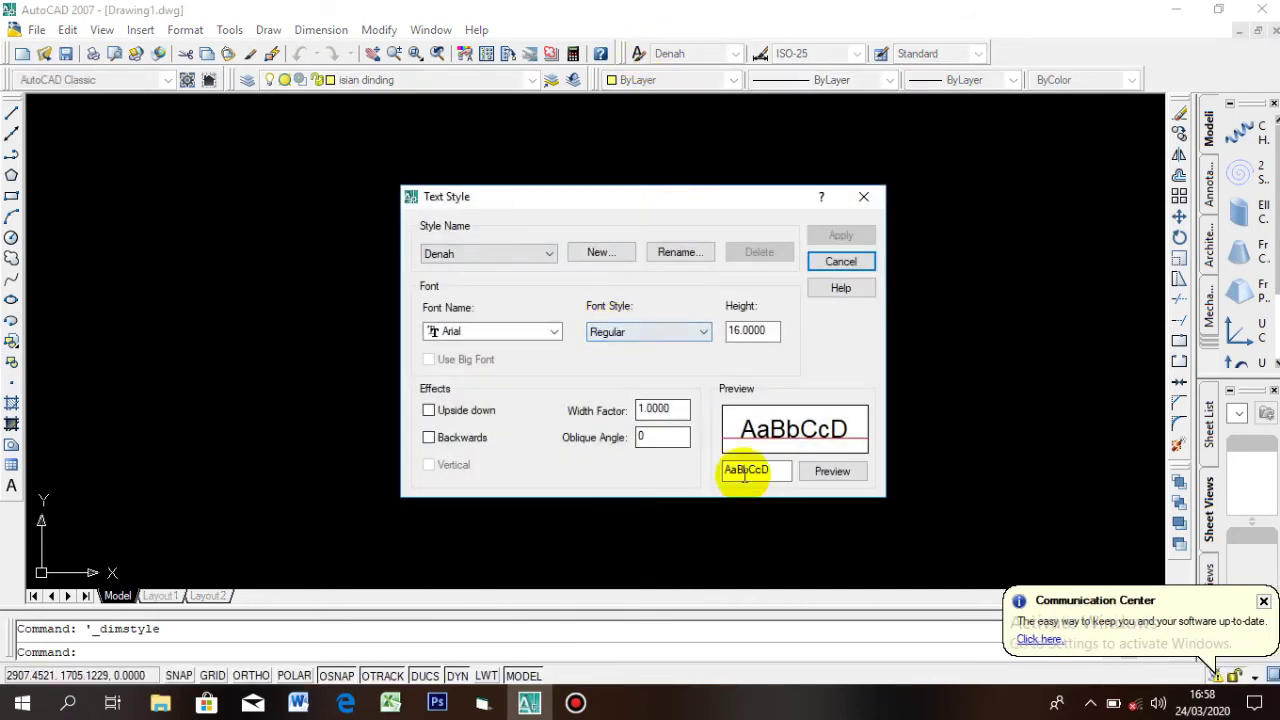
pyautogui.click(841, 261)
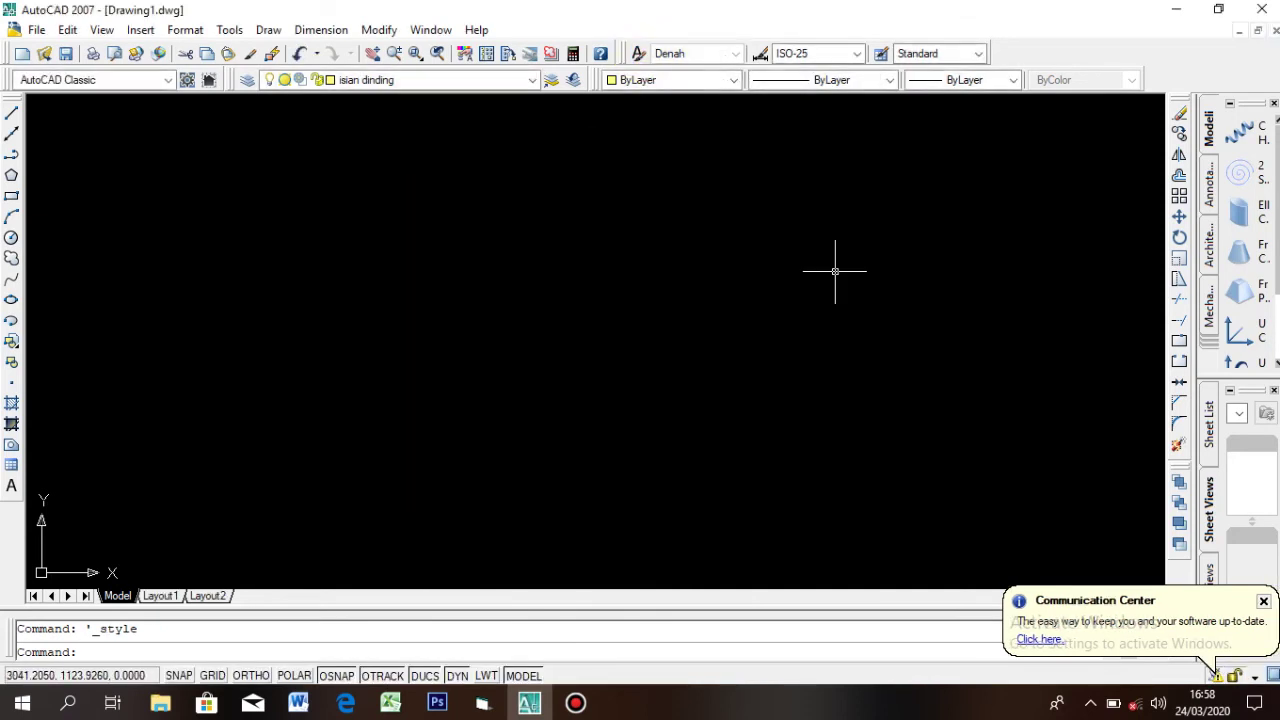
# Review the drawing's layers and their colors and lineweights in the Layer Properties Manager
pyautogui.write('layer')
pyautogui.press('Return')
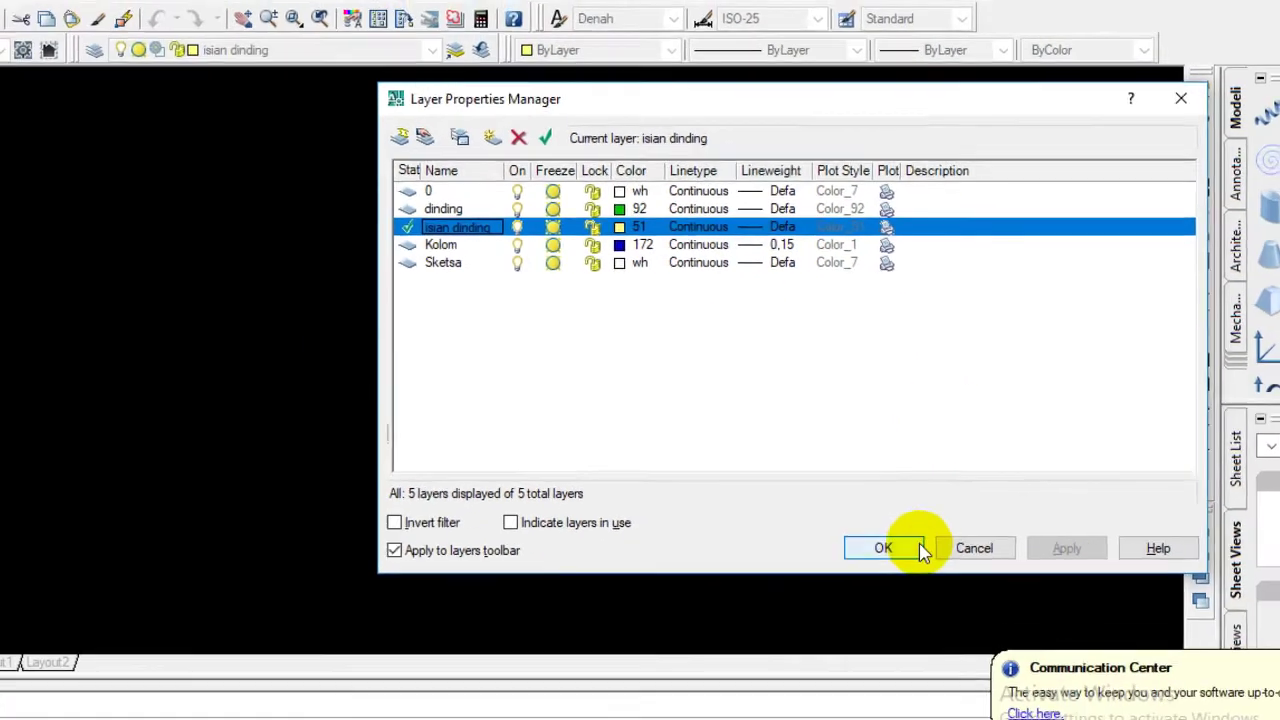
pyautogui.click(819, 655)
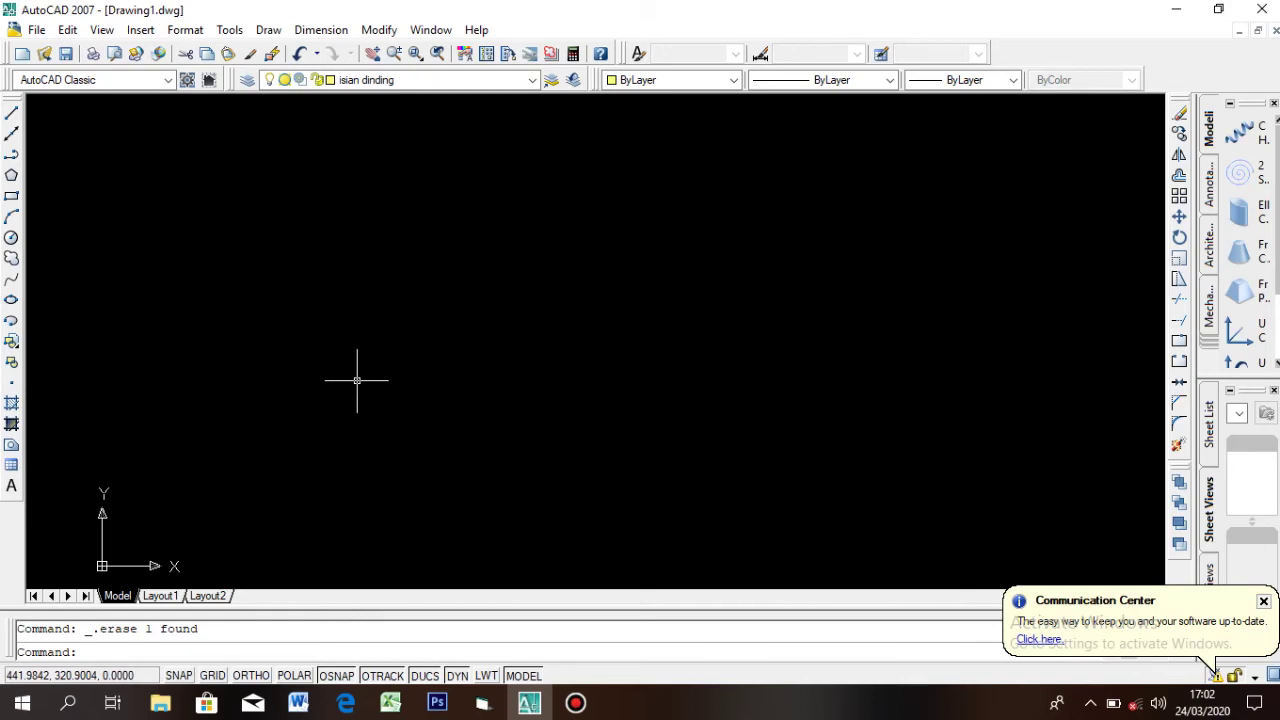
# Draw a rectangle 800 wide by 1250 high in the empty model space
pyautogui.write('rec')
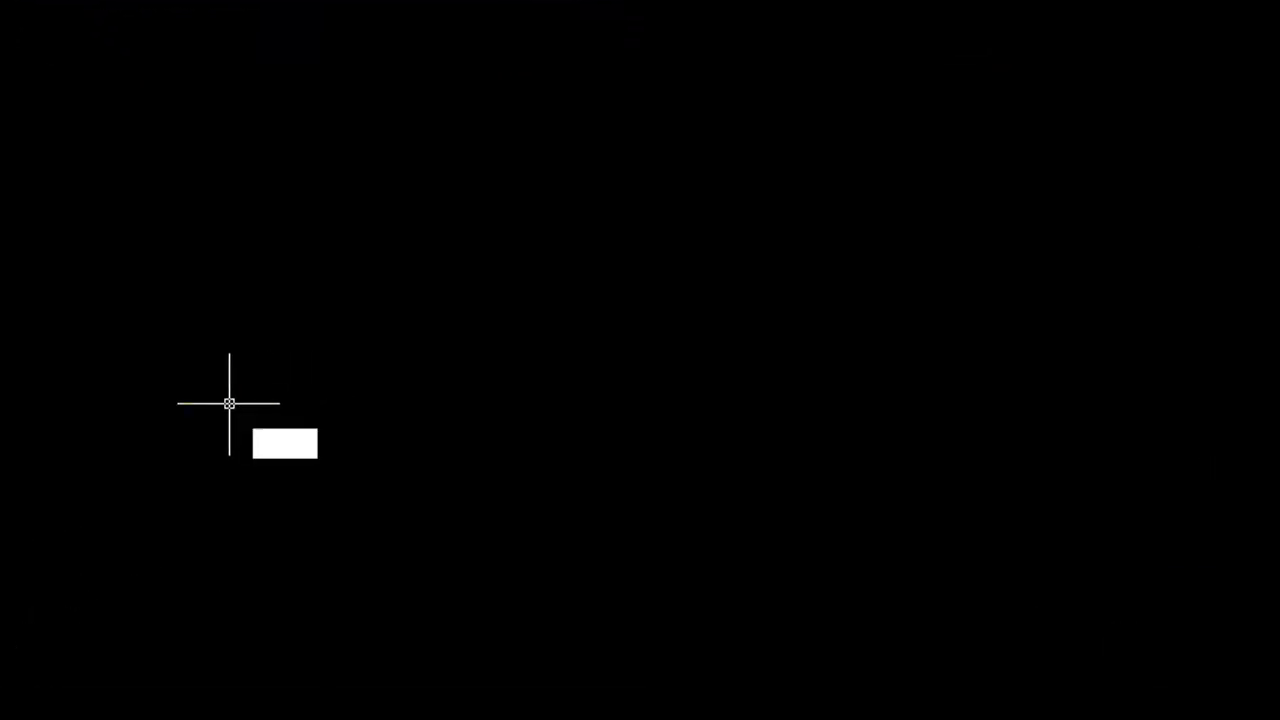
pyautogui.press('Return')
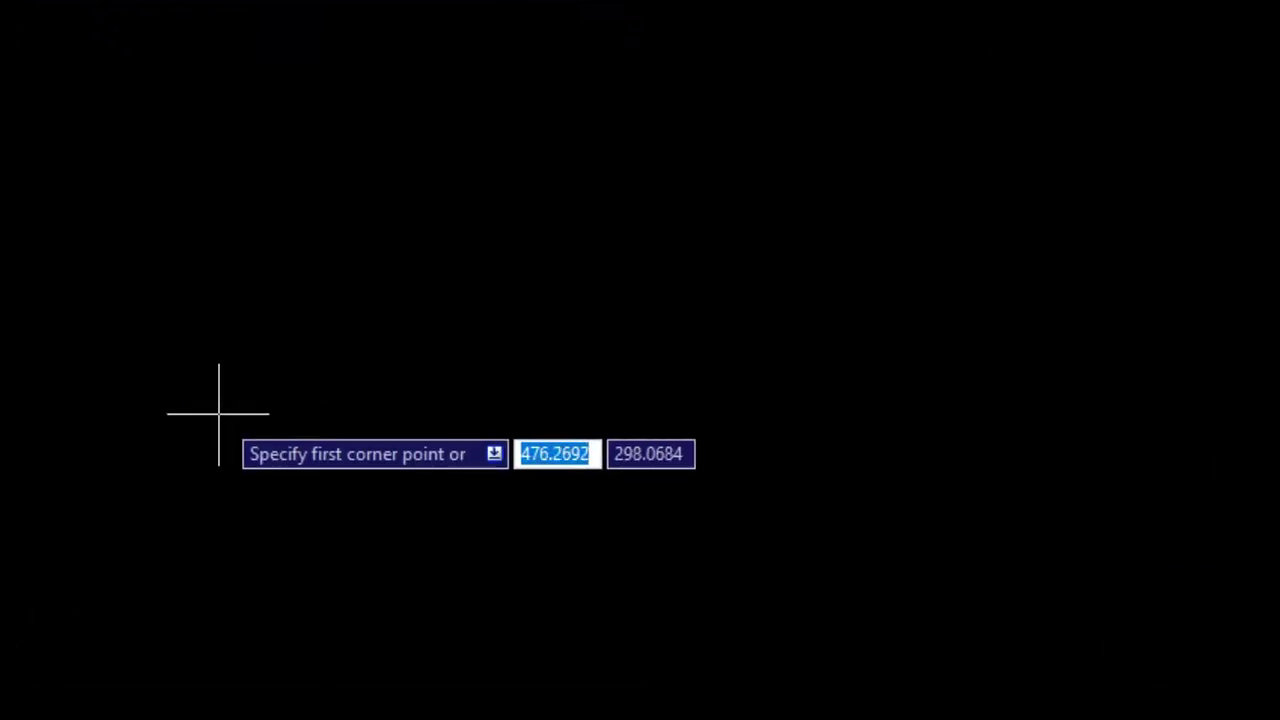
pyautogui.click(240, 476)
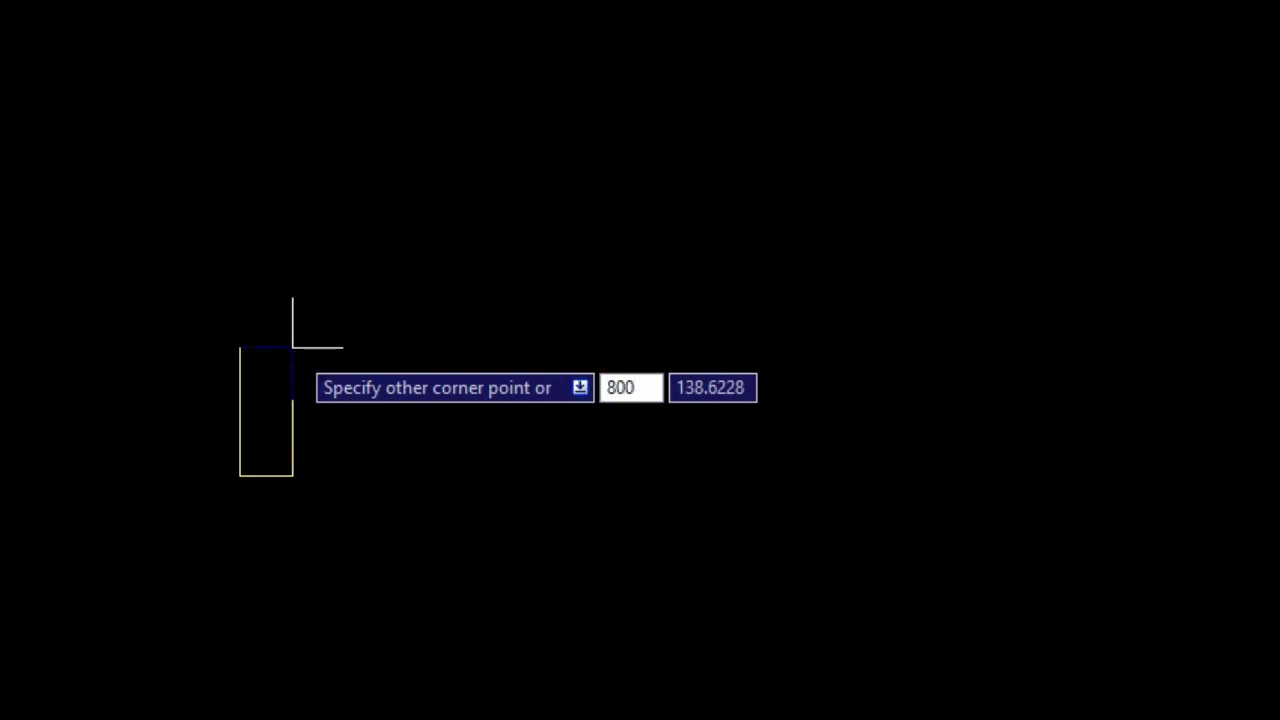
pyautogui.press('Tab')
pyautogui.write('12')
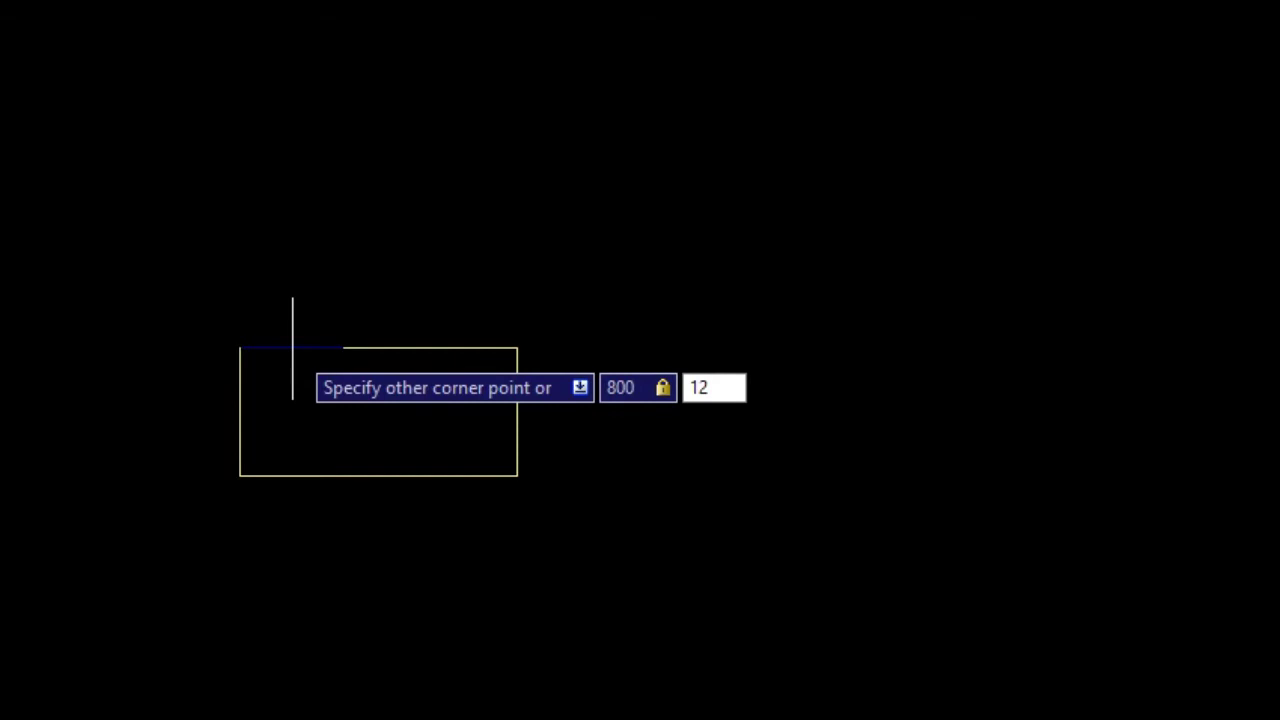
pyautogui.write('50')
pyautogui.press('Return')
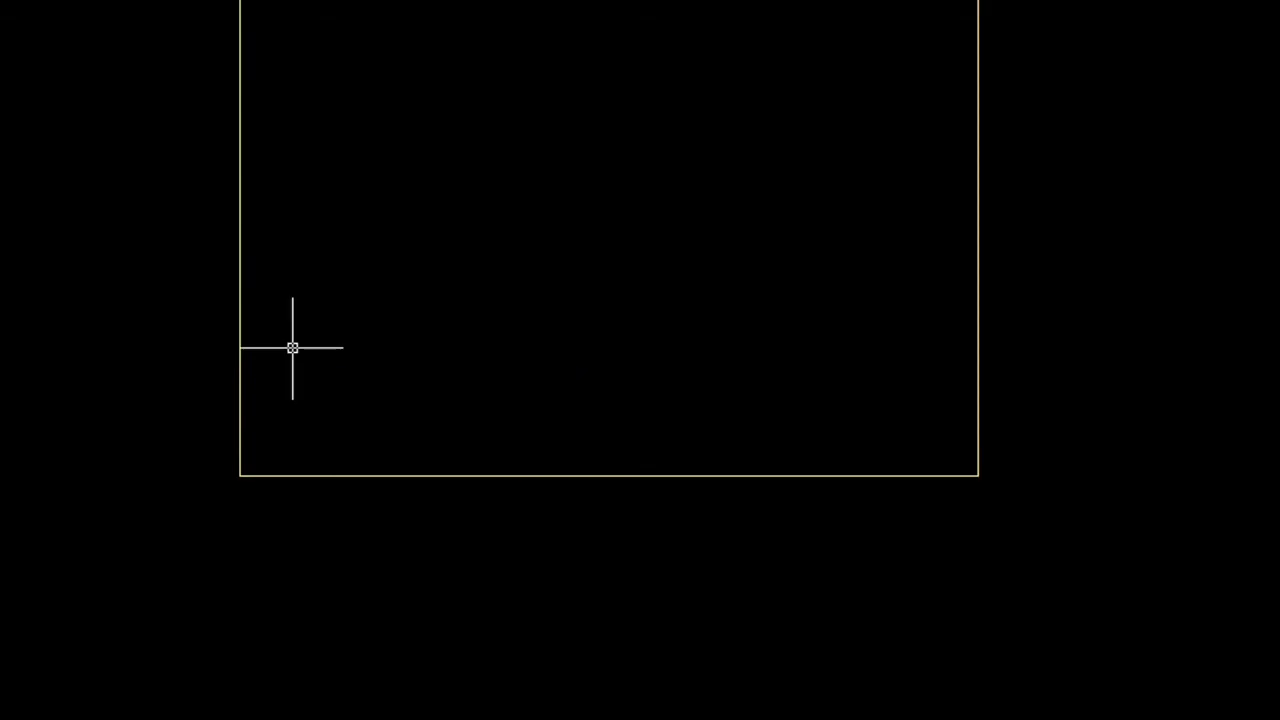
pyautogui.scroll(-6, 291, 346)
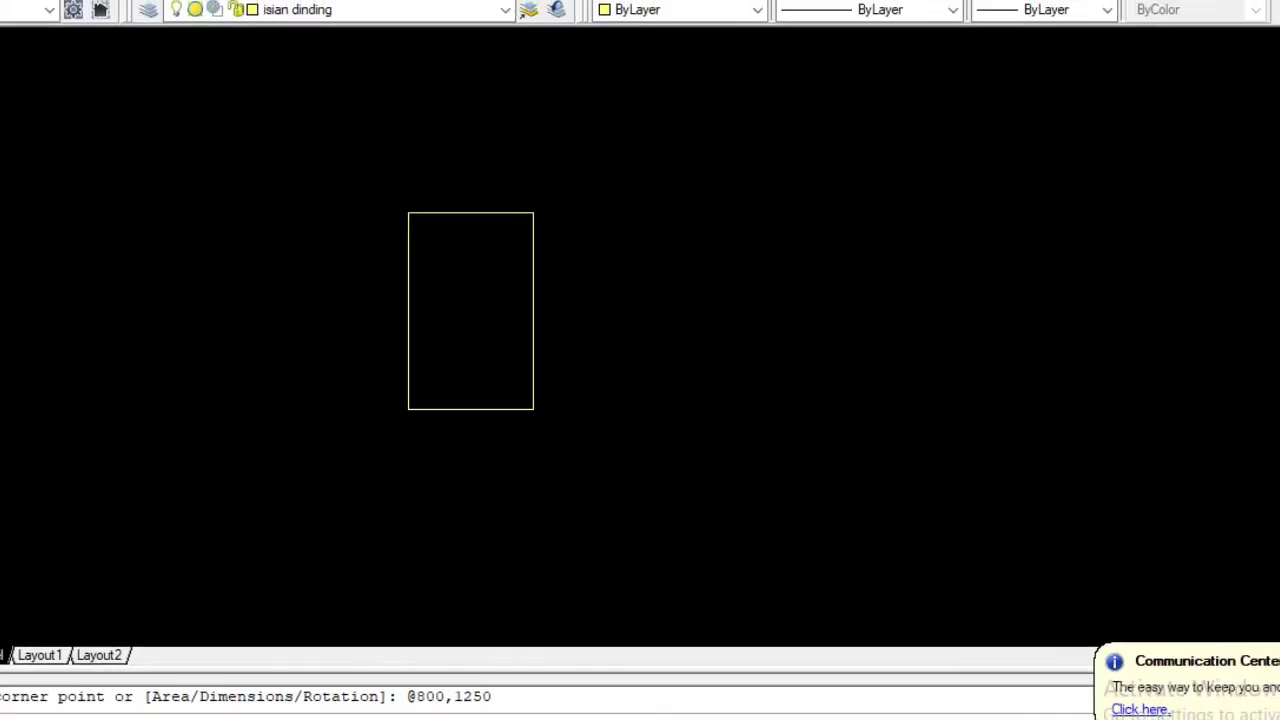
# Offset the 800 by 1250 rectangle outward by a distance of 200
pyautogui.scroll(4, 434, 145)
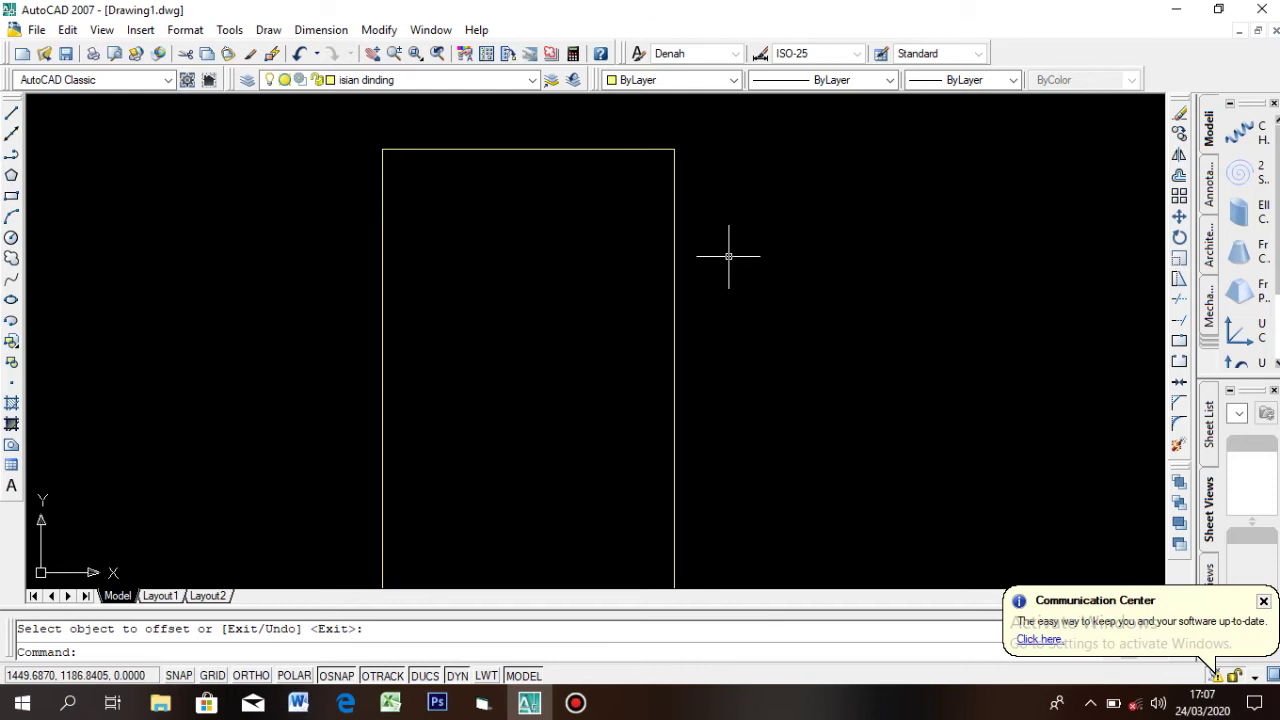
pyautogui.scroll(-5, 700, 294)
pyautogui.scroll(4, 712, 290)
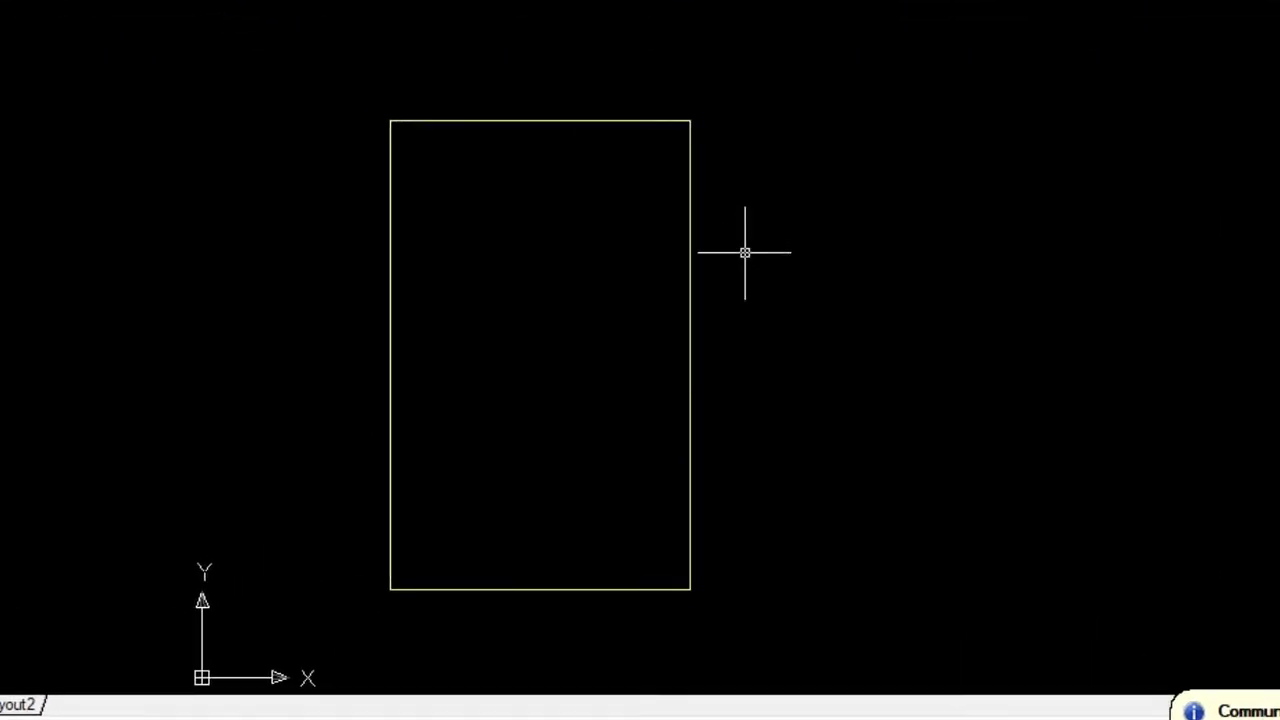
pyautogui.write('off')
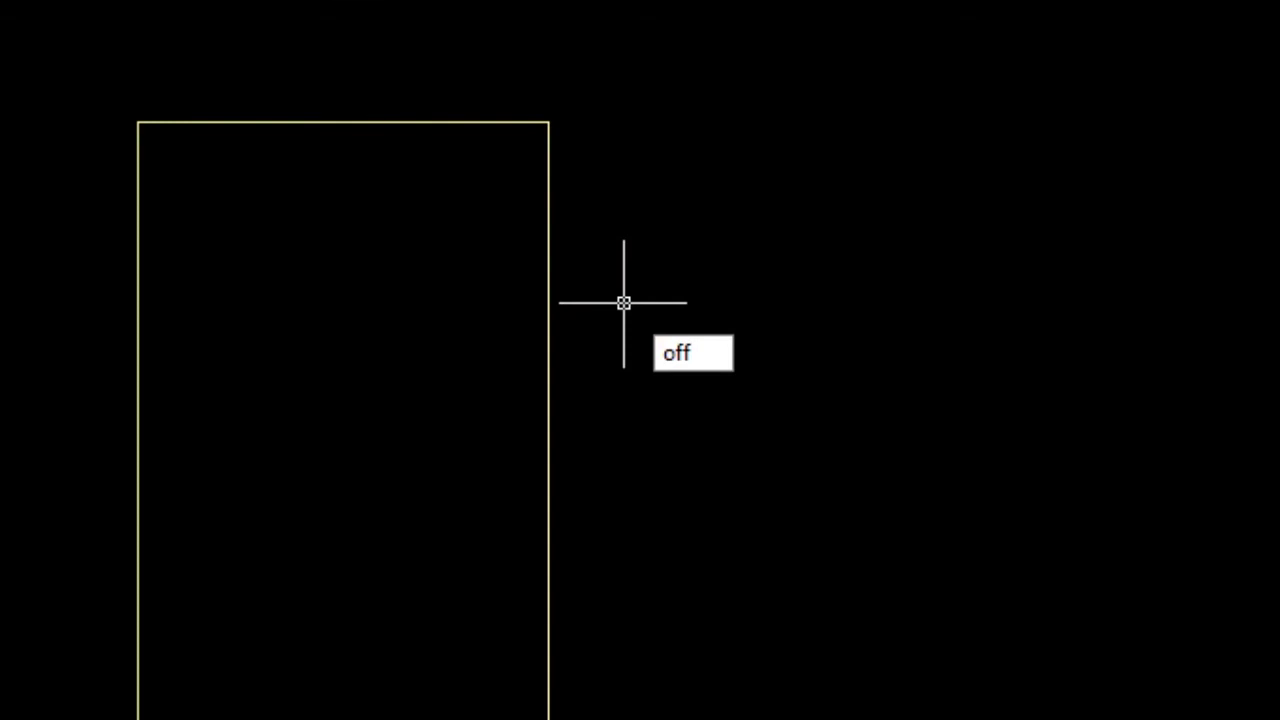
pyautogui.write('set')
pyautogui.press('Return')
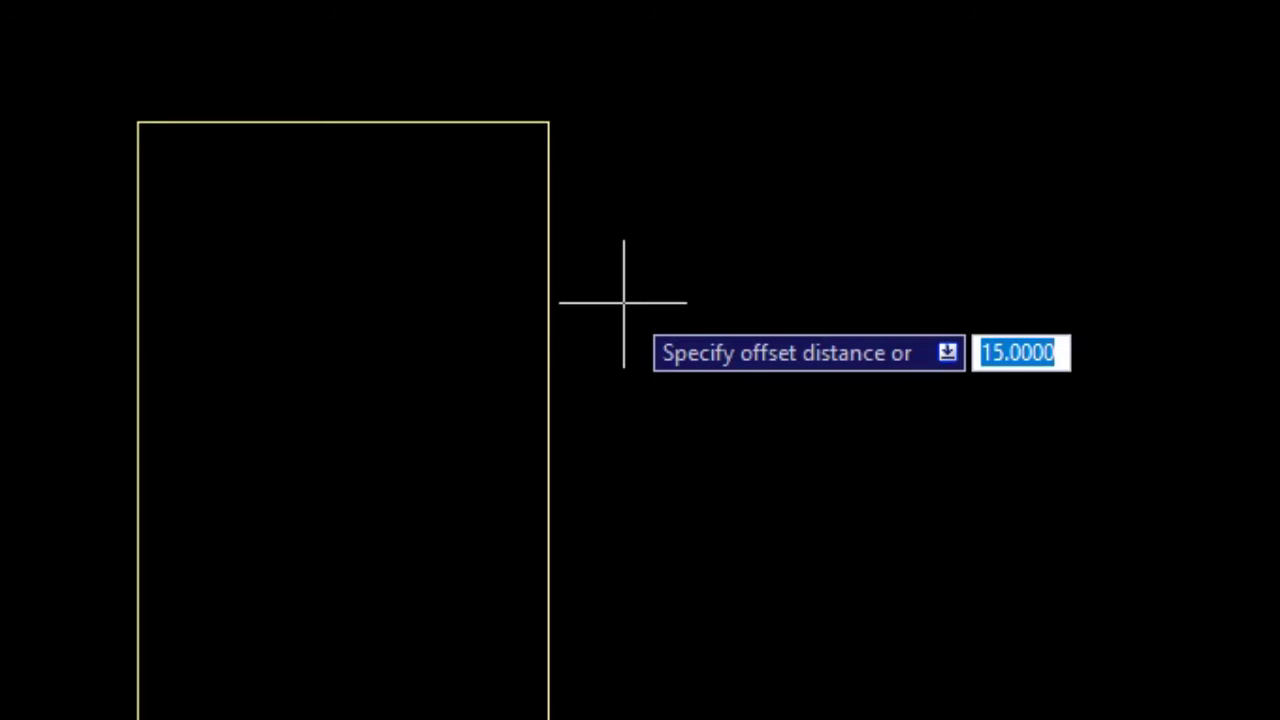
pyautogui.write('200')
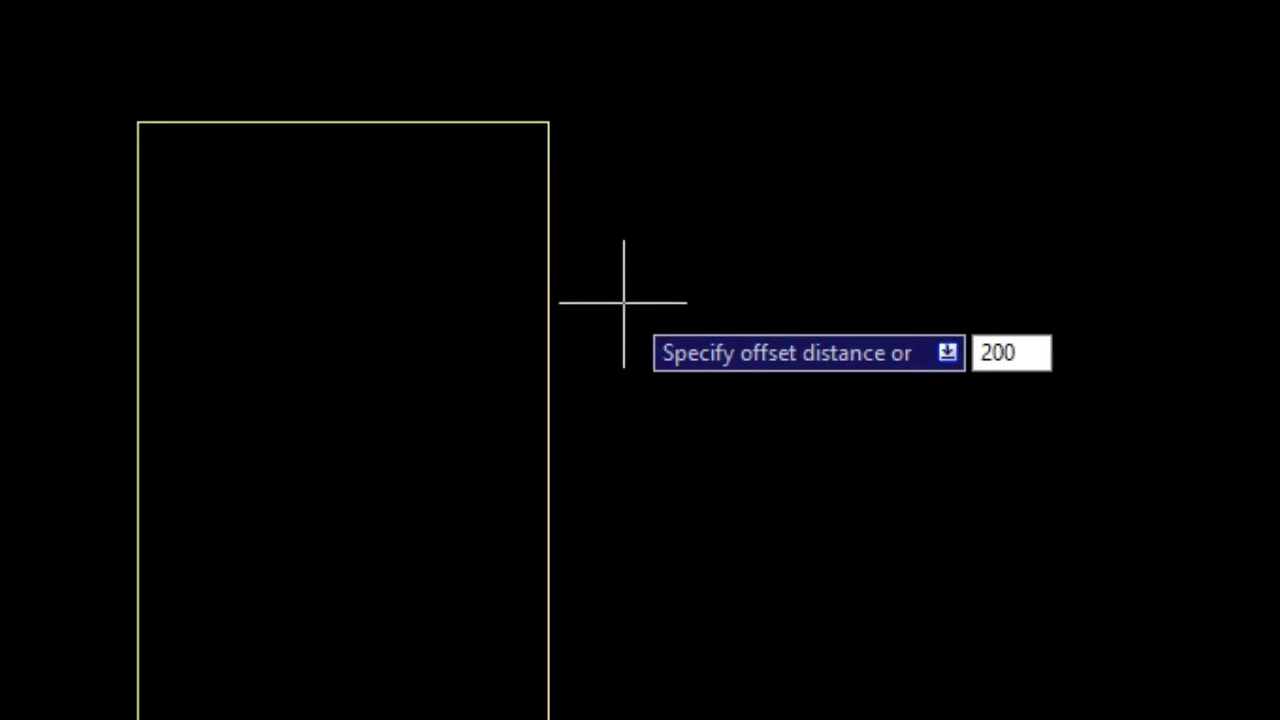
pyautogui.press('Return')
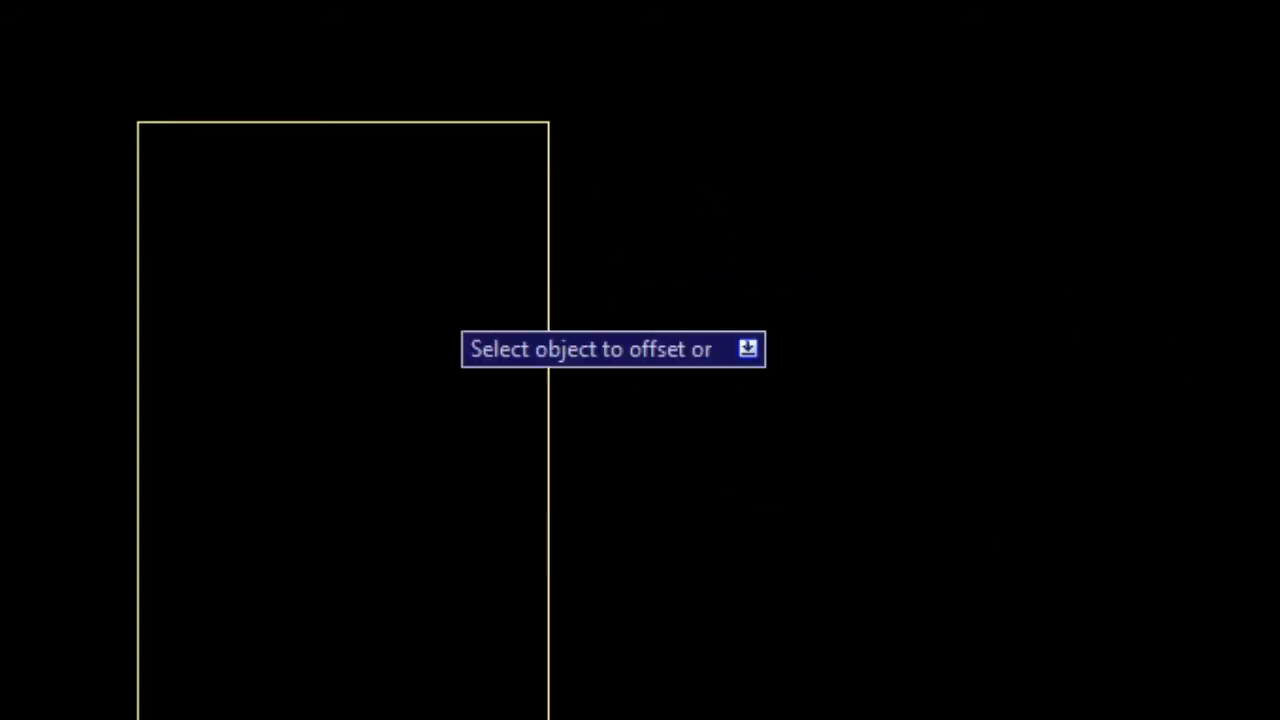
pyautogui.click(547, 262)
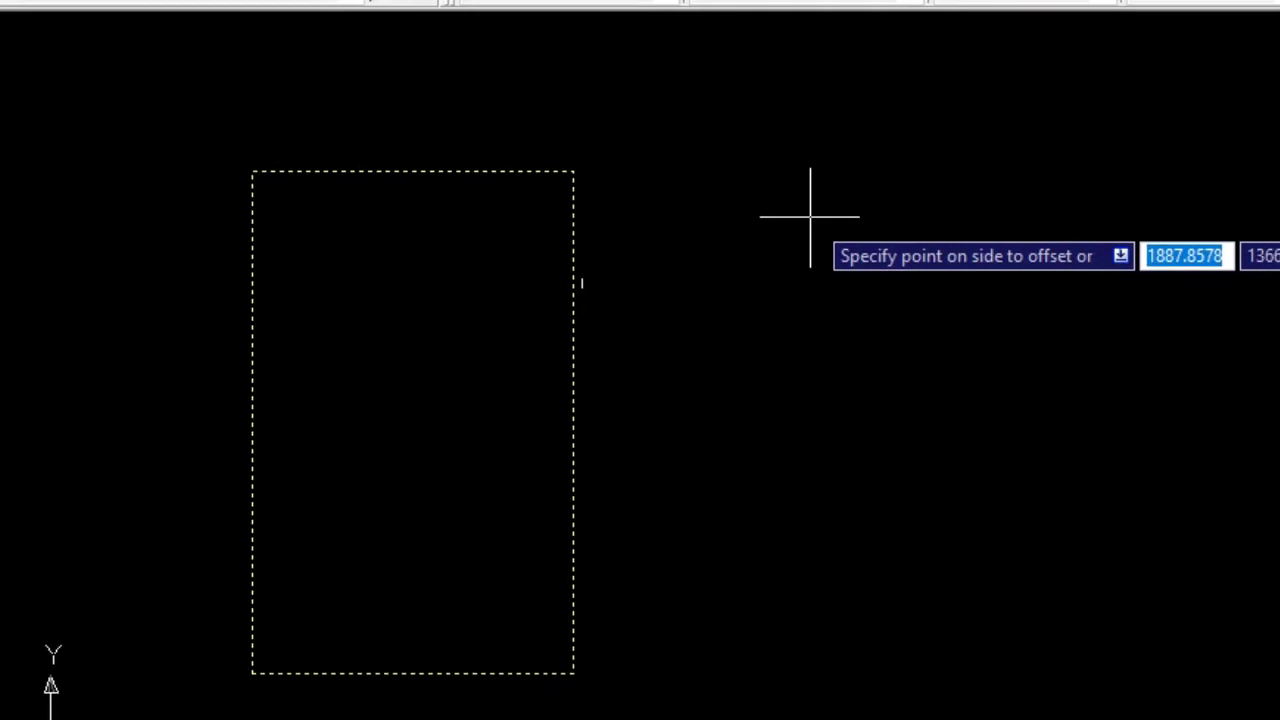
pyautogui.click(810, 215)
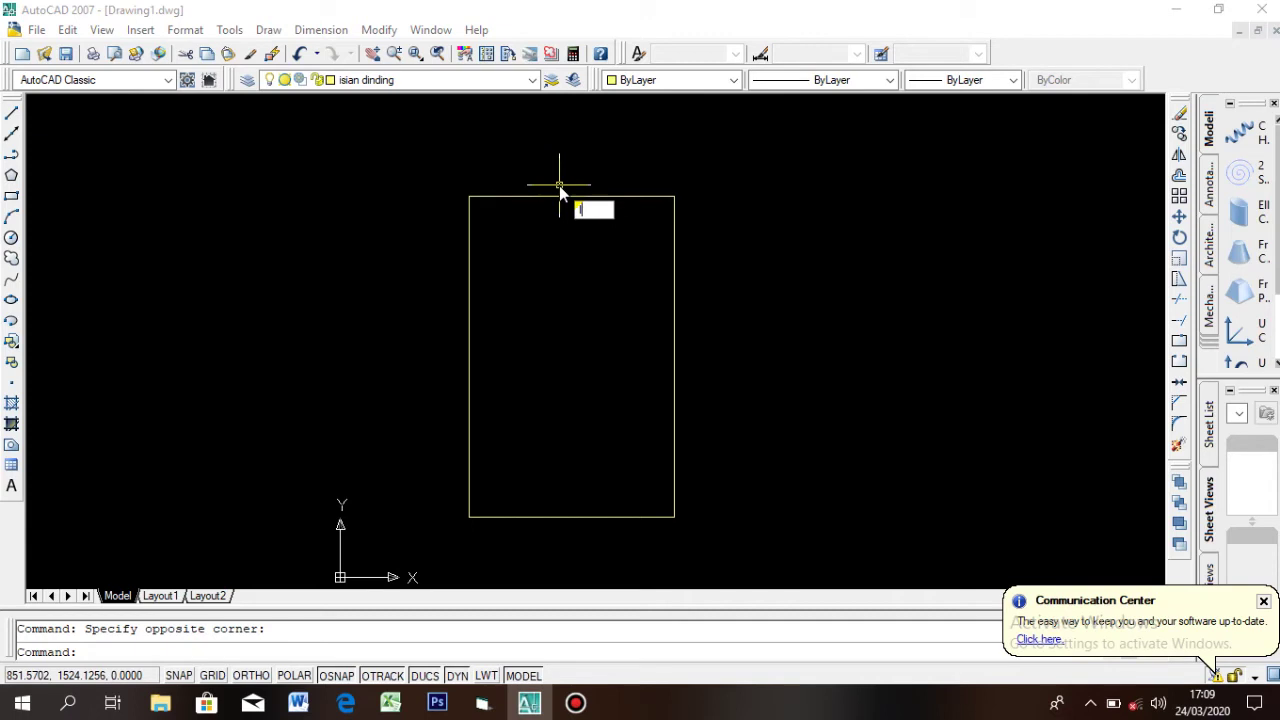
# Trace separate lines over the rectangle's top and right edges, from corner to corner
pyautogui.press('Return')
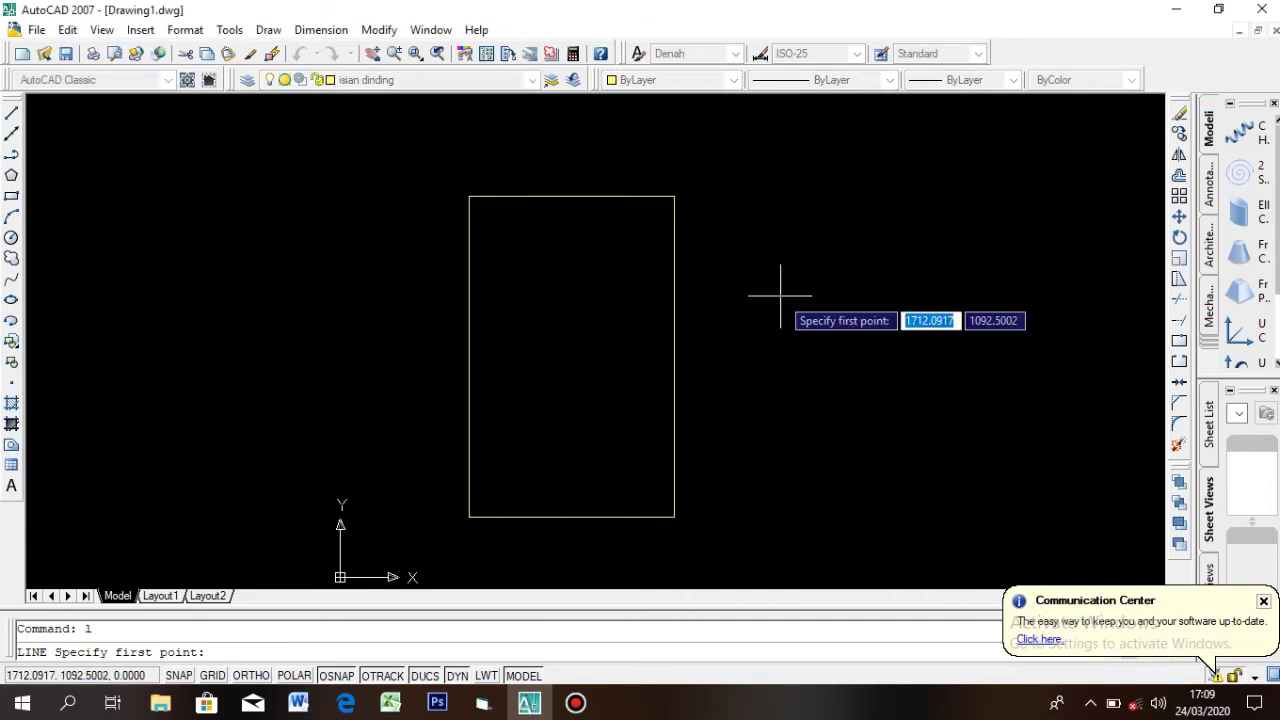
pyautogui.click(469, 196)
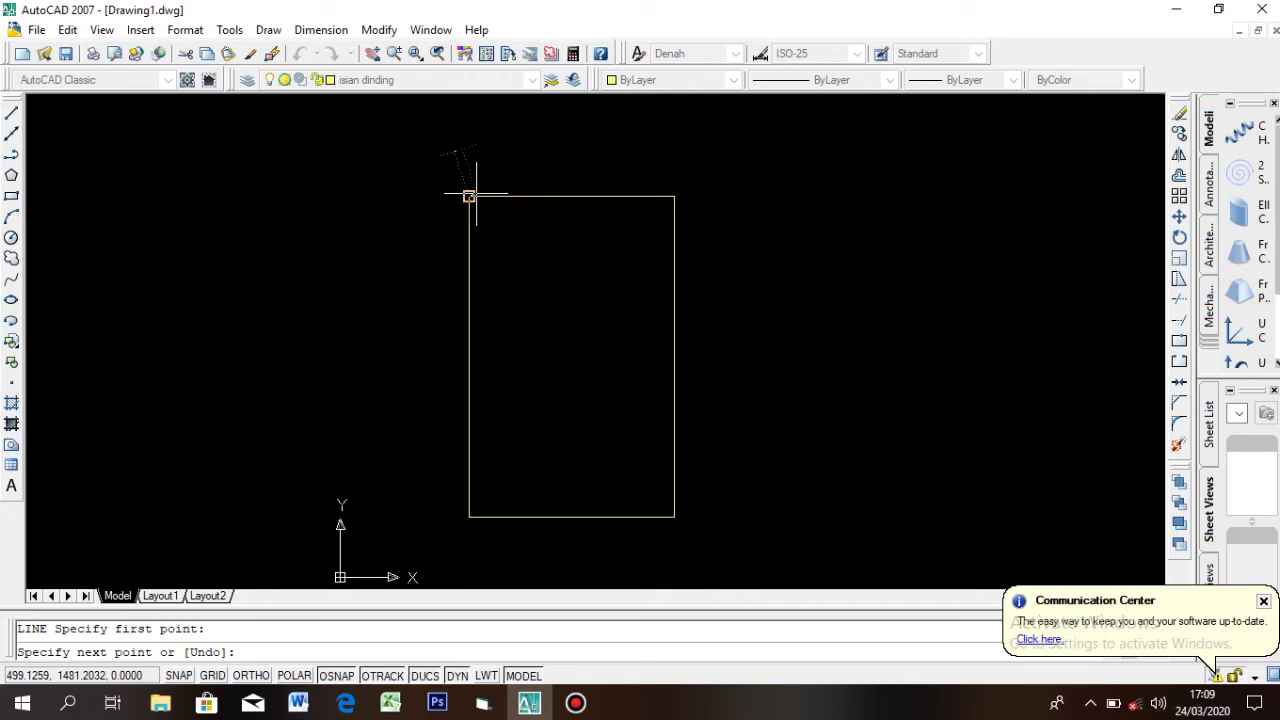
pyautogui.click(674, 196)
pyautogui.press('Return')
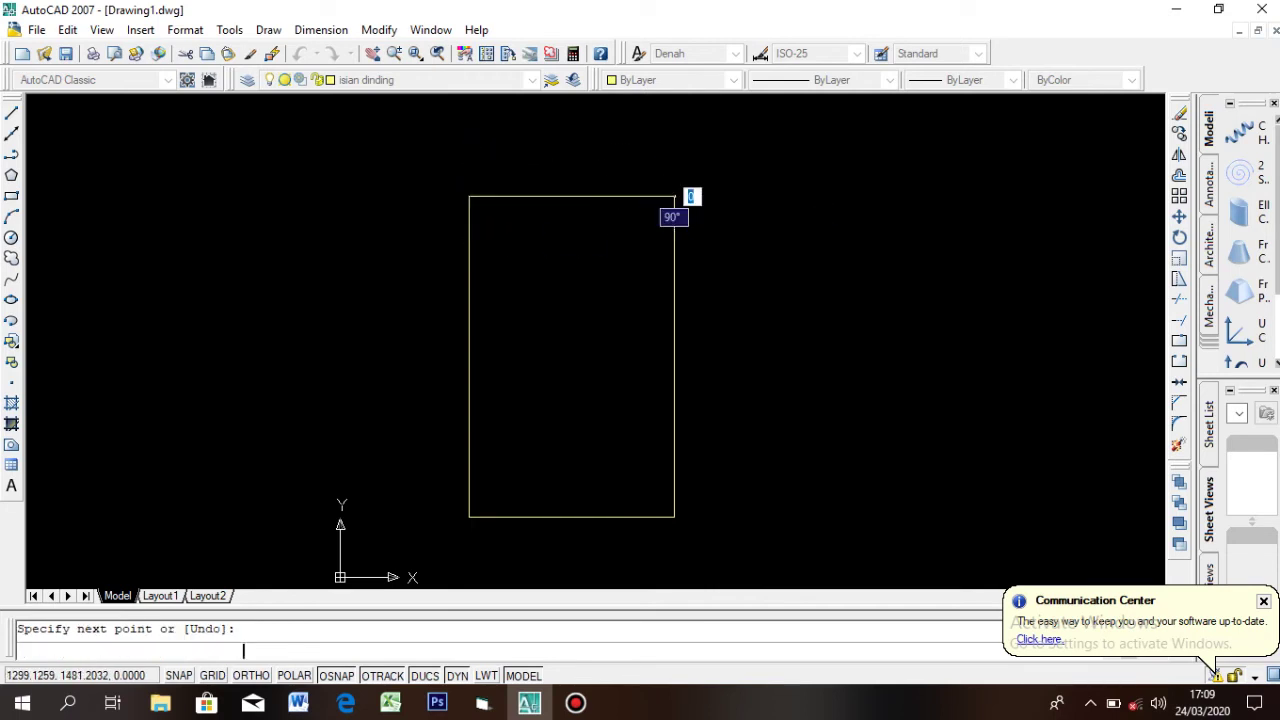
pyautogui.doubleClick(803, 210)
pyautogui.write('l')
pyautogui.press('Return')
pyautogui.click(674, 196)
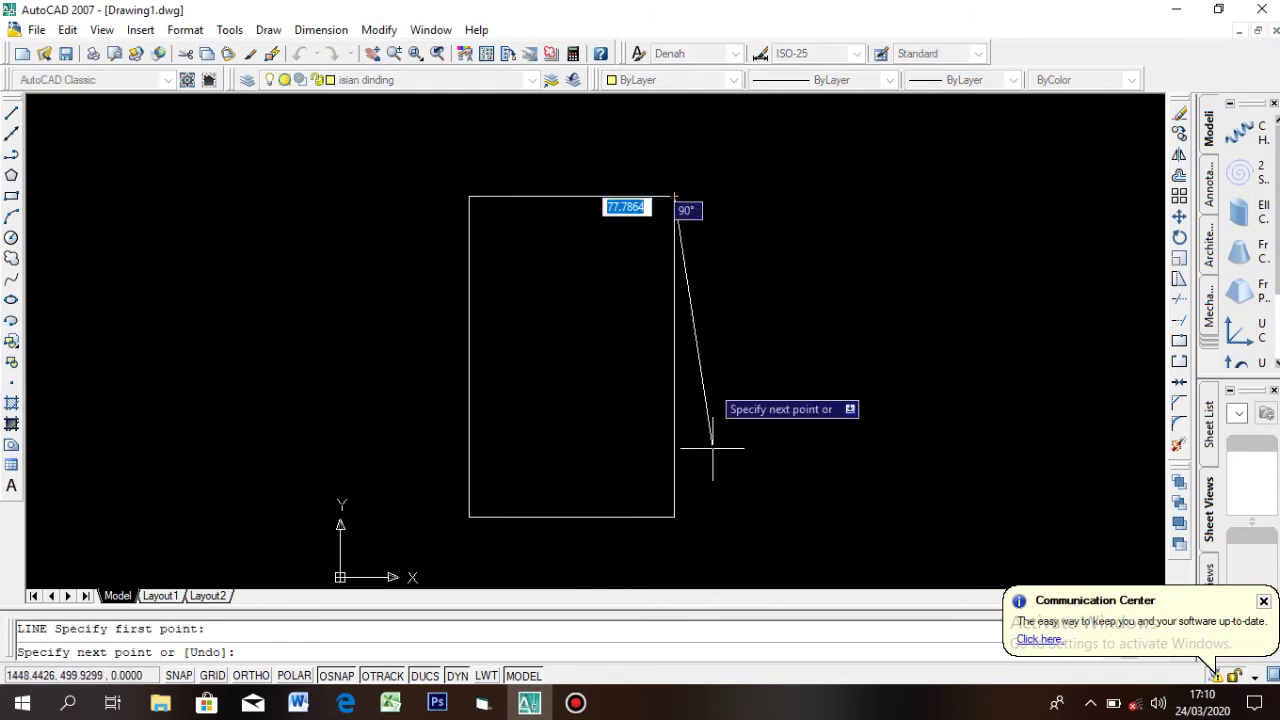
pyautogui.click(674, 517)
pyautogui.press('Return')
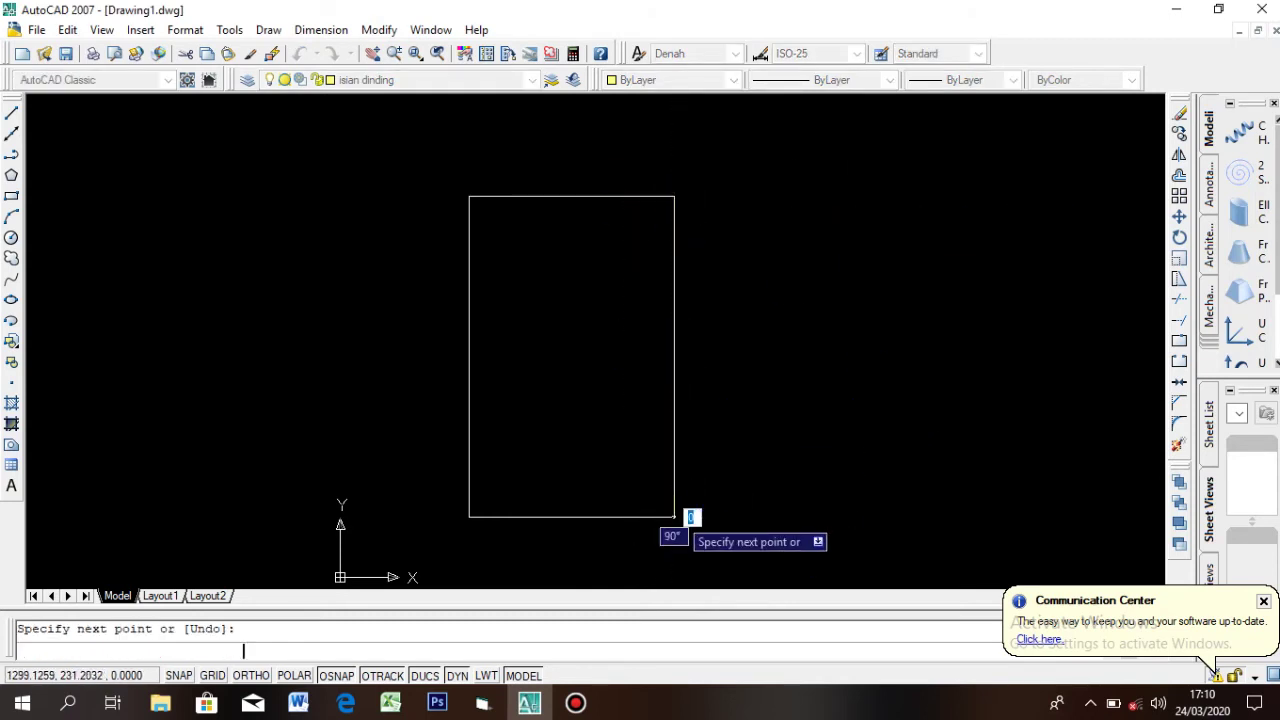
# Trace separate lines over the rectangle's bottom and left edges, from corner to corner
pyautogui.write('l')
pyautogui.press('Return')
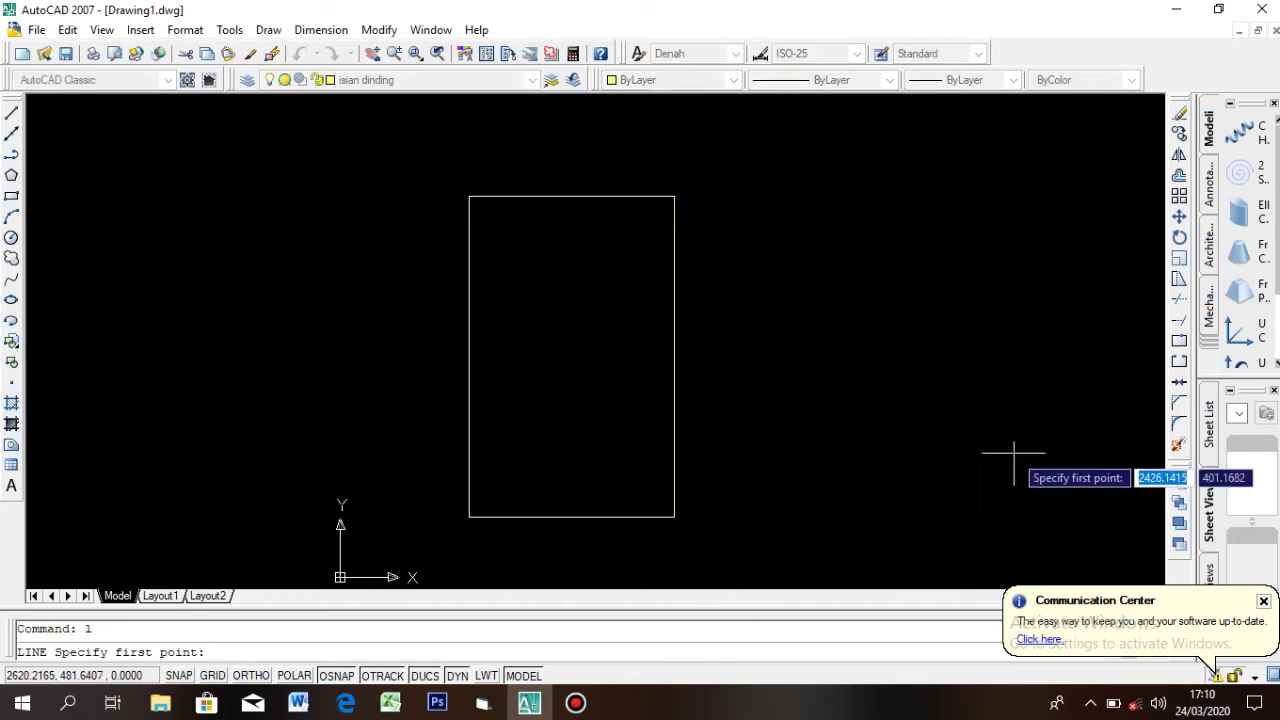
pyautogui.click(674, 517)
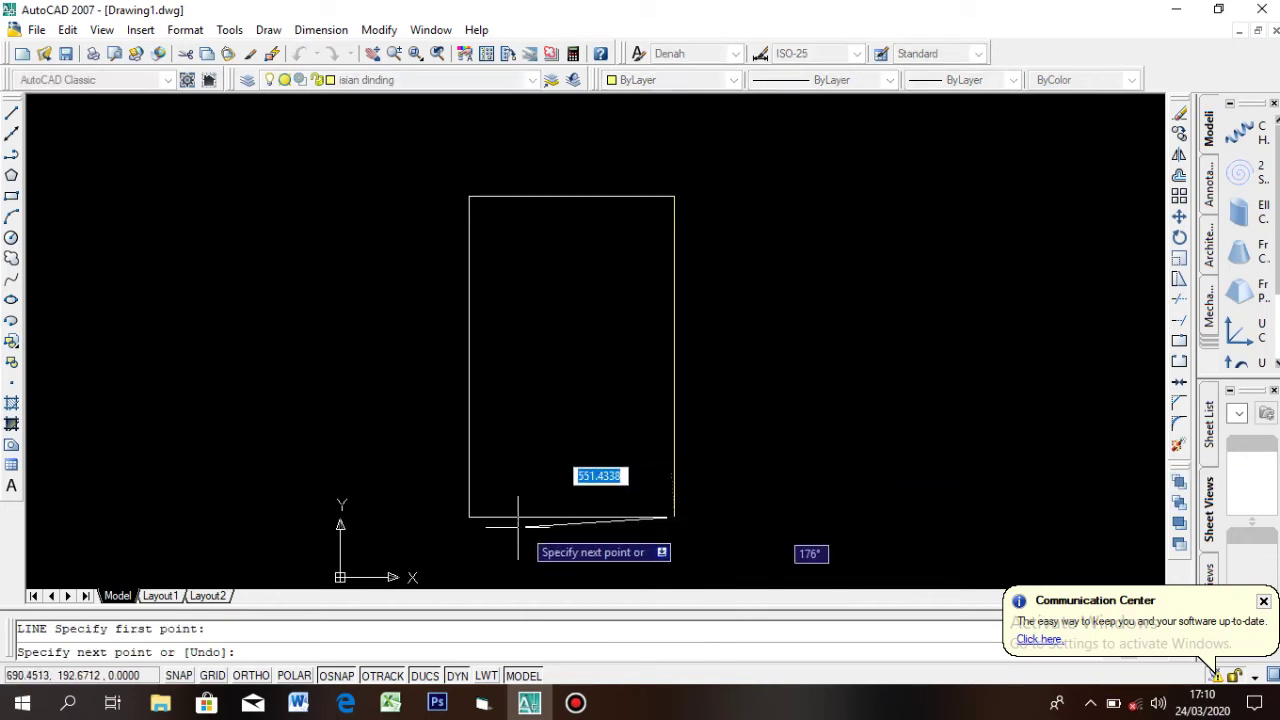
pyautogui.click(469, 517)
pyautogui.press('Return')
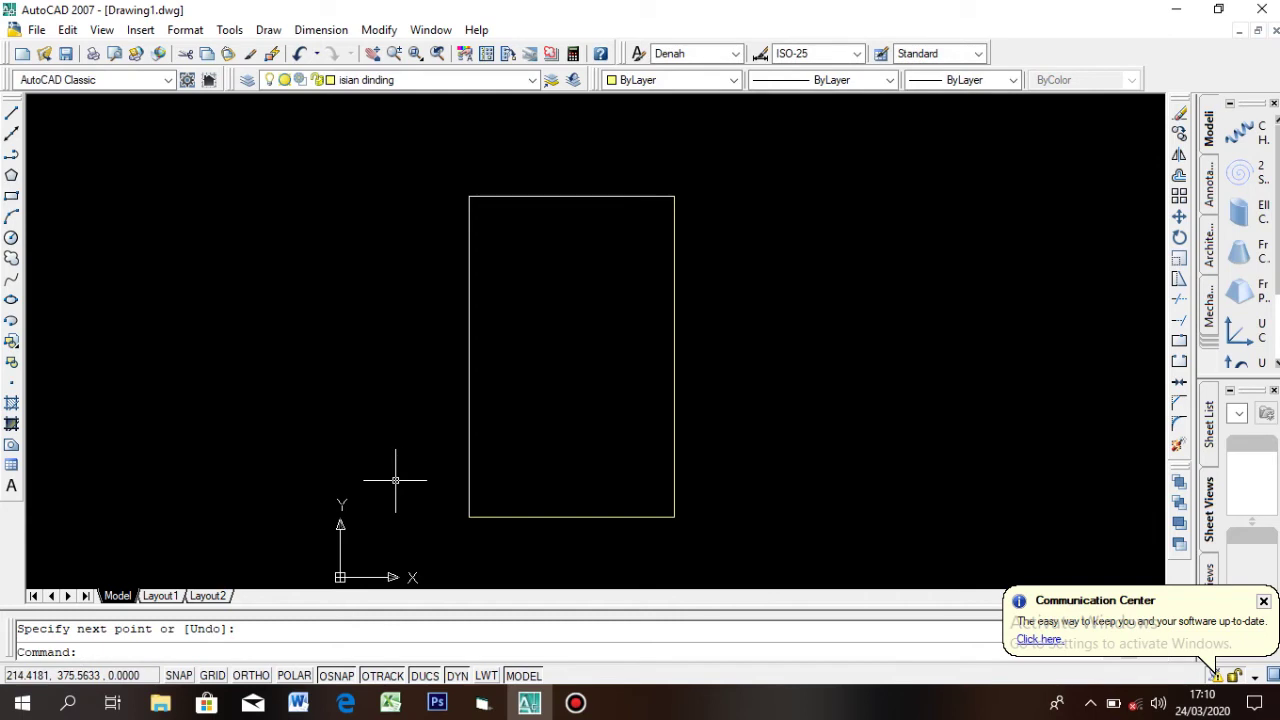
pyautogui.write('l')
pyautogui.press('Return')
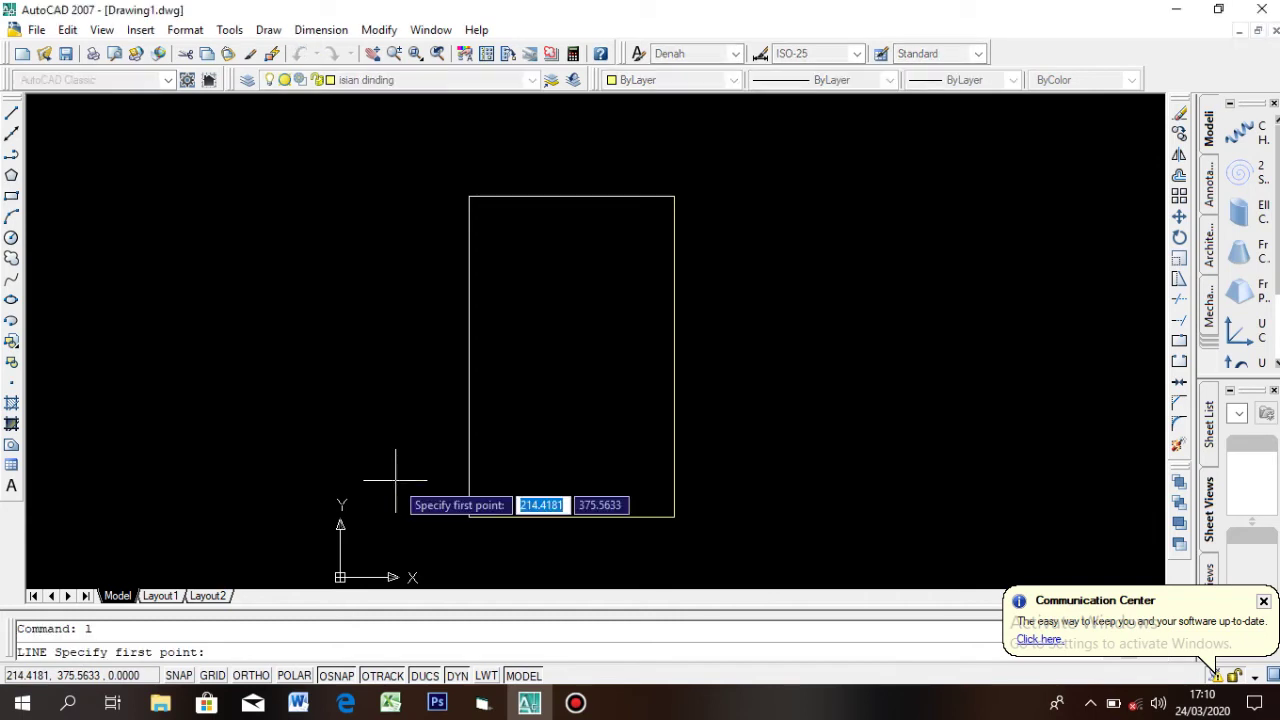
pyautogui.click(469, 517)
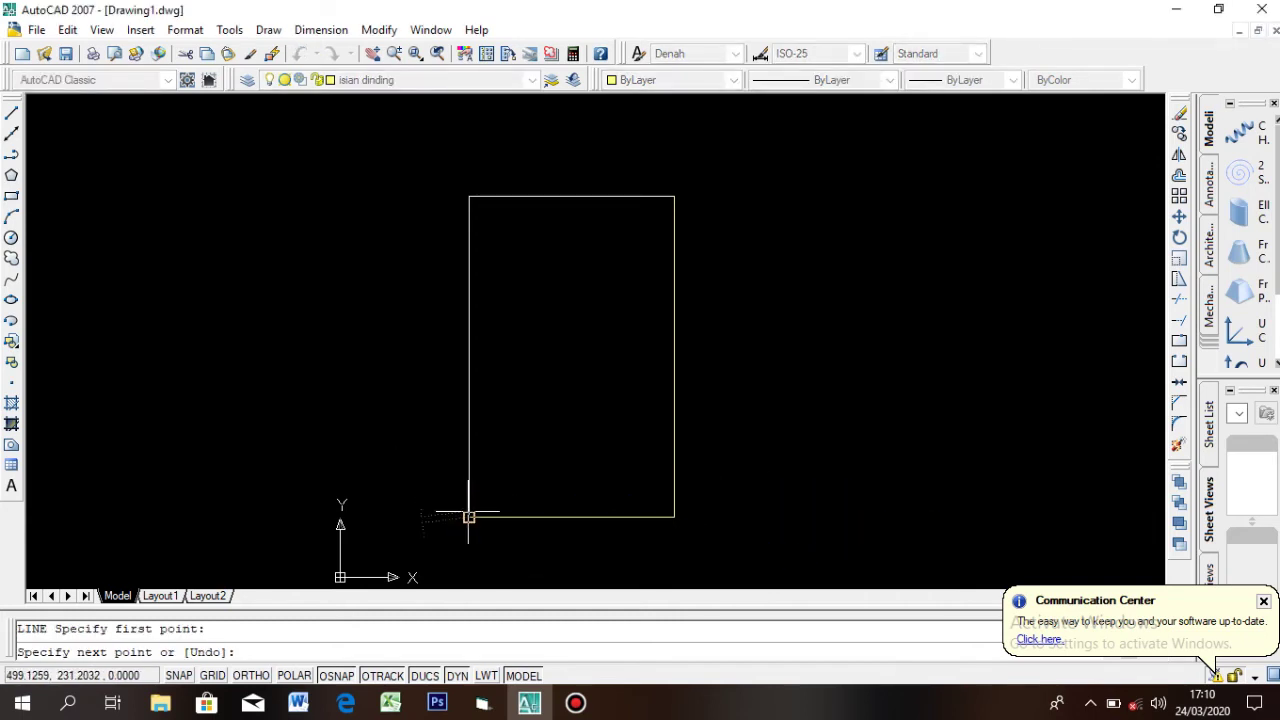
pyautogui.click(469, 197)
pyautogui.press('Return')
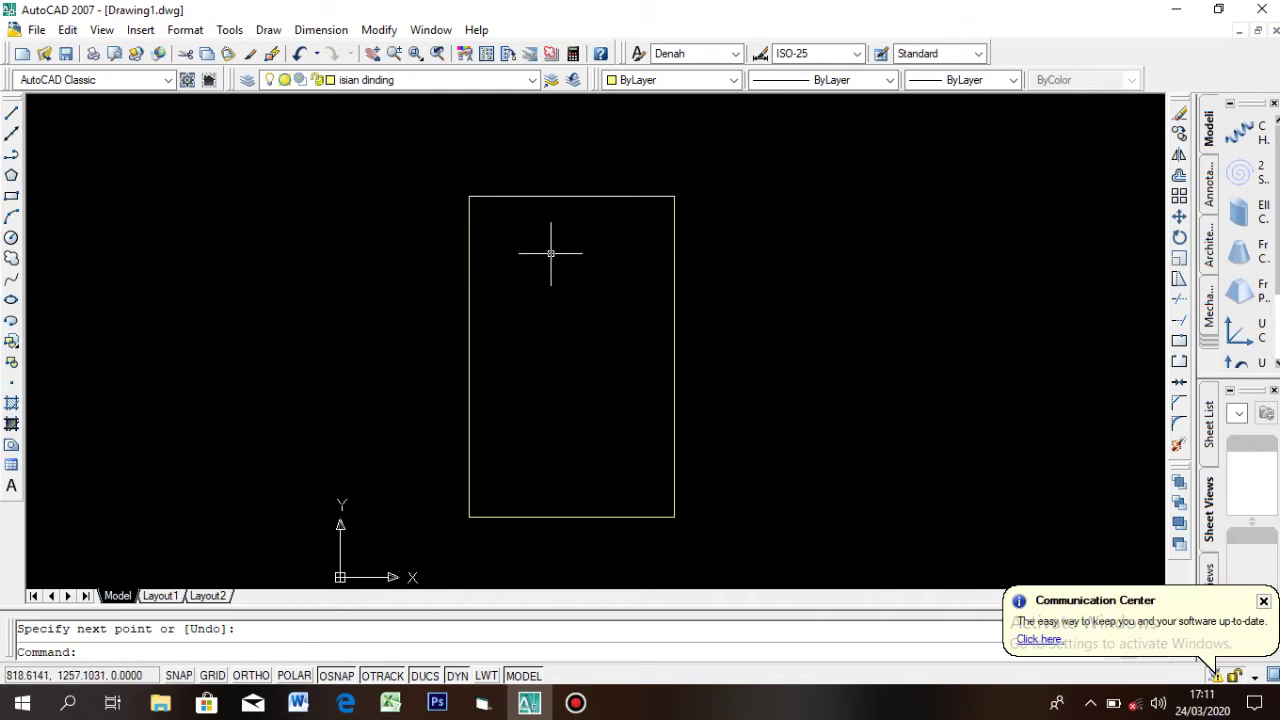
# Offset the rectangle's left edge line 100 inward
pyautogui.write('offset')
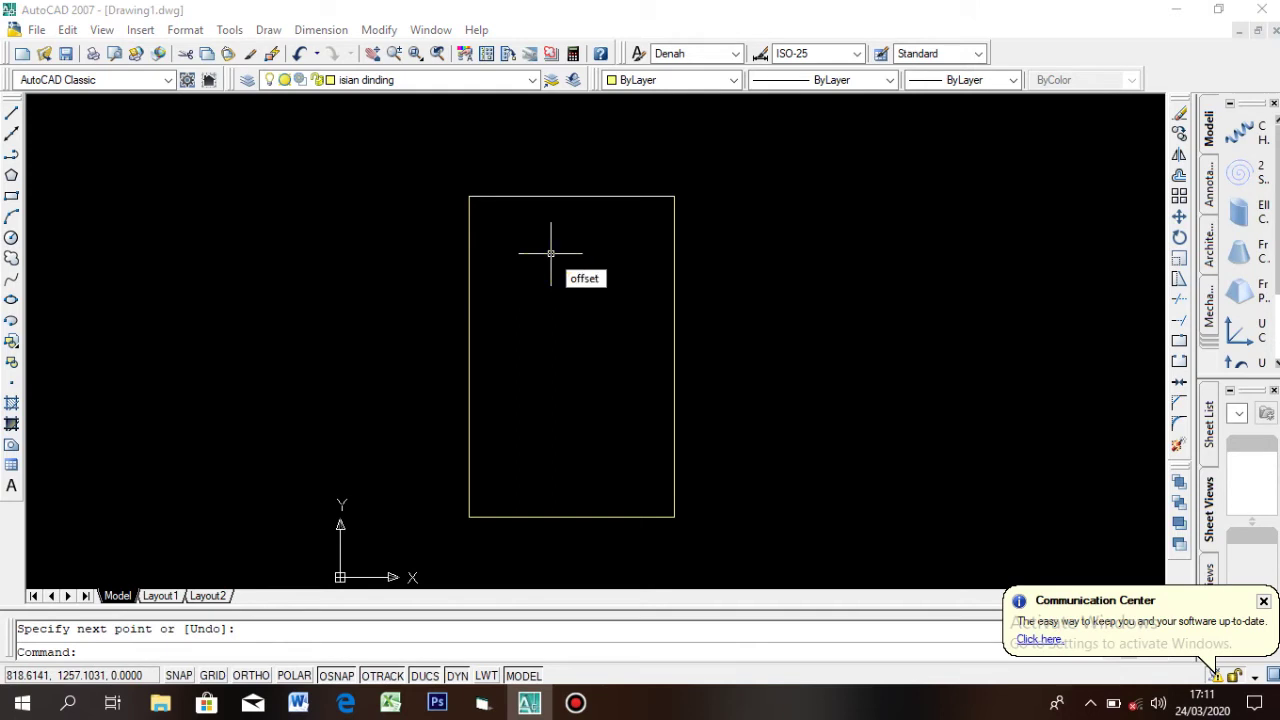
pyautogui.press('Return')
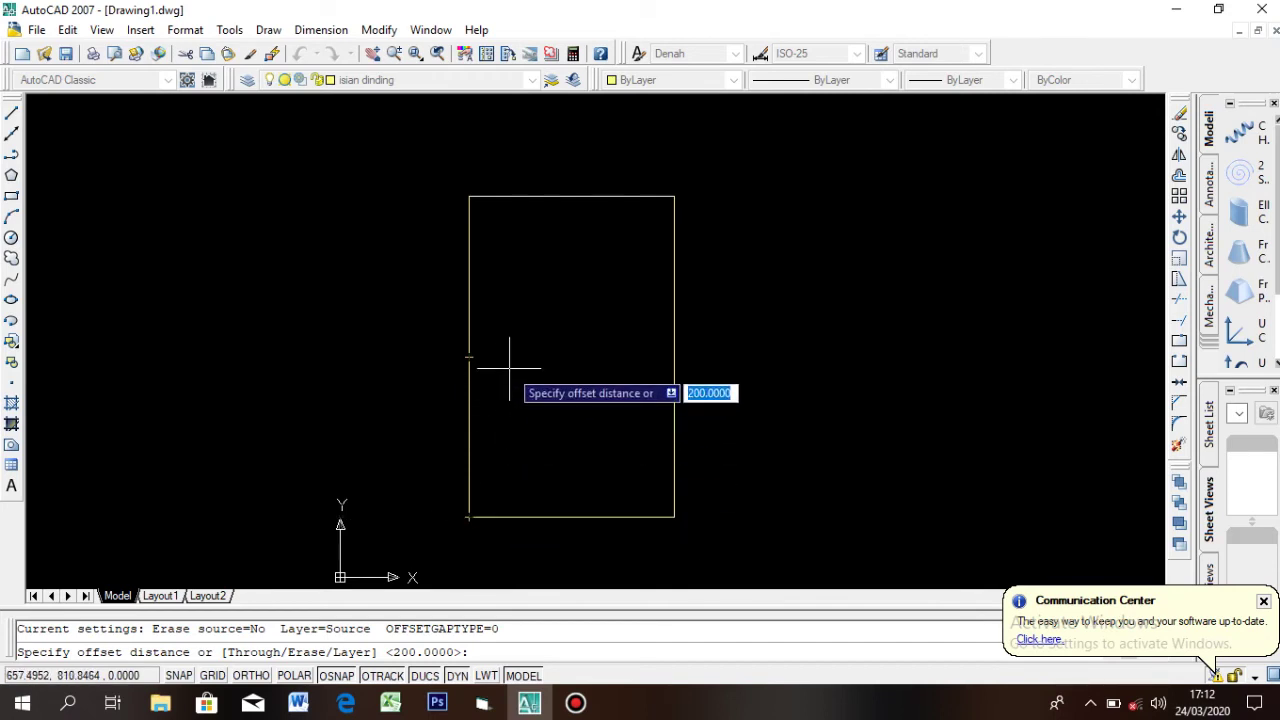
pyautogui.write('100')
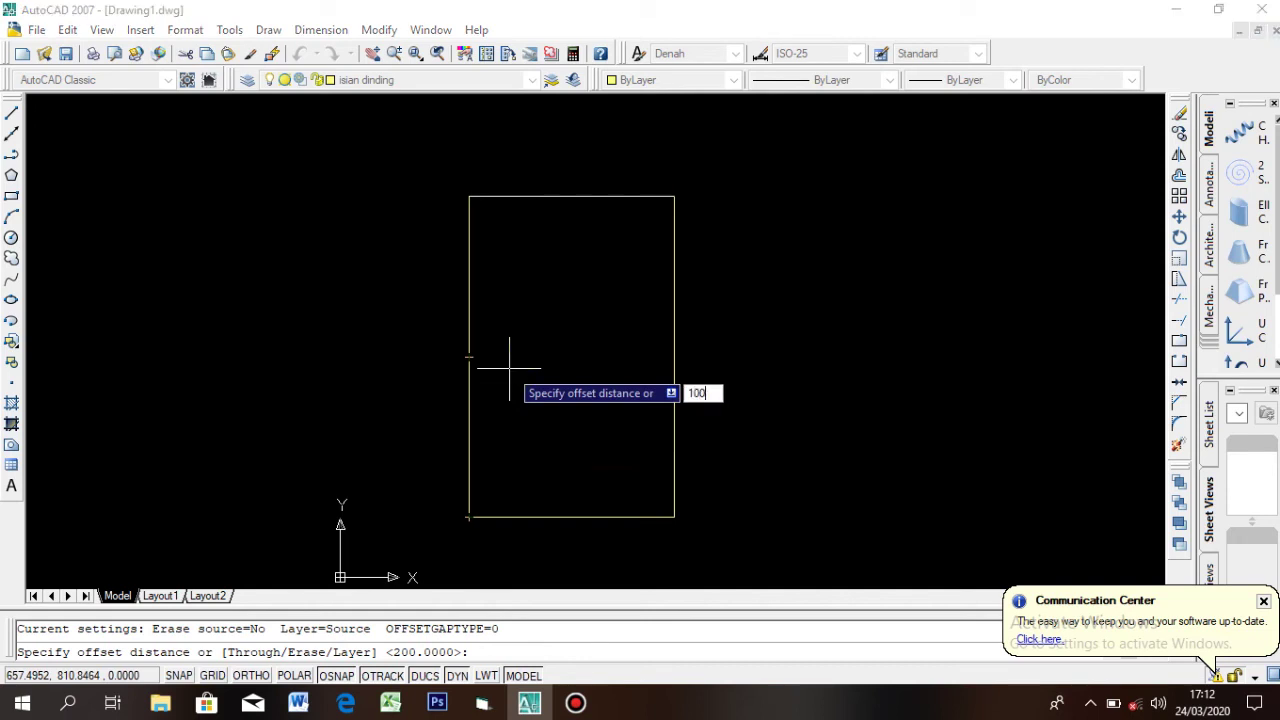
pyautogui.press('Return')
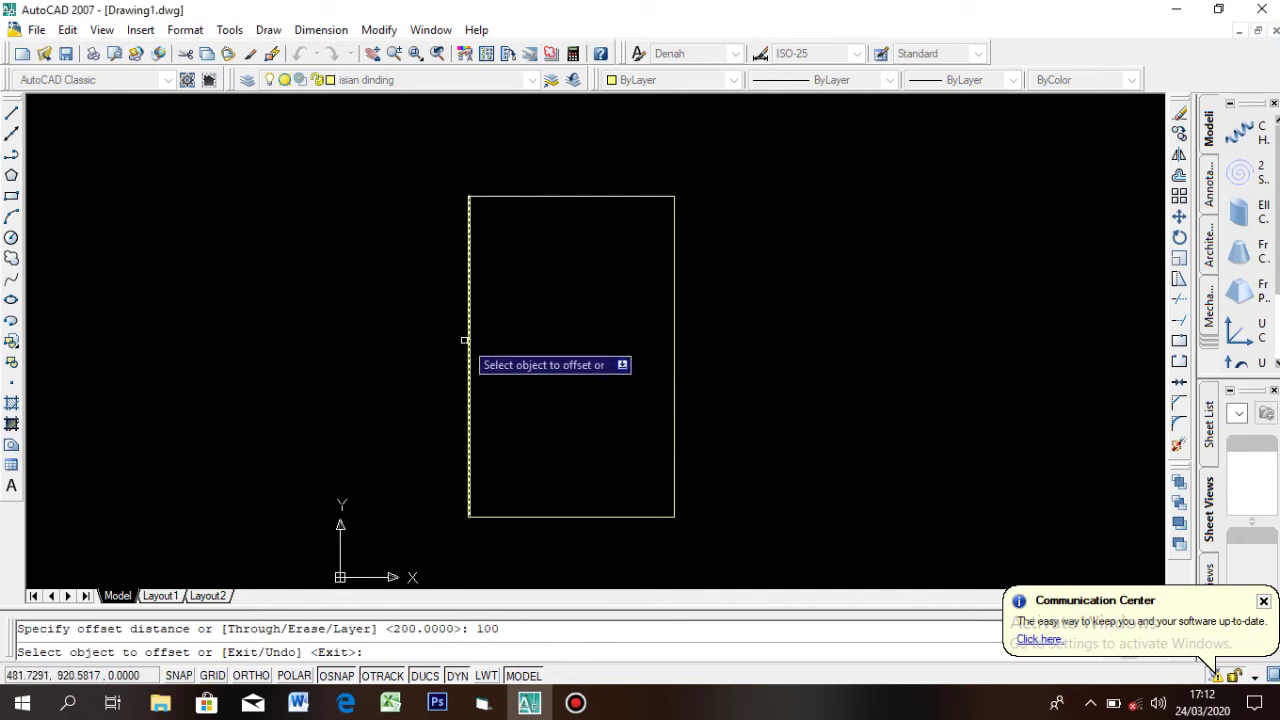
pyautogui.click(467, 341)
pyautogui.click(544, 341)
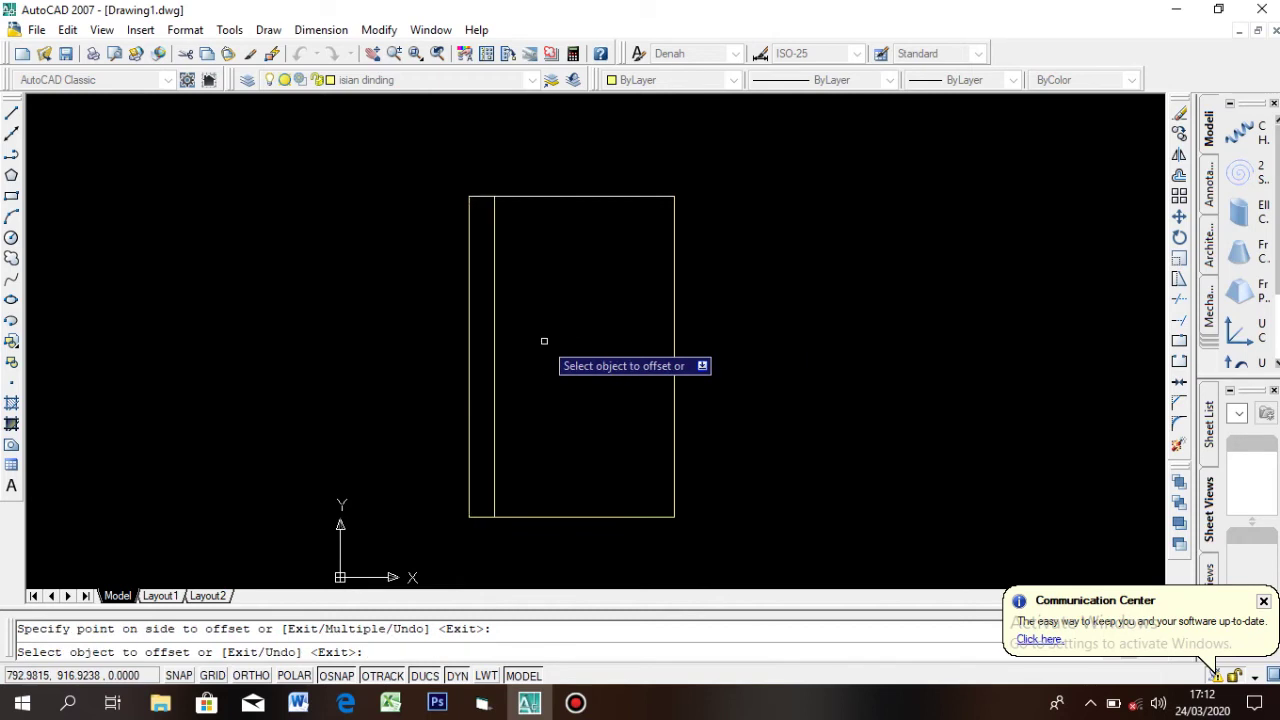
pyautogui.press('Return')
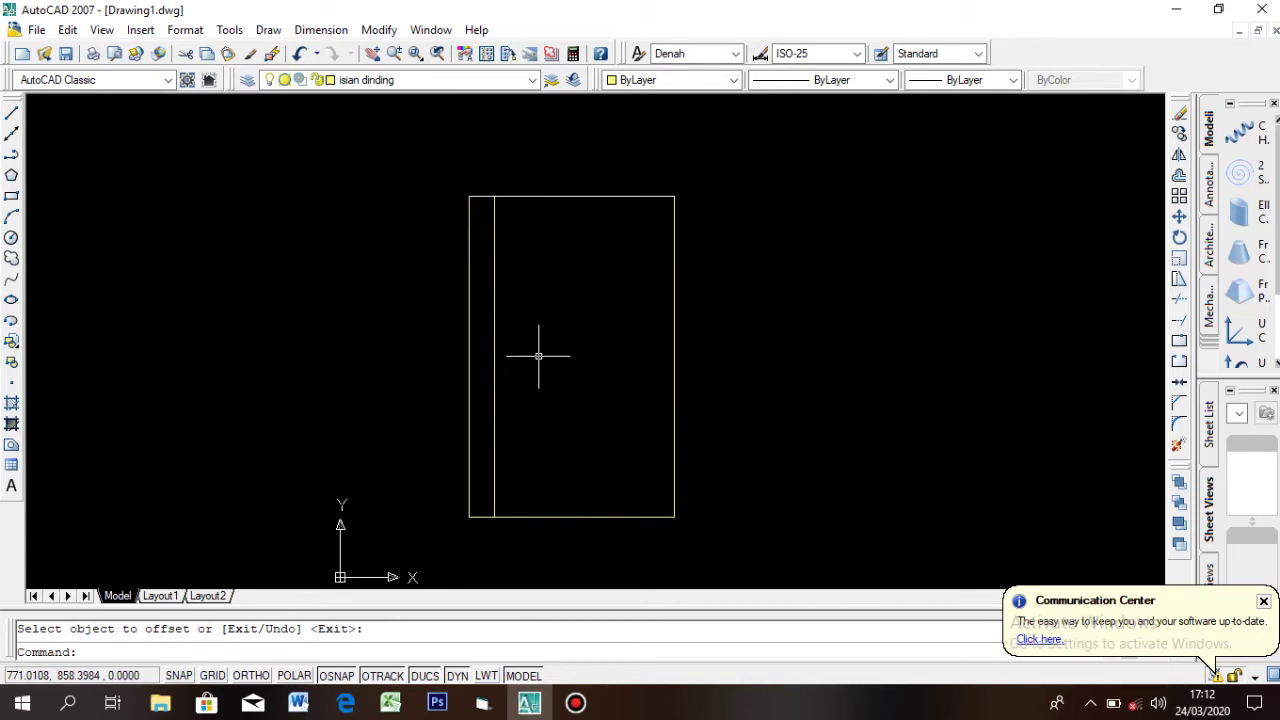
# Put the plan lines on the Sketsa layer and offset the inner vertical line 350 to the right
pyautogui.click(751, 581)
pyautogui.click(563, 506)
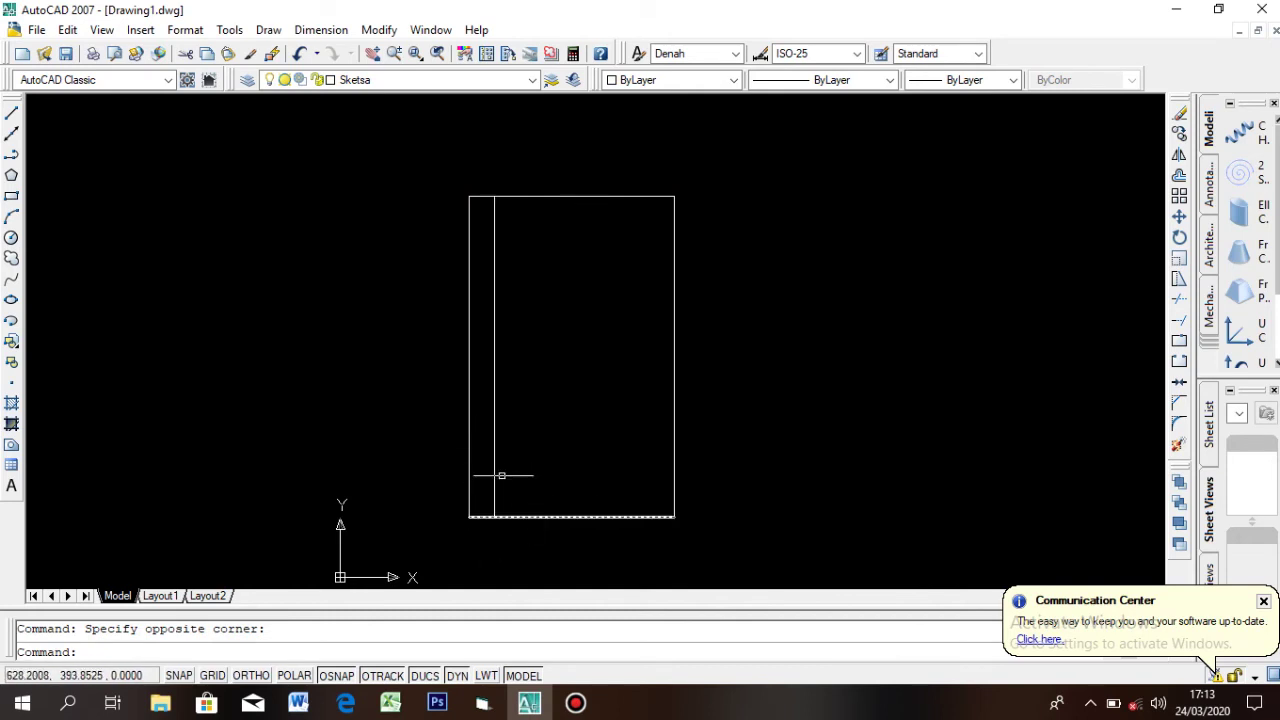
pyautogui.write('offset')
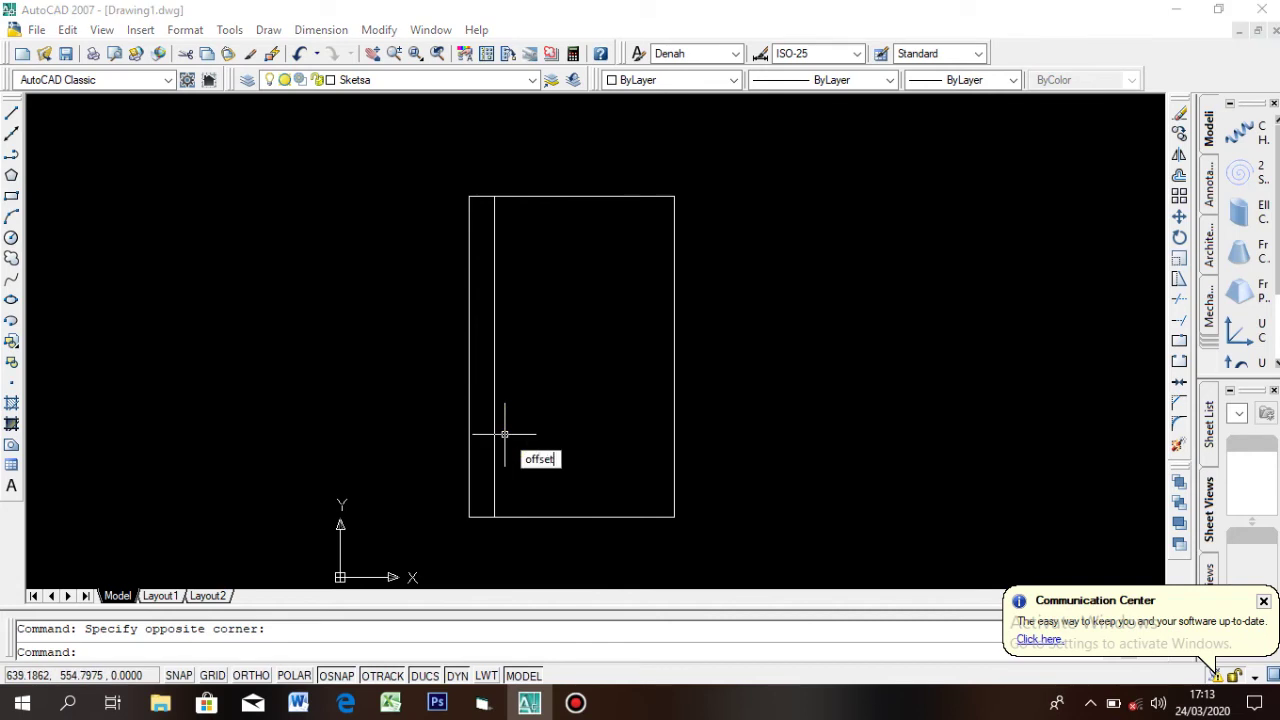
pyautogui.press('Return')
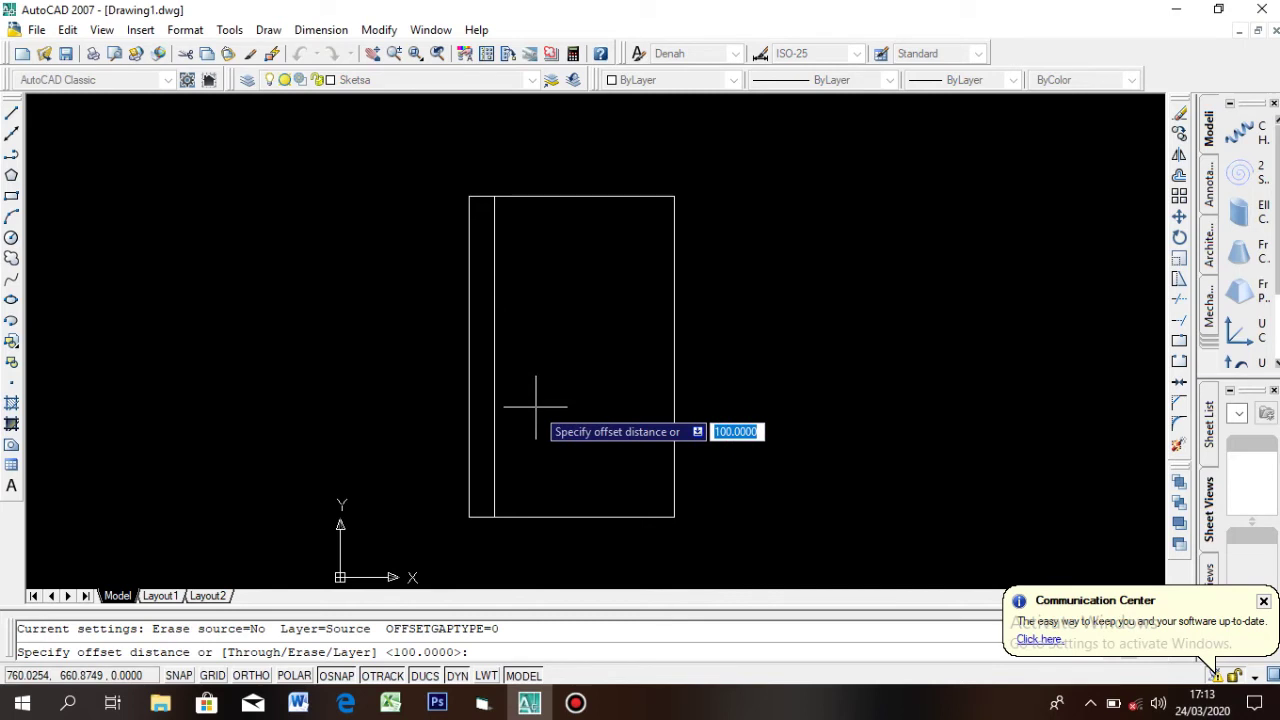
pyautogui.write('35')
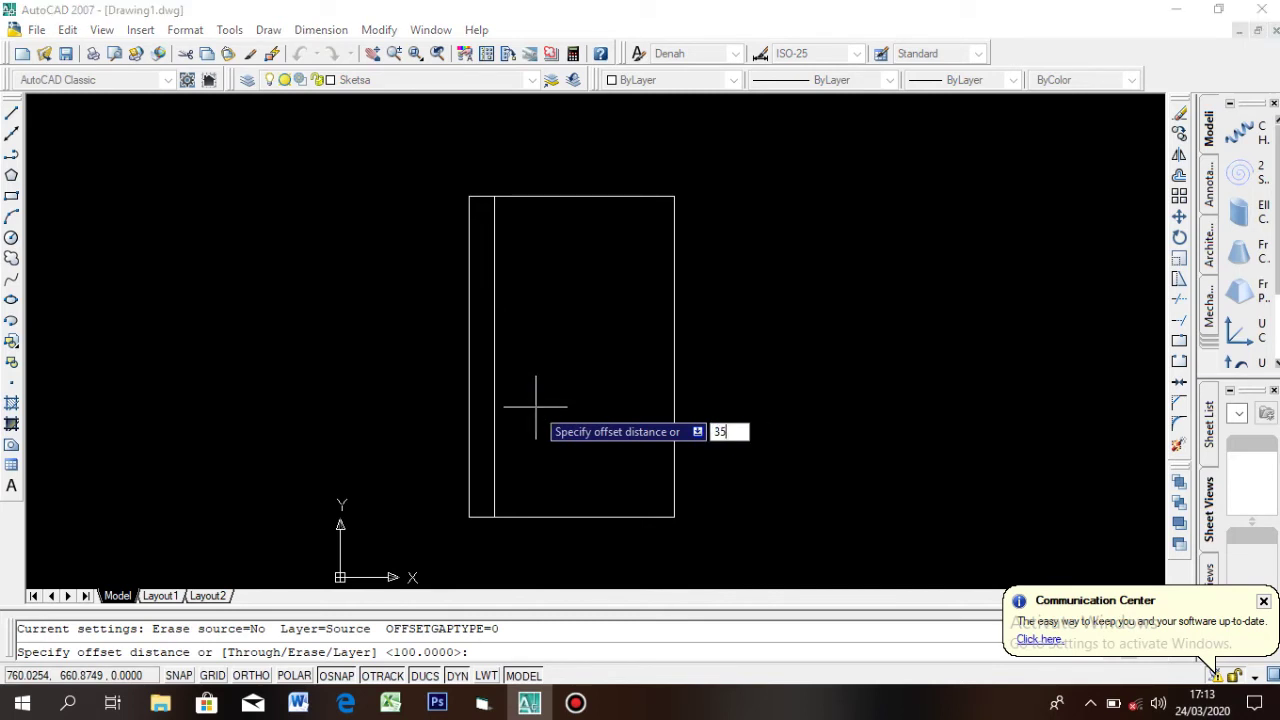
pyautogui.press('Return')
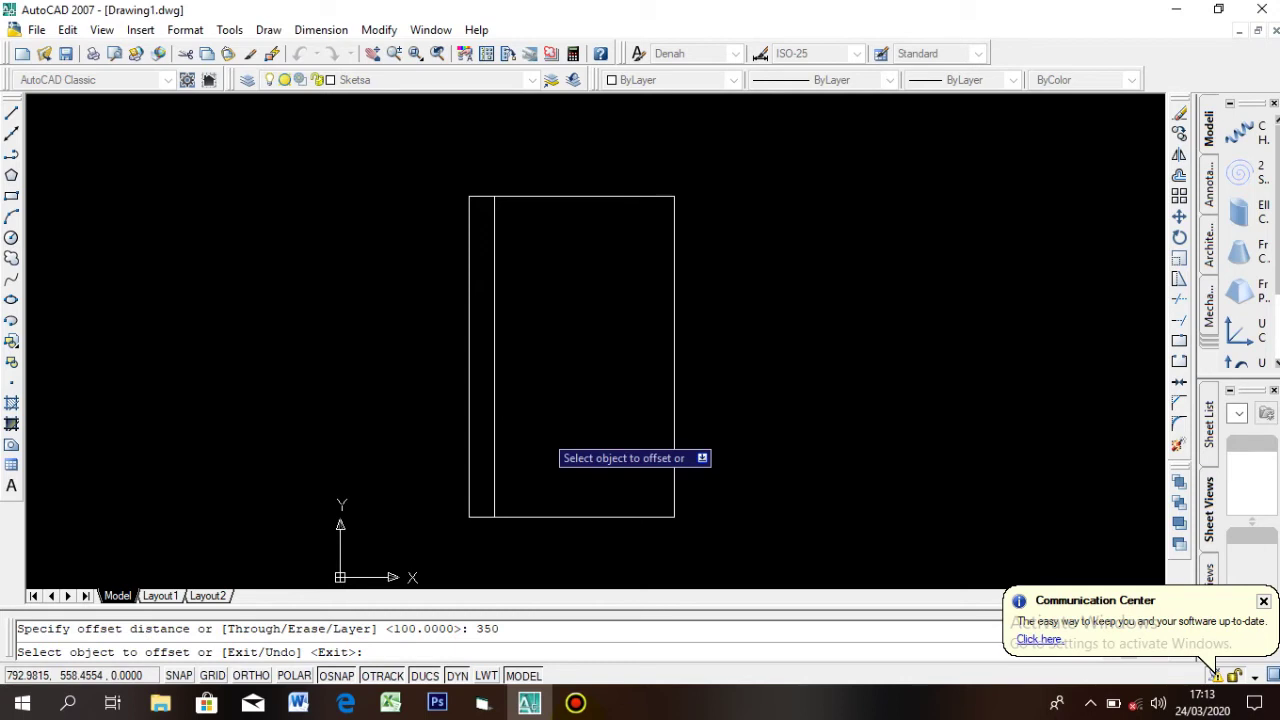
pyautogui.click(494, 375)
pyautogui.click(580, 380)
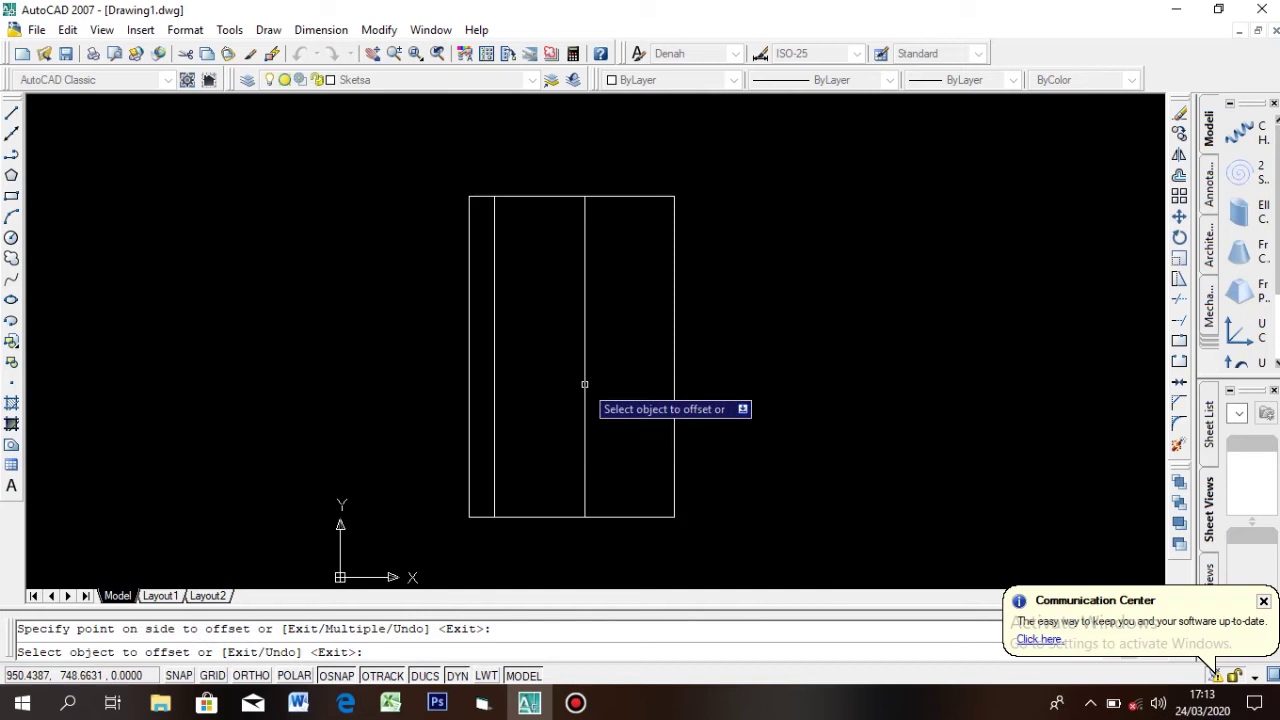
pyautogui.press('Return')
# Offset the newest inner vertical line another 100 to the right
pyautogui.press('Return')
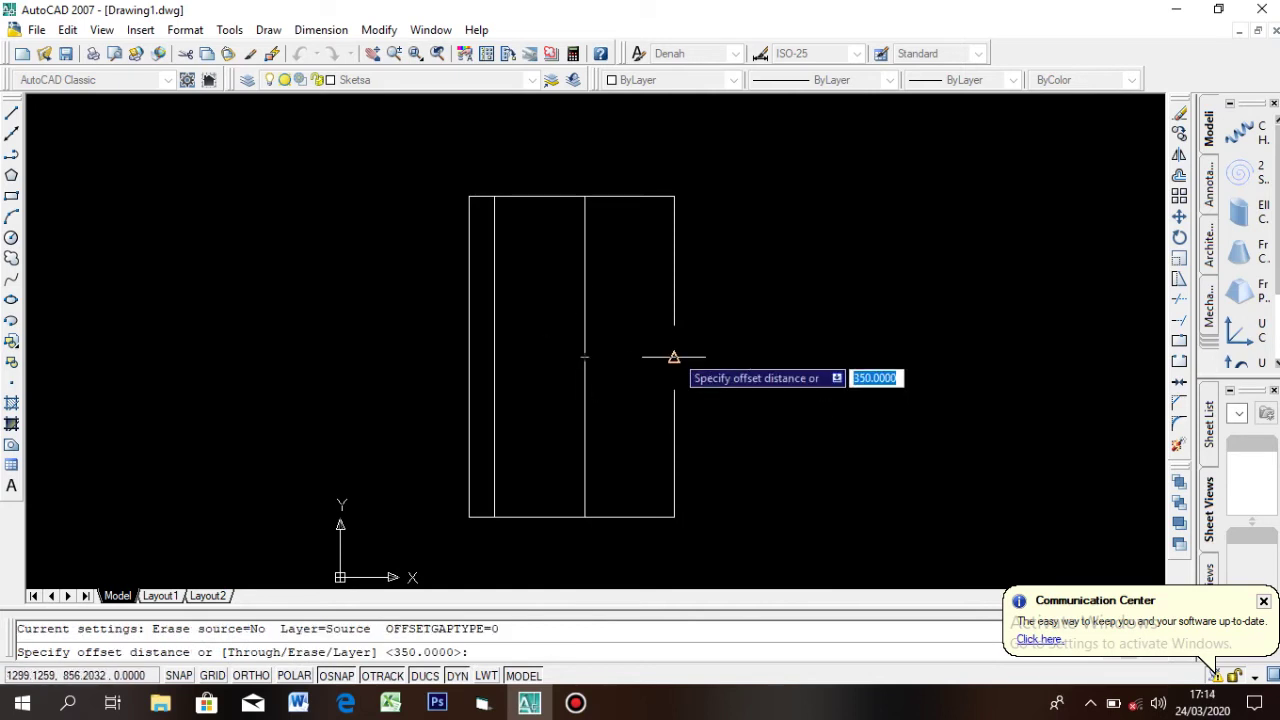
pyautogui.write('1')
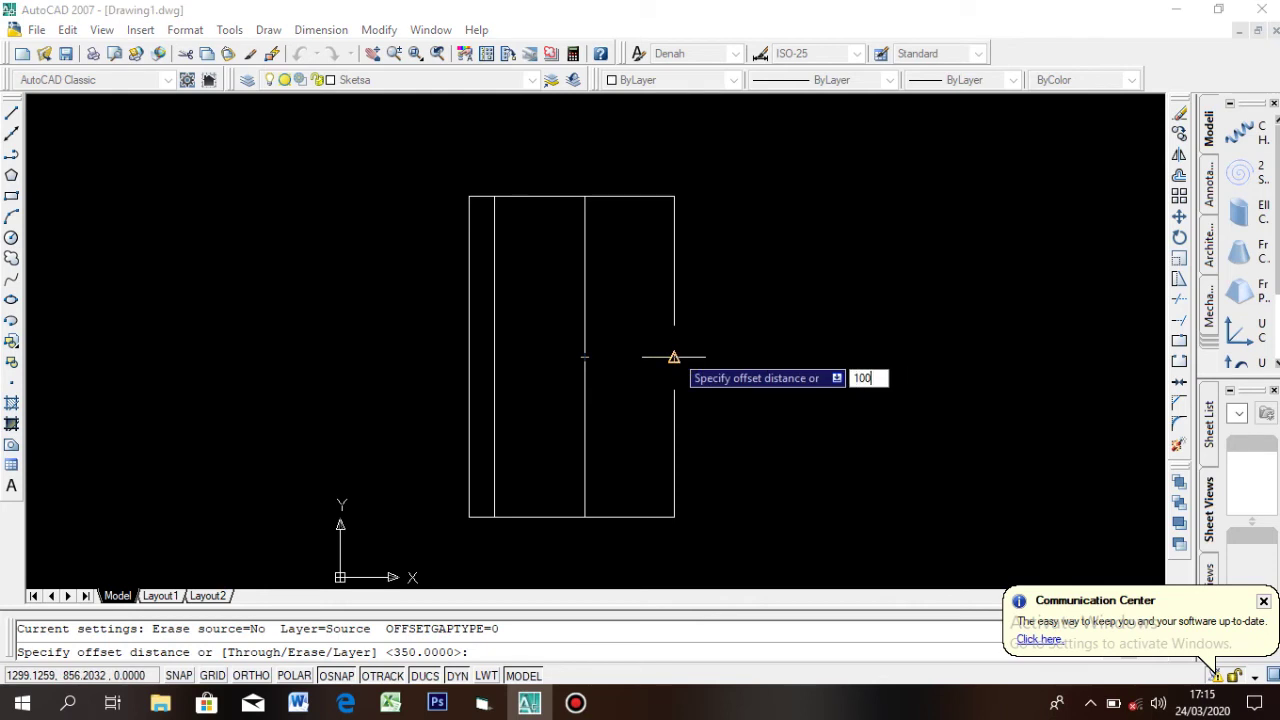
pyautogui.press('Return')
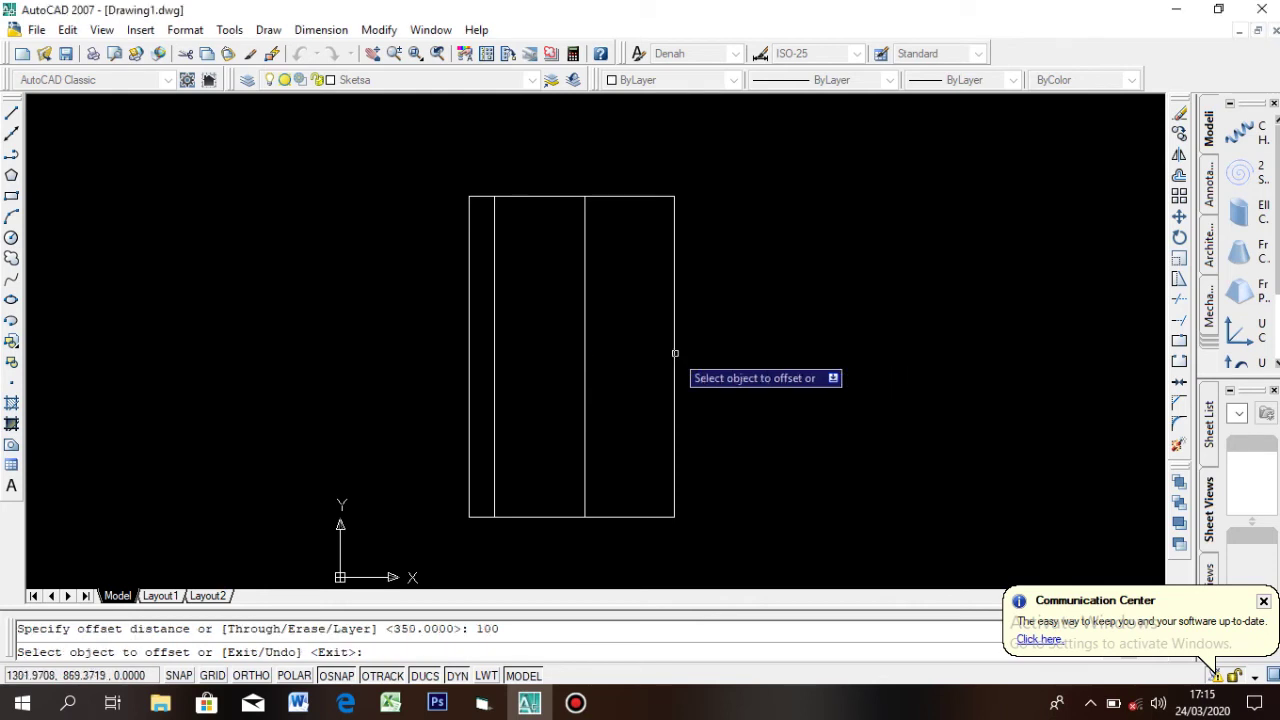
pyautogui.click(587, 370)
pyautogui.click(609, 362)
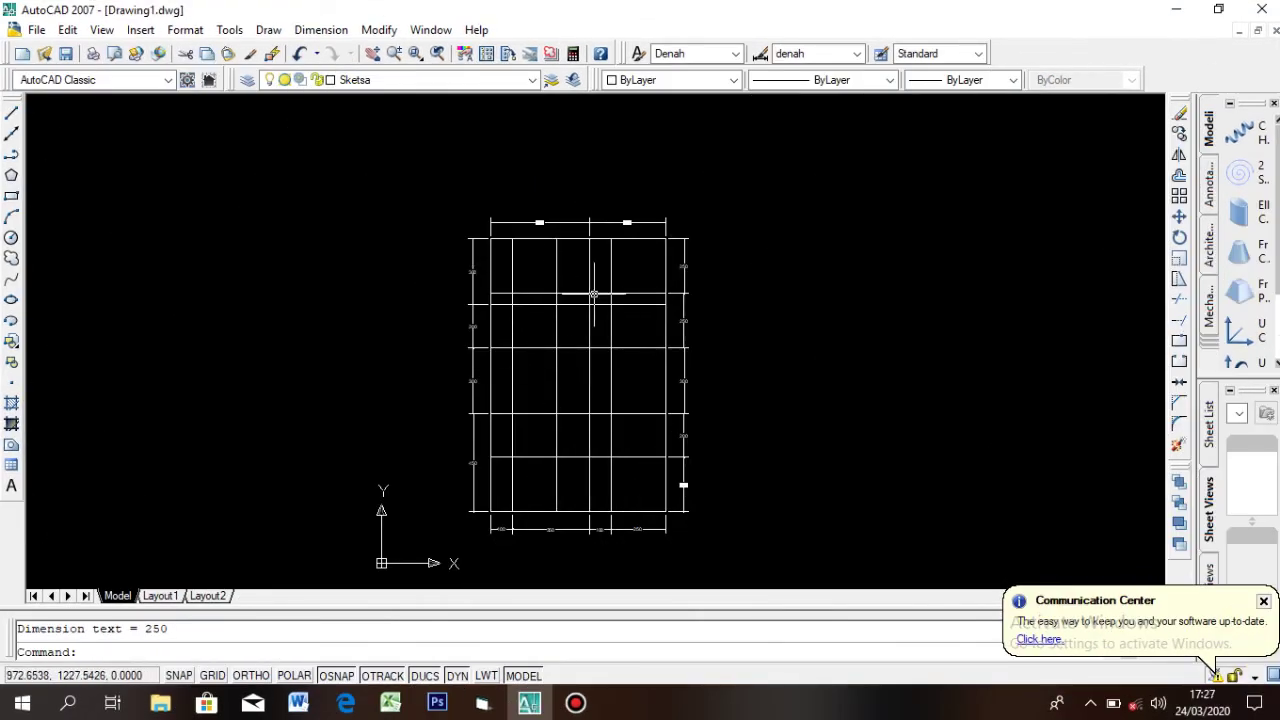
# Examine the plan's grid lines and the dimensions around all four sides
pyautogui.scroll(2, 592, 294)
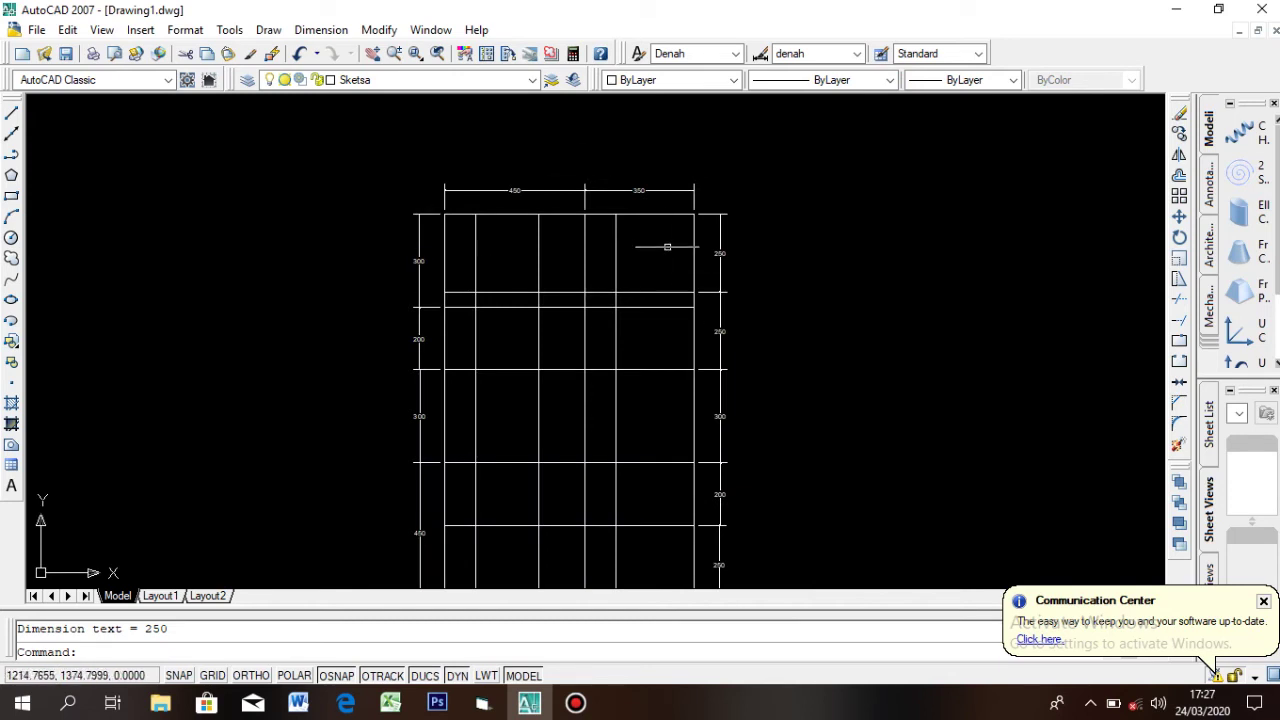
pyautogui.scroll(-3, 660, 255)
pyautogui.scroll(3, 635, 320)
pyautogui.scroll(-3, 870, 117)
pyautogui.scroll(5, 857, 108)
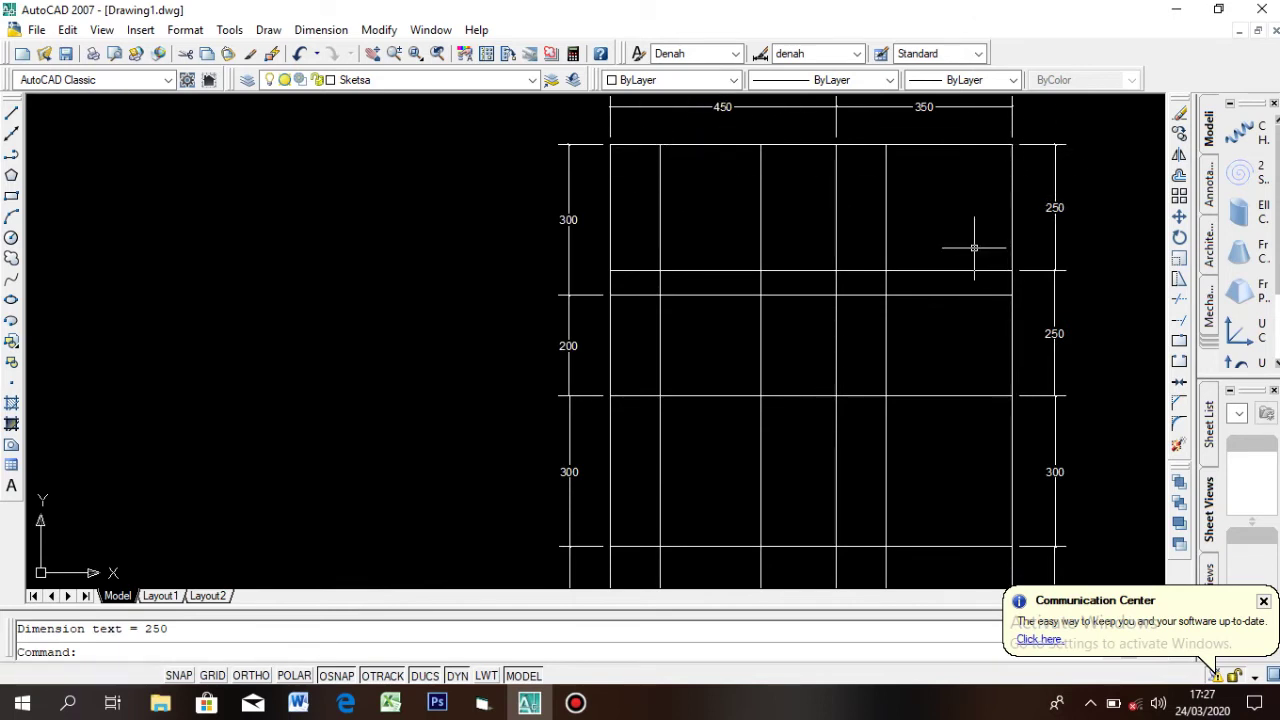
pyautogui.scroll(-1, 845, 240)
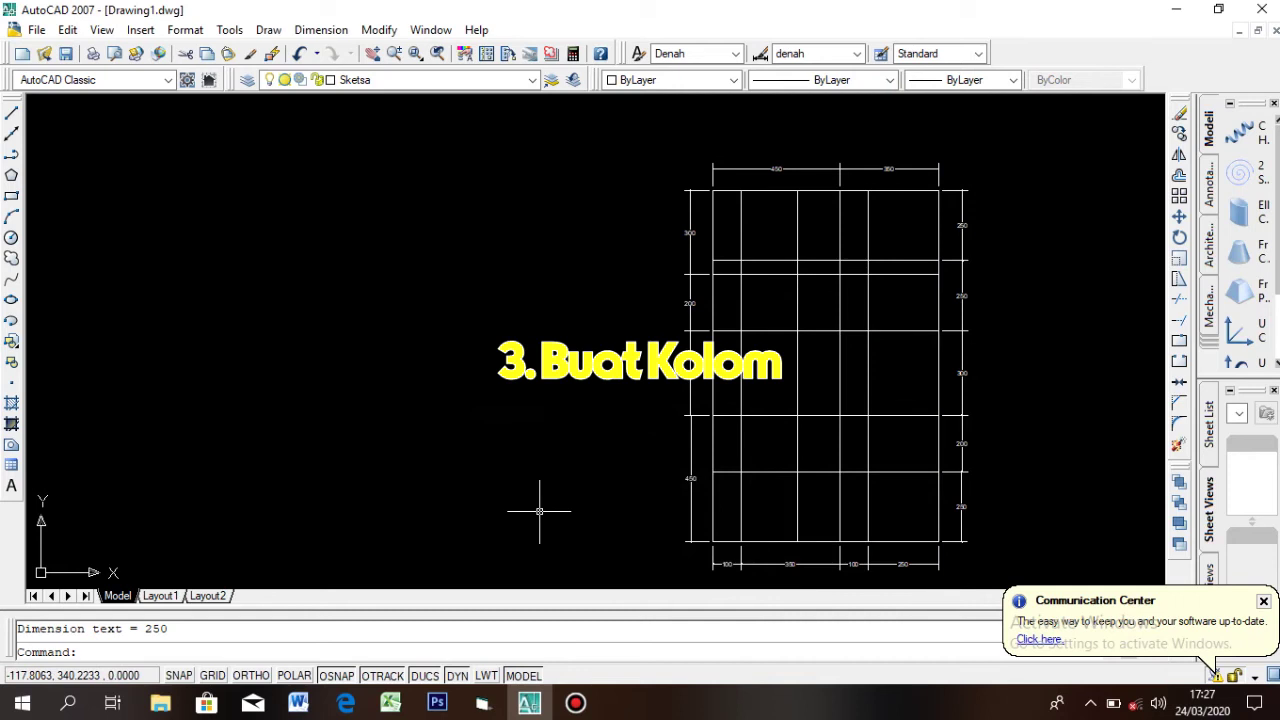
pyautogui.scroll(6, 539, 511)
pyautogui.scroll(-8, 545, 514)
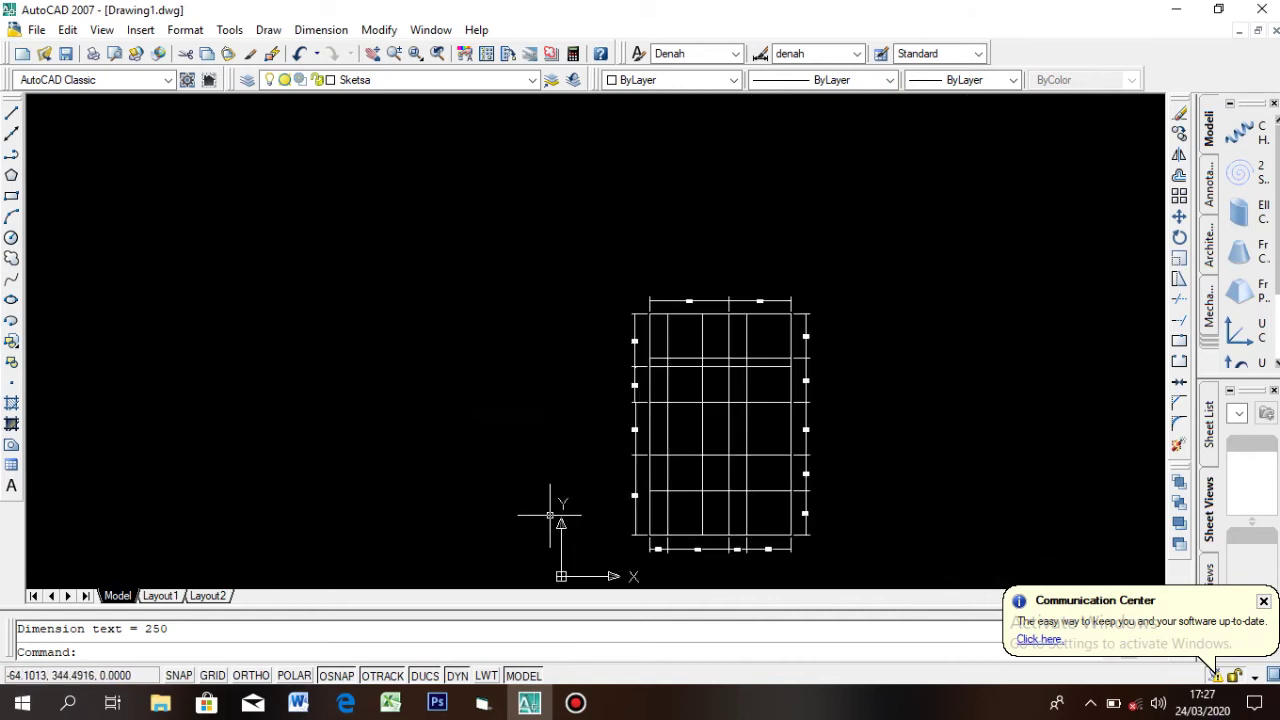
pyautogui.scroll(5, 677, 507)
pyautogui.scroll(-7, 677, 507)
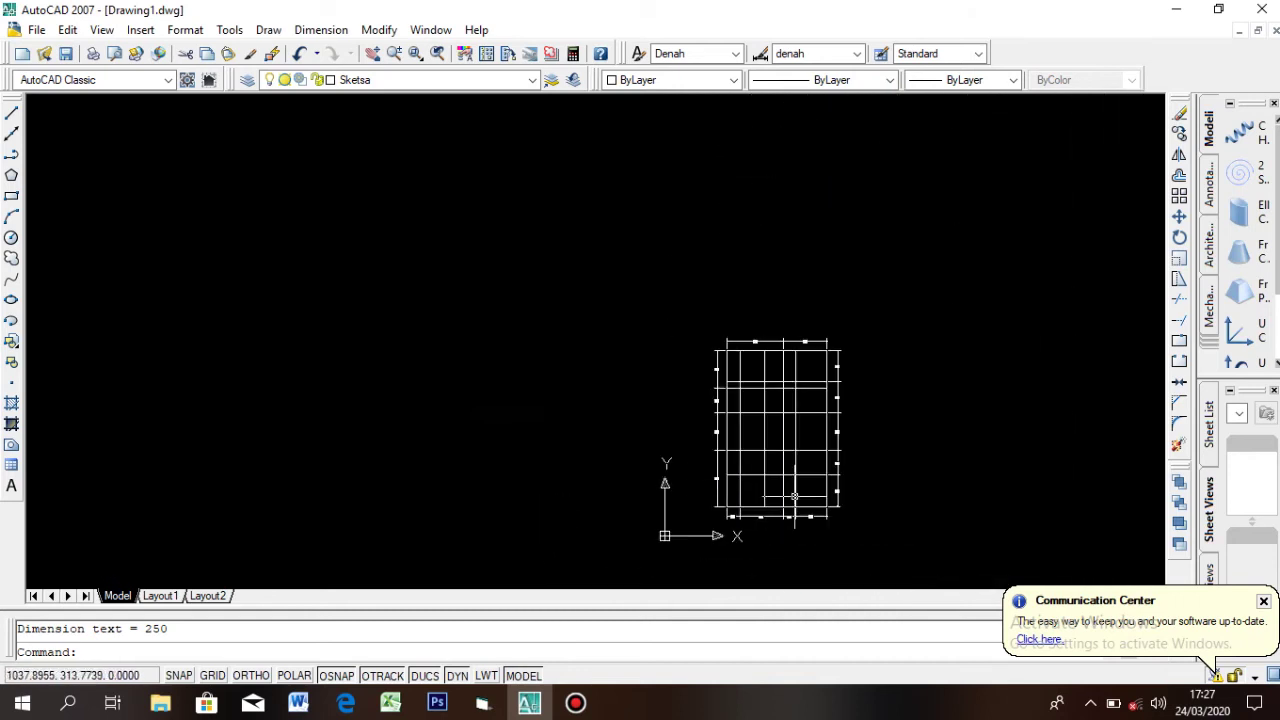
pyautogui.scroll(2, 954, 497)
pyautogui.scroll(2, 853, 510)
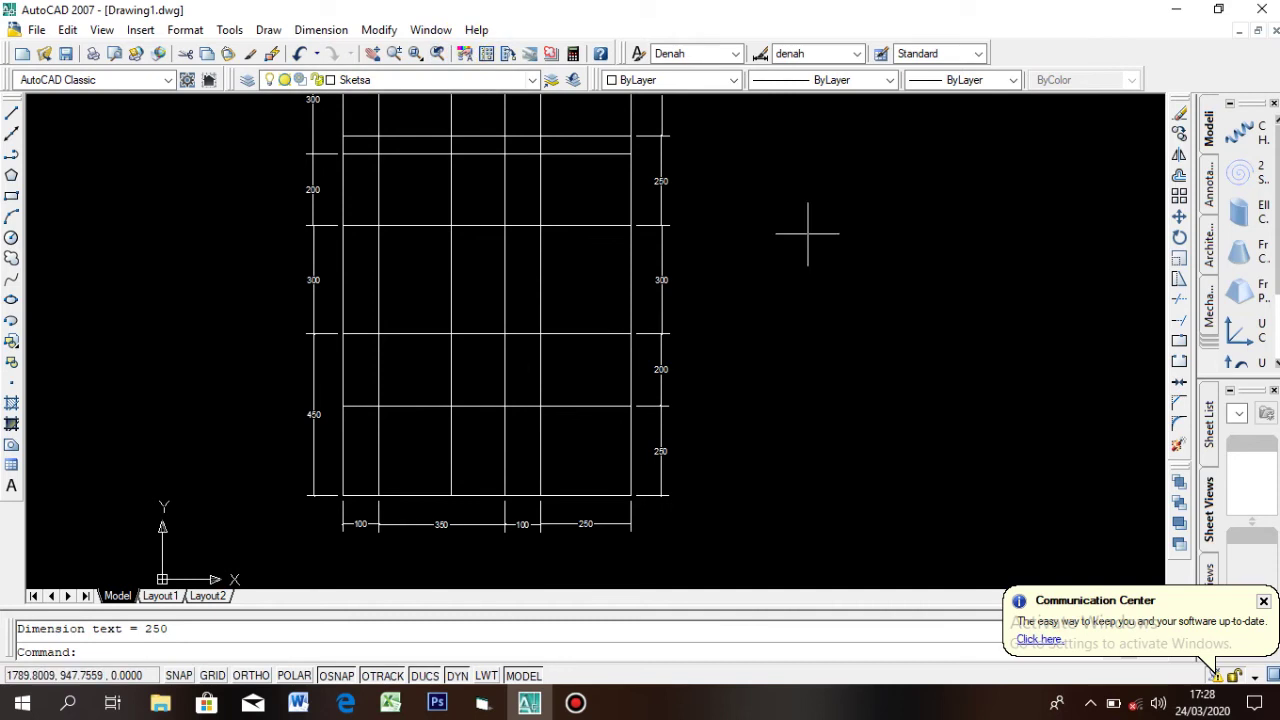
# Draw a 15 by 15 column square on the Kolom layer in the empty space right of the plan
pyautogui.click(531, 80)
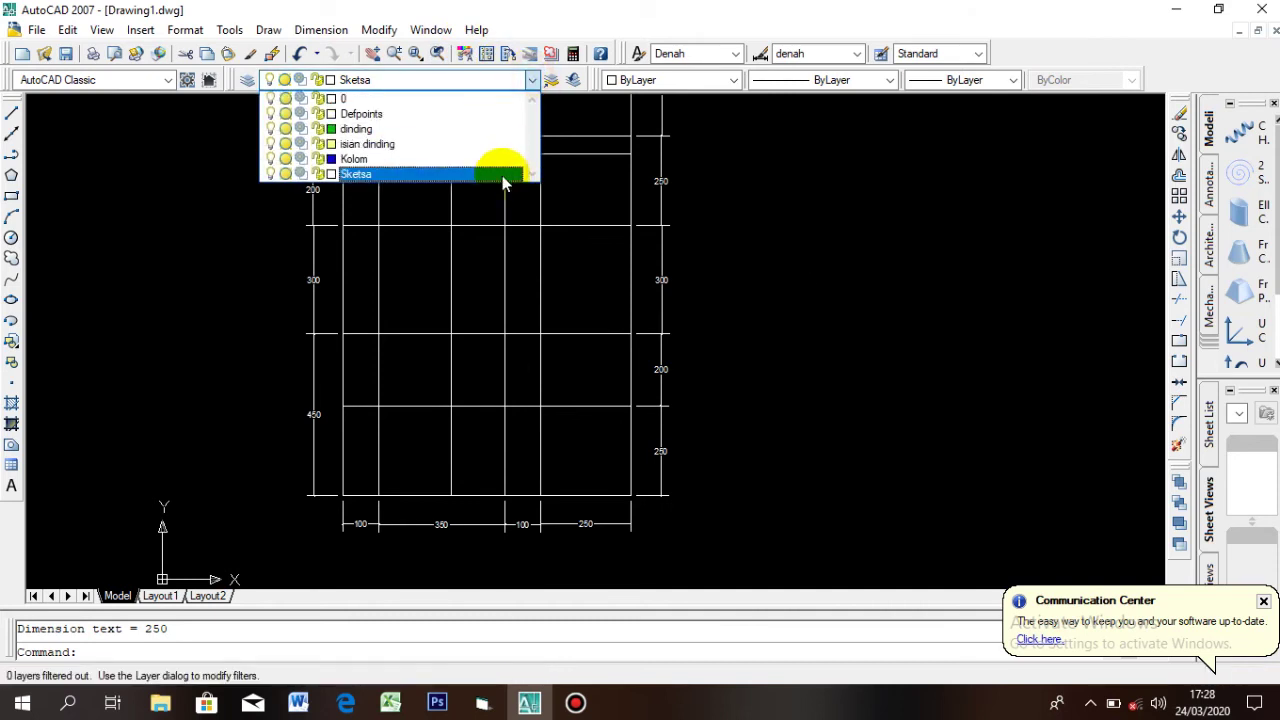
pyautogui.click(505, 170)
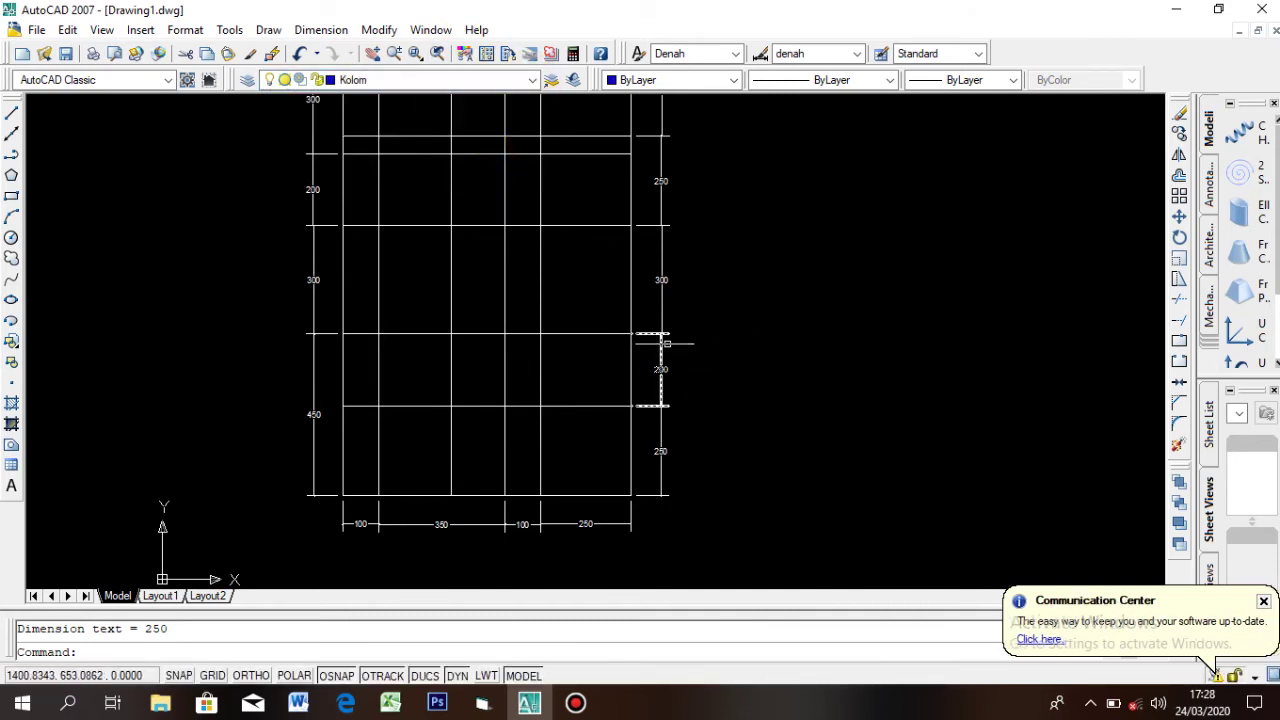
pyautogui.scroll(2, 740, 472)
pyautogui.scroll(3, 711, 508)
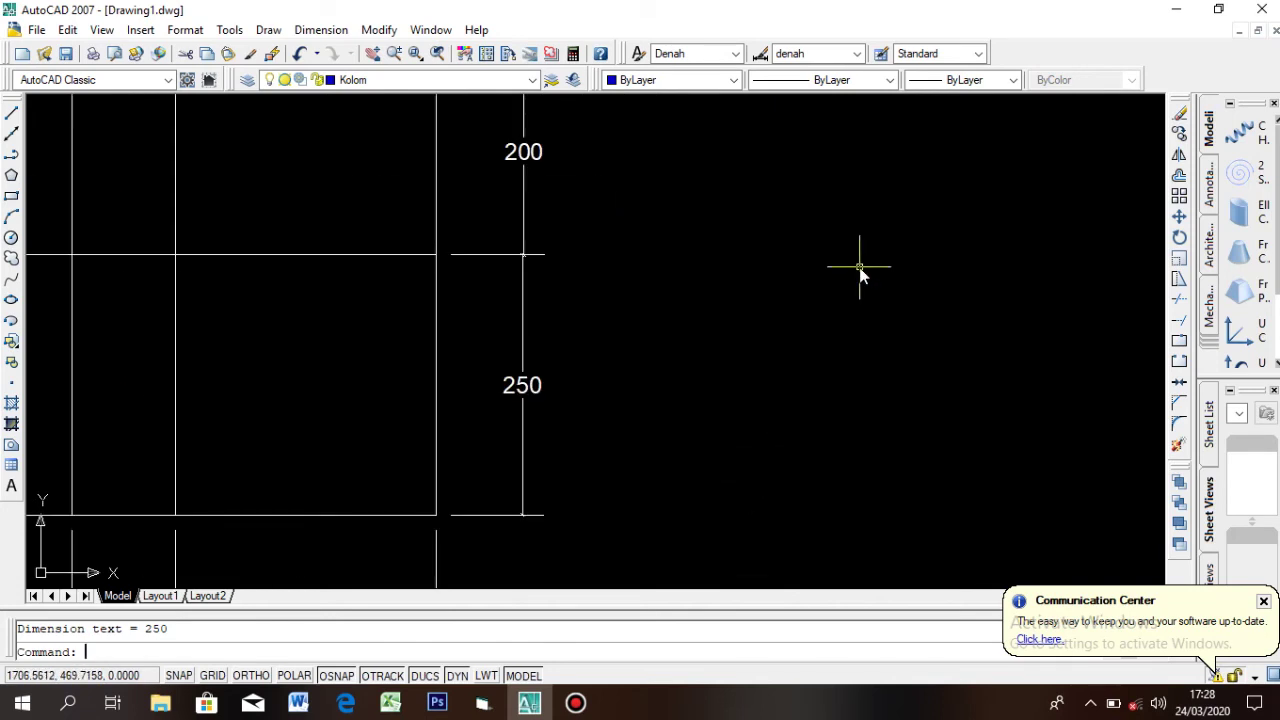
pyautogui.write('rec')
pyautogui.press('Return')
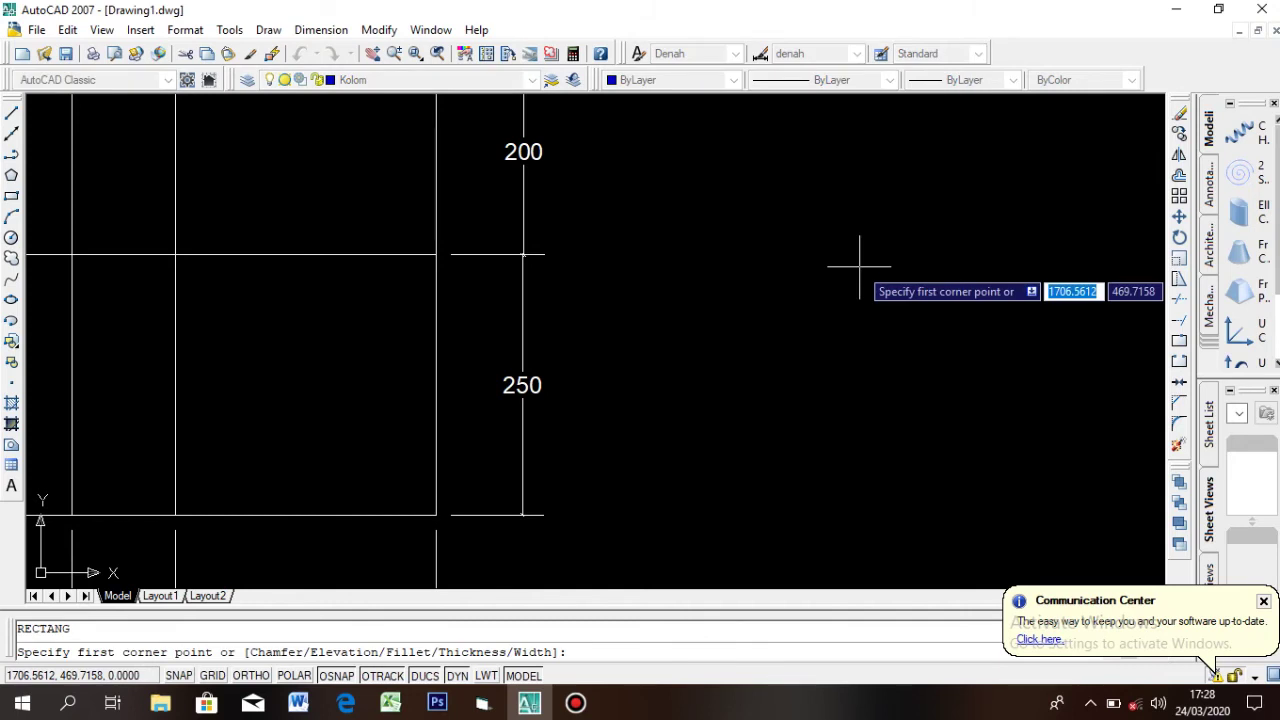
pyautogui.click(720, 441)
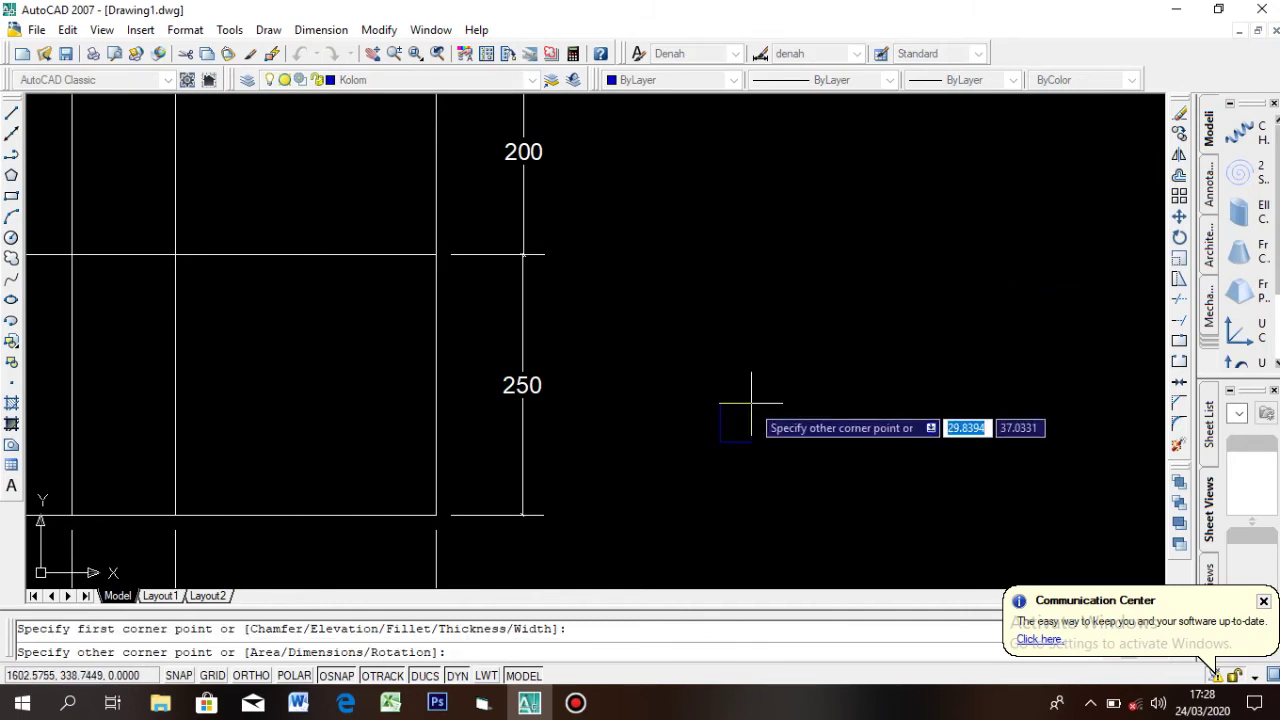
pyautogui.write('15')
pyautogui.press('Tab')
pyautogui.write('15')
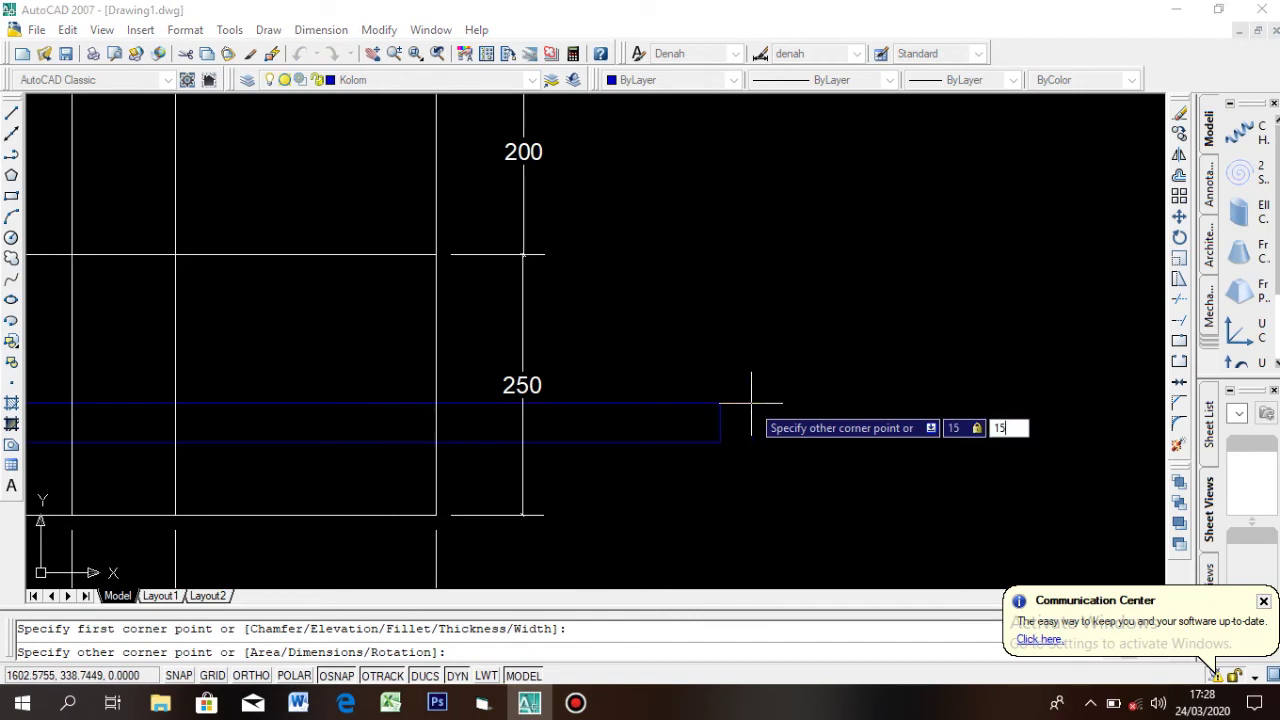
pyautogui.press('Return')
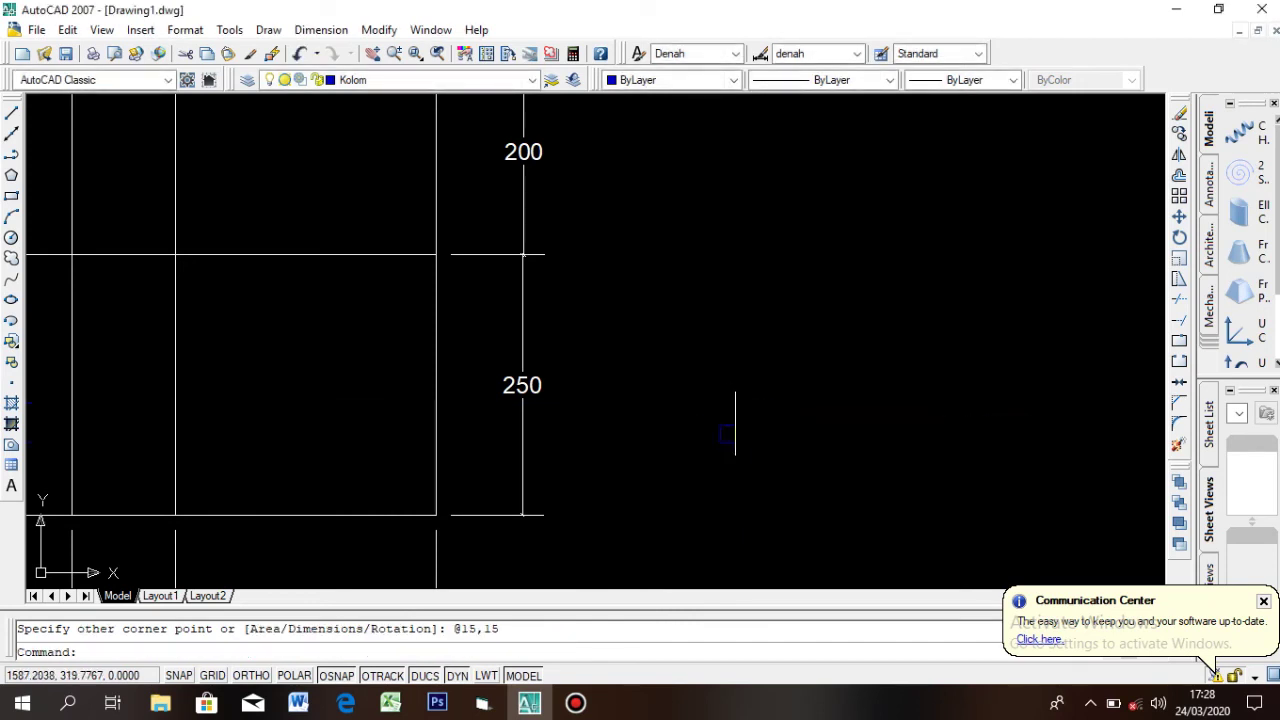
# Draw a diagonal line across the column square from its lower-left corner to its upper-right corner
pyautogui.scroll(3, 747, 463)
pyautogui.scroll(4, 720, 414)
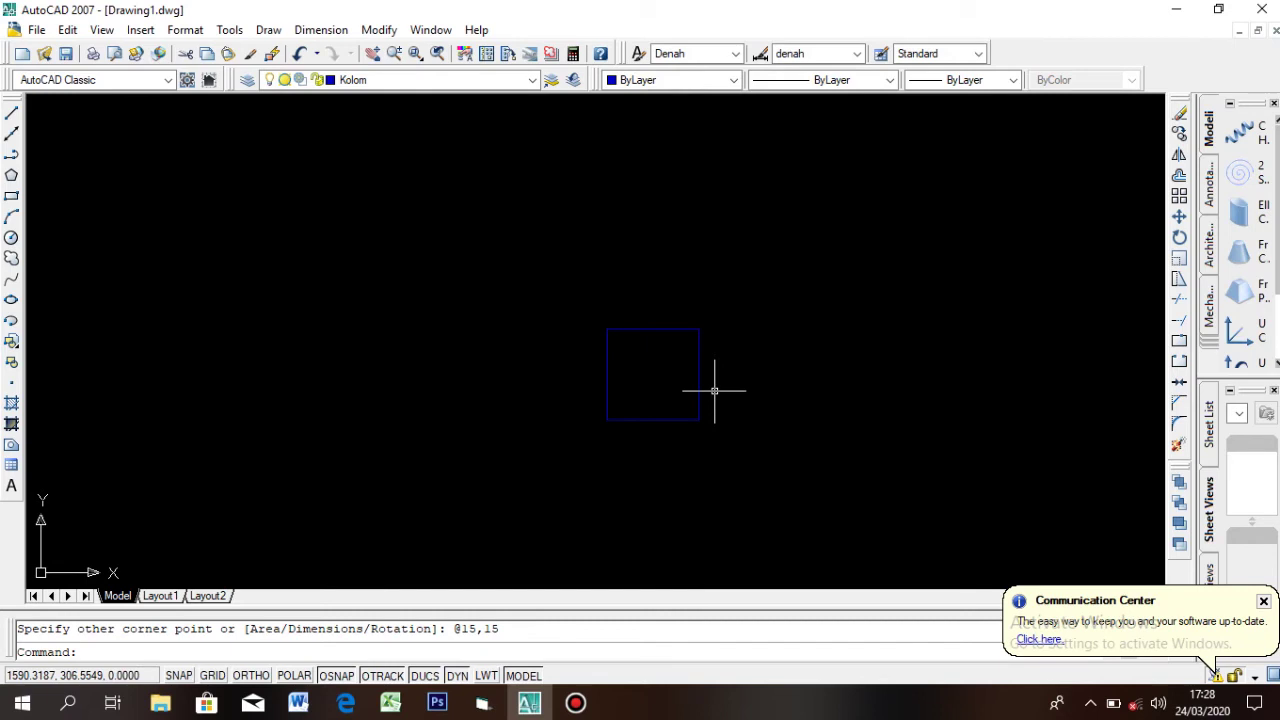
pyautogui.scroll(-6, 716, 394)
pyautogui.scroll(3, 708, 375)
pyautogui.scroll(-5, 720, 365)
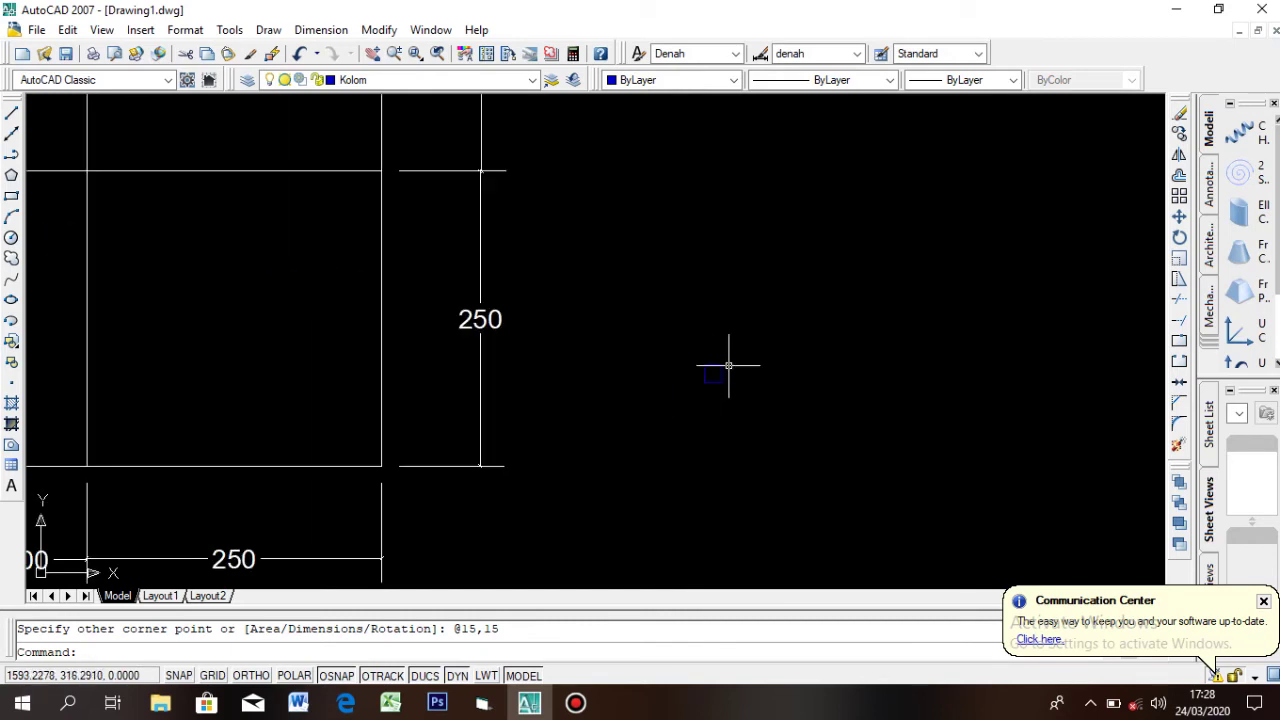
pyautogui.scroll(2, 714, 354)
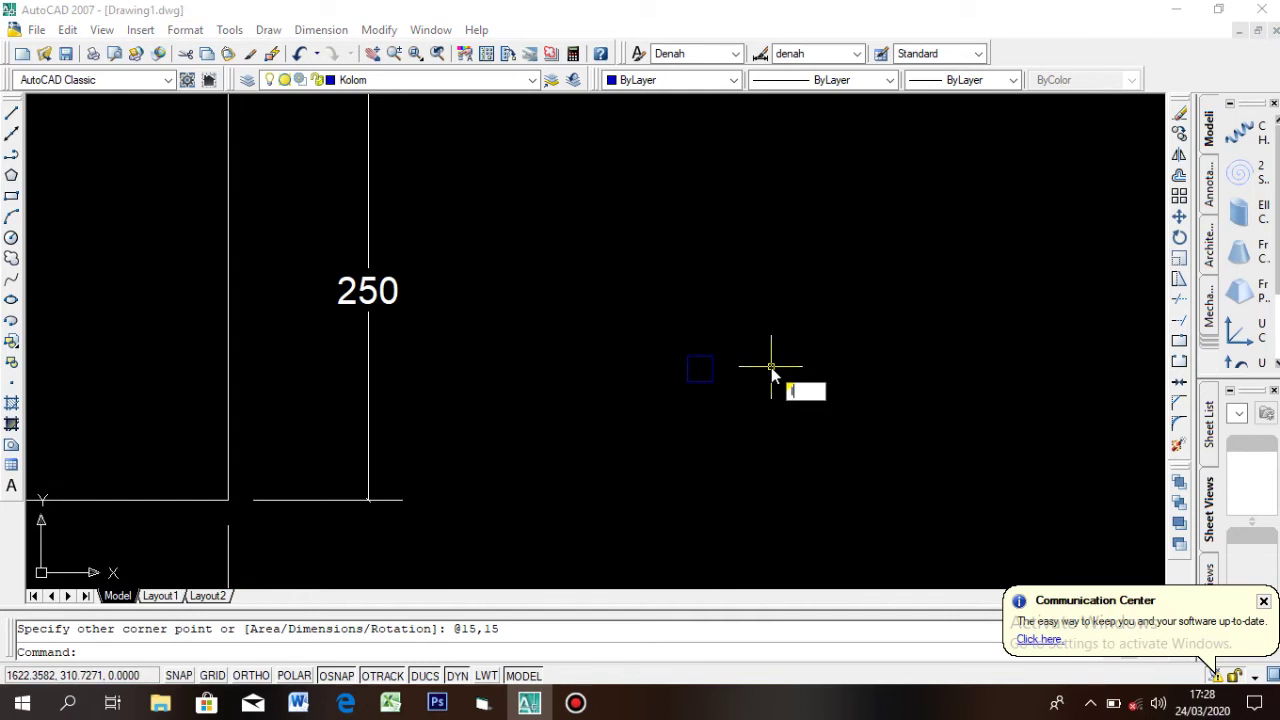
pyautogui.write('l')
pyautogui.press('Return')
pyautogui.scroll(5, 680, 370)
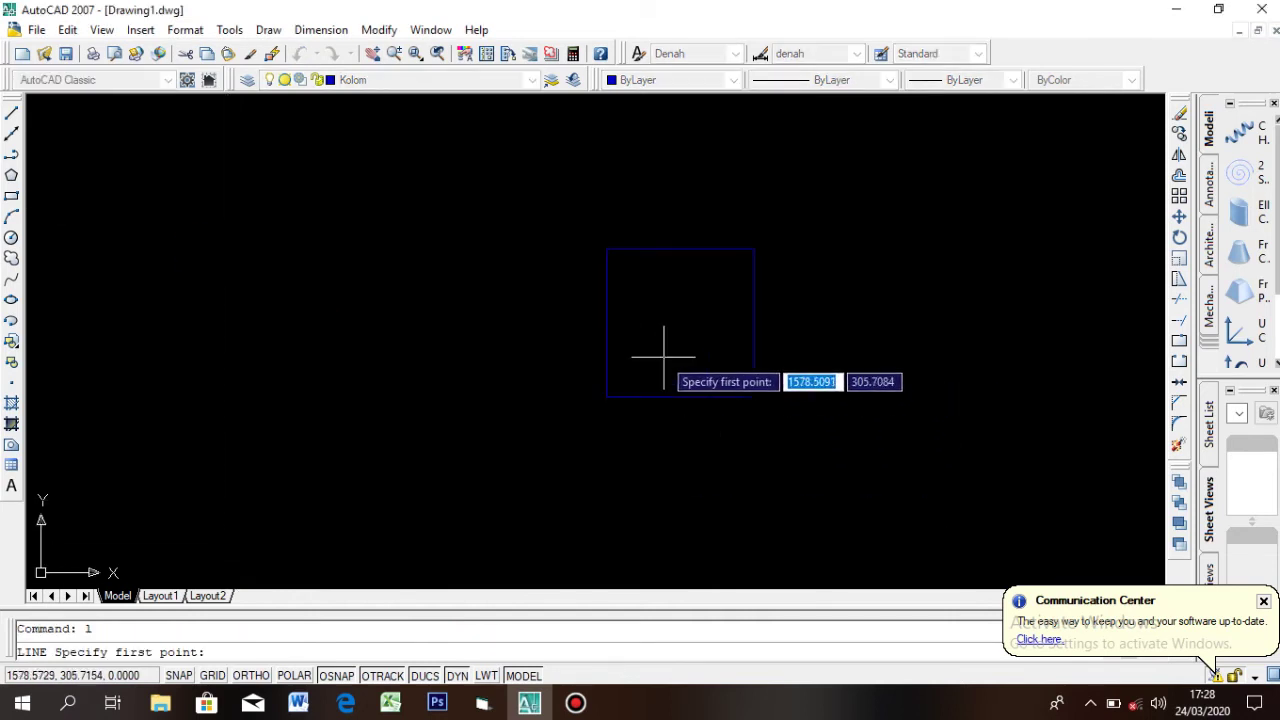
pyautogui.click(607, 395)
pyautogui.click(754, 249)
pyautogui.press('Return')
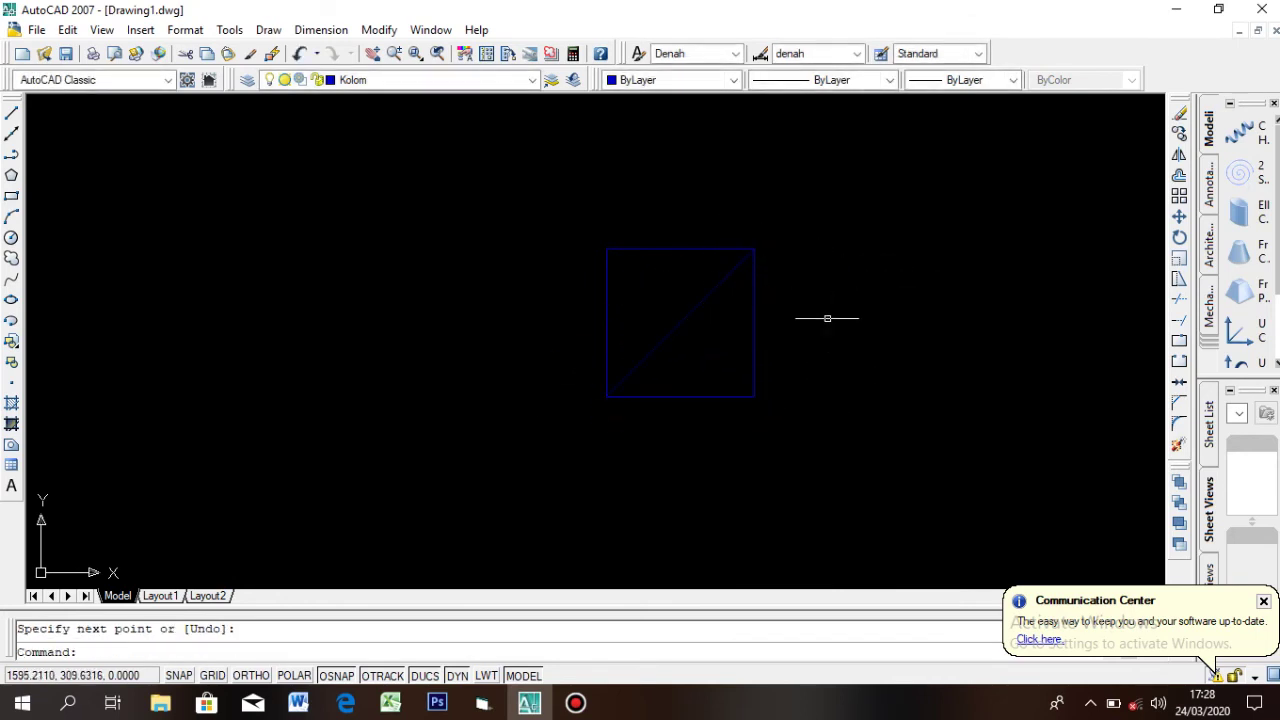
pyautogui.scroll(-6, 938, 313)
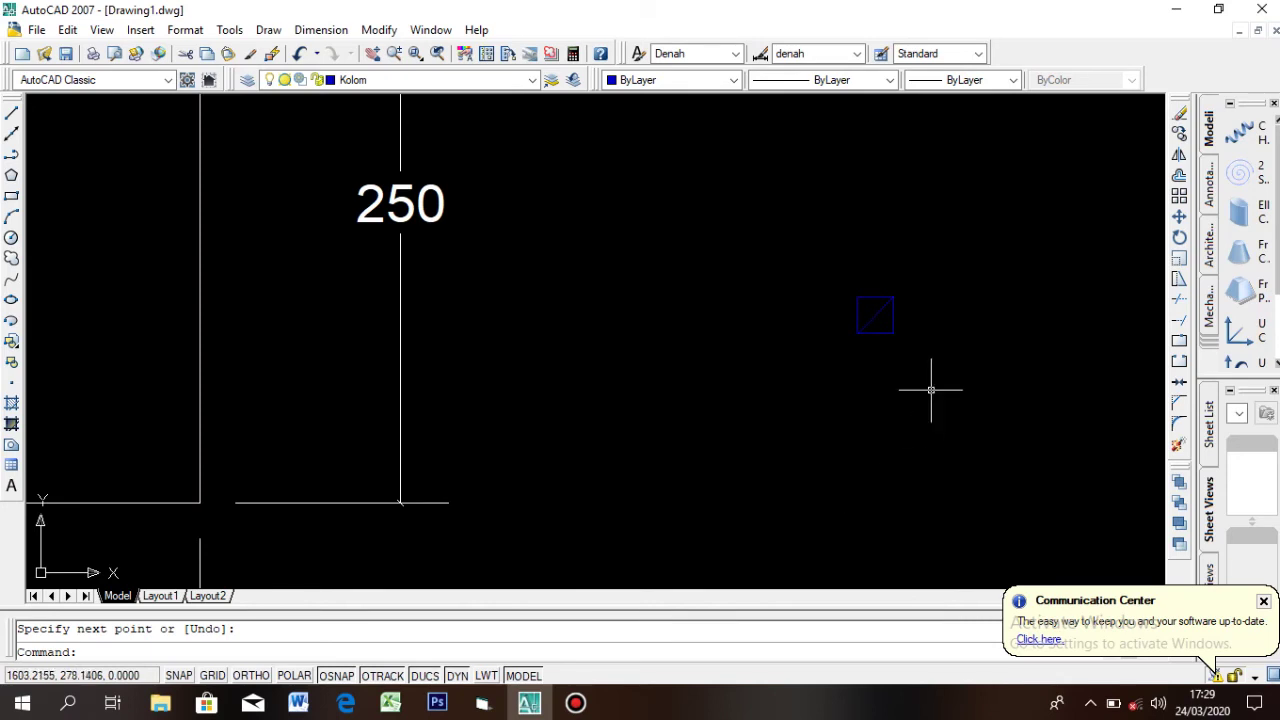
pyautogui.scroll(-5, 800, 380)
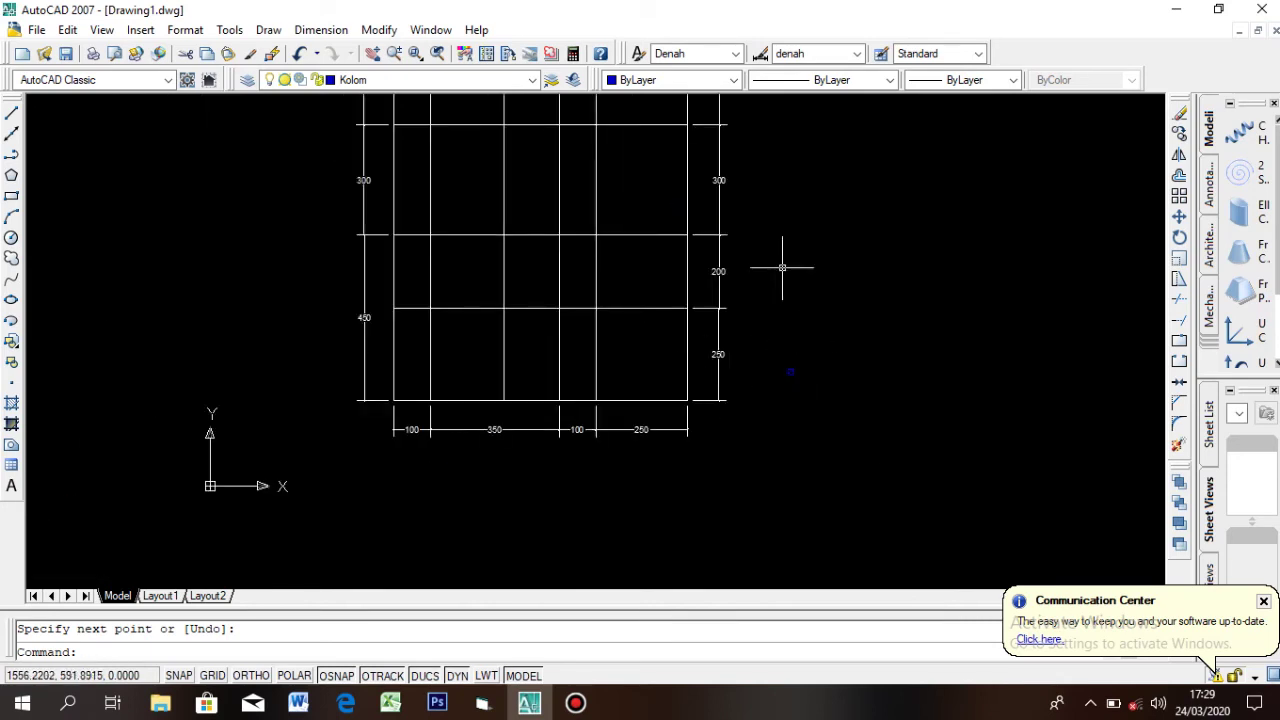
pyautogui.scroll(-4, 775, 225)
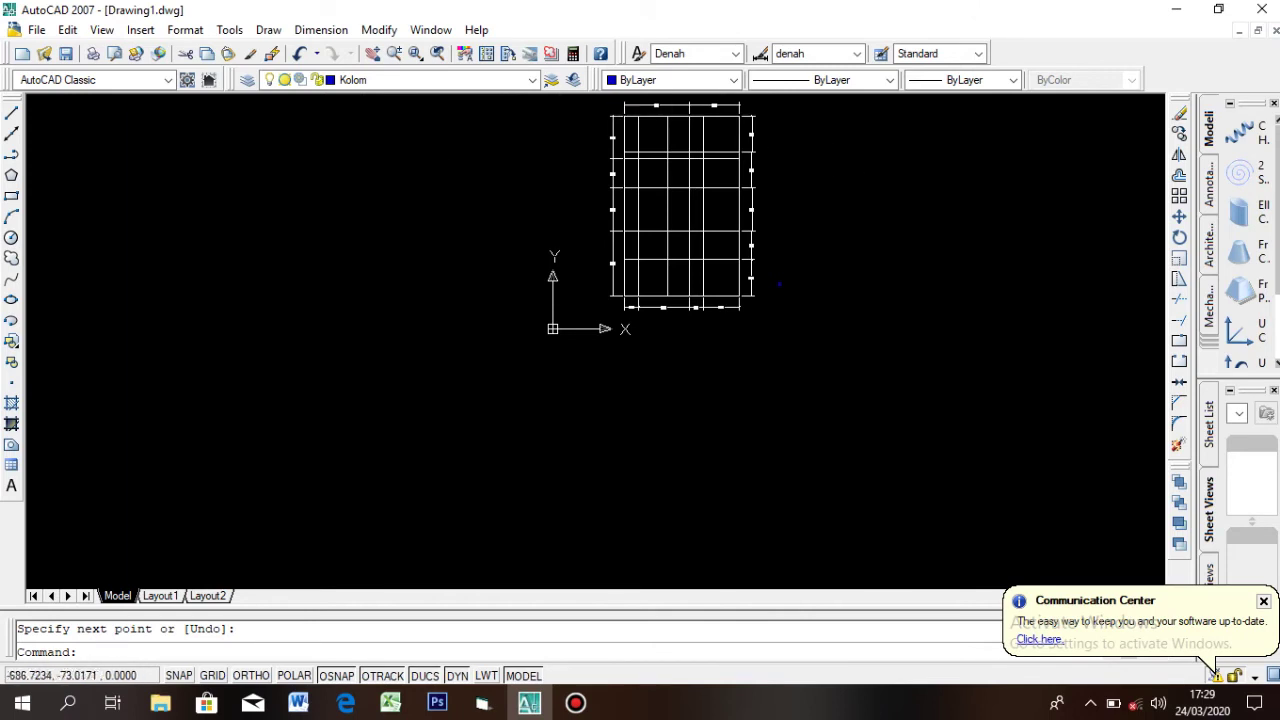
pyautogui.scroll(8, 751, 380)
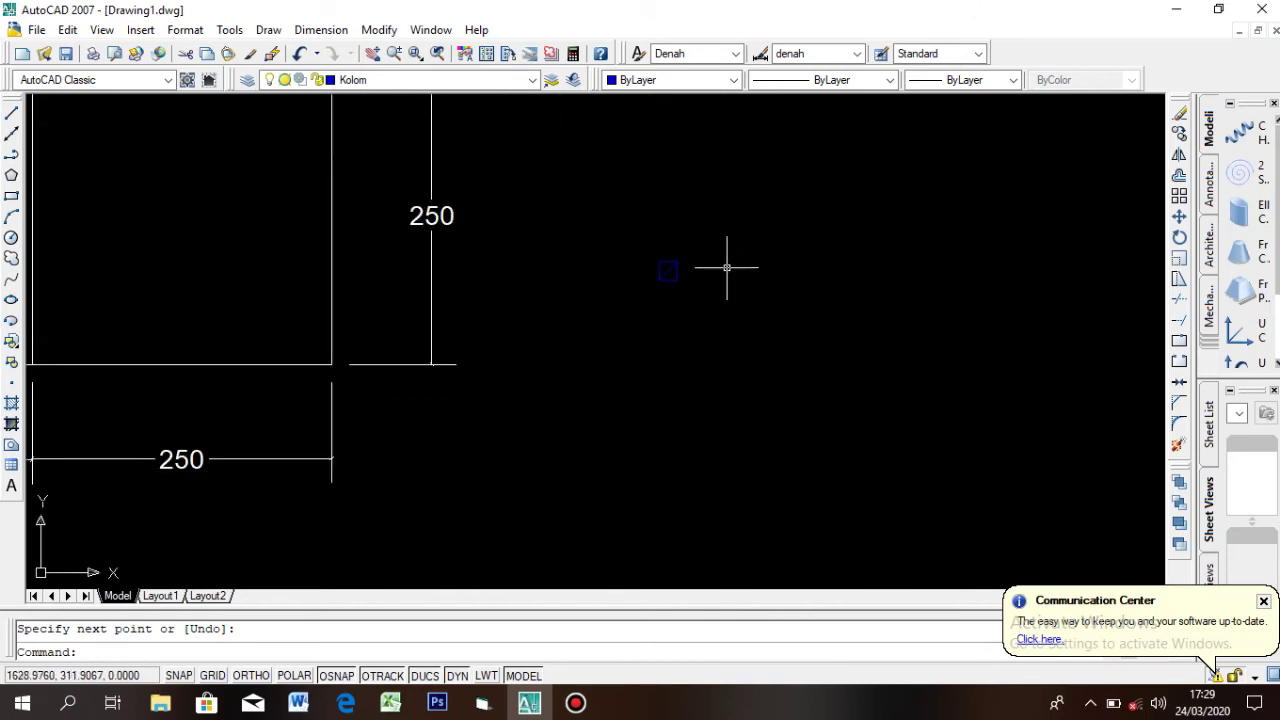
pyautogui.scroll(6, 669, 299)
pyautogui.scroll(-8, 667, 304)
pyautogui.click(686, 334)
pyautogui.click(614, 240)
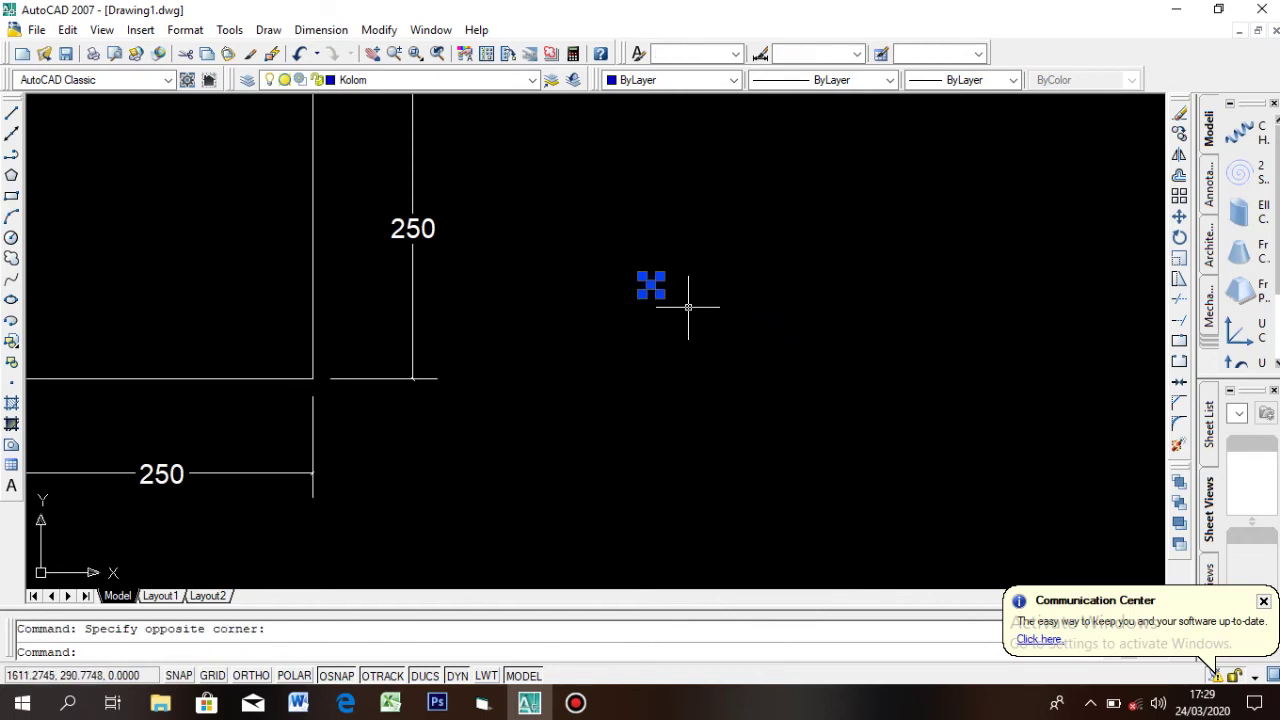
pyautogui.scroll(5, 680, 300)
pyautogui.write('co')
pyautogui.press('Return')
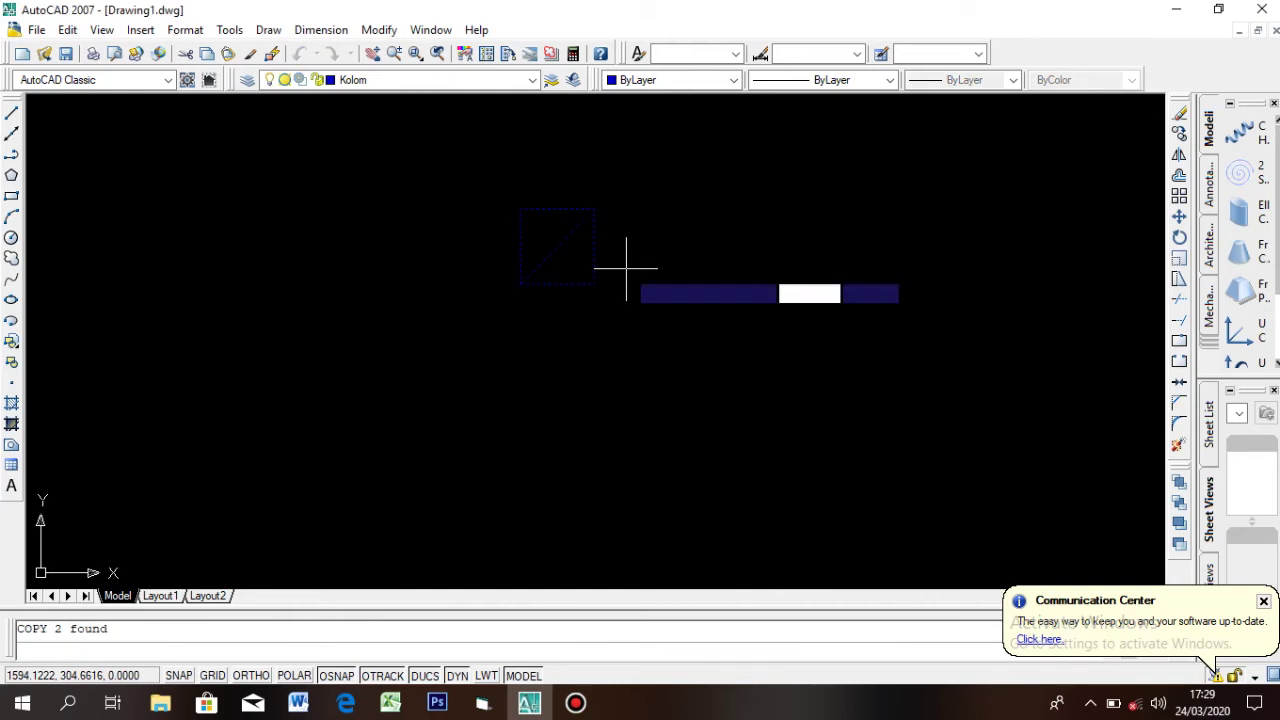
pyautogui.scroll(5, 557, 245)
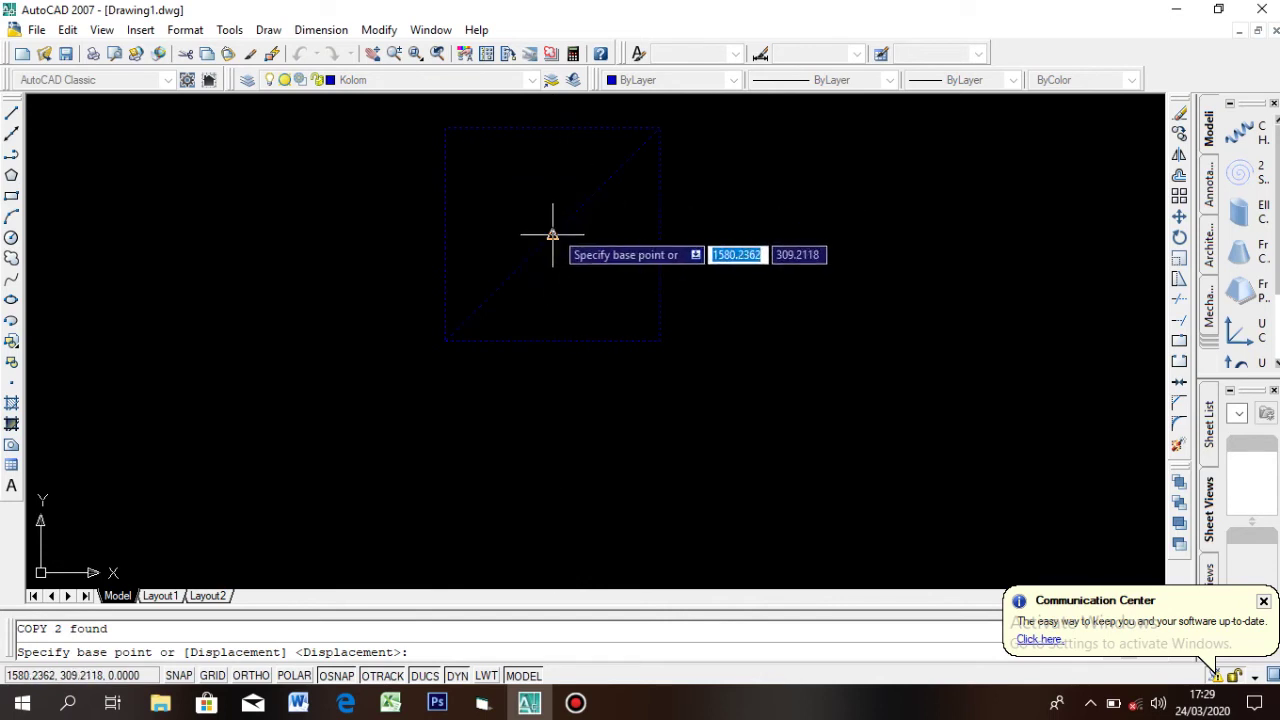
pyautogui.scroll(-6, 580, 225)
pyautogui.scroll(8, 615, 247)
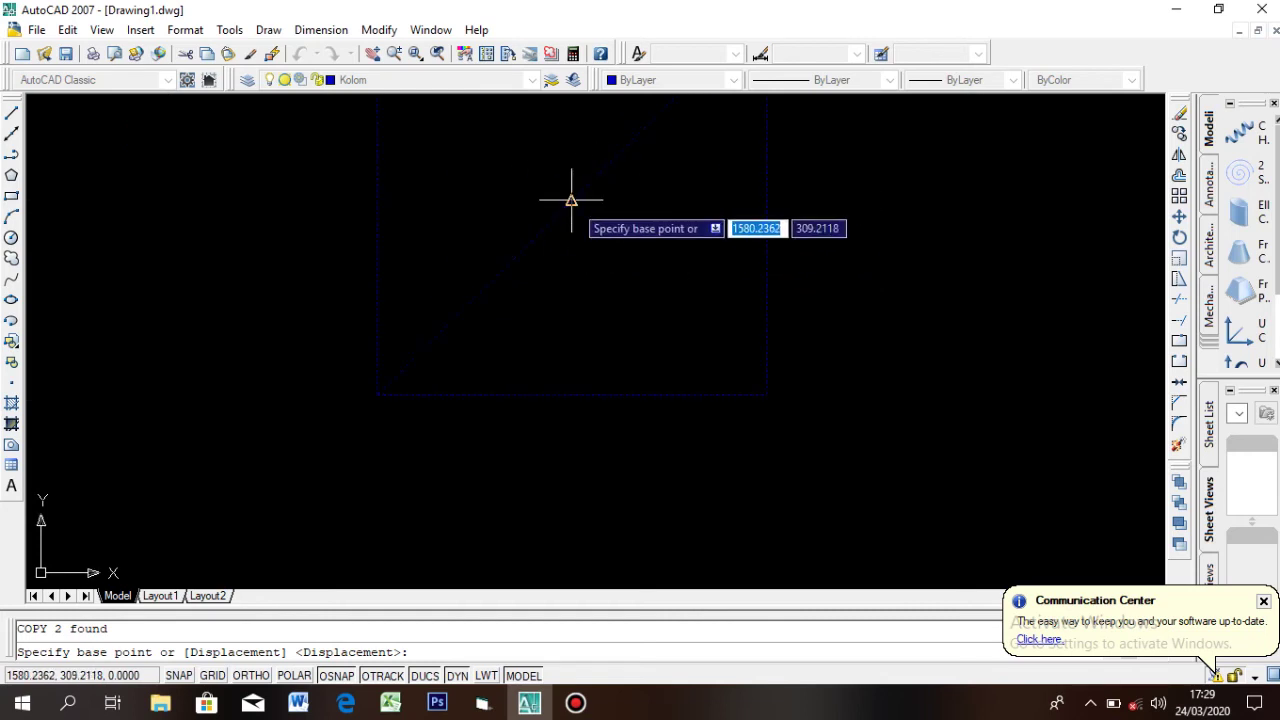
pyautogui.press('Escape')
# Check the object snap settings for the Midpoint mode and keep the current selection
pyautogui.scroll(-8, 691, 236)
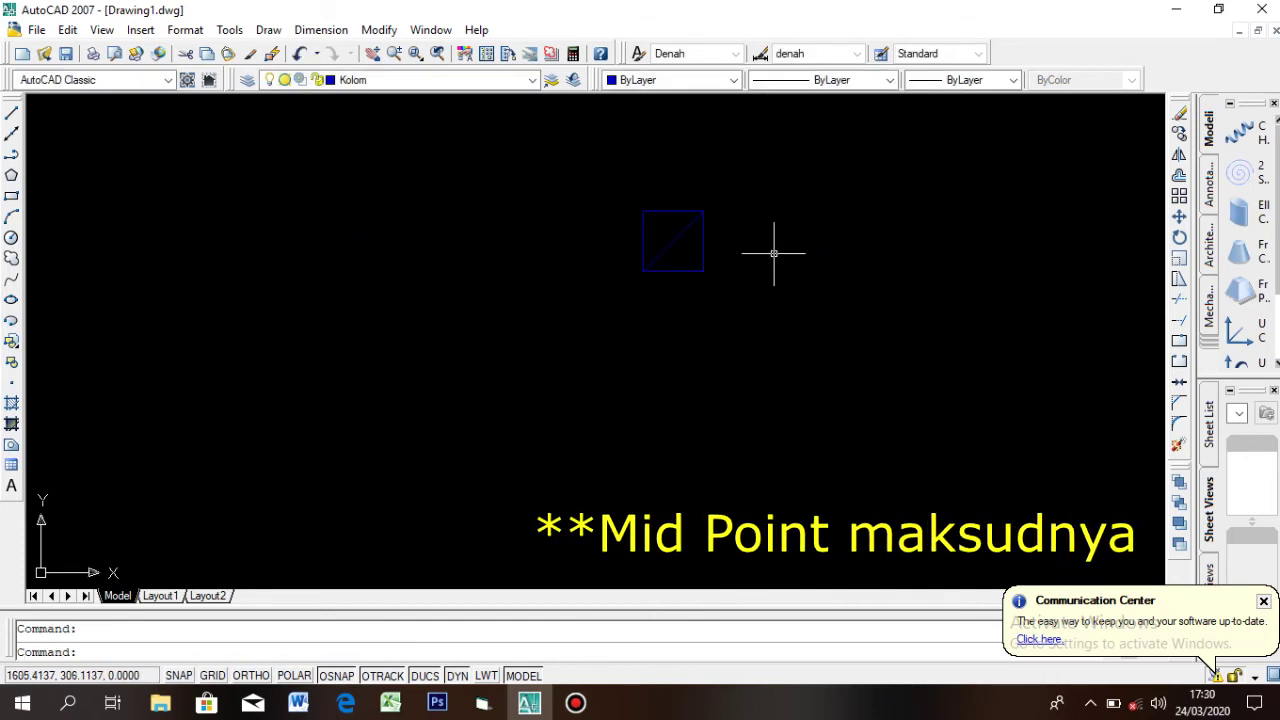
pyautogui.write('os')
pyautogui.press('Return')
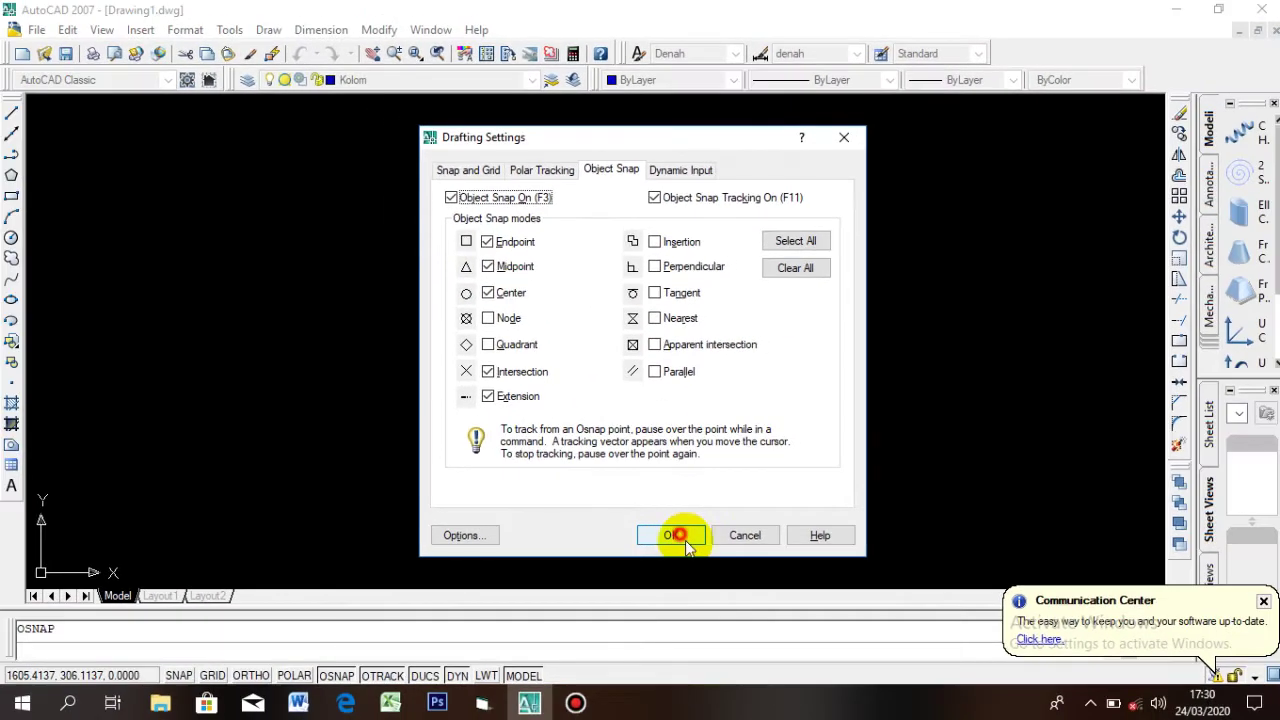
pyautogui.click(681, 594)
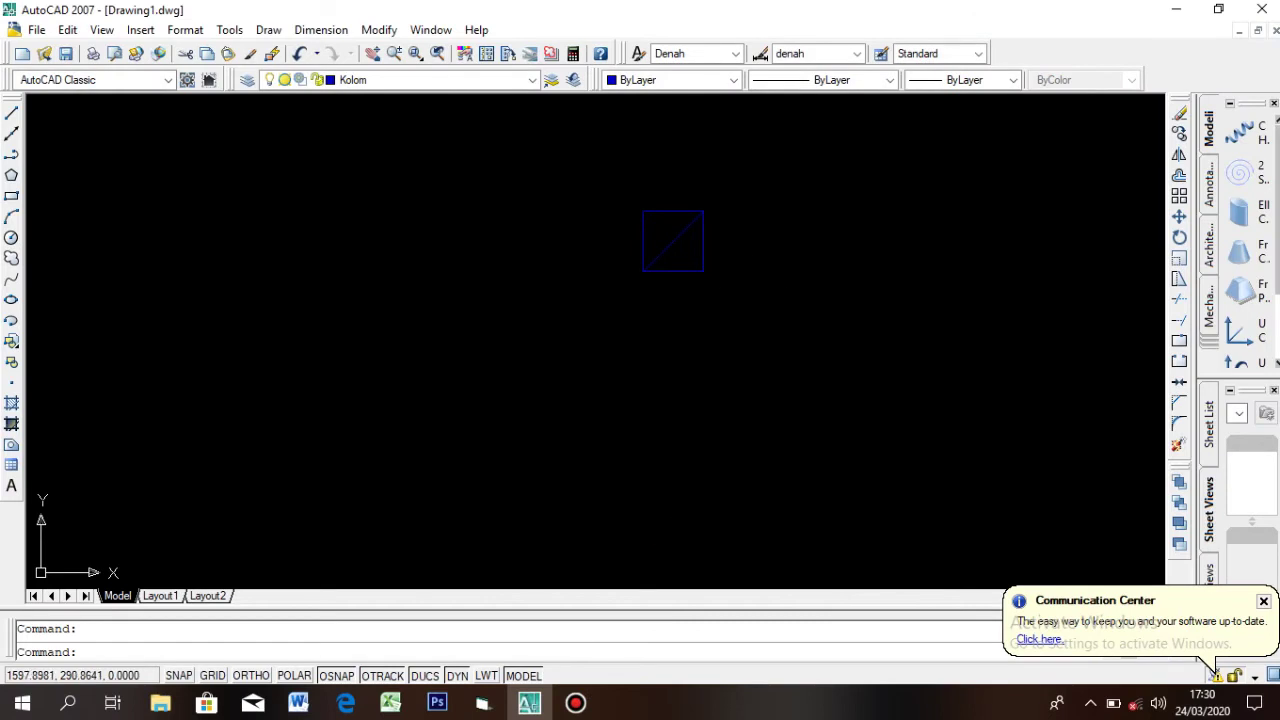
# Copy the column square with its diagonal from the diagonal's midpoint to the lower-right corner of the plan grid
pyautogui.click(788, 377)
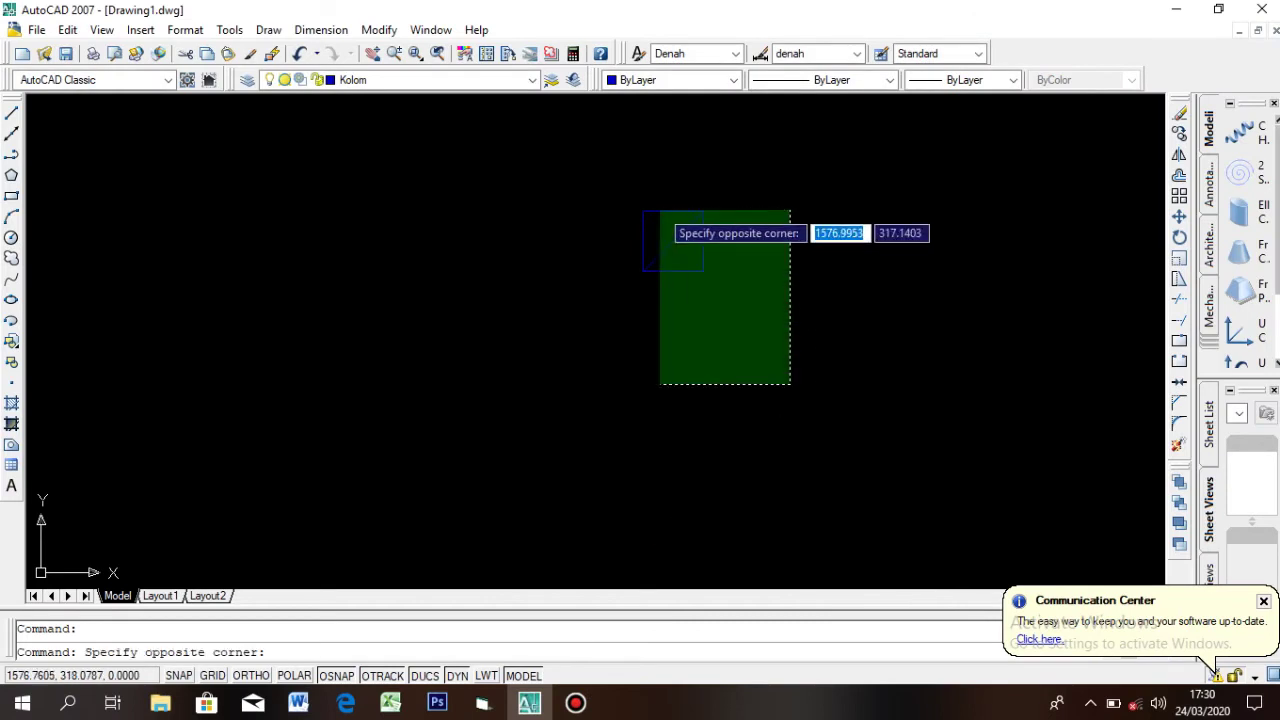
pyautogui.click(600, 145)
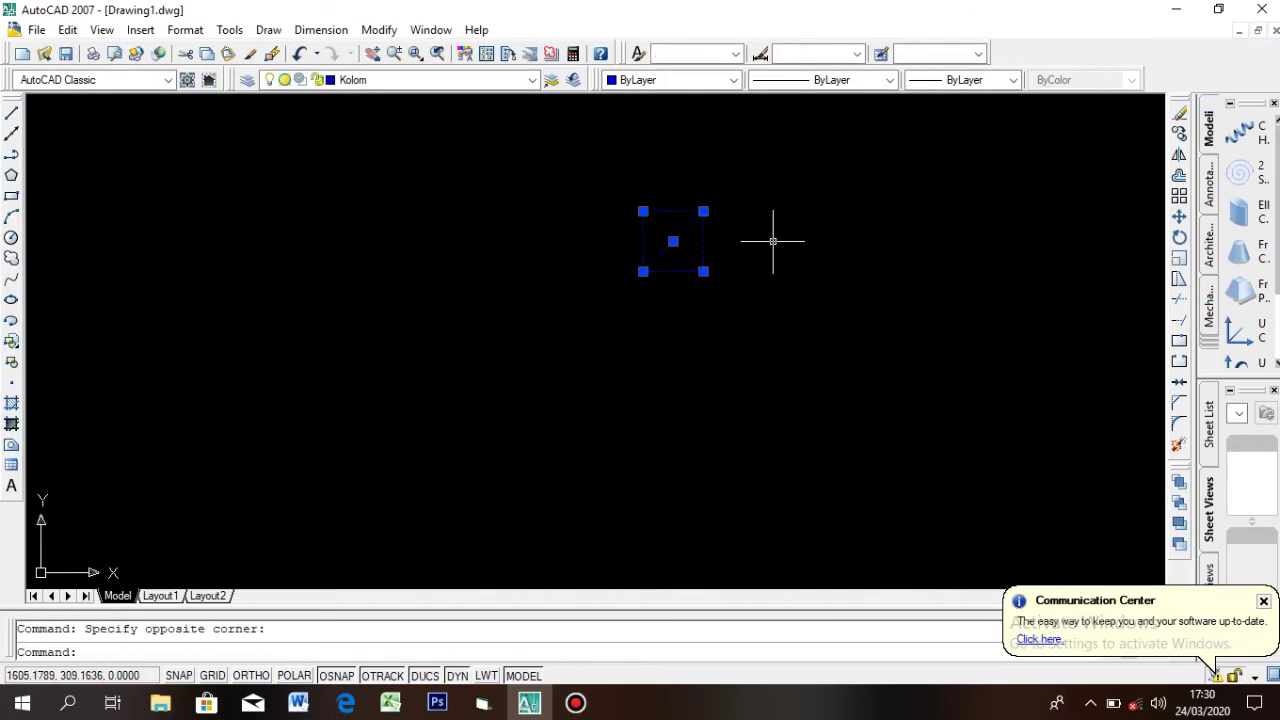
pyautogui.write('co')
pyautogui.press('Return')
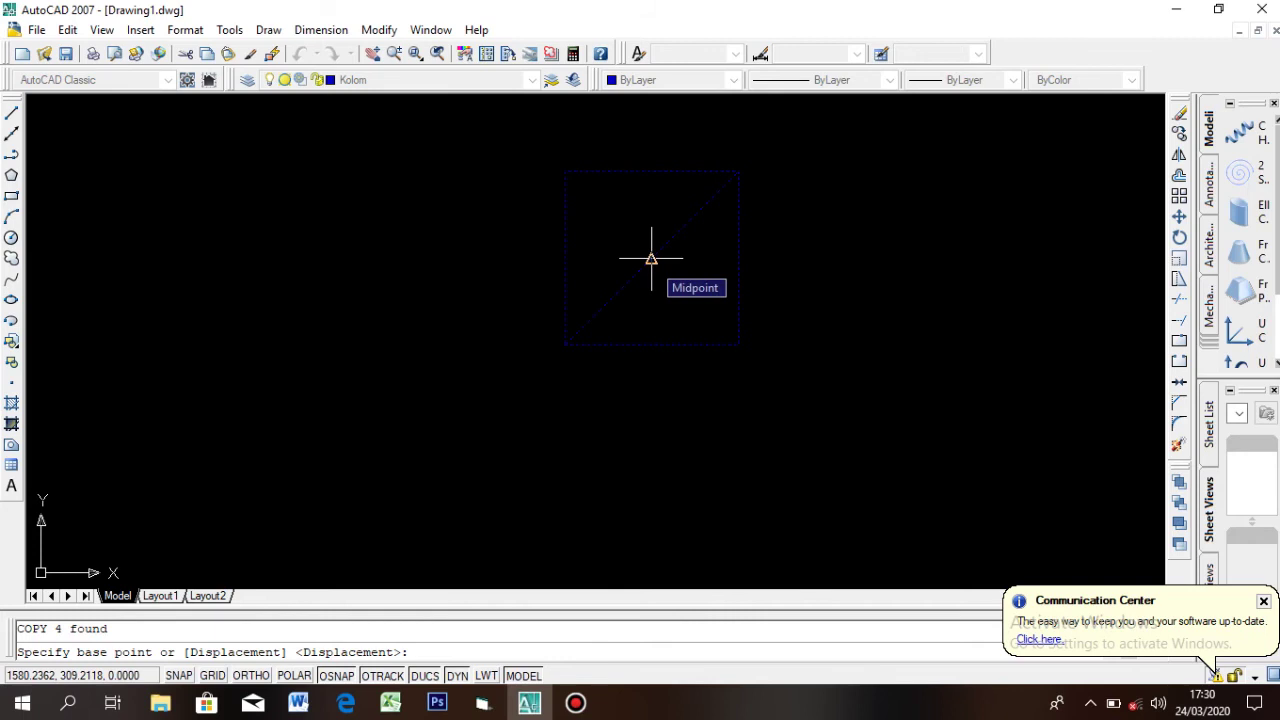
pyautogui.click(651, 259)
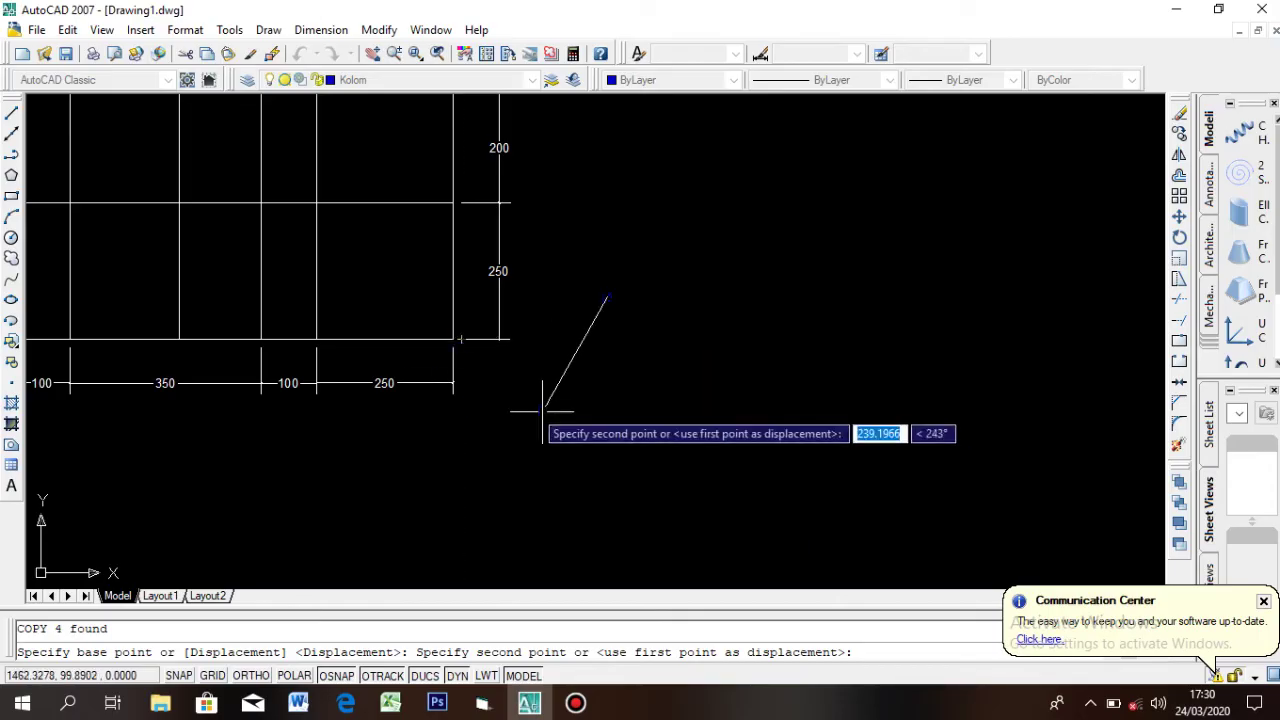
pyautogui.scroll(5, 465, 338)
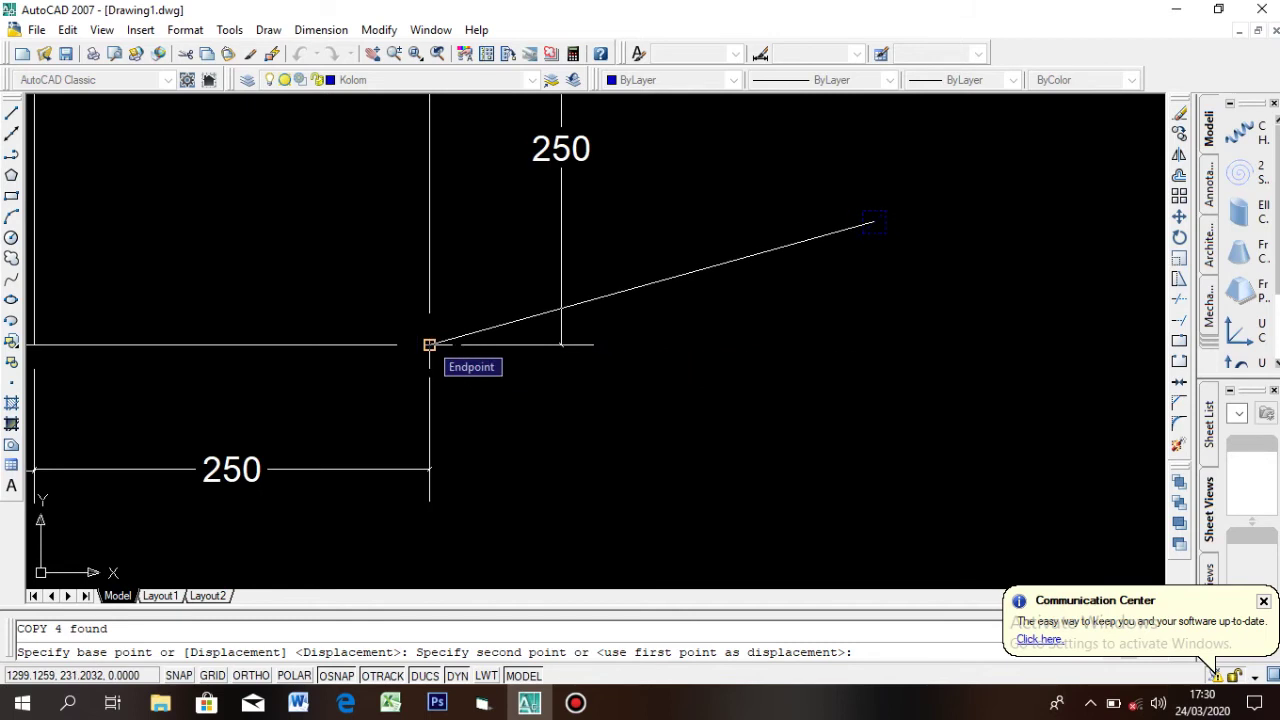
pyautogui.click(429, 345)
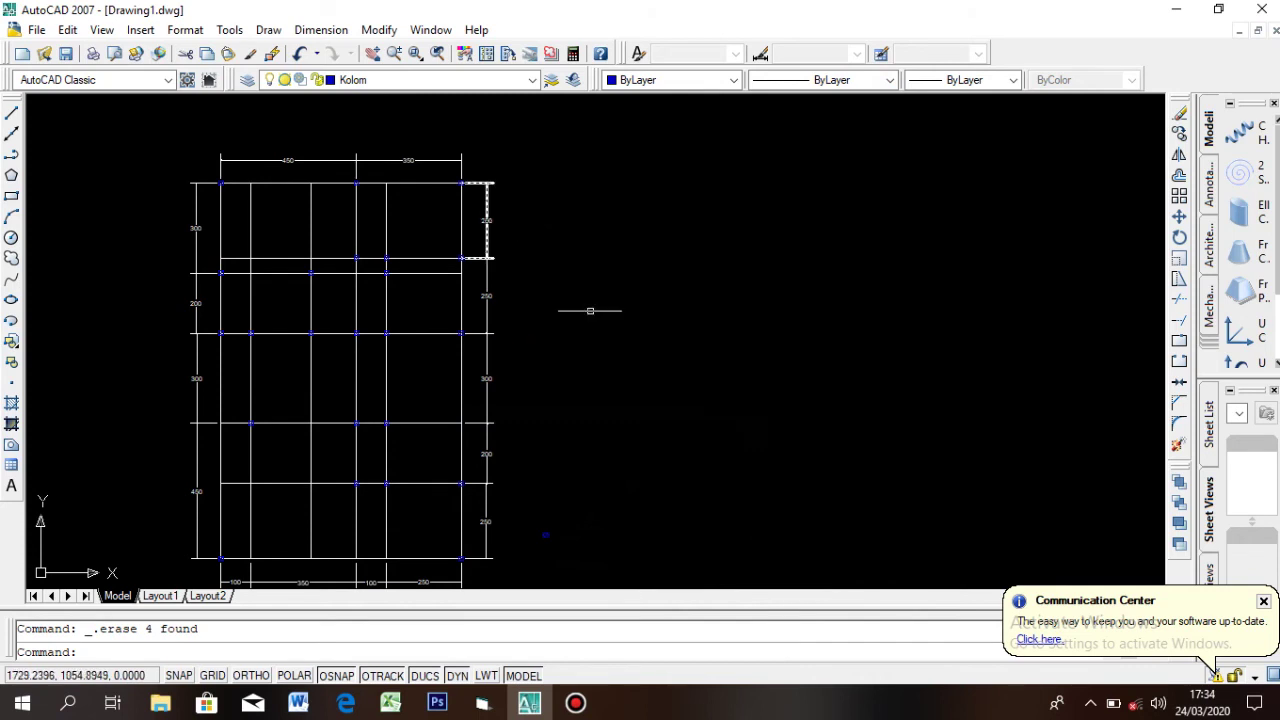
# Examine the columns placed at the grid intersections across the plan
pyautogui.scroll(-4, 248, 445)
pyautogui.scroll(6, 222, 493)
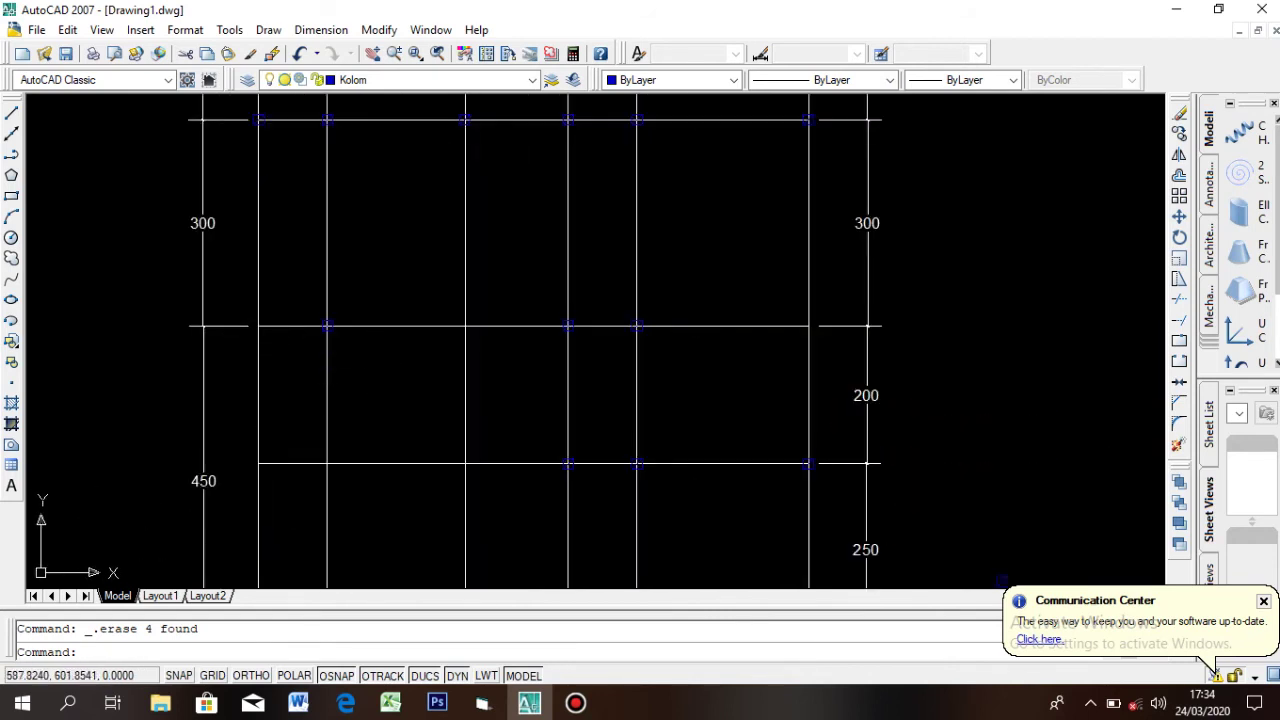
pyautogui.scroll(2, 301, 372)
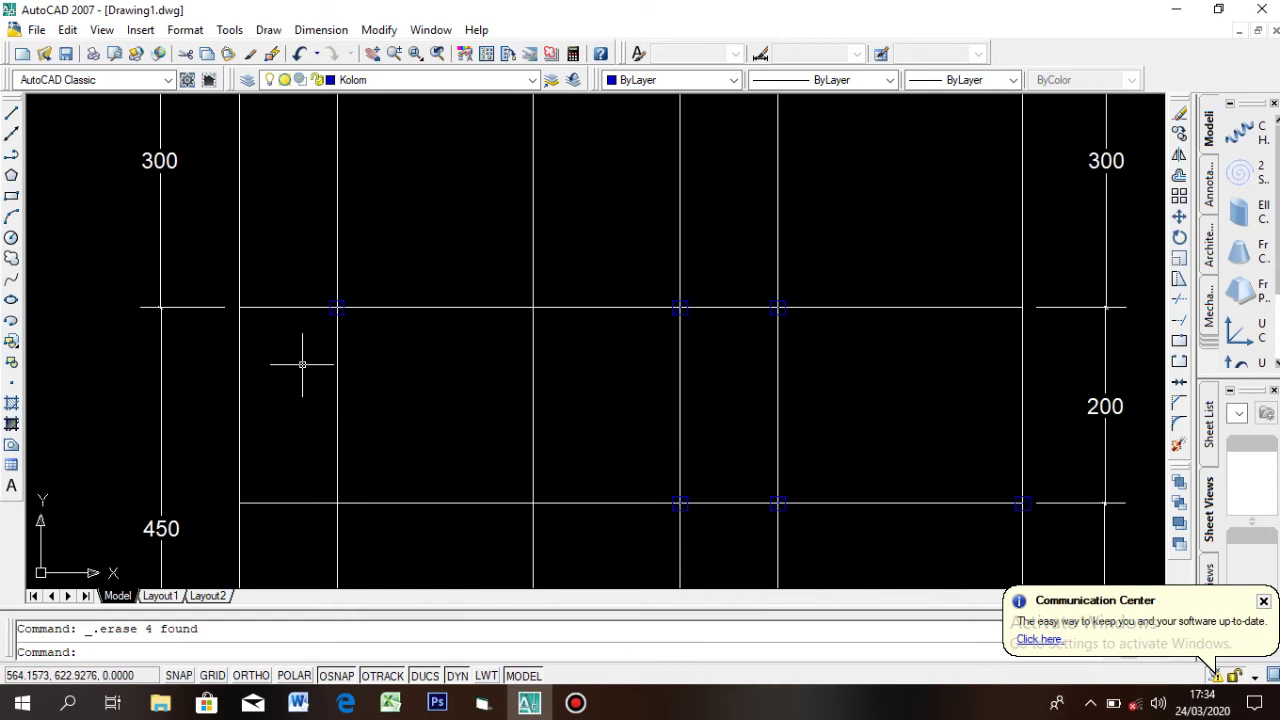
pyautogui.scroll(-4, 302, 364)
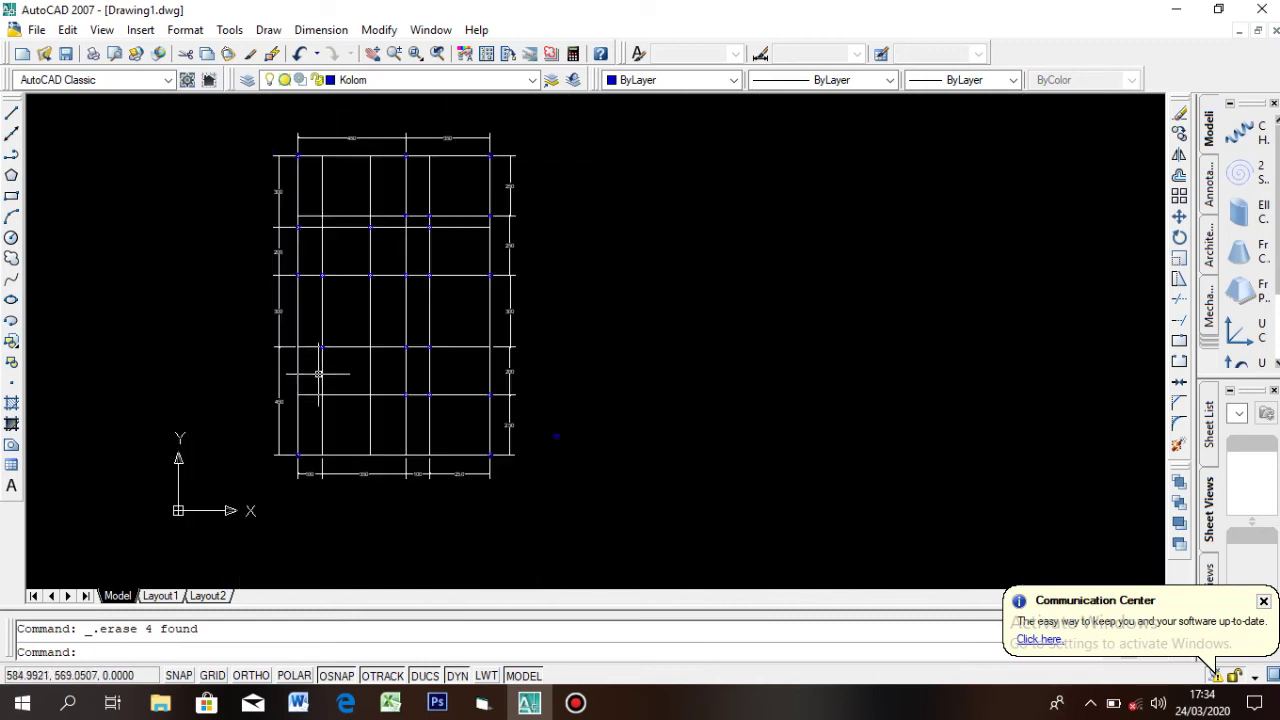
pyautogui.scroll(3, 234, 358)
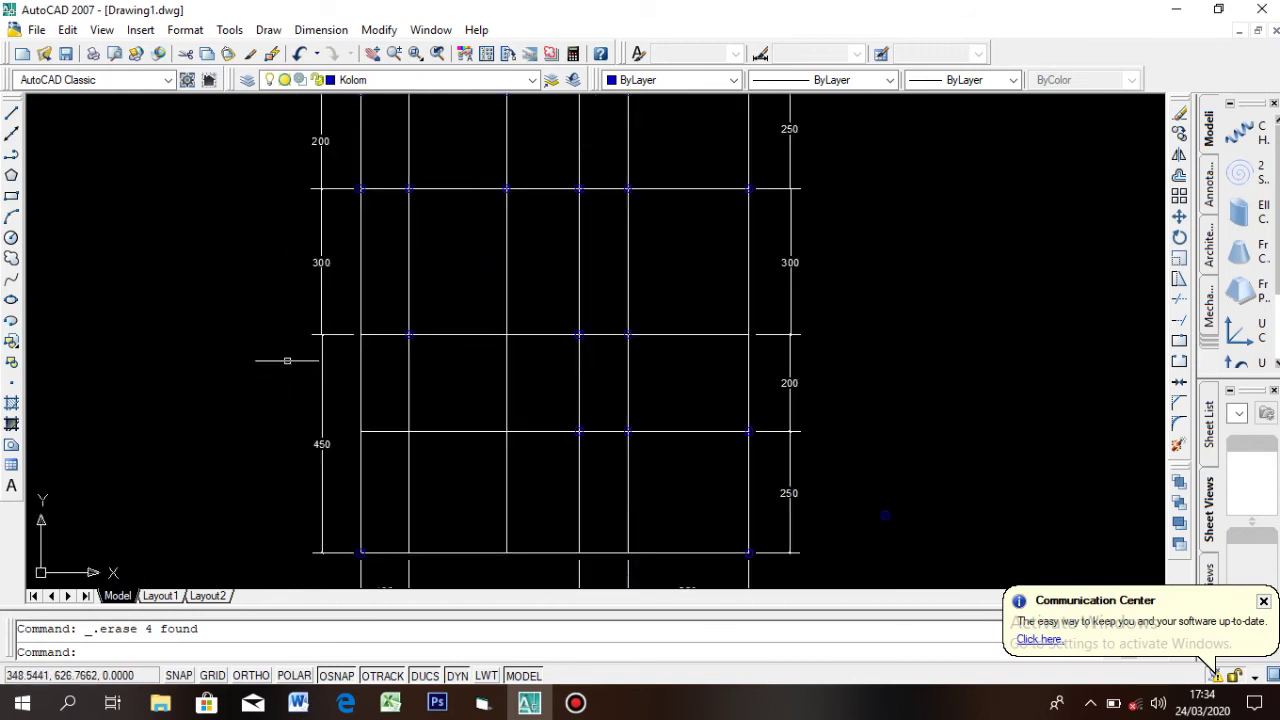
pyautogui.scroll(-4, 325, 363)
pyautogui.scroll(6, 302, 369)
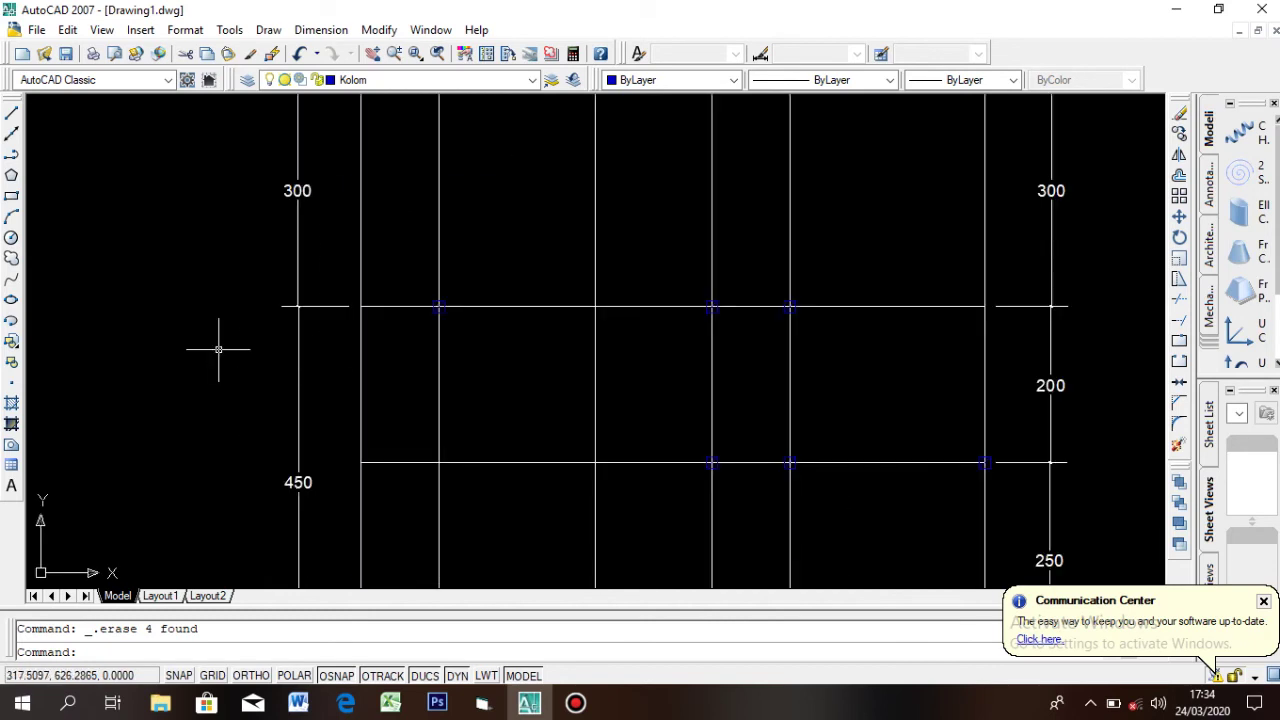
# Start a multiline for the walls with a scale of 15 and Zero justification
pyautogui.write('ml')
pyautogui.press('Return')
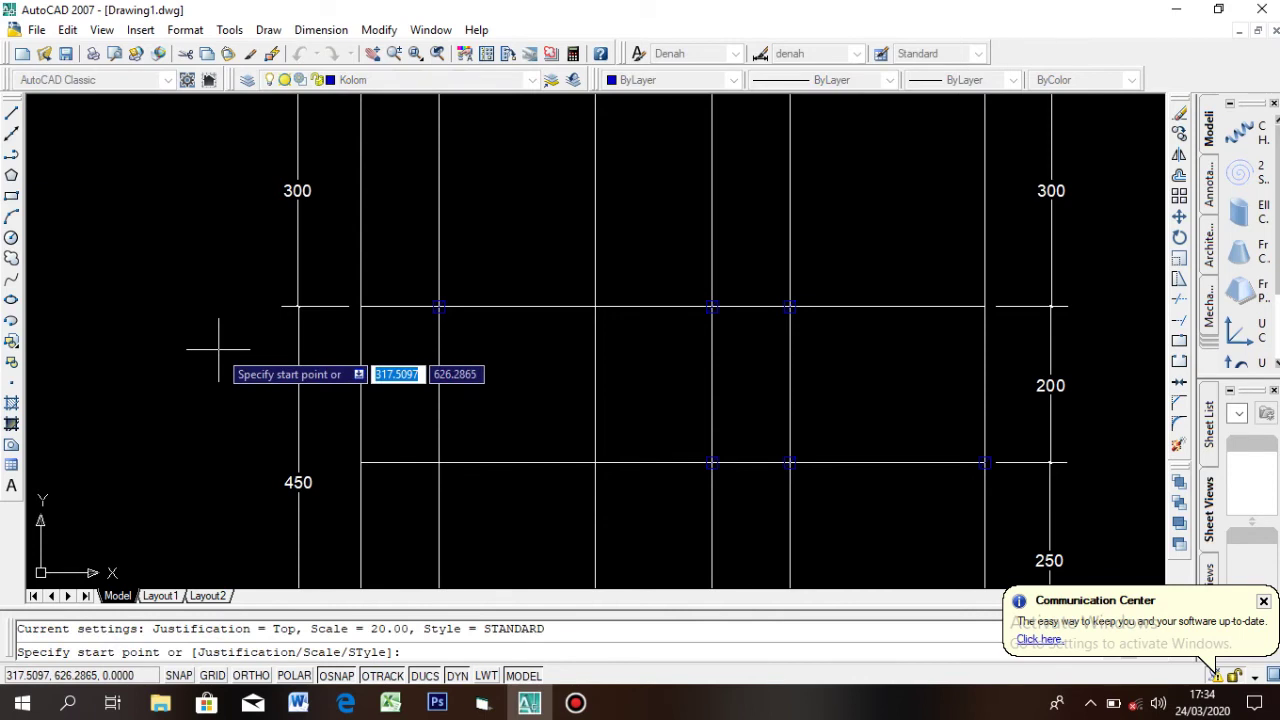
pyautogui.write('sc')
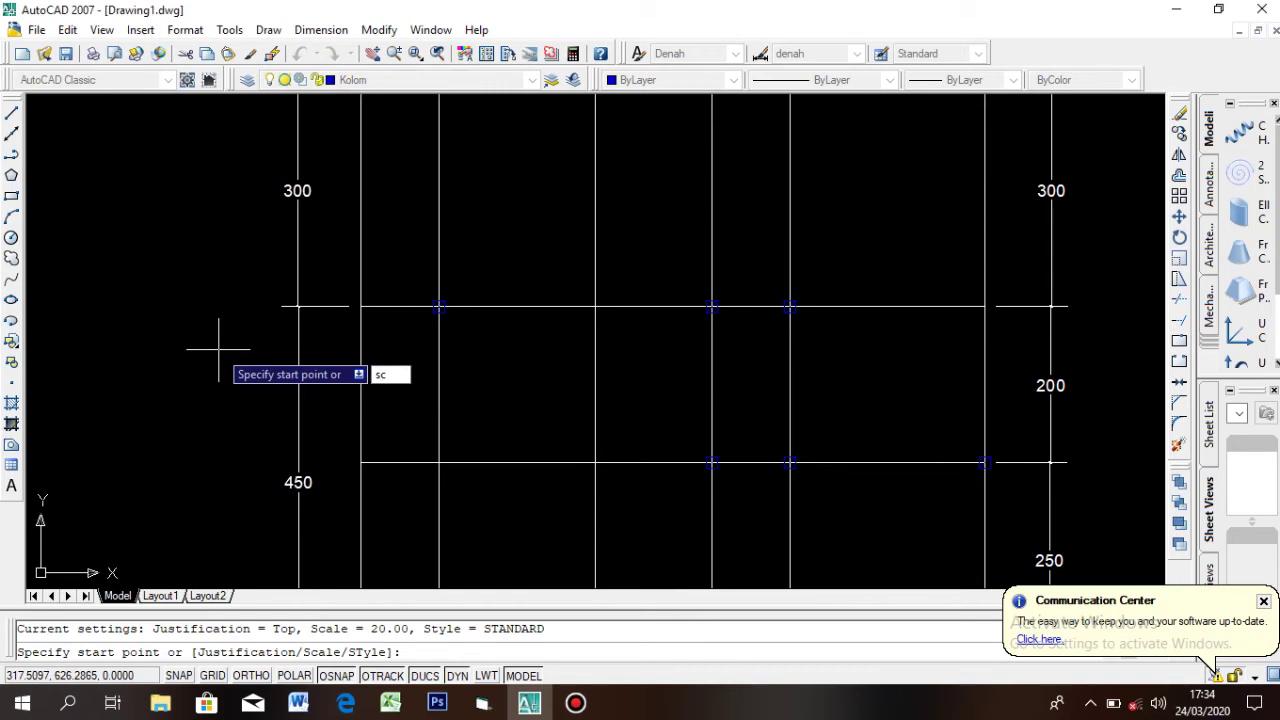
pyautogui.press('Return')
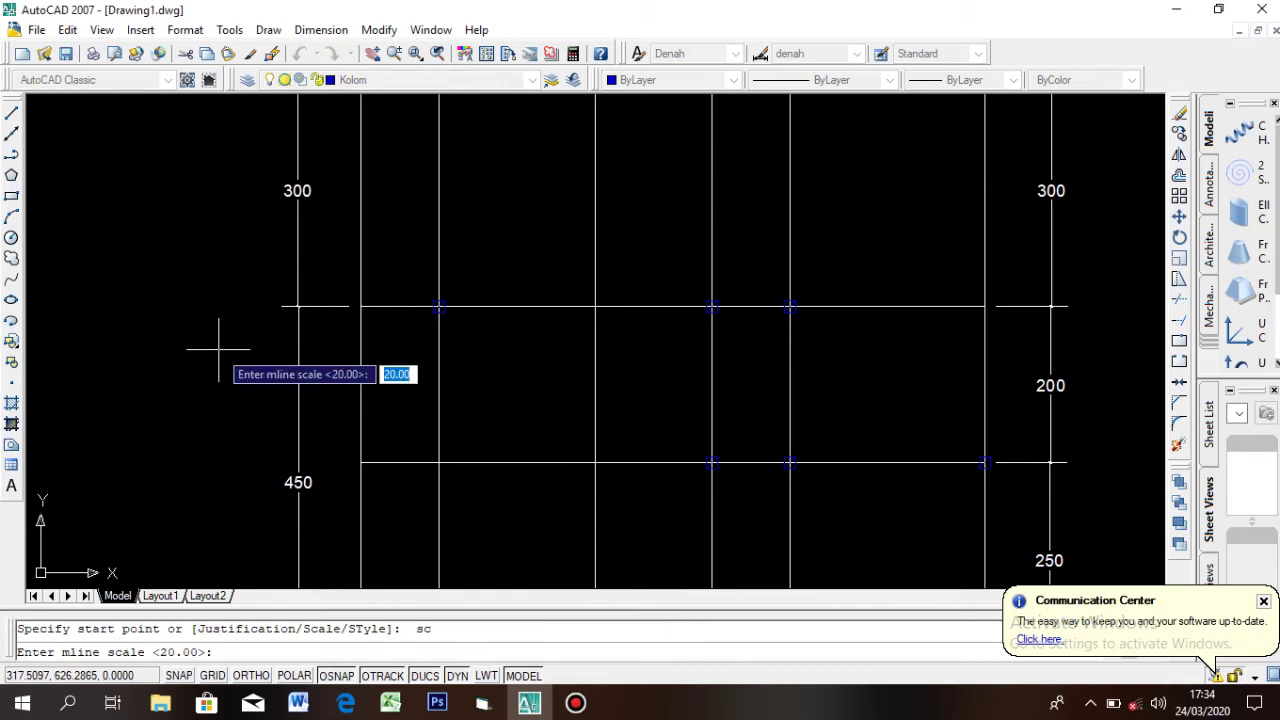
pyautogui.write('15')
pyautogui.press('Return')
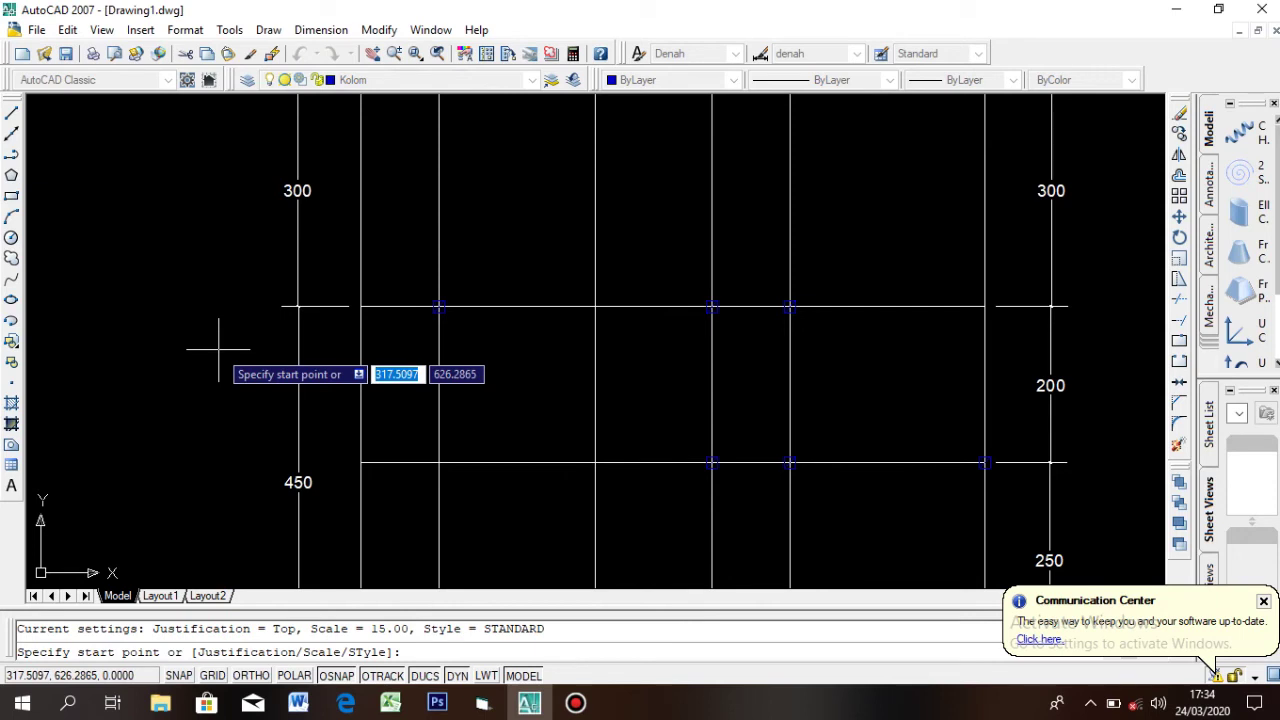
pyautogui.write('j')
pyautogui.press('Return')
pyautogui.write('z')
pyautogui.press('Return')
# Inspect the columns and grid spacing to find the shortest wall and a starting point for the multiline
pyautogui.scroll(-3, 300, 365)
pyautogui.scroll(4, 334, 366)
pyautogui.scroll(2, 330, 270)
pyautogui.scroll(3, 334, 266)
pyautogui.scroll(-5, 496, 278)
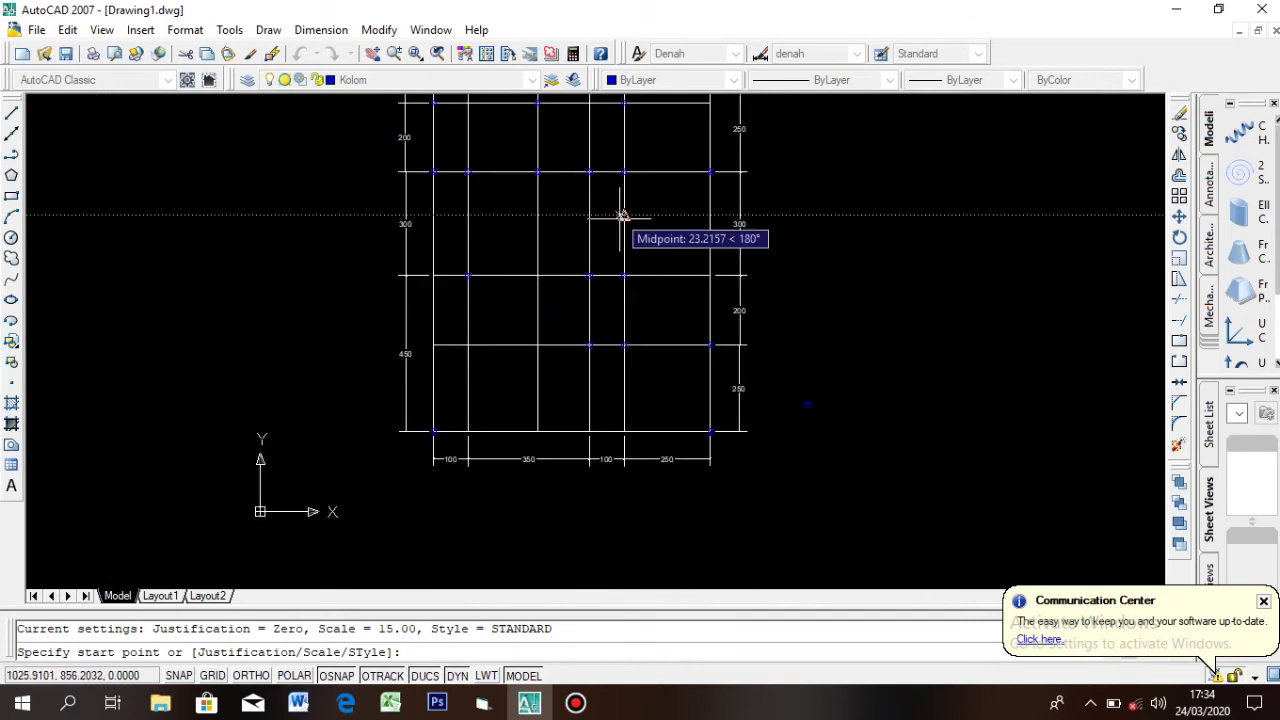
pyautogui.scroll(2, 620, 215)
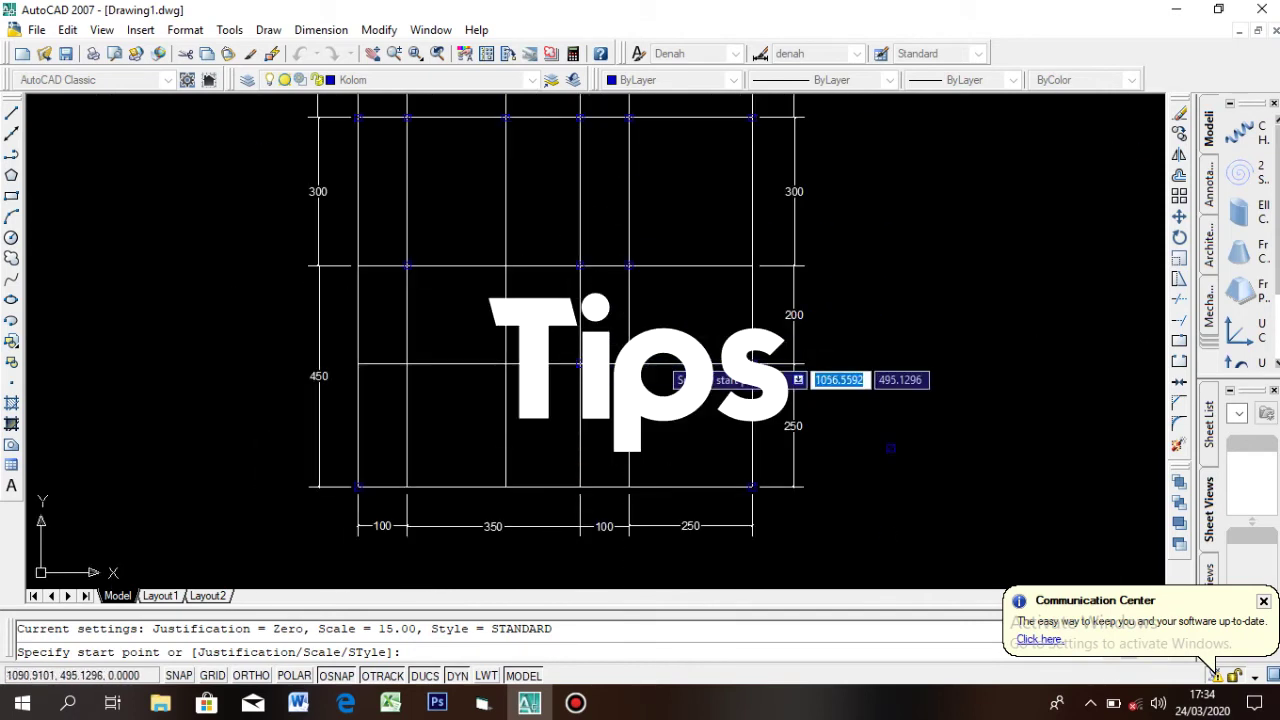
pyautogui.scroll(3, 608, 340)
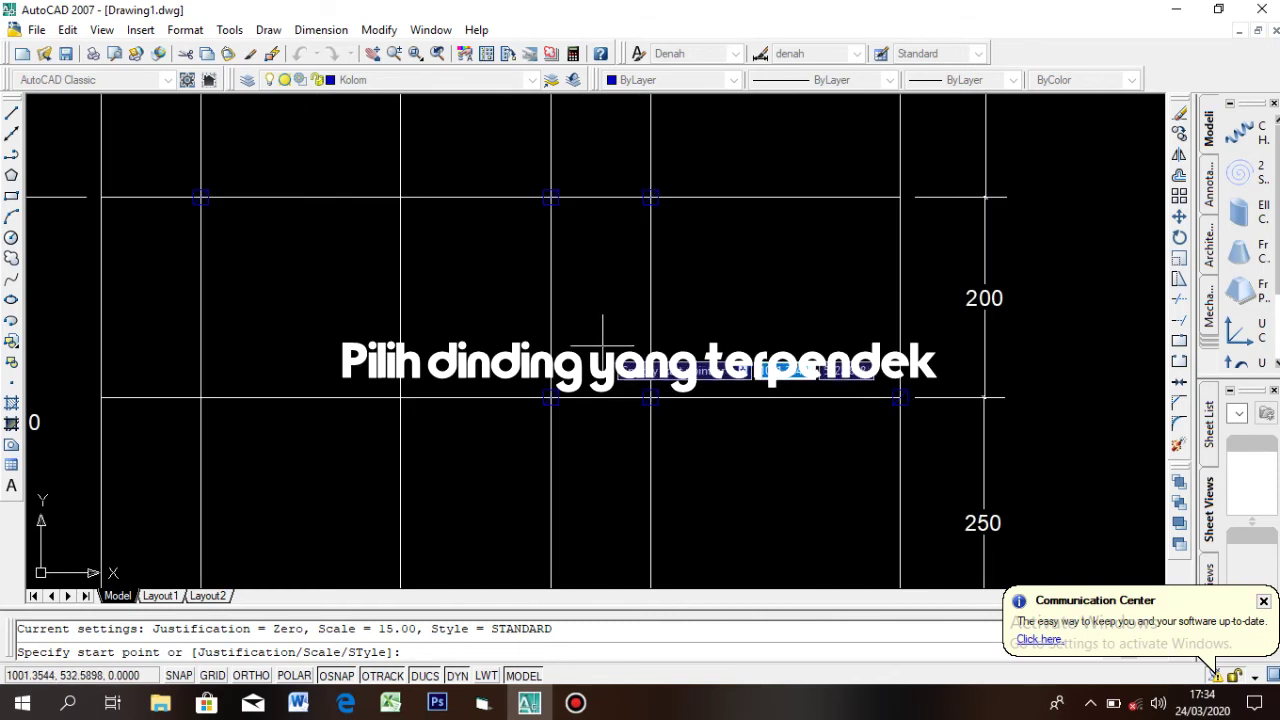
pyautogui.scroll(-5, 595, 355)
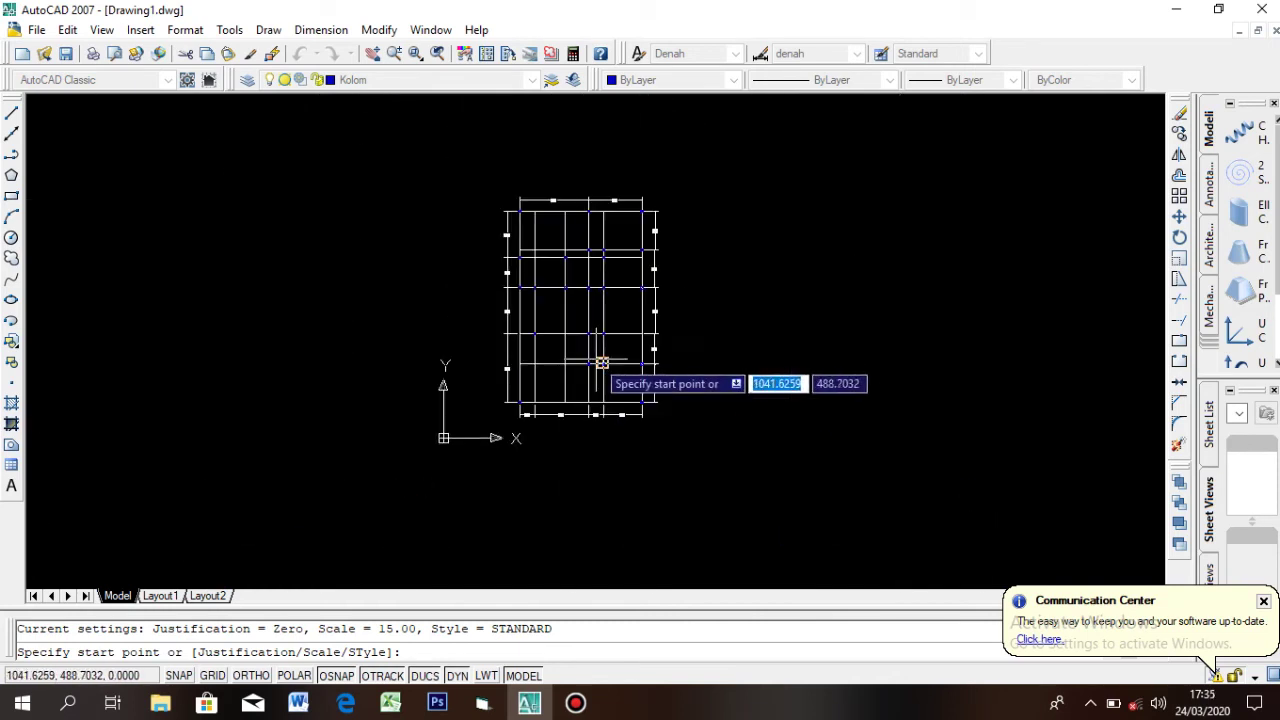
pyautogui.scroll(1, 600, 360)
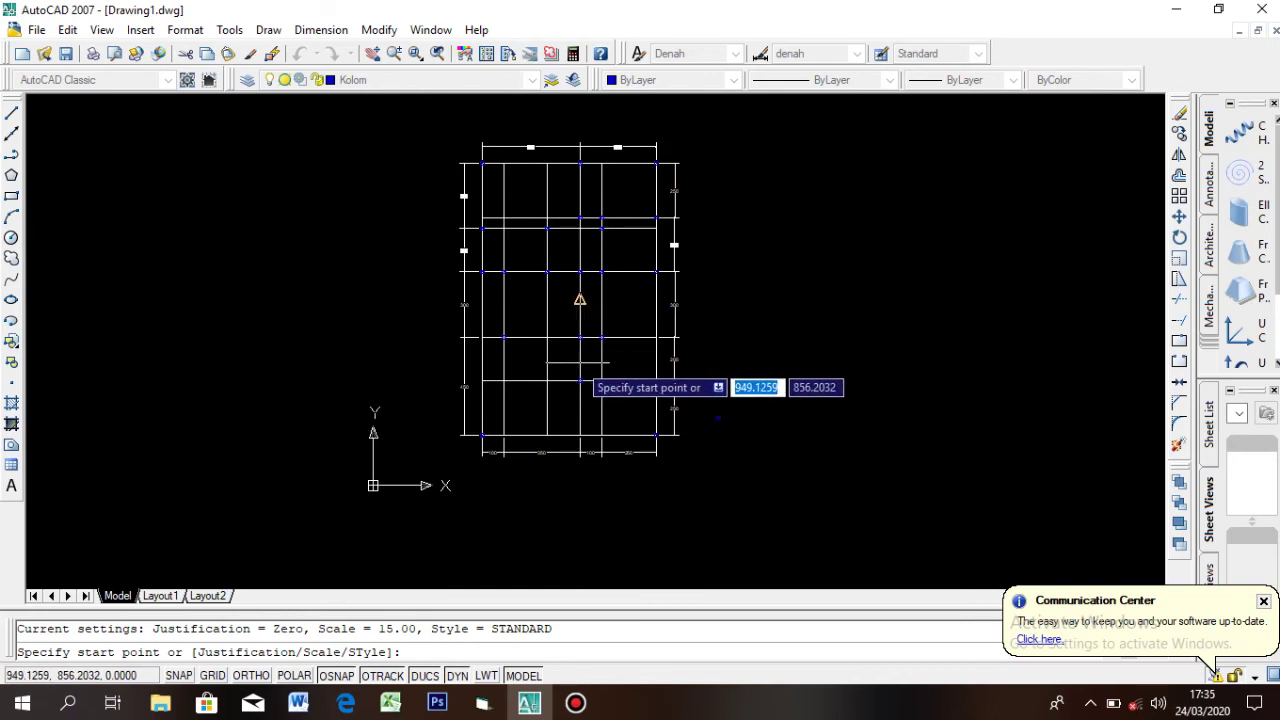
pyautogui.scroll(2, 589, 371)
pyautogui.scroll(2, 585, 378)
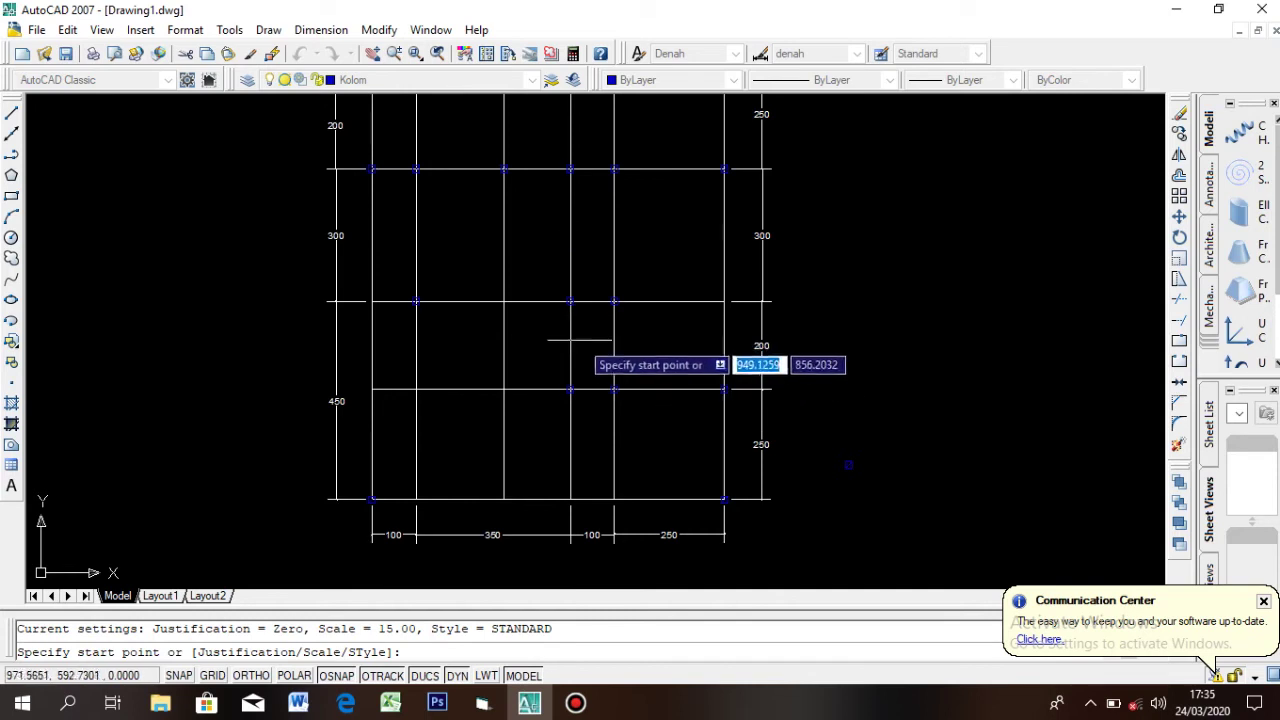
pyautogui.scroll(5, 578, 340)
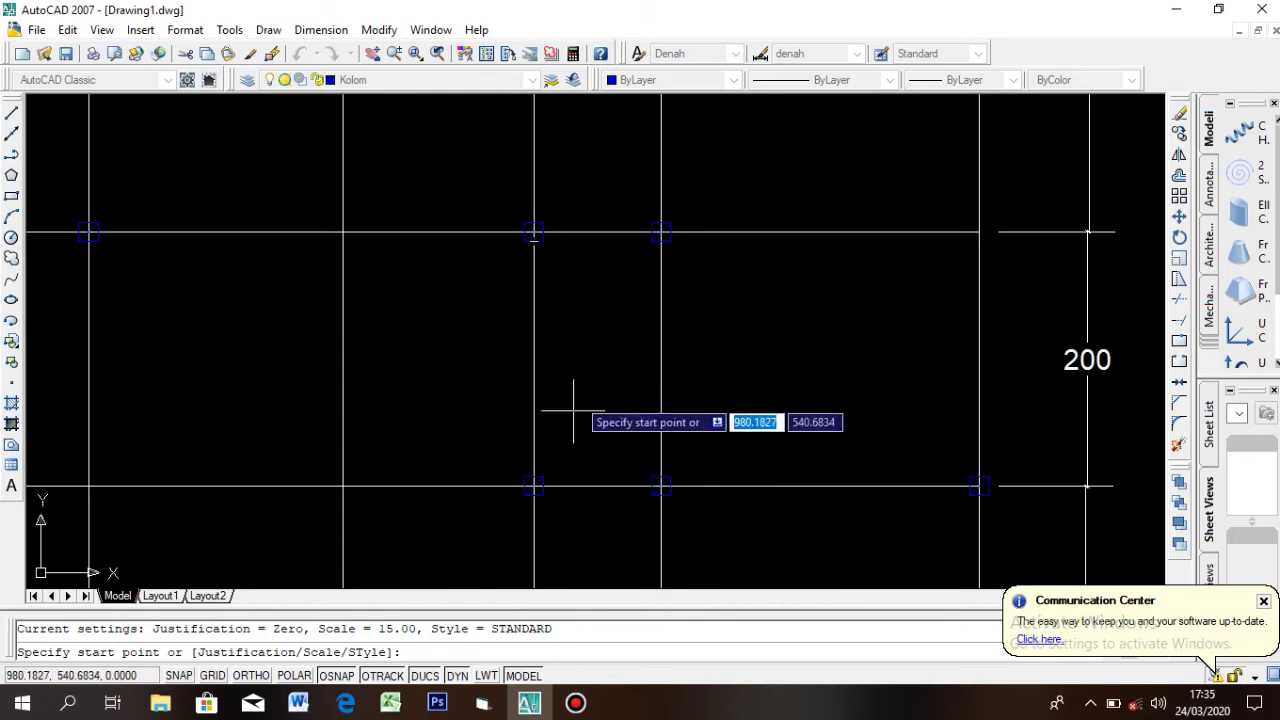
pyautogui.scroll(-5, 599, 403)
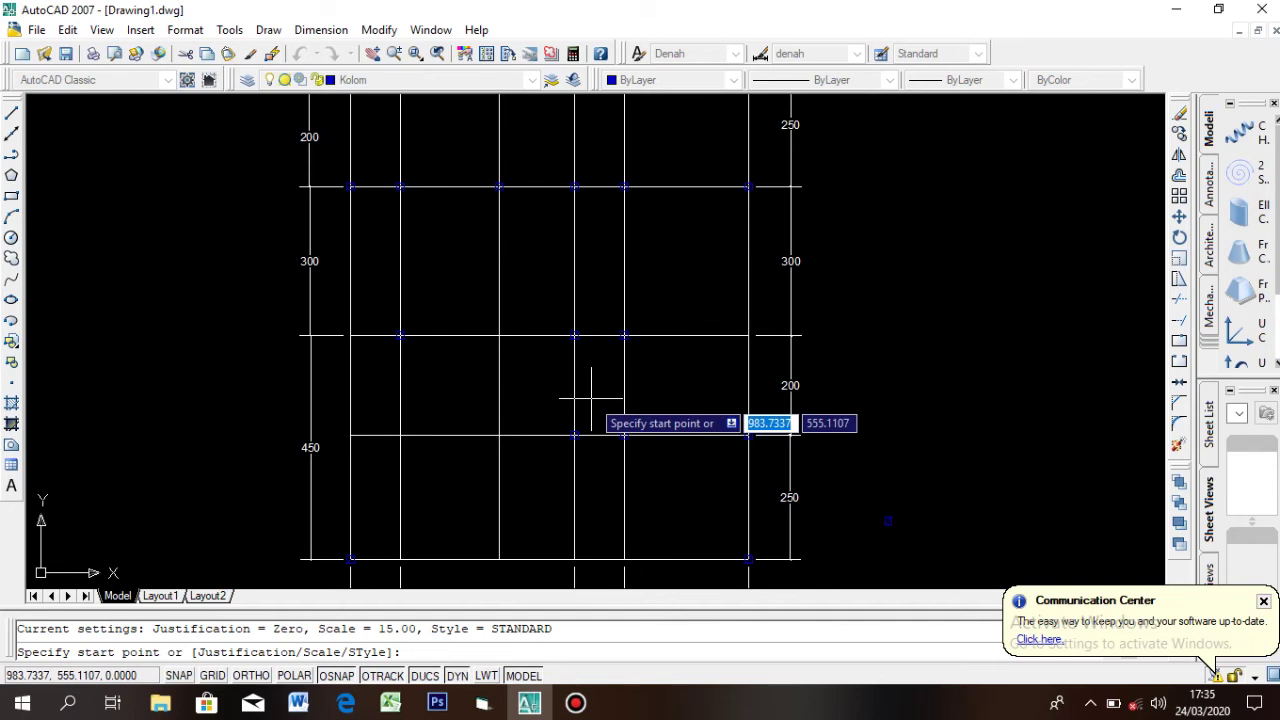
pyautogui.scroll(-1, 586, 343)
pyautogui.scroll(2, 588, 378)
pyautogui.scroll(3, 565, 410)
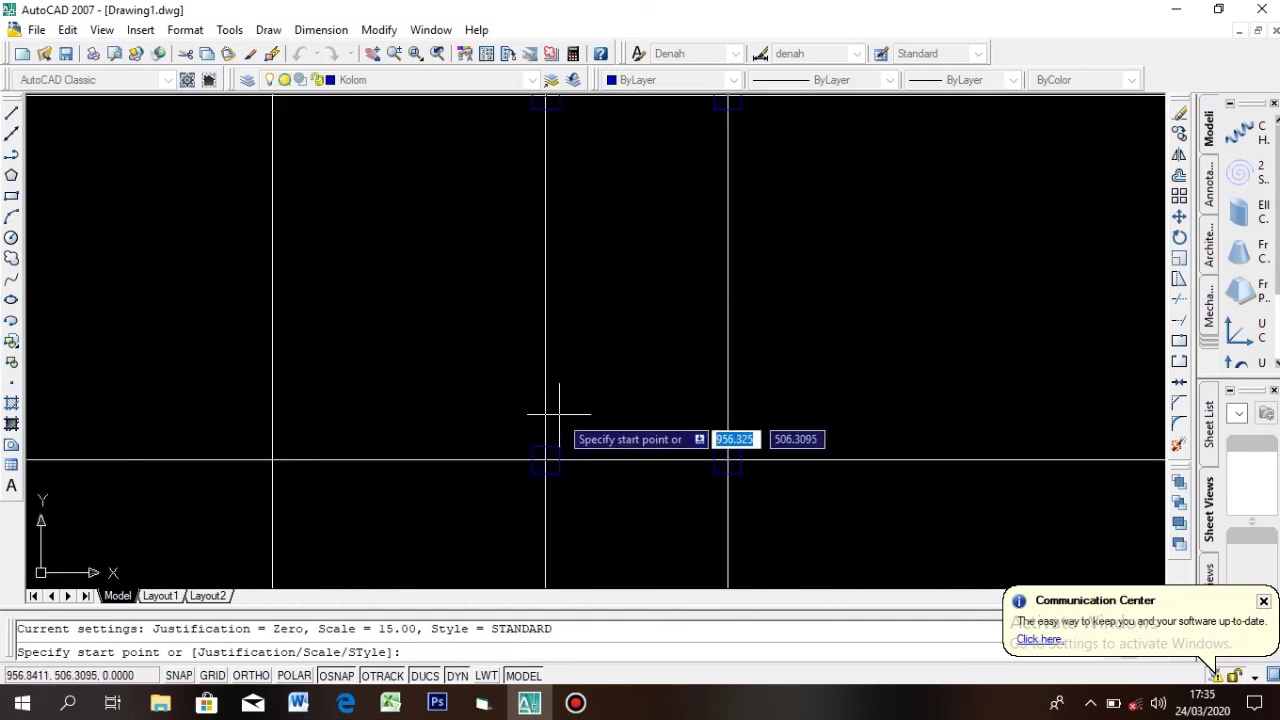
pyautogui.scroll(8, 528, 440)
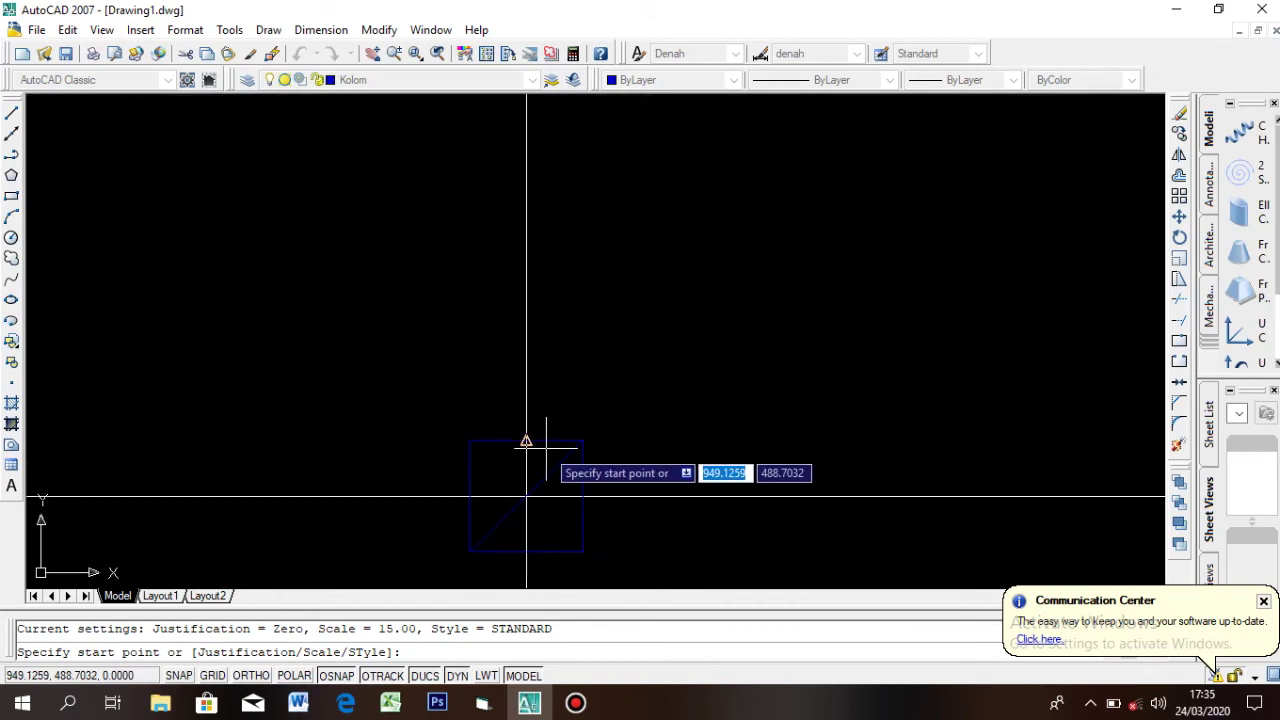
# Draw the wall multiline from the lower column's top-edge midpoint up to the bottom-edge midpoint of the column above it
pyautogui.click(486, 412)
pyautogui.scroll(-4, 488, 410)
pyautogui.scroll(-4, 486, 335)
pyautogui.scroll(3, 493, 225)
pyautogui.scroll(3, 485, 185)
pyautogui.click(497, 157)
pyautogui.scroll(-4, 600, 230)
pyautogui.press('Return')
# Start a polyline at the midpoint of the lower column's top edge, with starting and ending widths of 10
pyautogui.scroll(5, 600, 229)
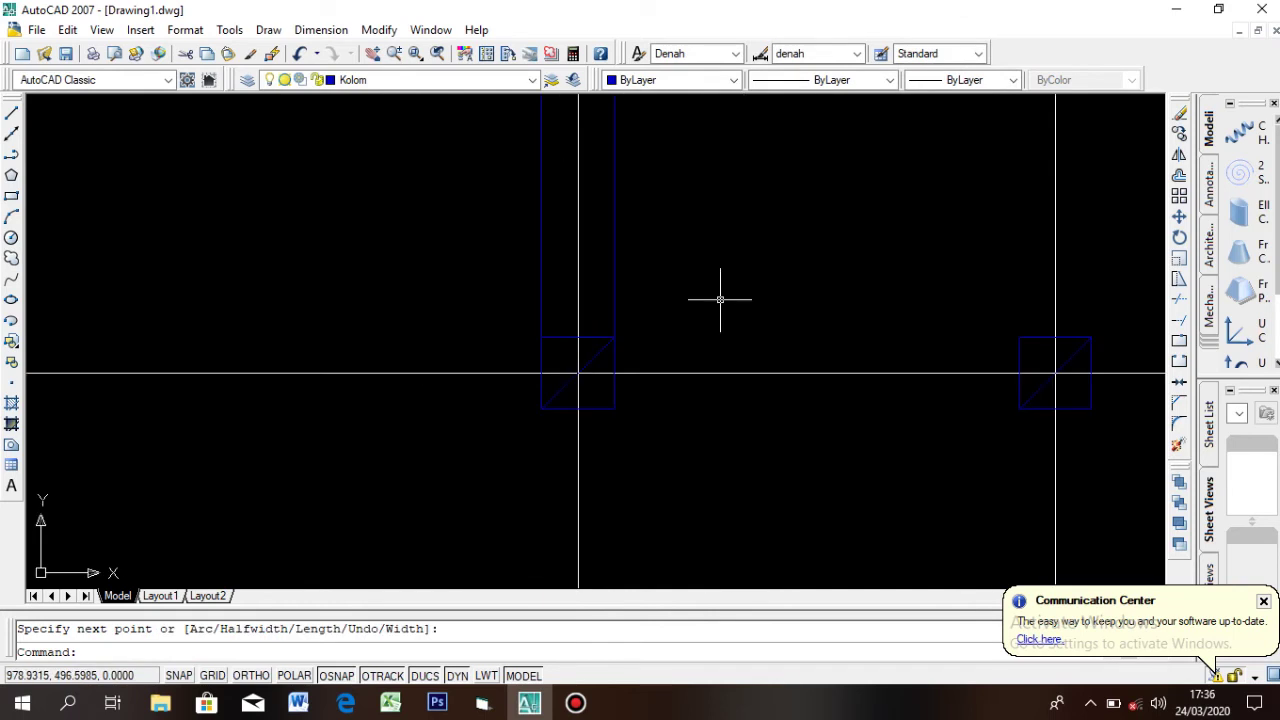
pyautogui.write('pl')
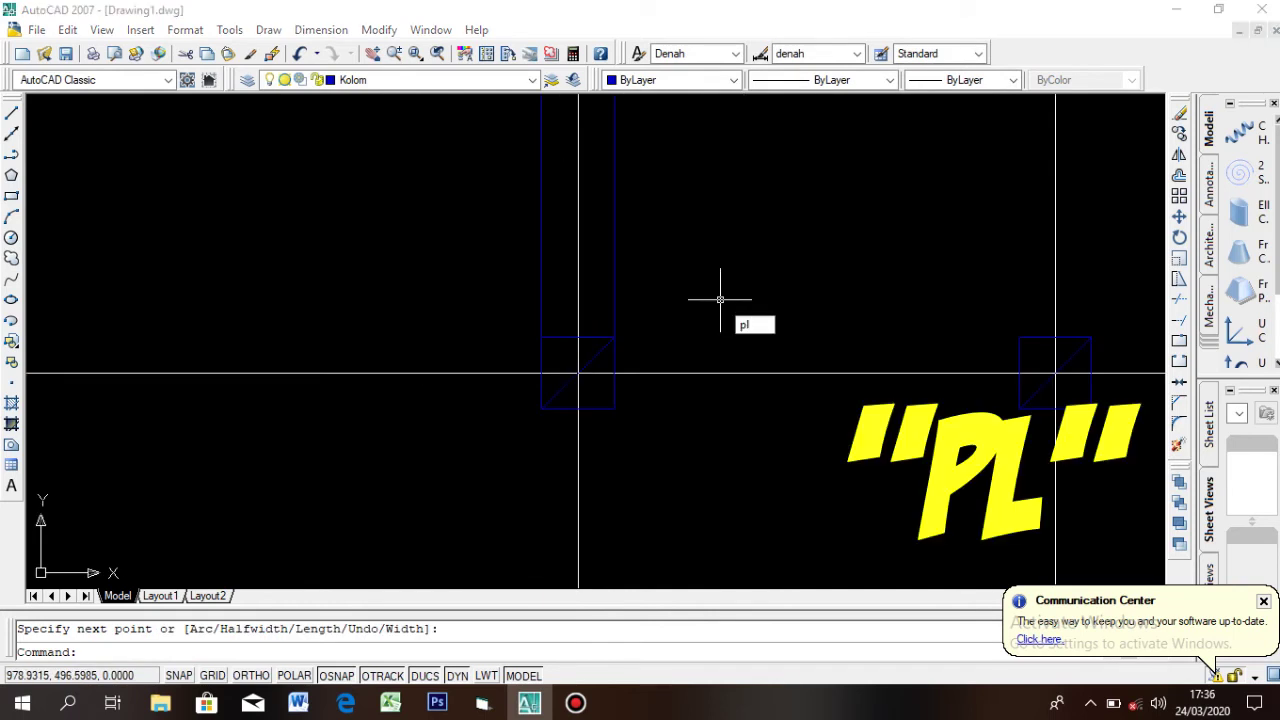
pyautogui.press('Return')
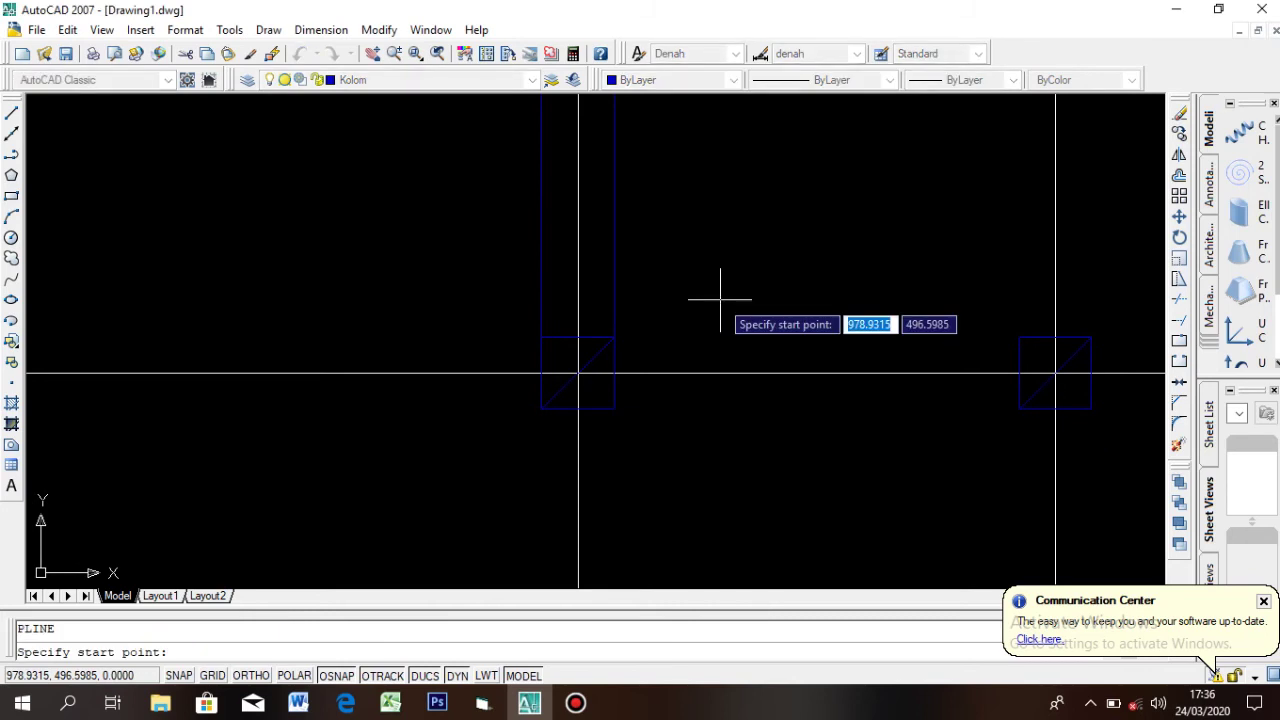
pyautogui.click(578, 338)
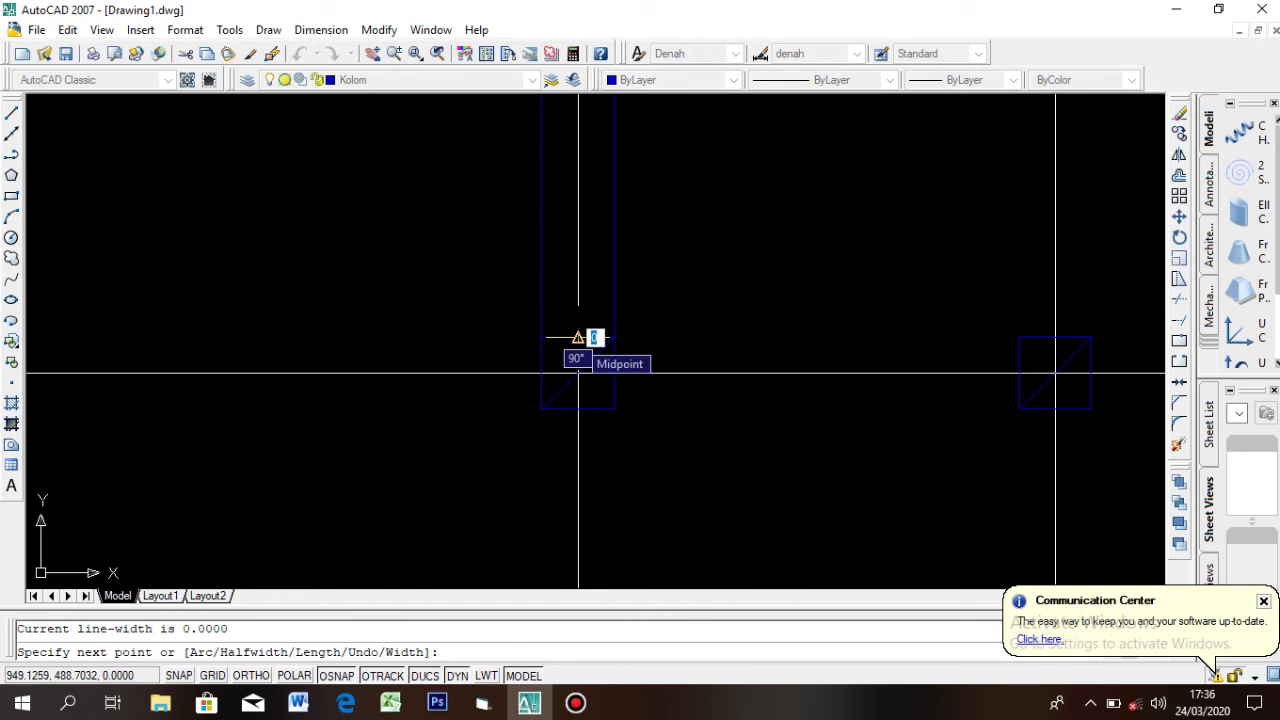
pyautogui.write('w')
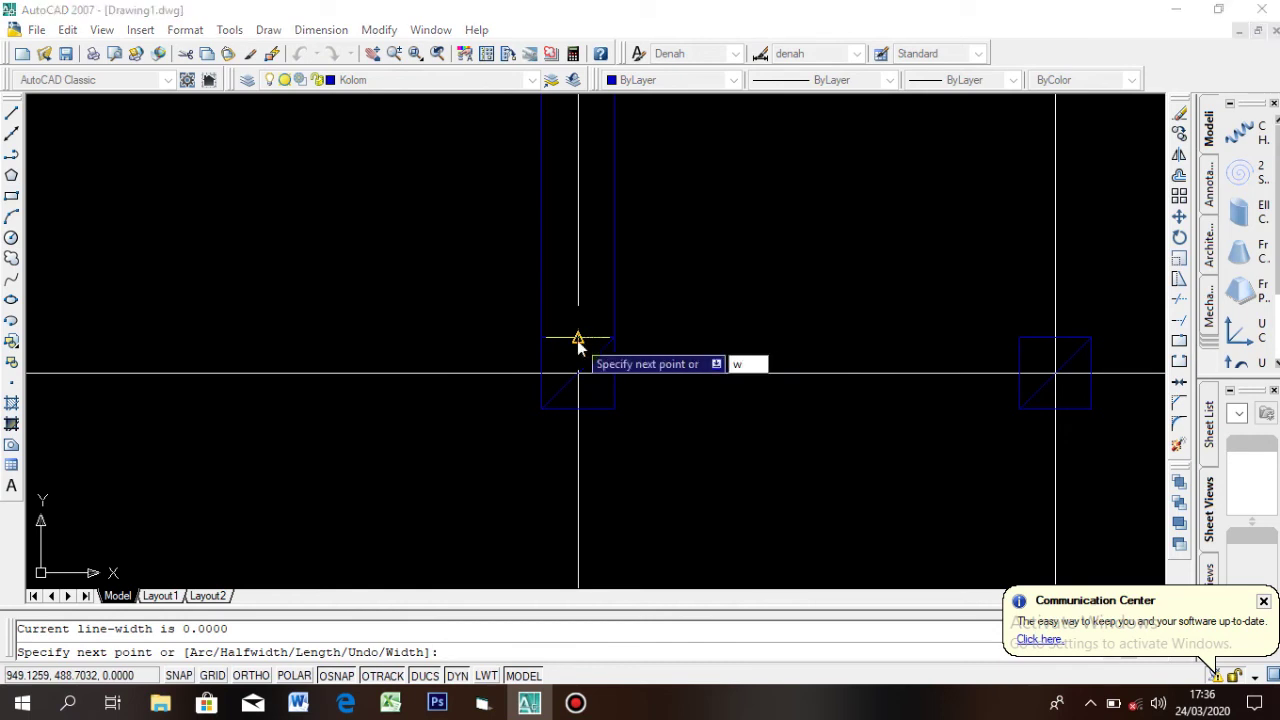
pyautogui.press('Return')
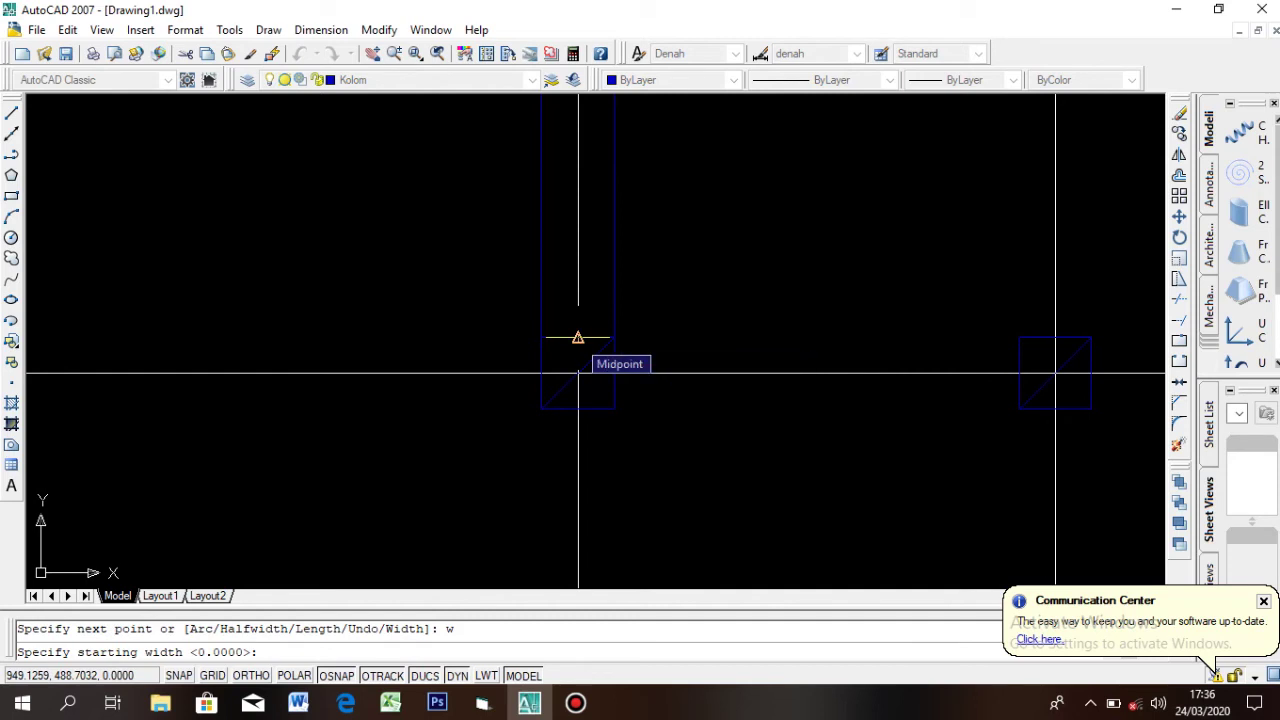
pyautogui.write('10')
pyautogui.press('Return')
pyautogui.write('1')
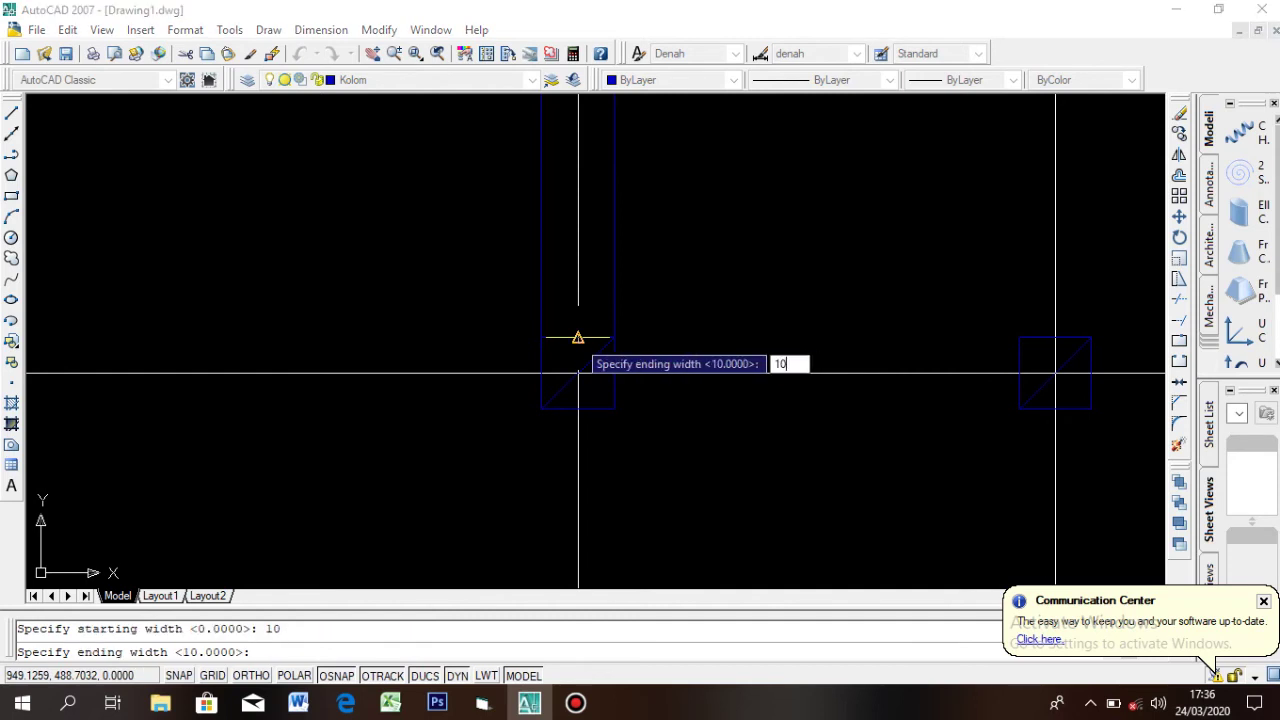
pyautogui.write('0')
pyautogui.press('Return')
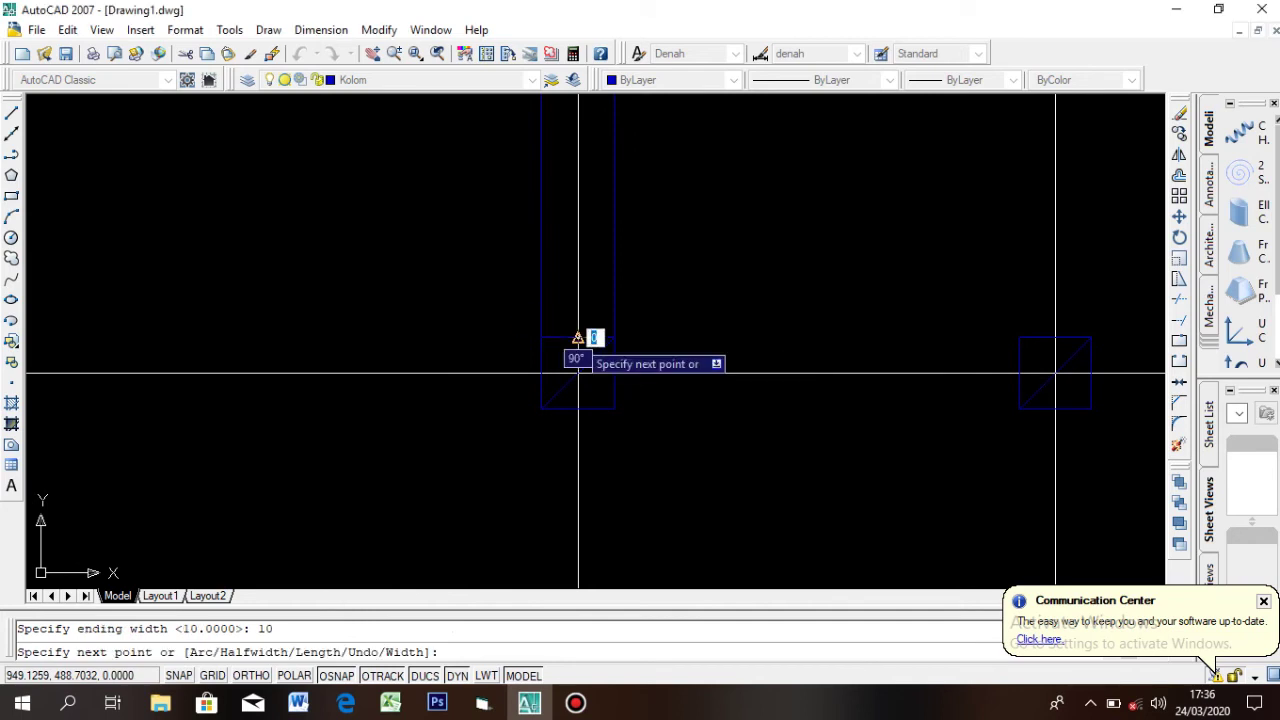
# End the wide polyline at the bottom-edge midpoint of the column above, filling the wall between both columns
pyautogui.scroll(-3, 600, 340)
pyautogui.scroll(-3, 629, 355)
pyautogui.scroll(5, 631, 223)
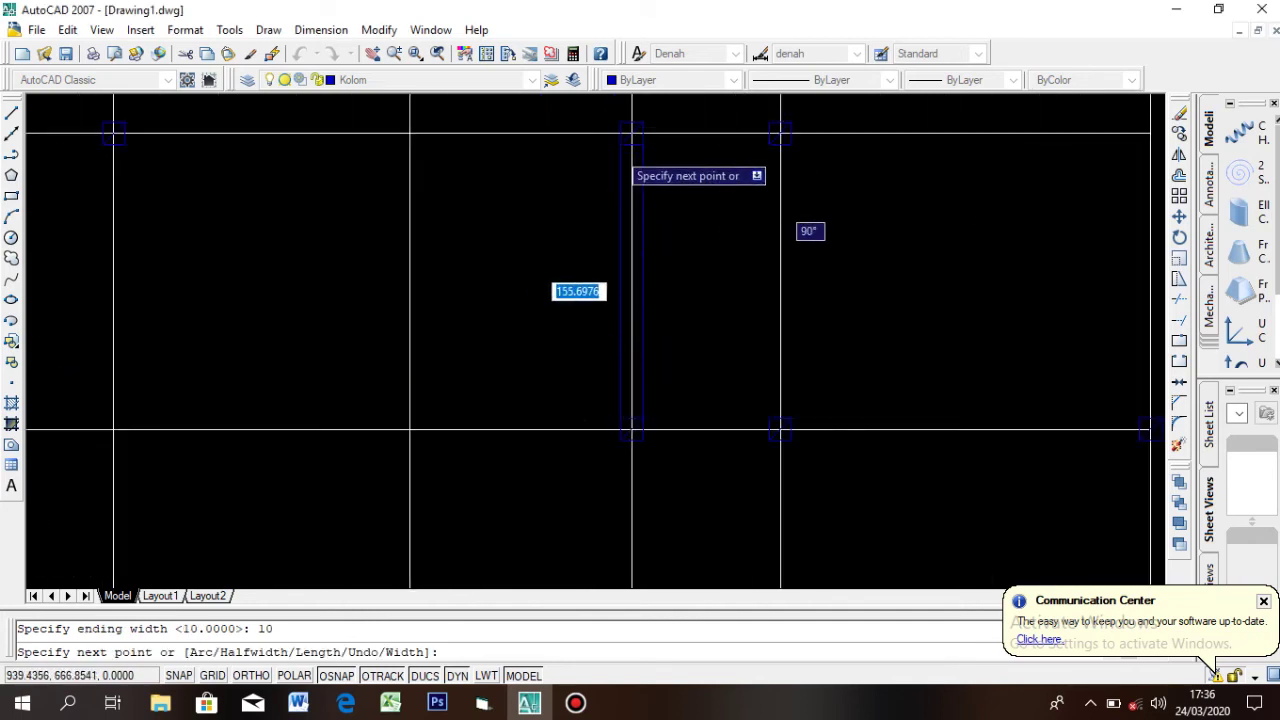
pyautogui.click(634, 292)
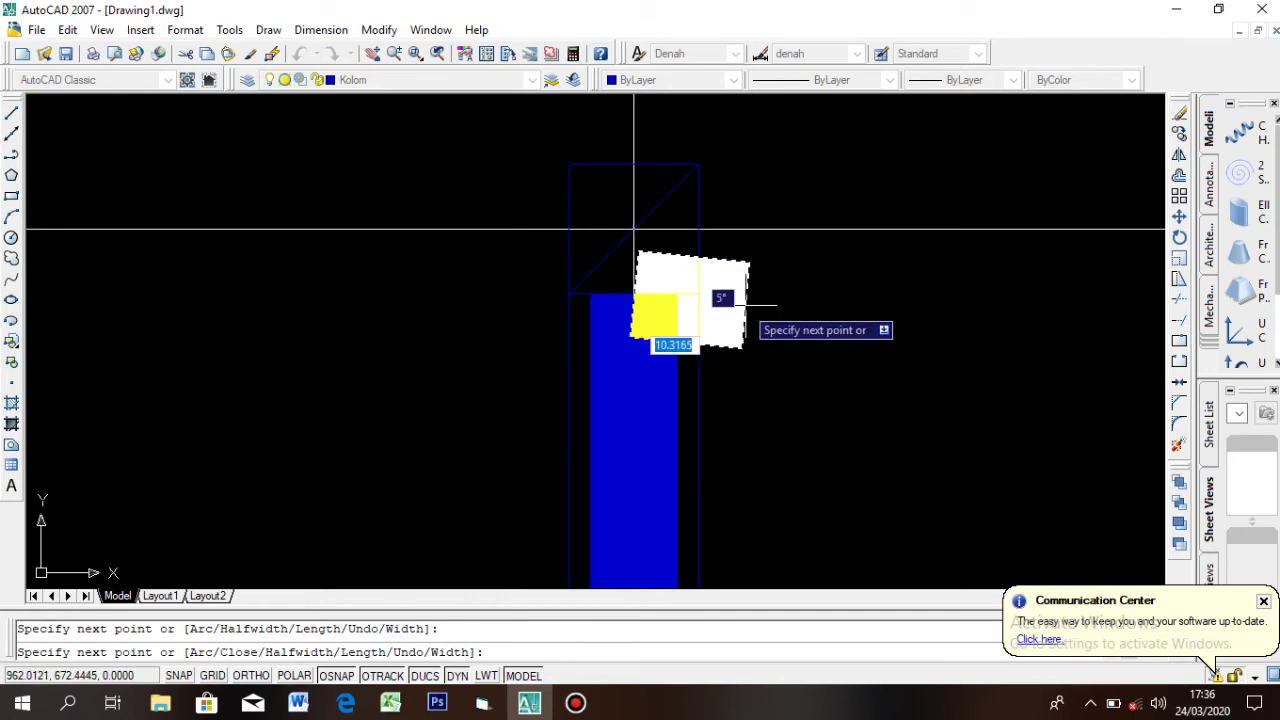
pyautogui.press('Return')
pyautogui.scroll(-5, 749, 300)
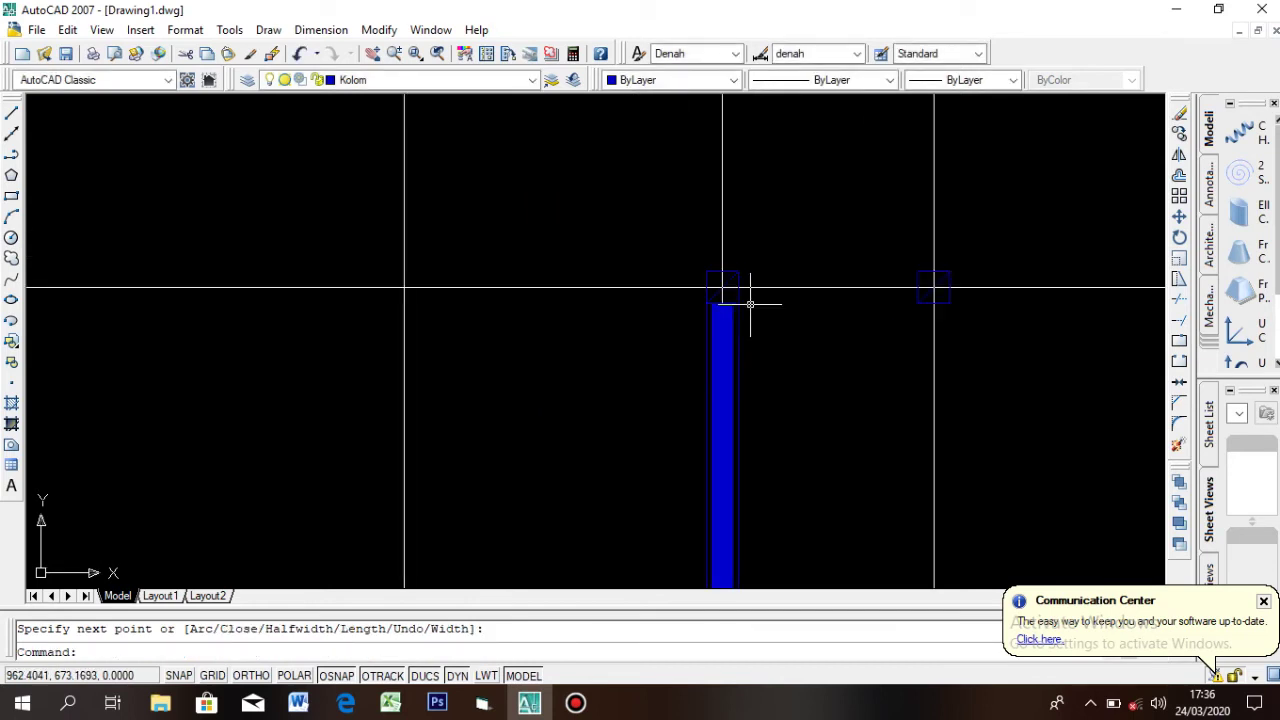
pyautogui.scroll(3, 749, 444)
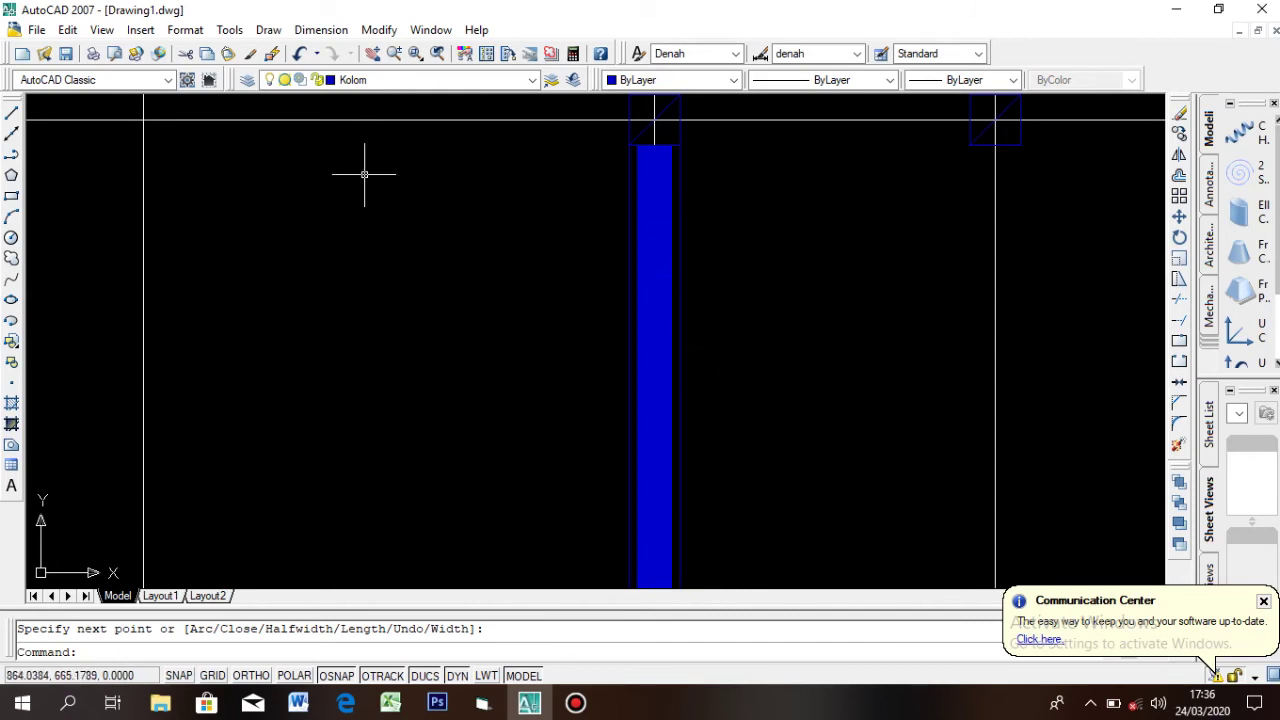
# Move the wall's multiline outline to the dinding layer and clear the selection
pyautogui.click(535, 80)
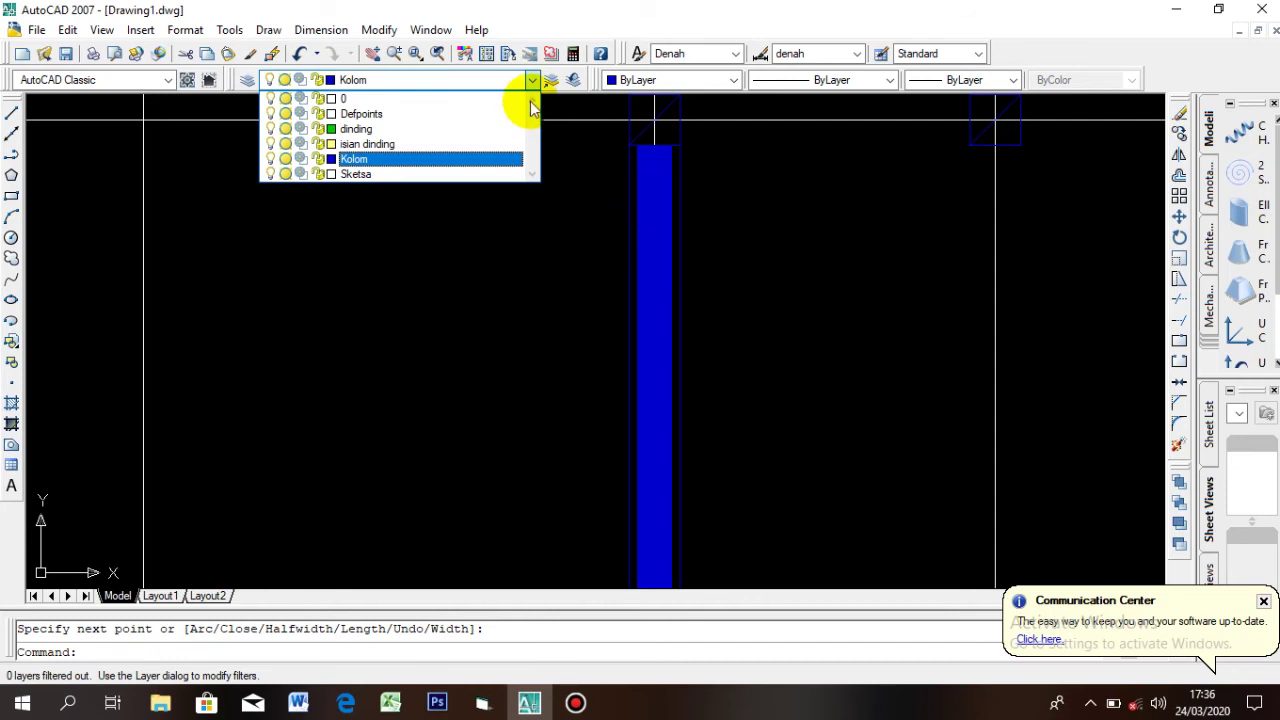
pyautogui.click(532, 80)
pyautogui.scroll(3, 705, 170)
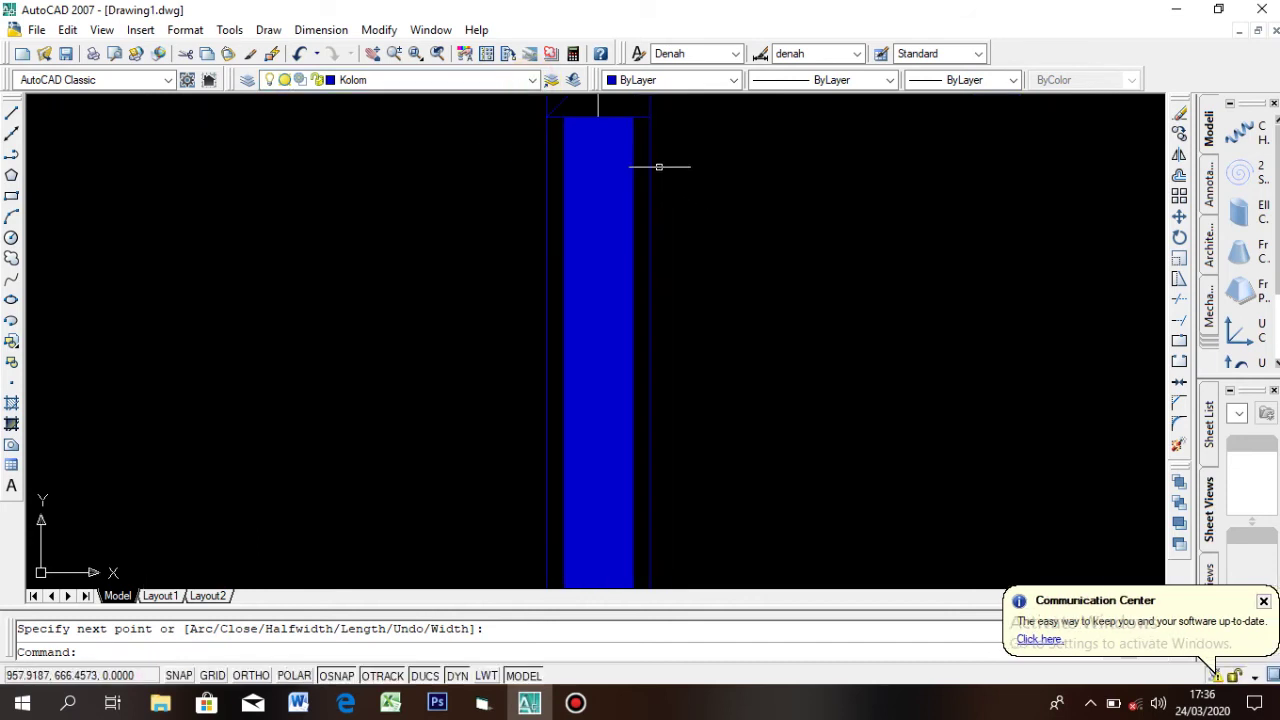
pyautogui.scroll(1, 759, 155)
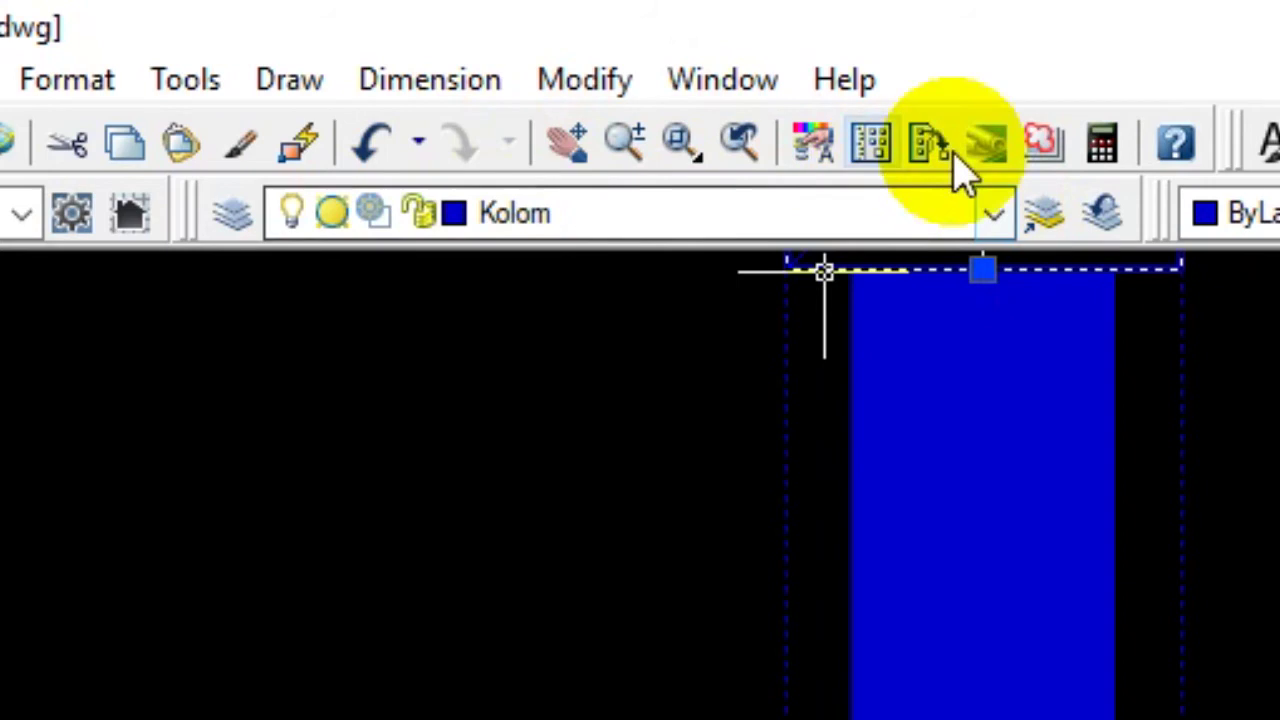
pyautogui.click(995, 220)
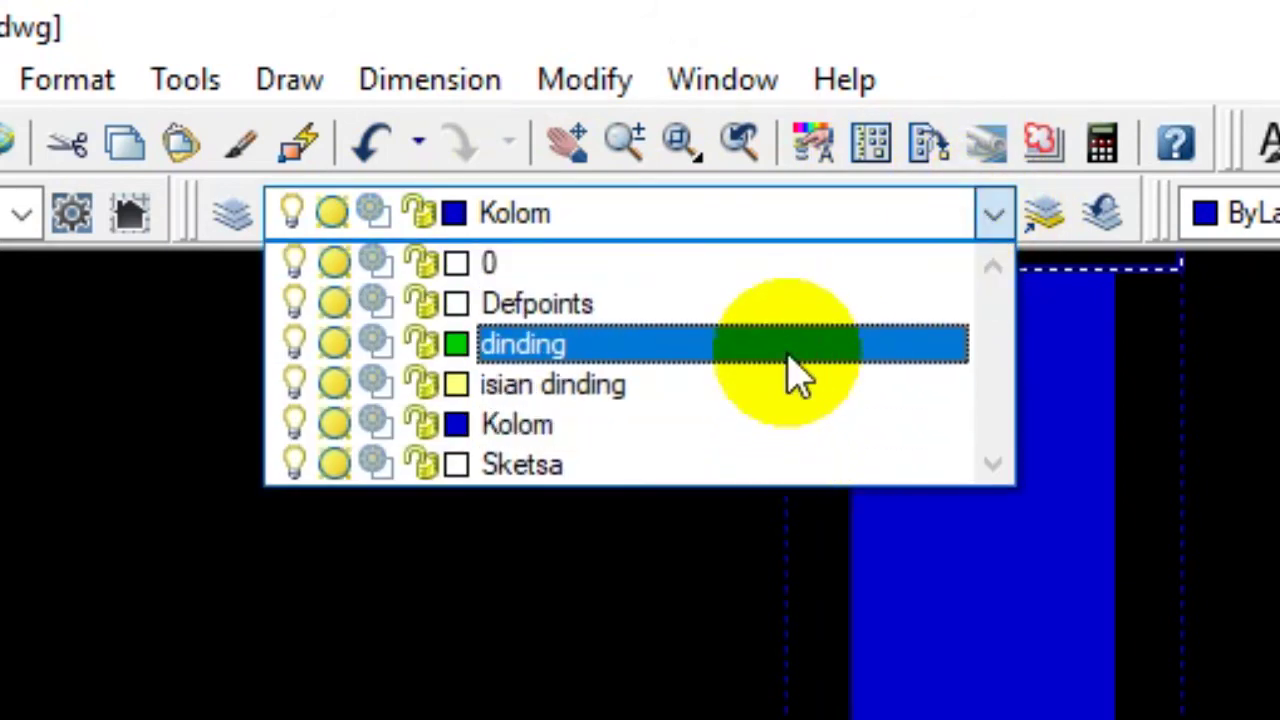
pyautogui.click(790, 345)
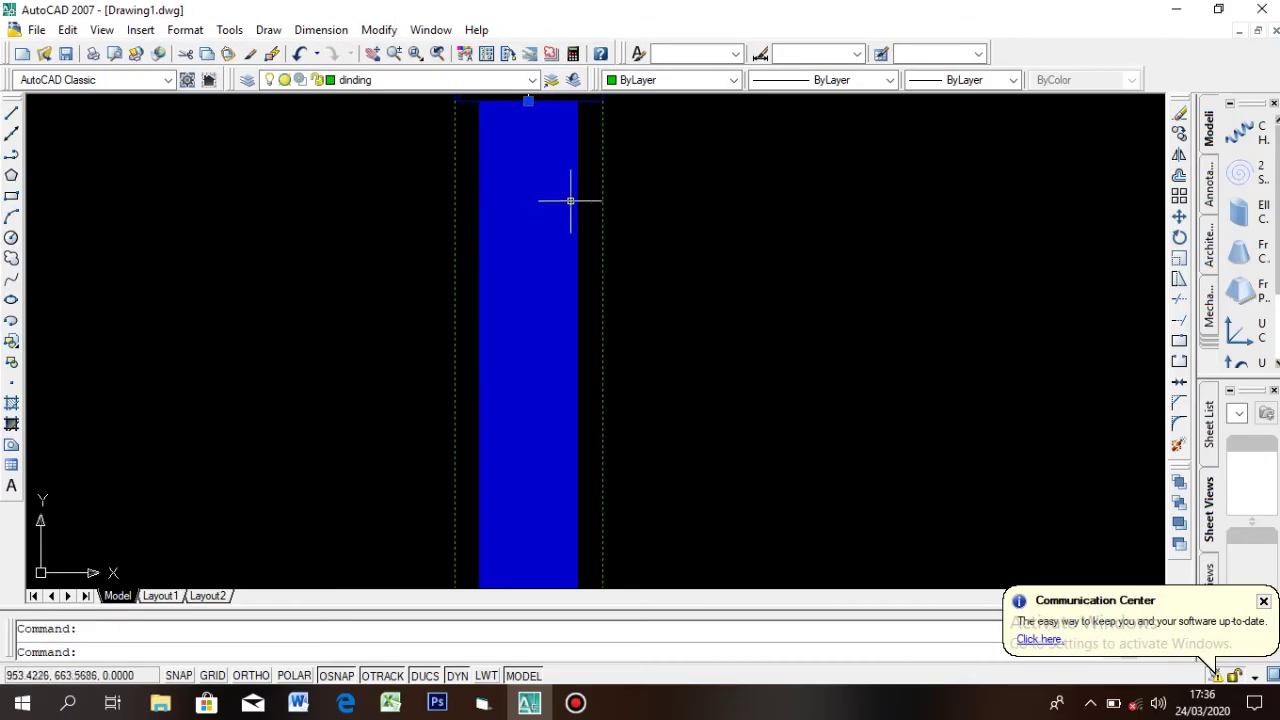
pyautogui.click(570, 200)
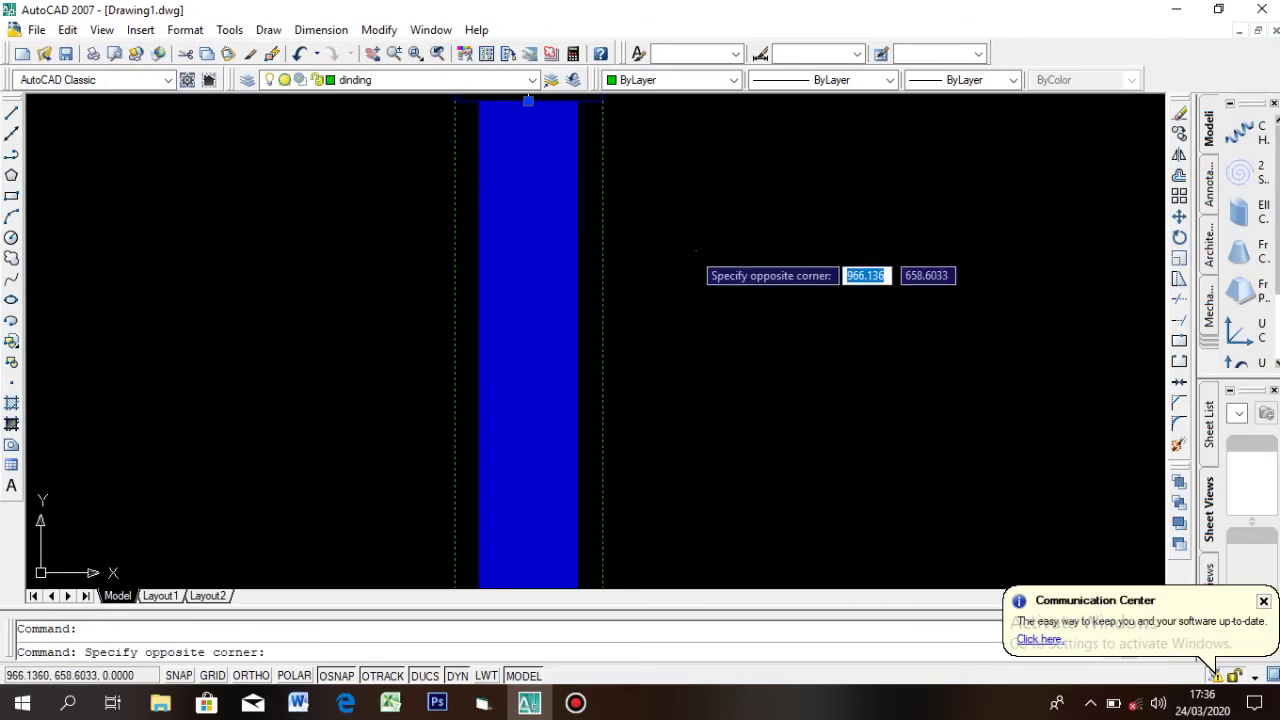
pyautogui.click(578, 225)
pyautogui.click(684, 236)
pyautogui.click(726, 300)
pyautogui.press('Escape')
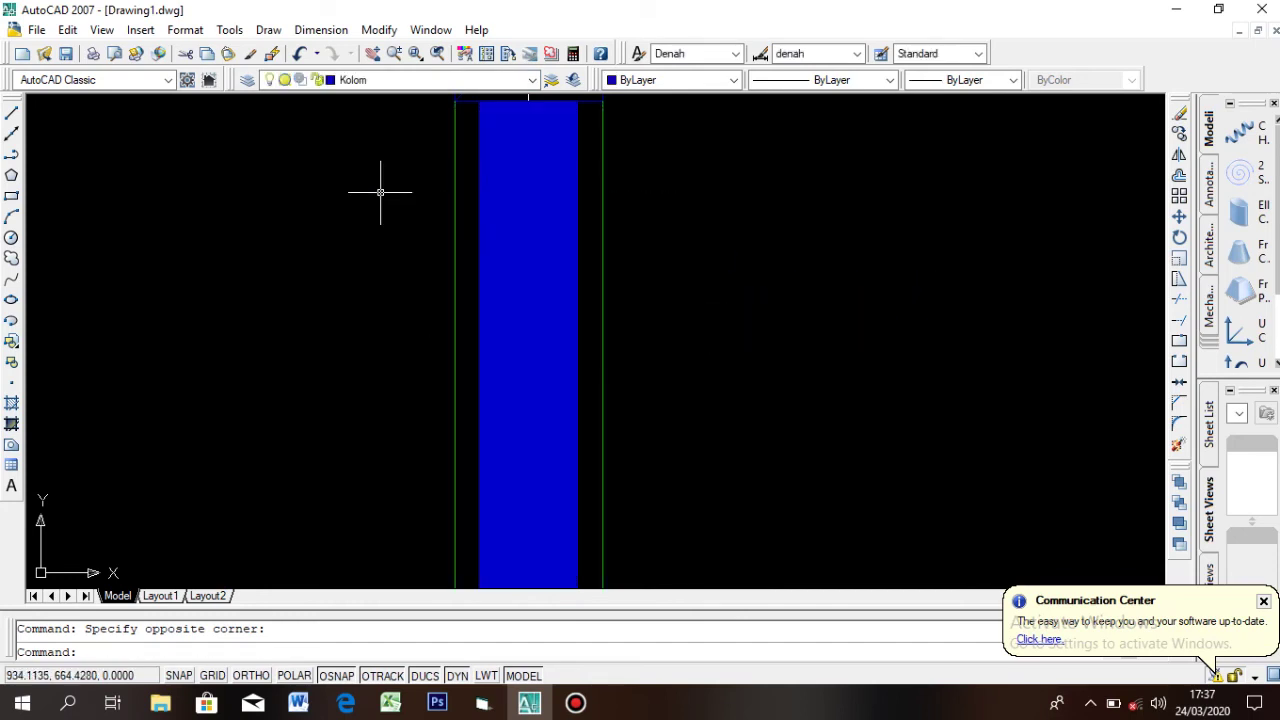
# Move the wide polyline inside the wall to the isian dinding layer, and deselect the wall objects
pyautogui.click(543, 214)
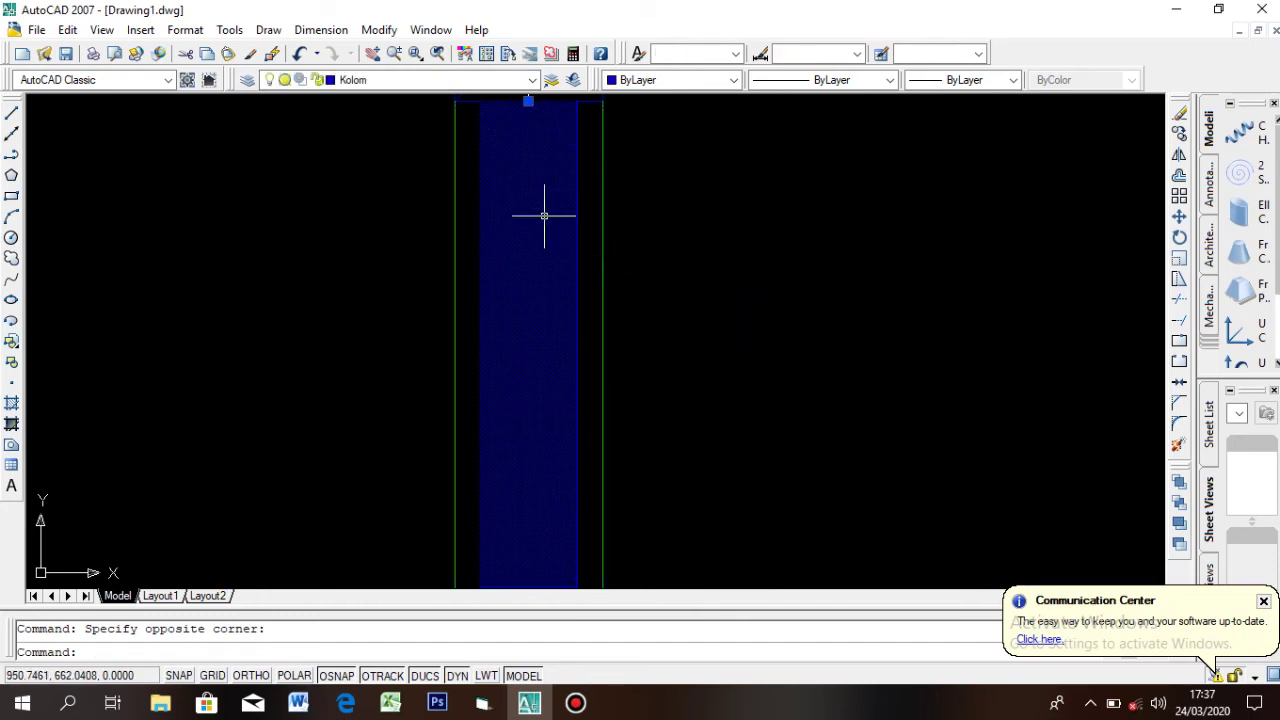
pyautogui.click(529, 80)
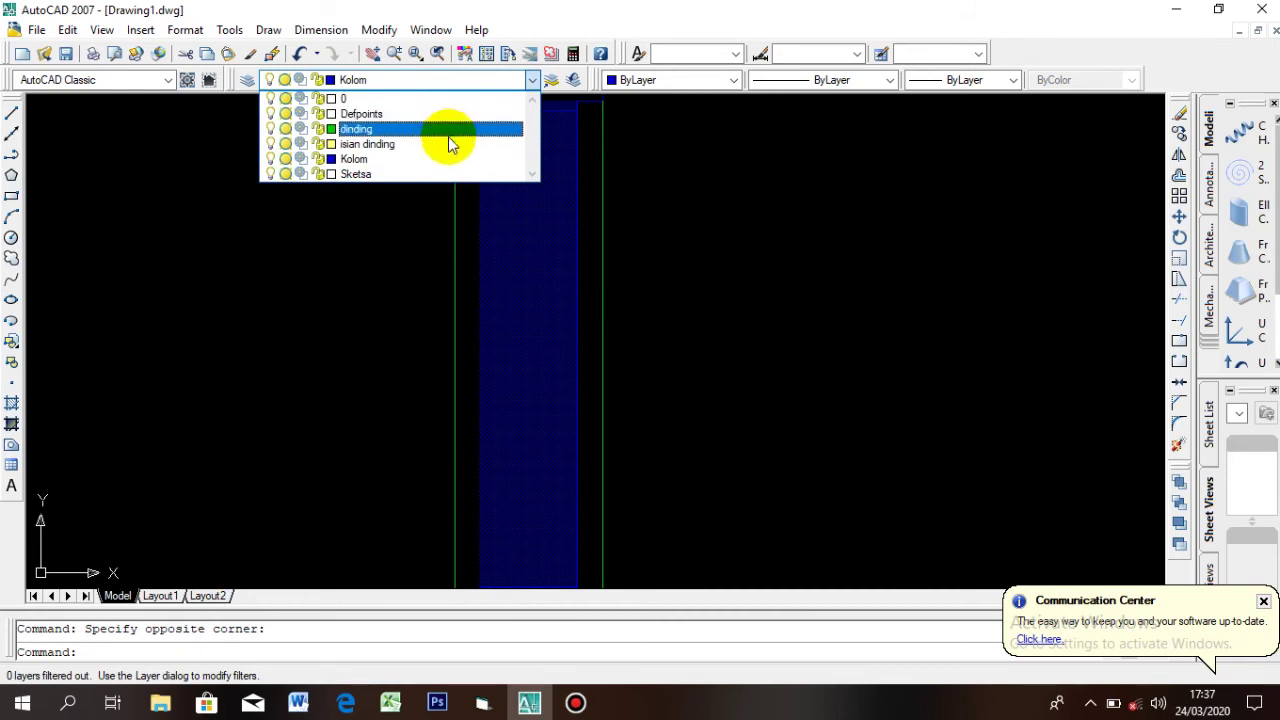
pyautogui.click(449, 144)
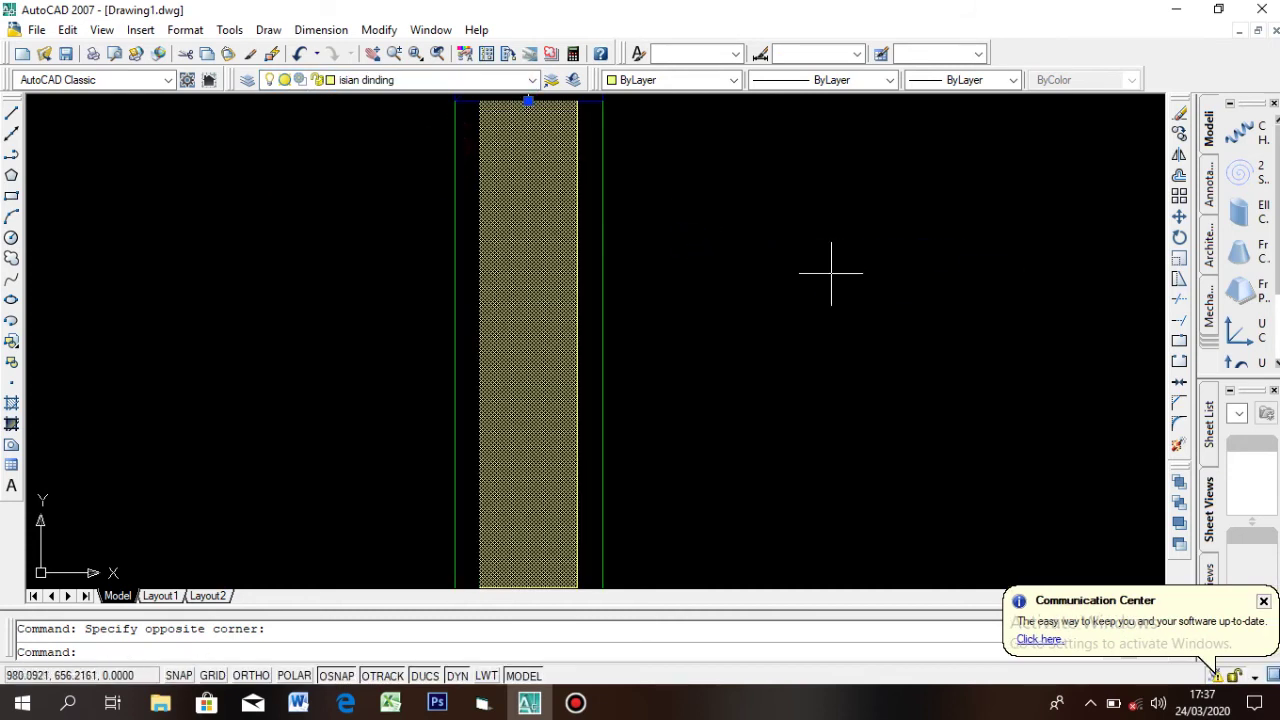
pyautogui.scroll(-5, 659, 255)
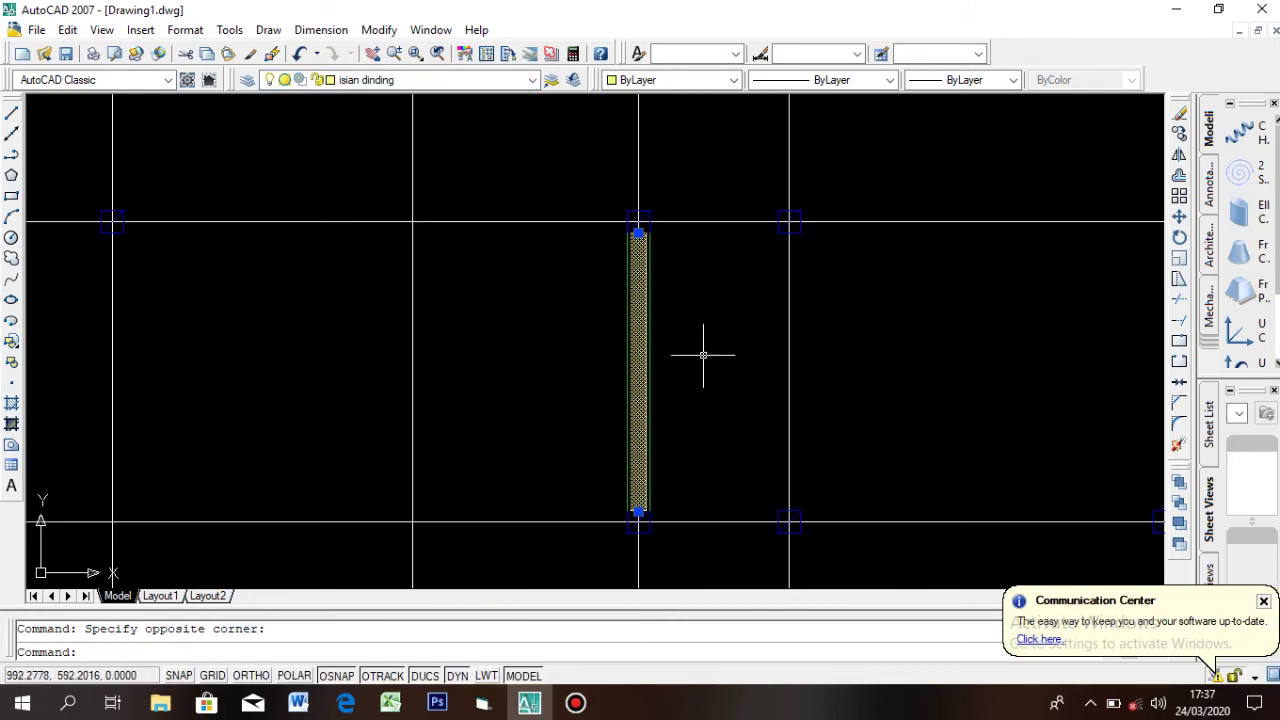
pyautogui.scroll(3, 683, 443)
pyautogui.scroll(-2, 670, 450)
pyautogui.scroll(2, 645, 545)
pyautogui.scroll(1, 645, 545)
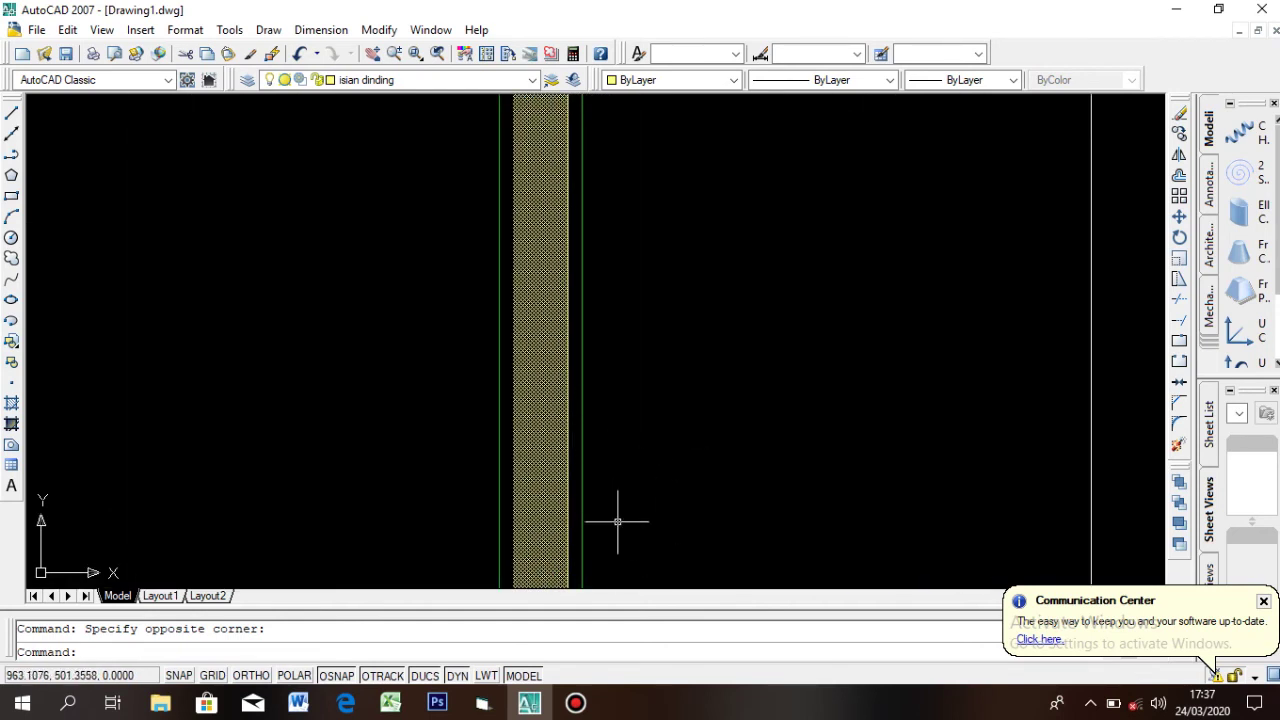
pyautogui.scroll(1, 634, 438)
pyautogui.click(548, 388)
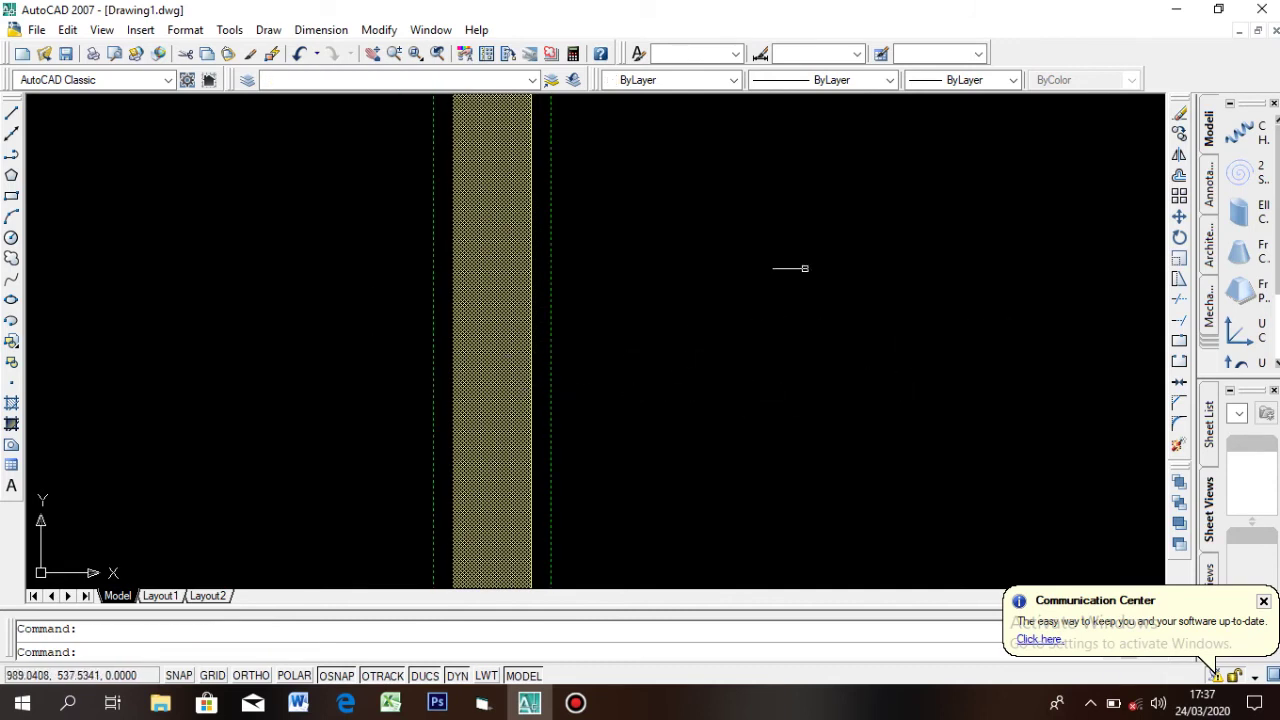
pyautogui.keyDown('shift'); pyautogui.click(631, 484); pyautogui.keyUp('shift')
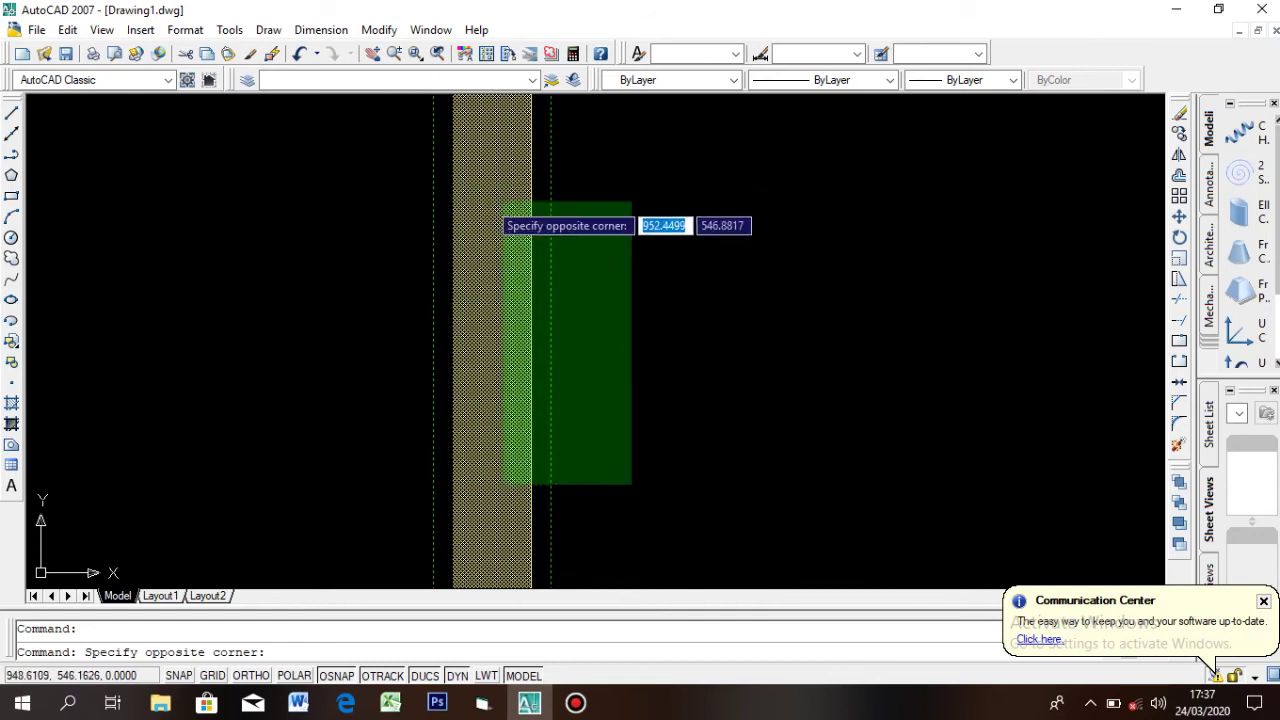
pyautogui.click(332, 164)
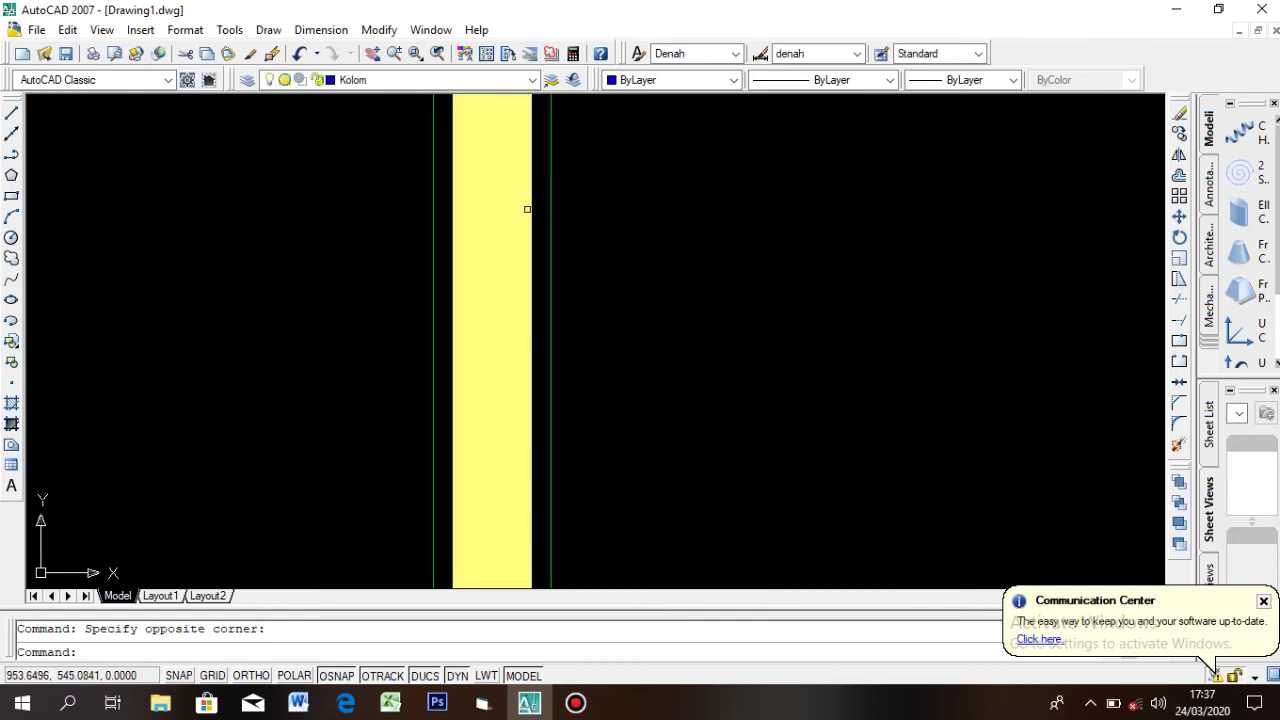
# Copy the multiline wall together with its polyline fill to the other vertical grid lines between the columns
pyautogui.scroll(-5, 497, 197)
pyautogui.scroll(4, 543, 277)
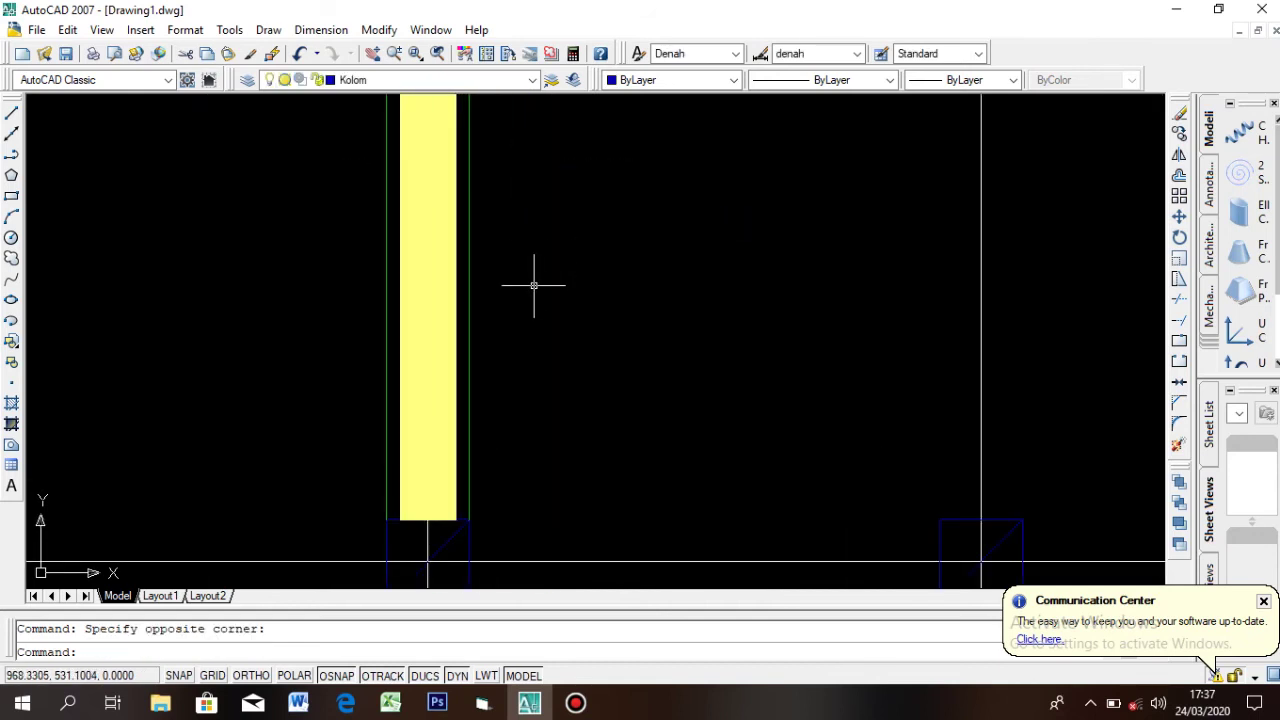
pyautogui.scroll(-4, 520, 432)
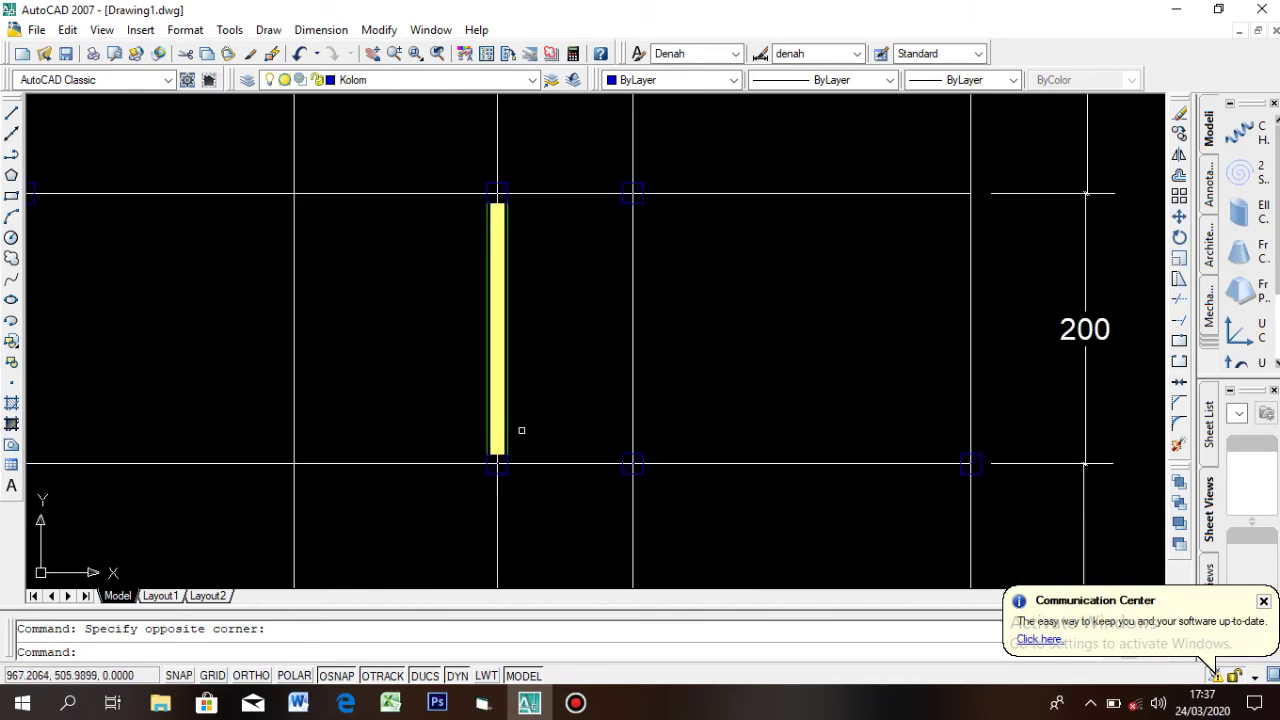
pyautogui.scroll(4, 525, 440)
pyautogui.click(553, 486)
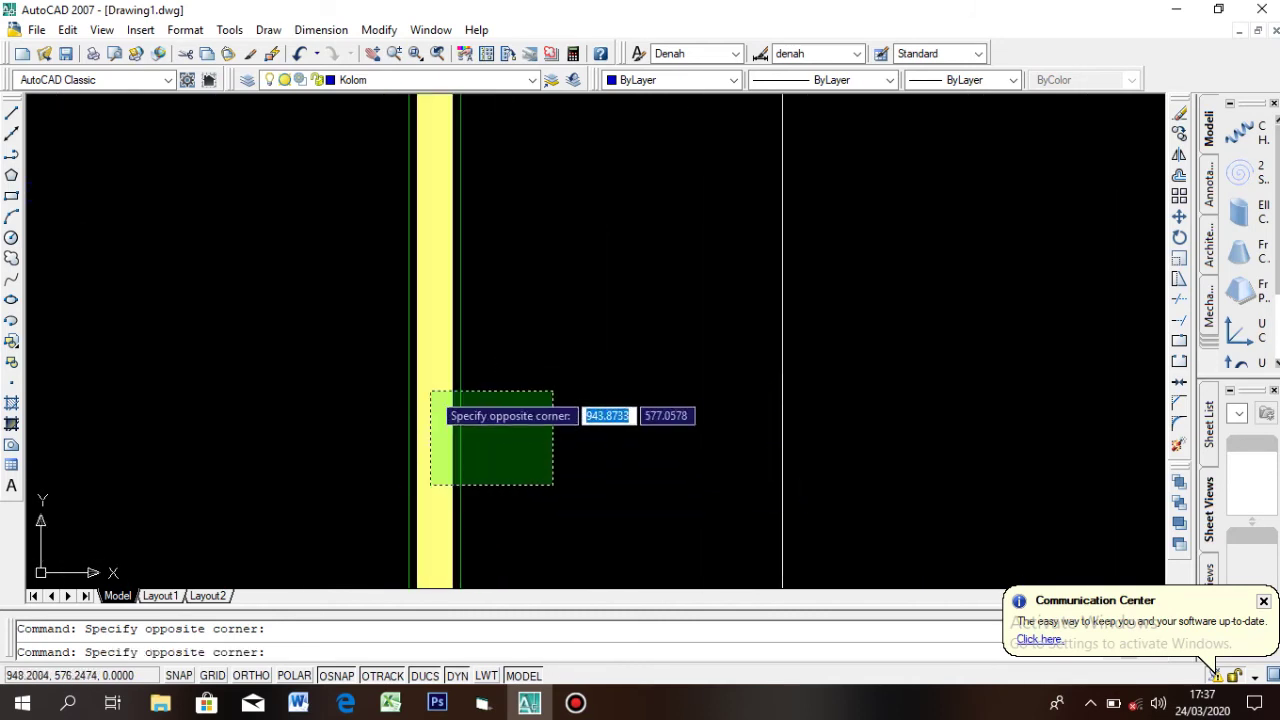
pyautogui.click(441, 388)
pyautogui.scroll(-4, 495, 378)
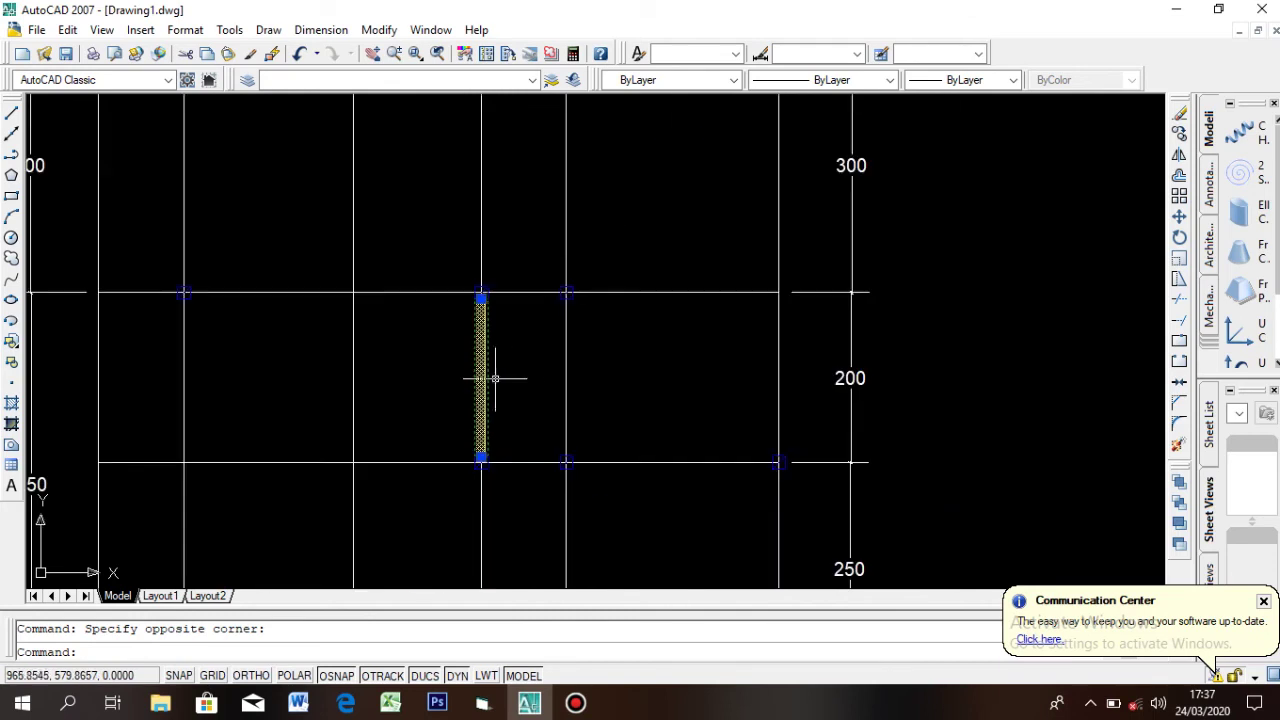
pyautogui.scroll(5, 489, 340)
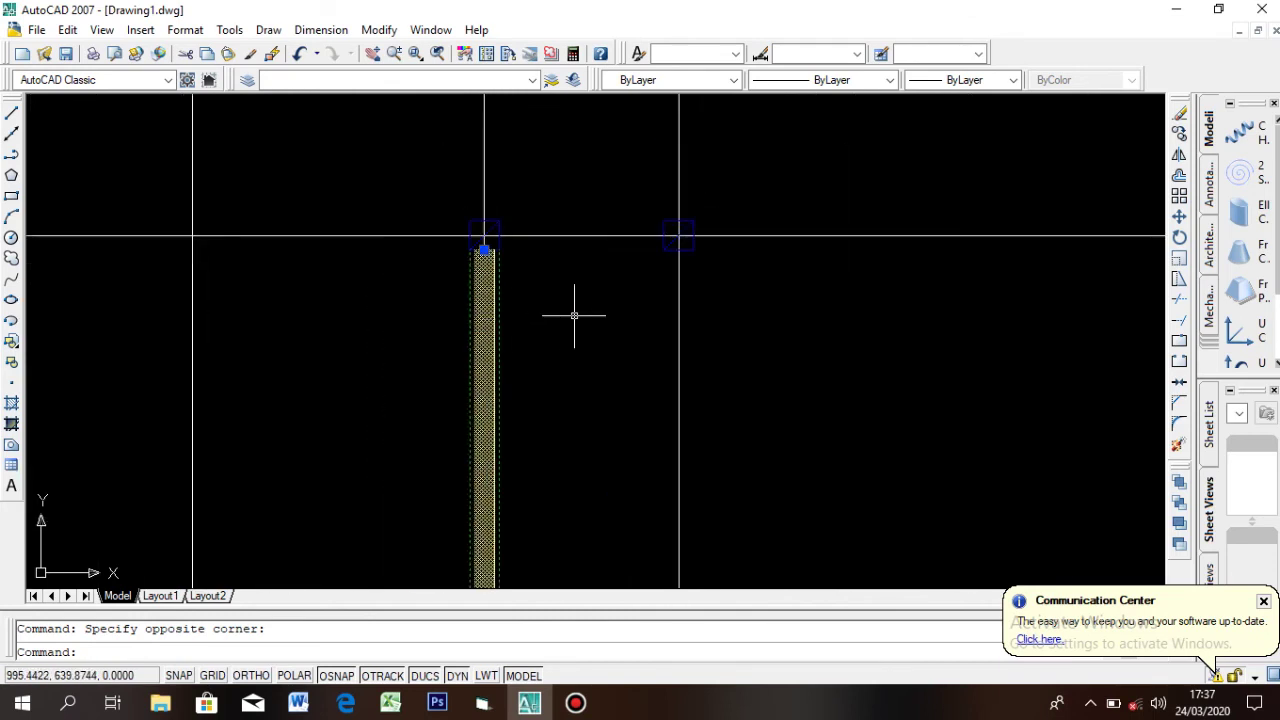
pyautogui.write('co')
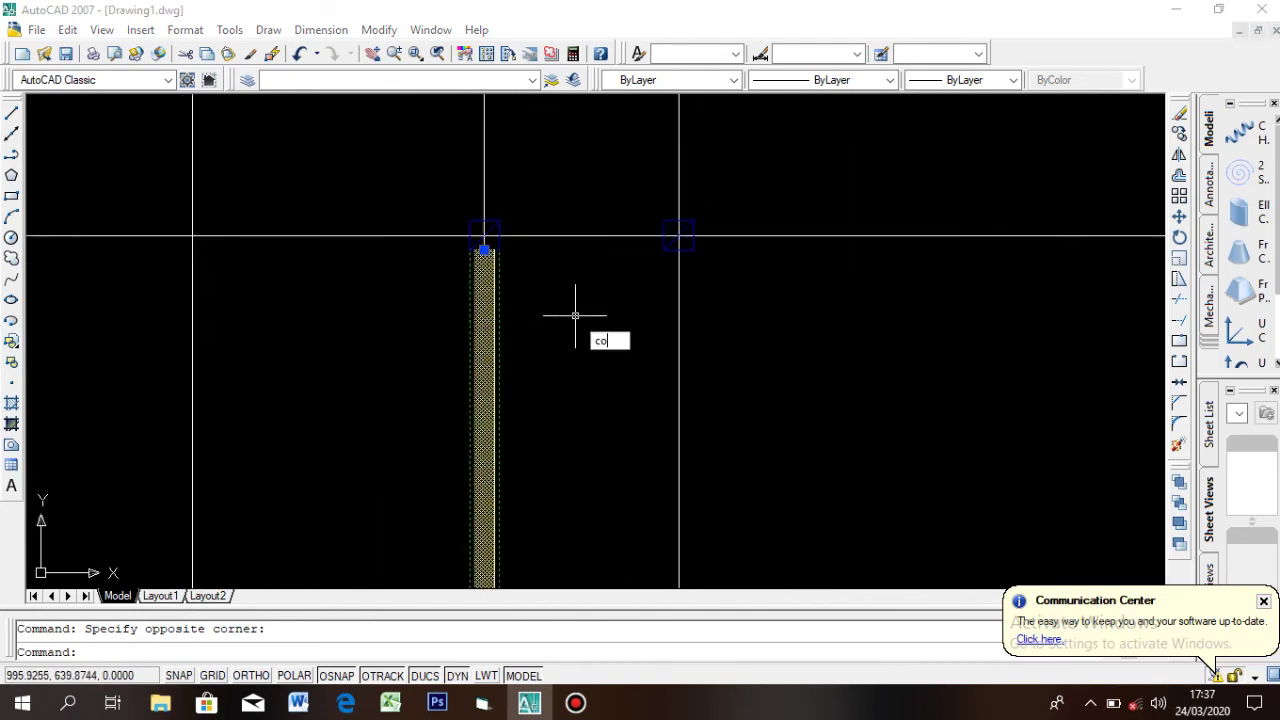
pyautogui.press('Return')
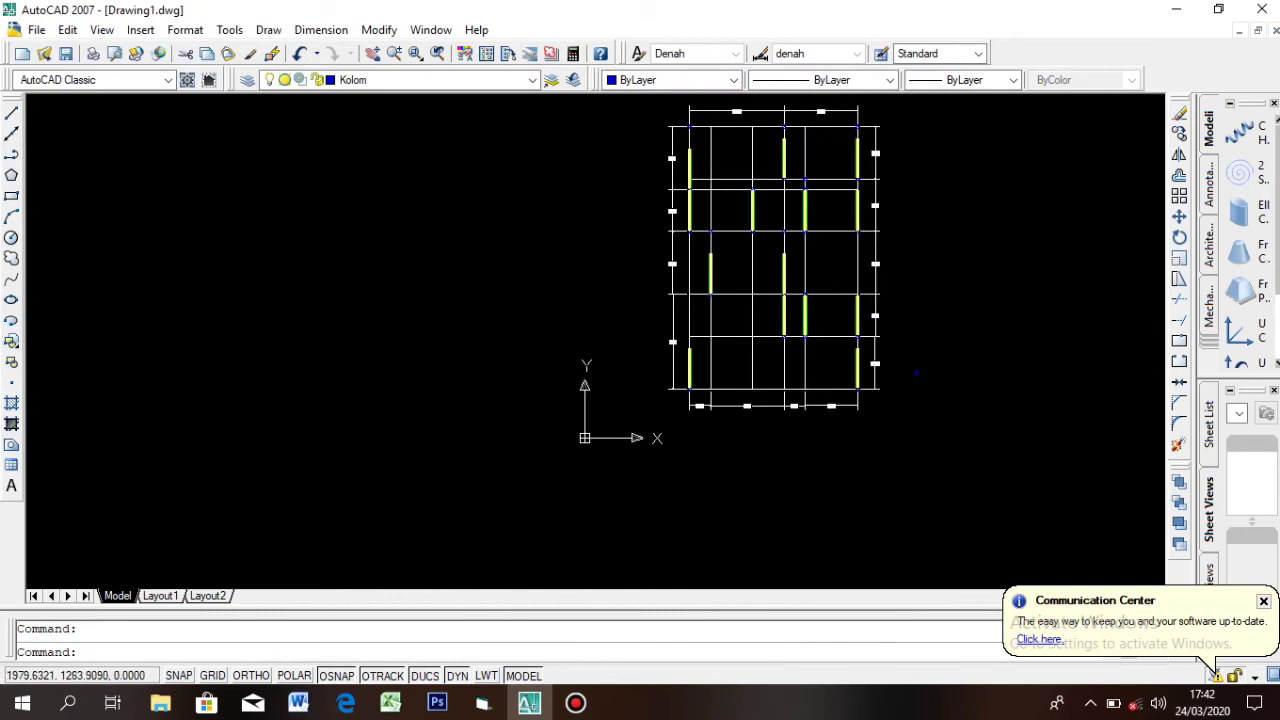
pyautogui.scroll(4, 697, 175)
pyautogui.scroll(-5, 700, 178)
pyautogui.scroll(5, 700, 178)
pyautogui.scroll(-5, 703, 259)
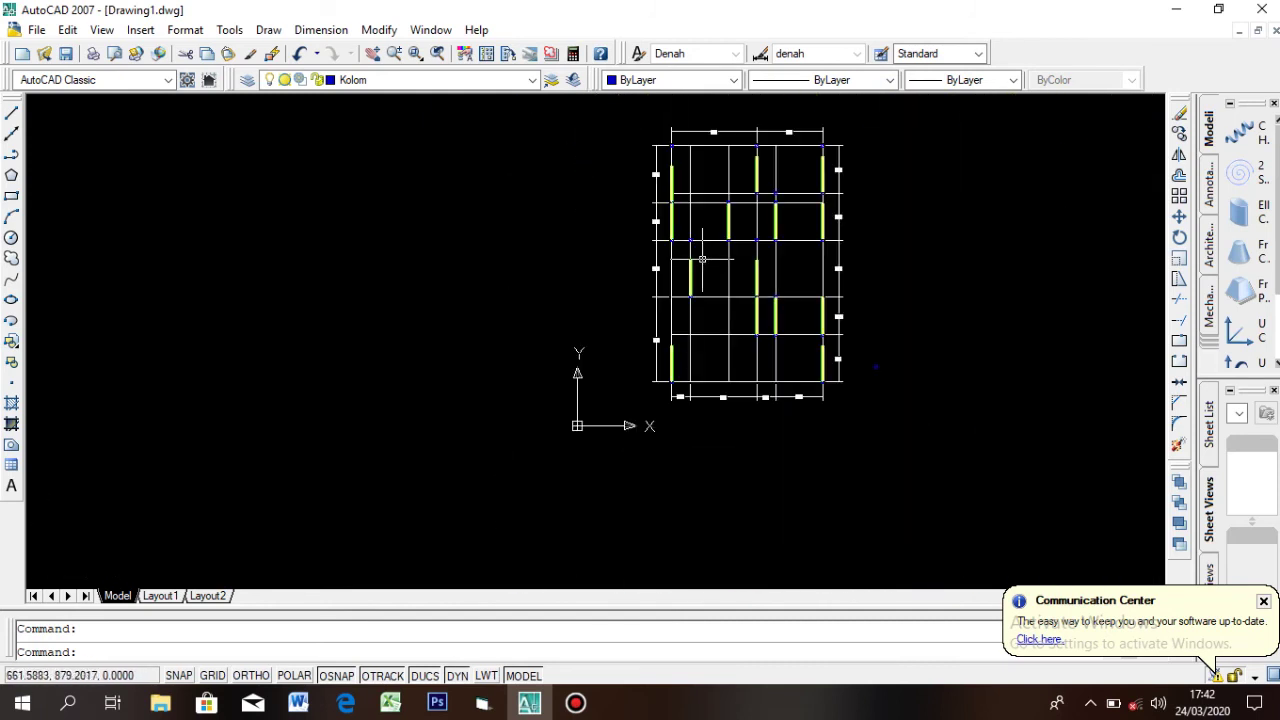
# Rotate the wall above the column between the 350 and 100 bays by 90 degrees about the column's centre, including its polyline fill
pyautogui.scroll(5, 693, 368)
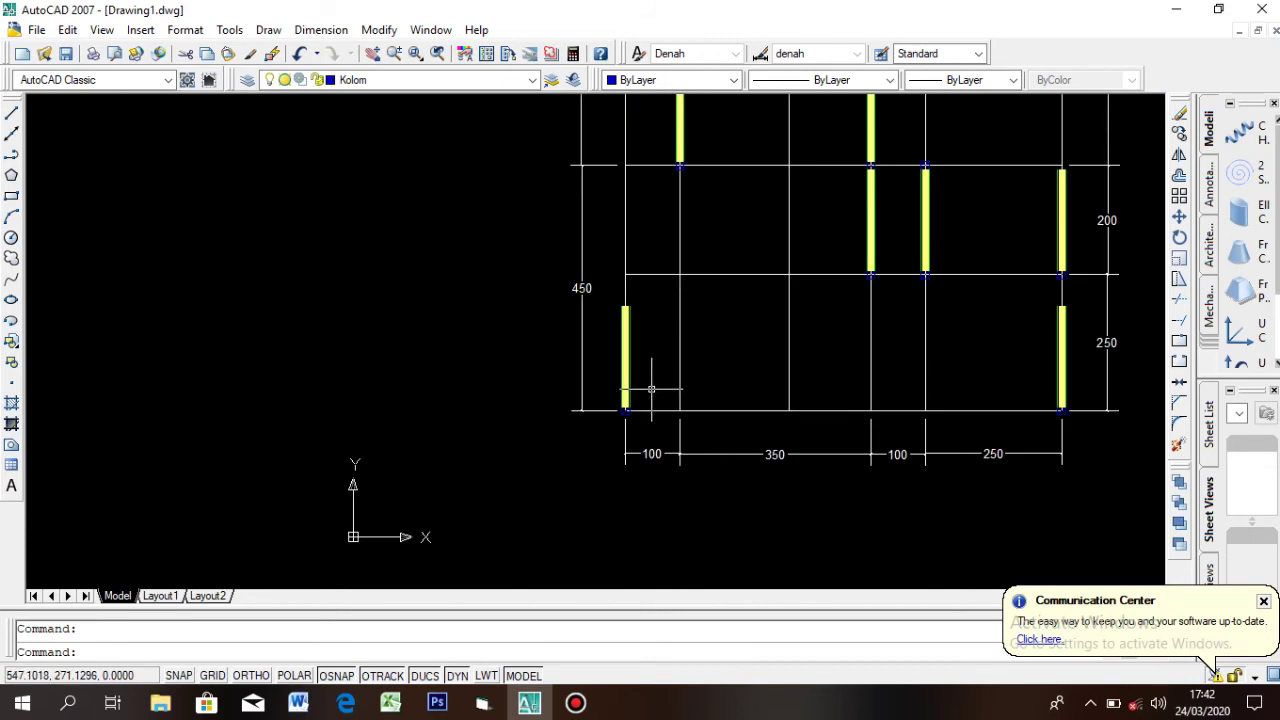
pyautogui.scroll(5, 651, 389)
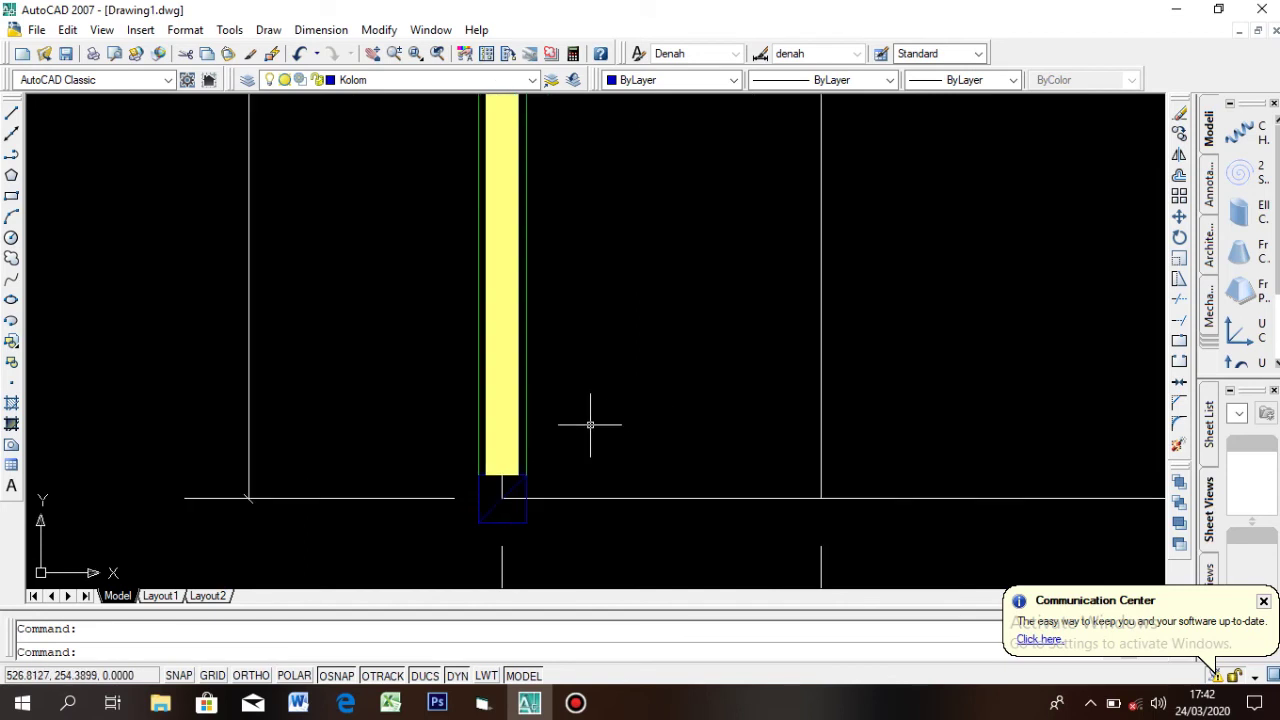
pyautogui.scroll(-3, 584, 430)
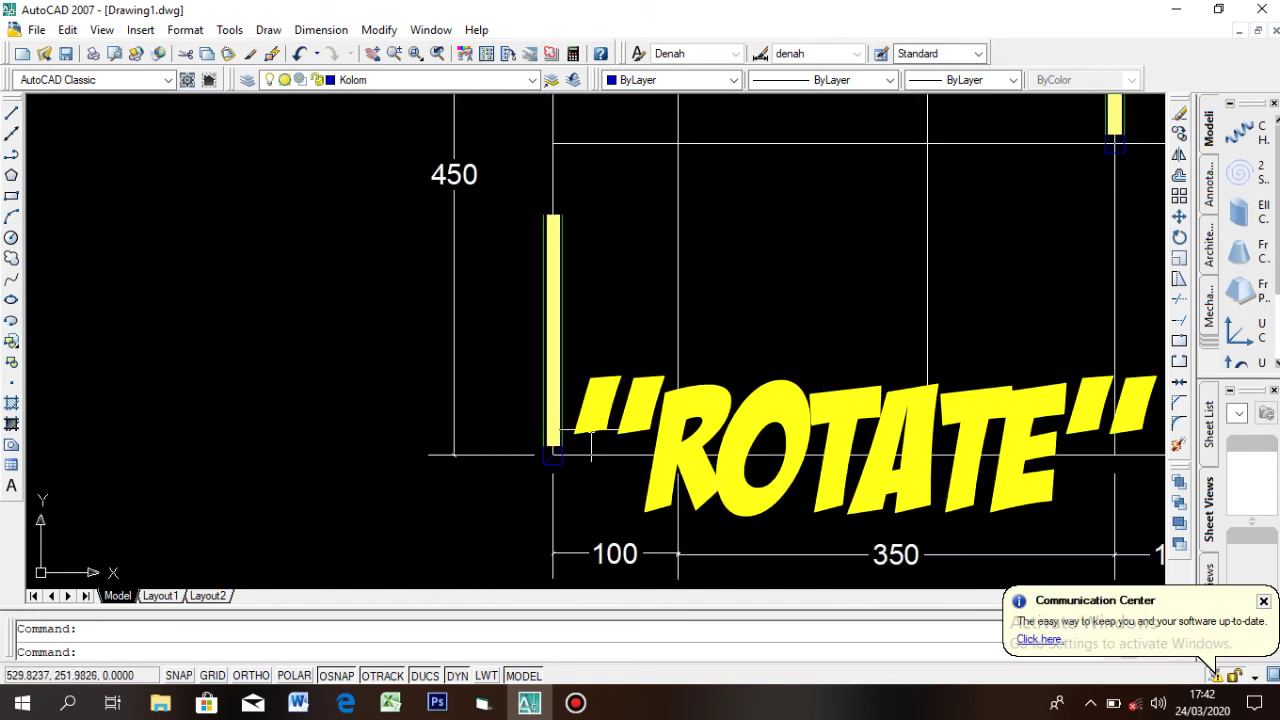
pyautogui.scroll(-4, 591, 440)
pyautogui.scroll(2, 741, 288)
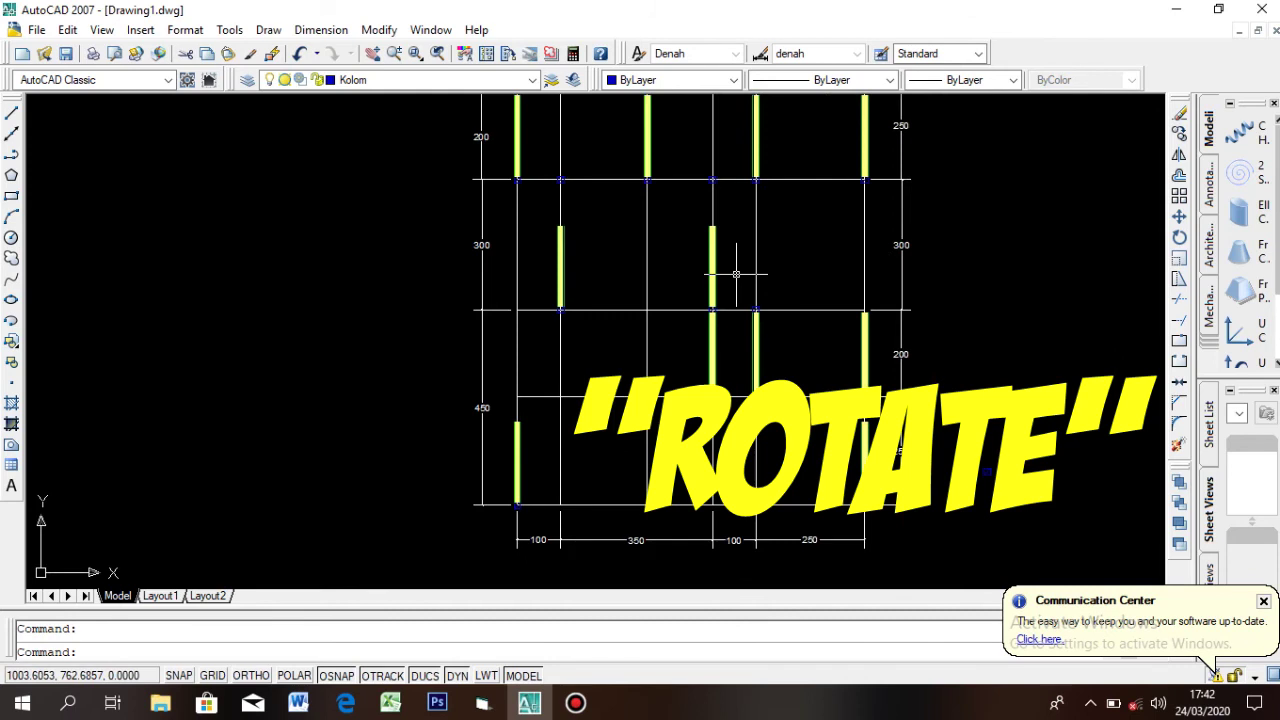
pyautogui.scroll(2, 737, 278)
pyautogui.scroll(1, 714, 296)
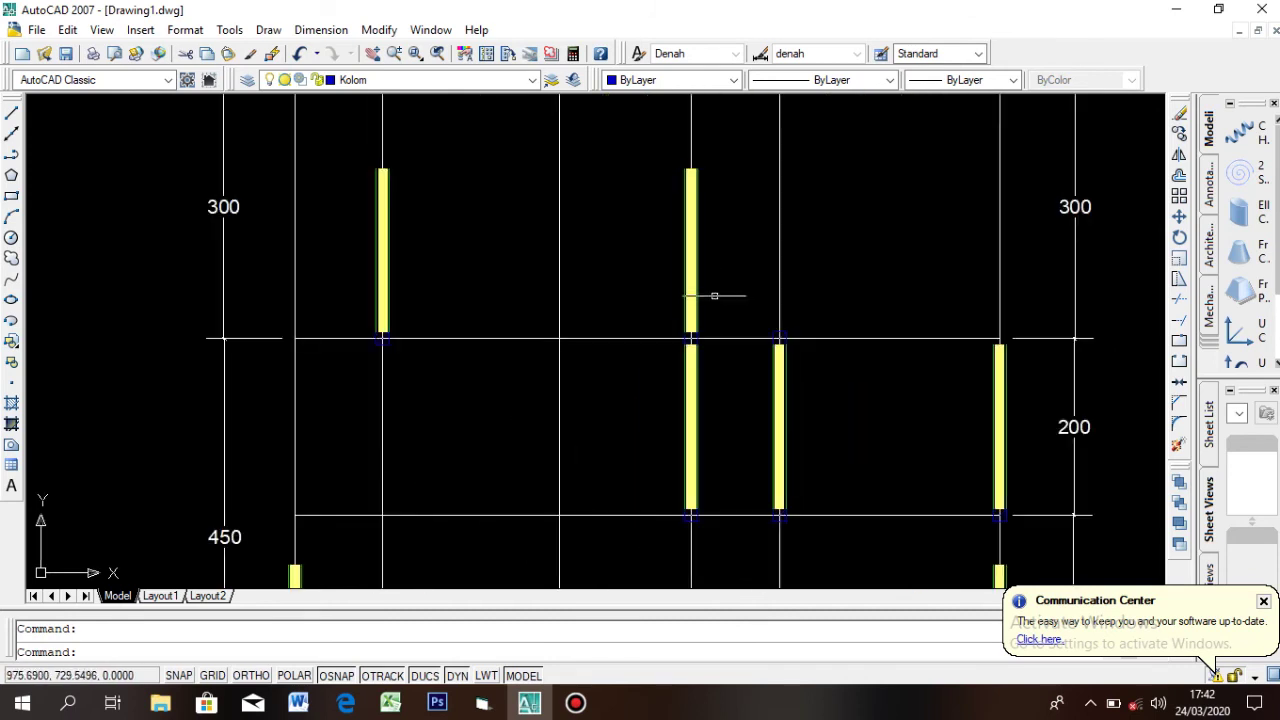
pyautogui.scroll(3, 705, 301)
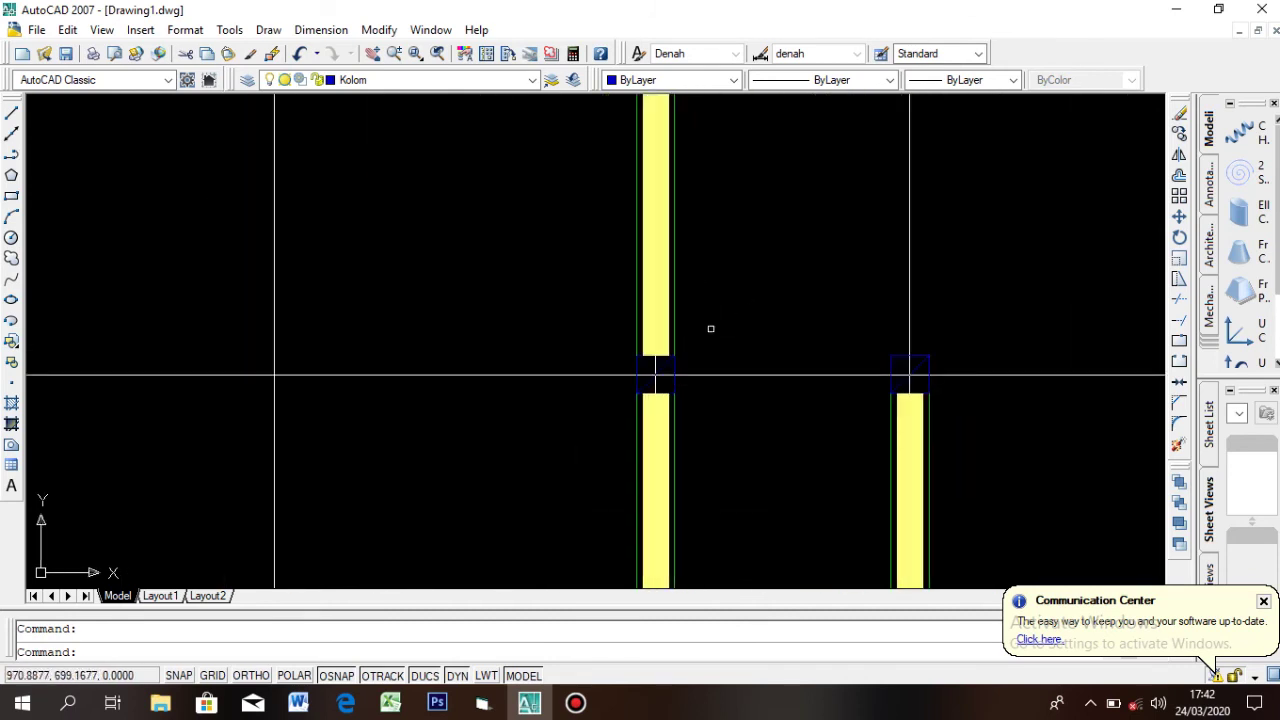
pyautogui.scroll(3, 700, 345)
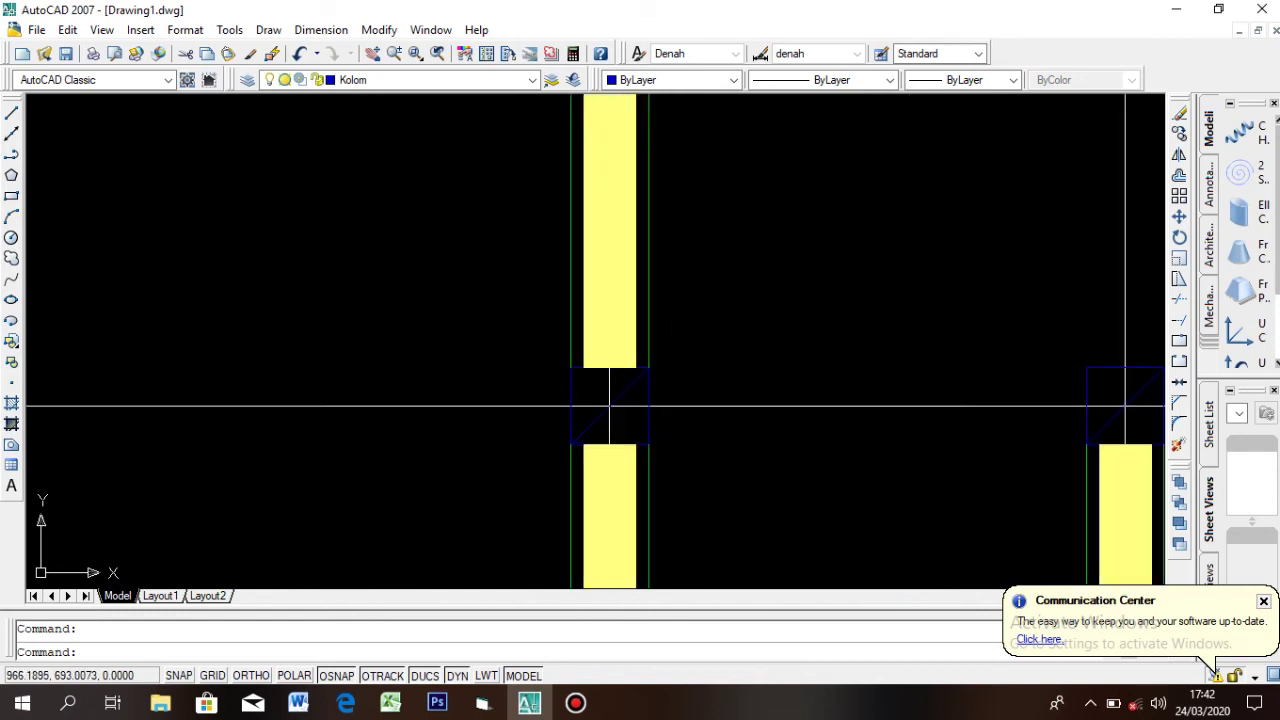
pyautogui.click(671, 355)
pyautogui.click(623, 322)
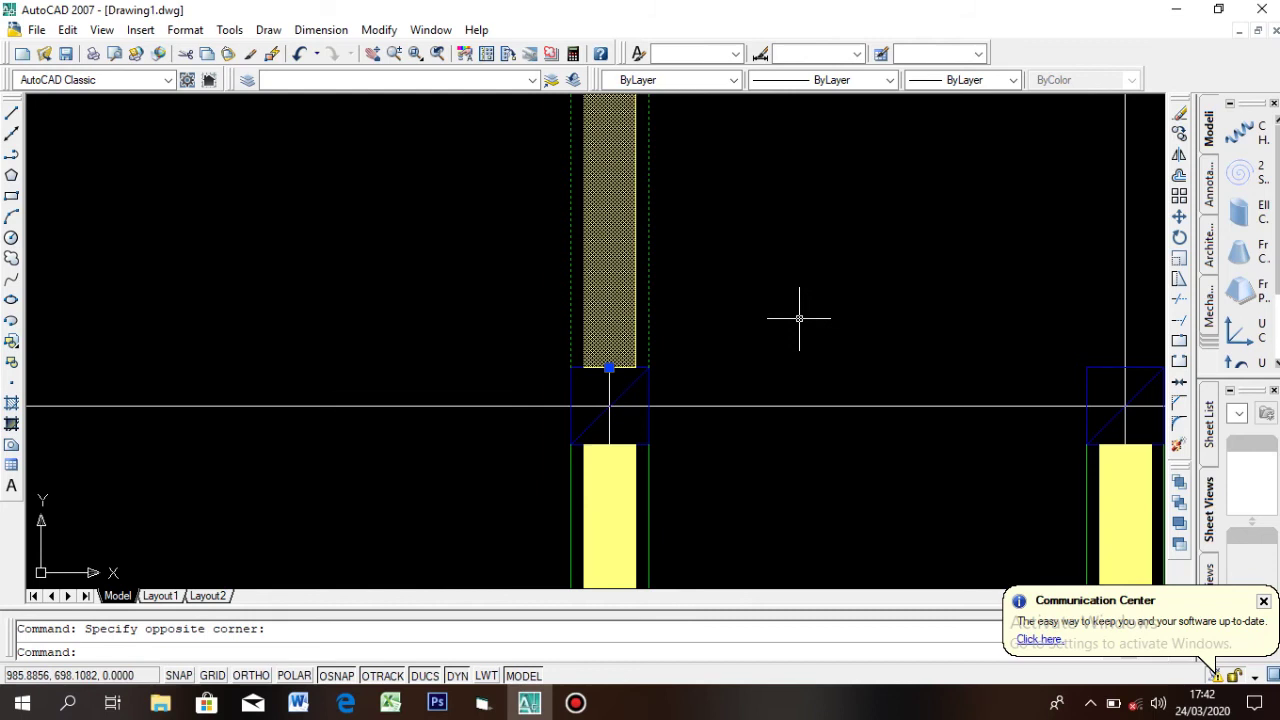
pyautogui.write('rotat')
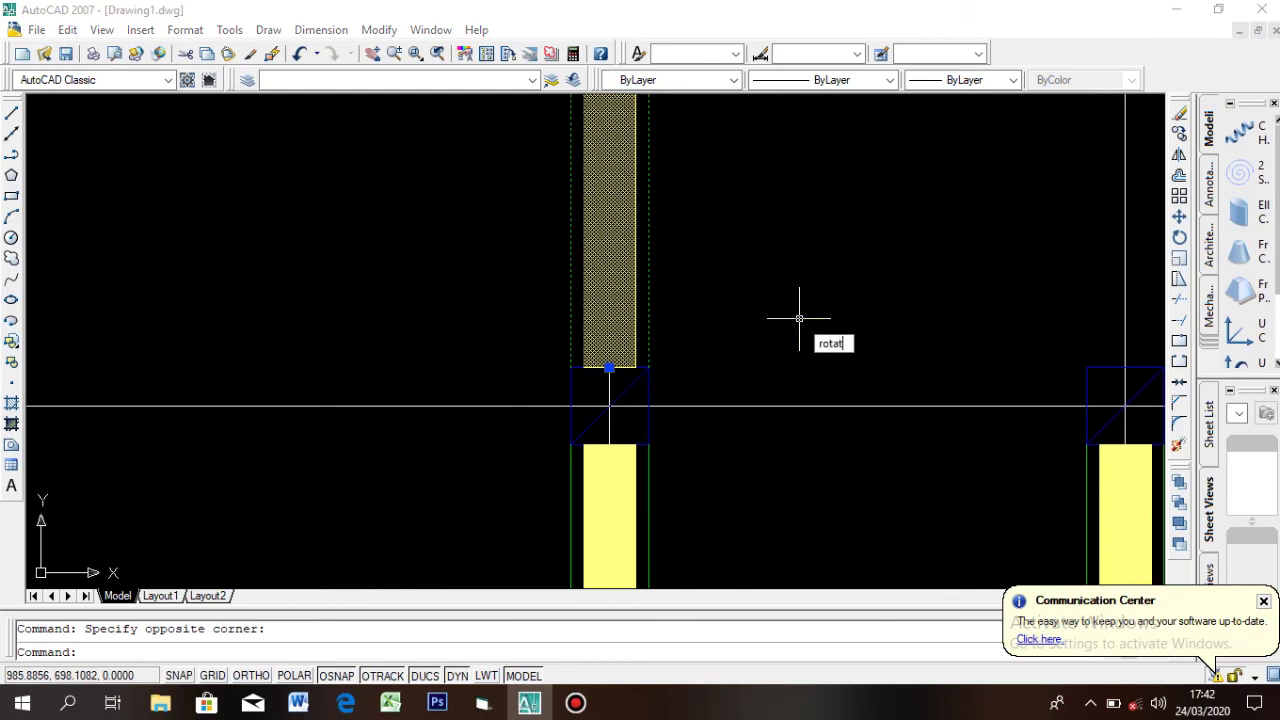
pyautogui.write('e')
pyautogui.press('Return')
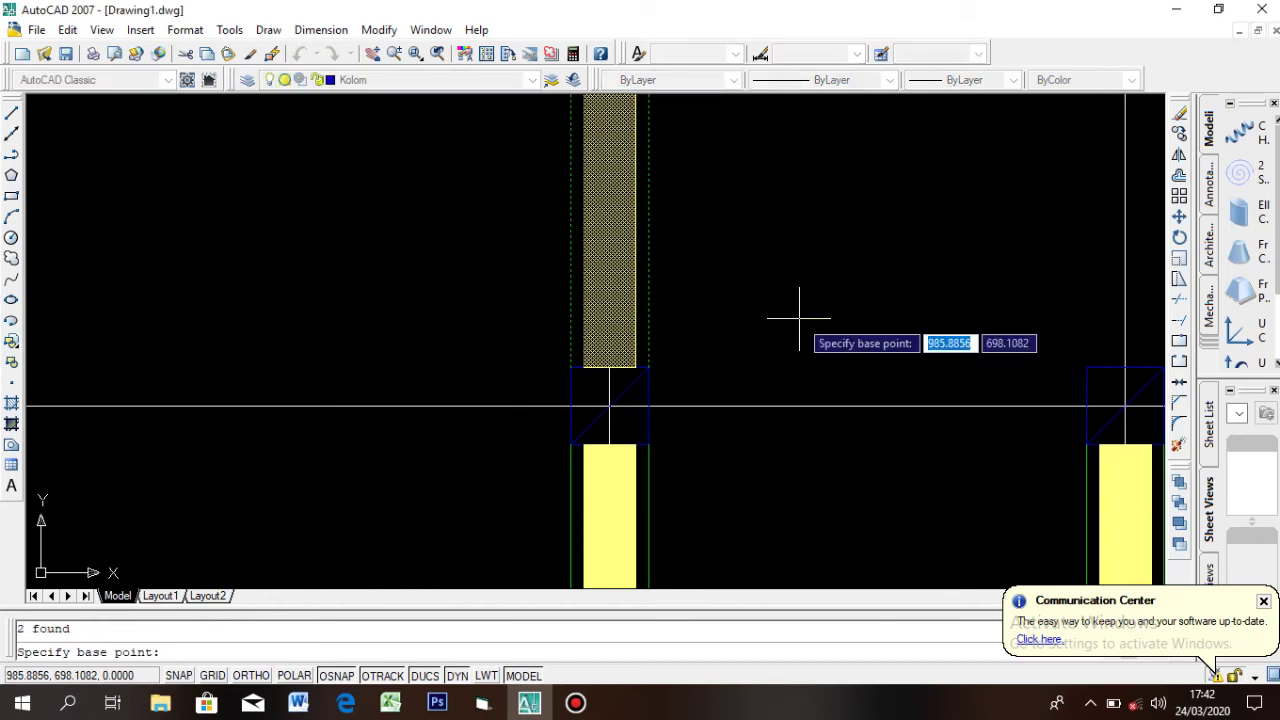
pyautogui.click(609, 405)
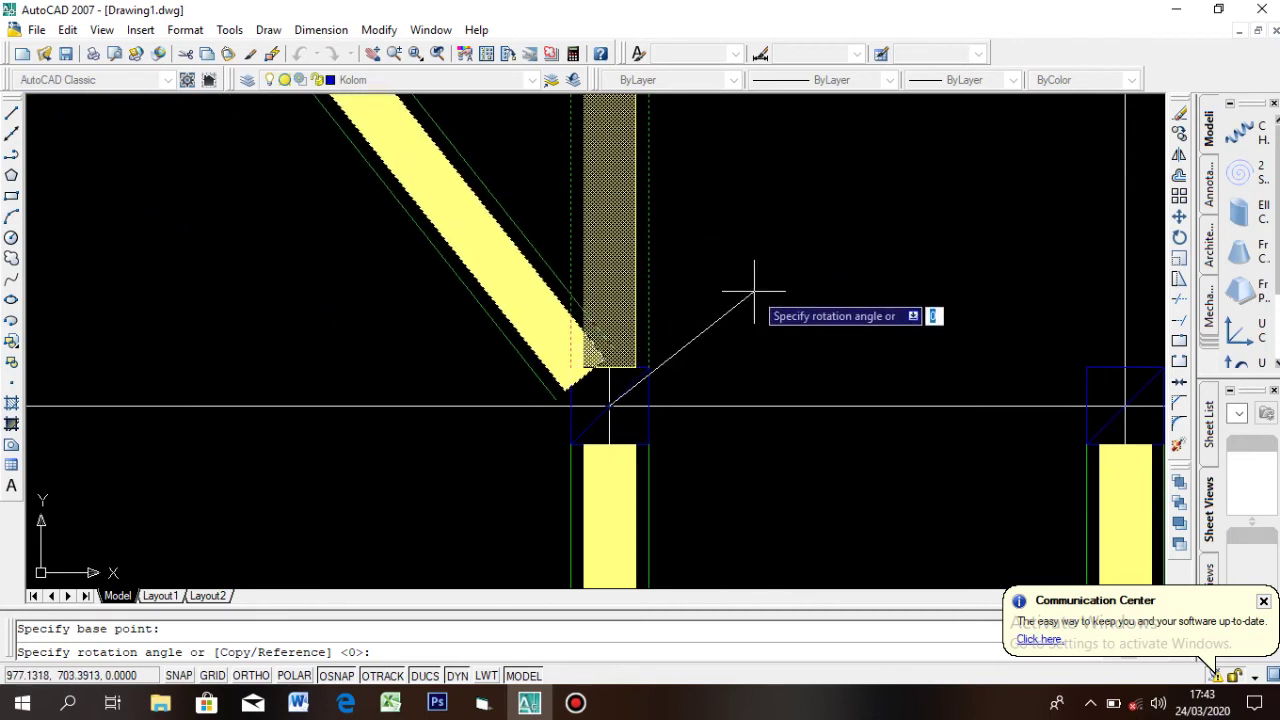
pyautogui.write('90')
pyautogui.press('Return')
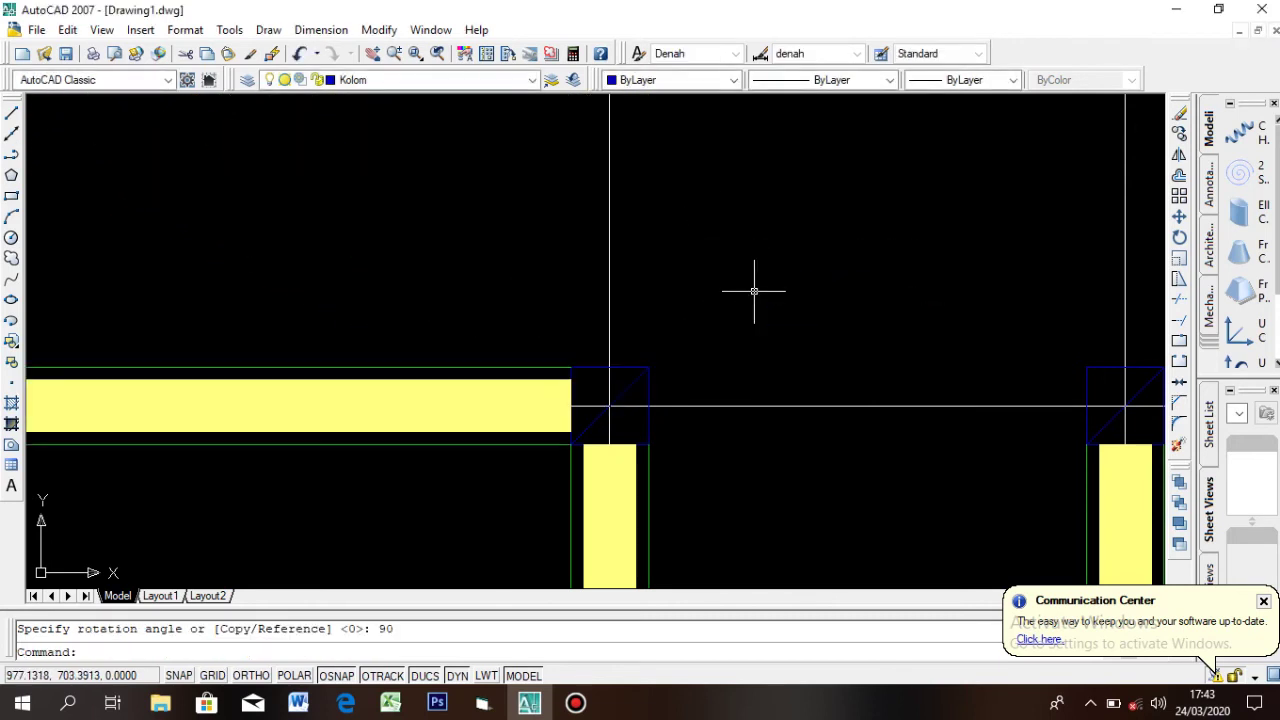
# Copy the vertical wall with its fill from the column beside the 100 bay to above the column where the rotated wall ends
pyautogui.scroll(-6, 771, 317)
pyautogui.scroll(-2, 783, 280)
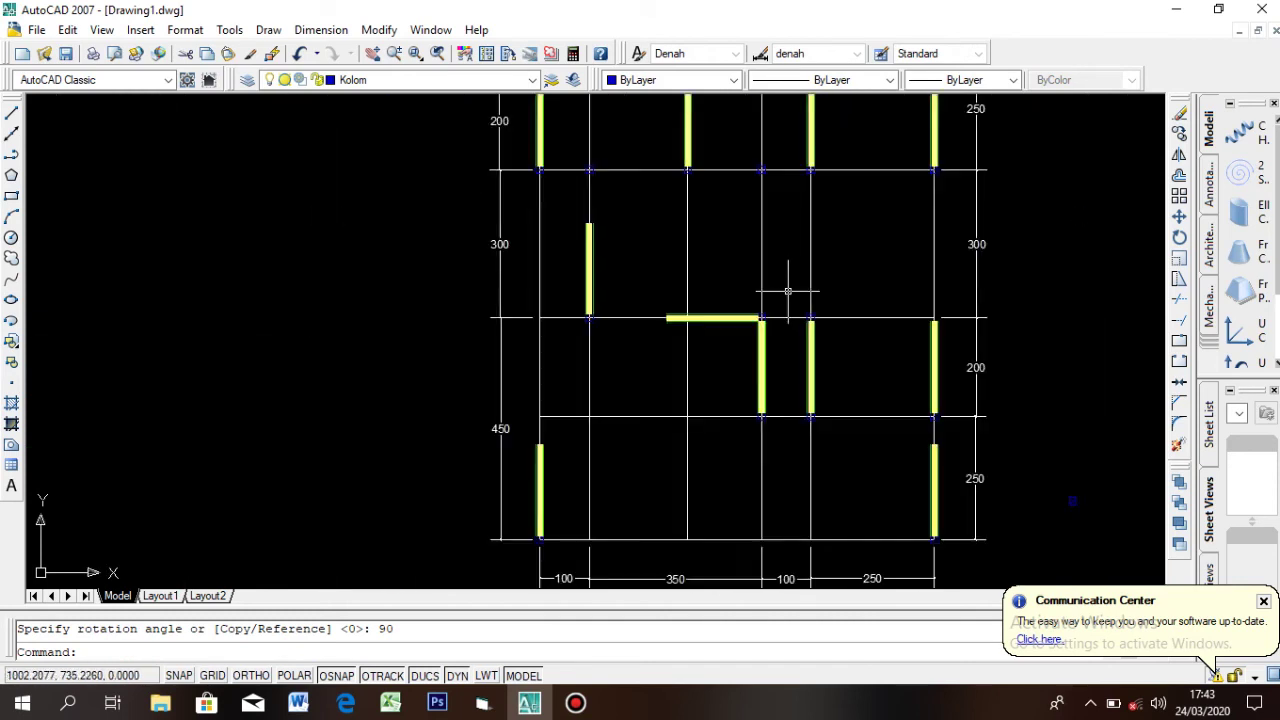
pyautogui.scroll(3, 749, 234)
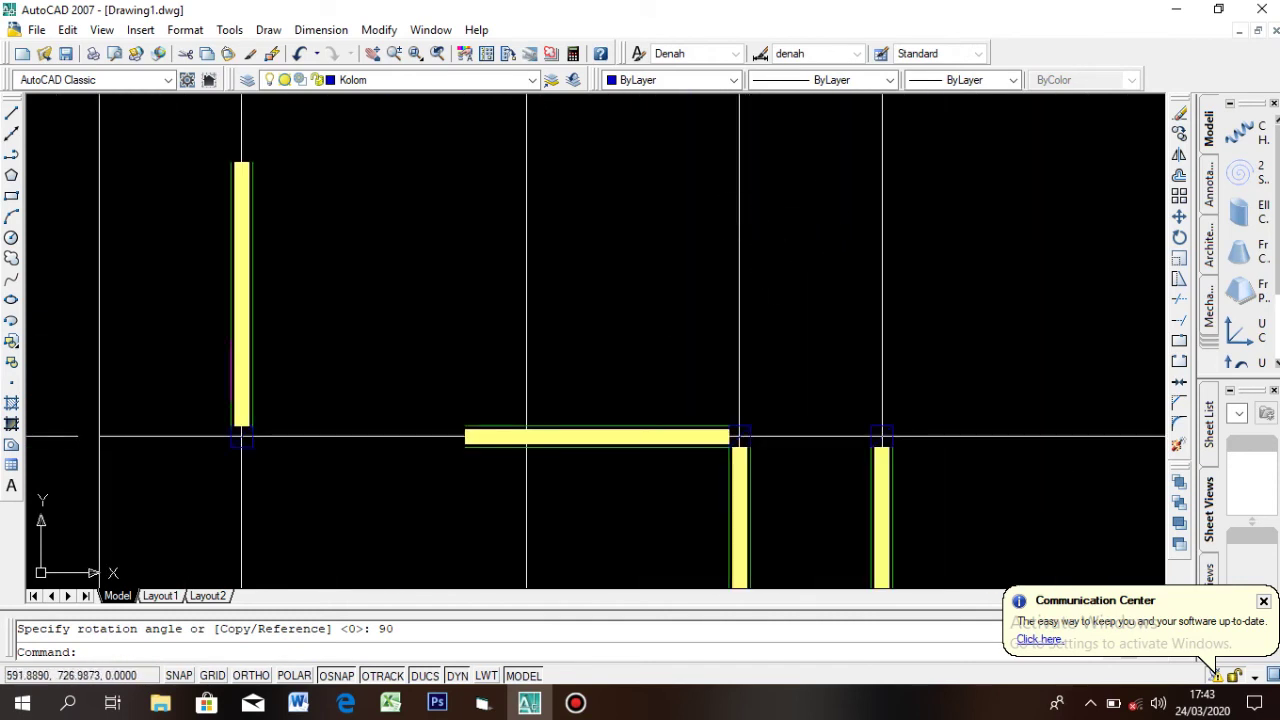
pyautogui.scroll(2, 274, 413)
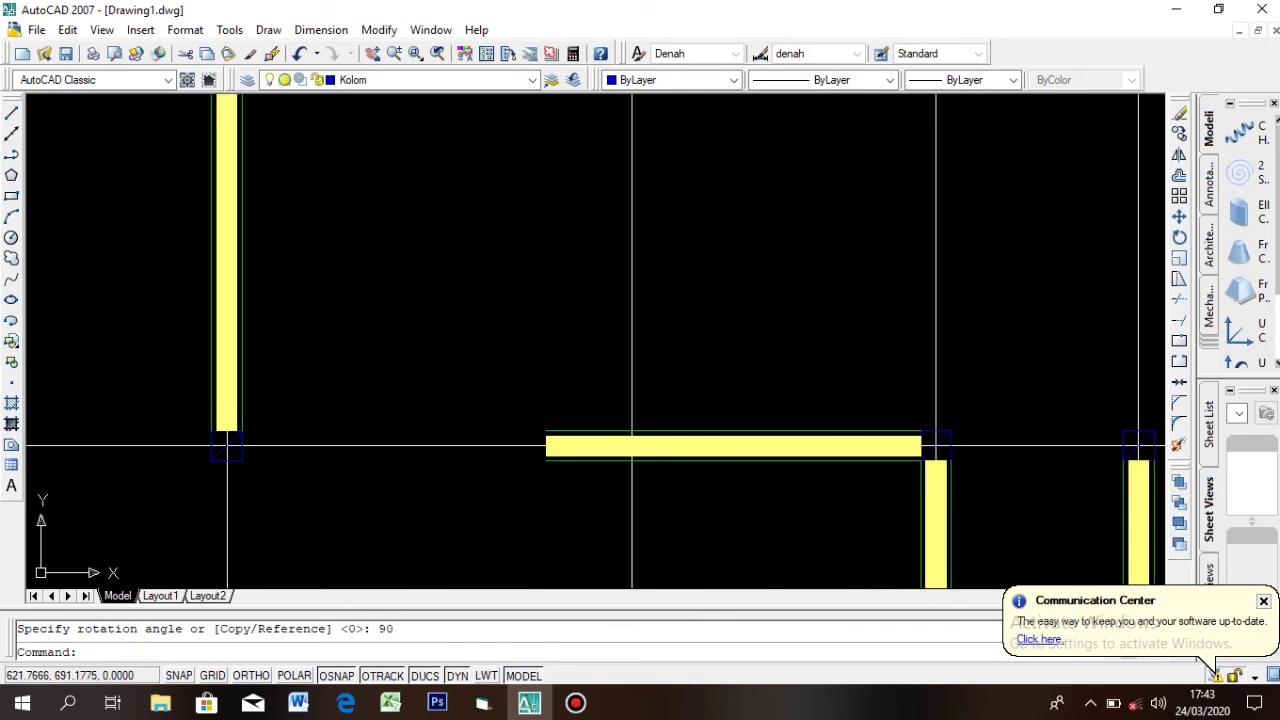
pyautogui.click(505, 440)
pyautogui.click(230, 400)
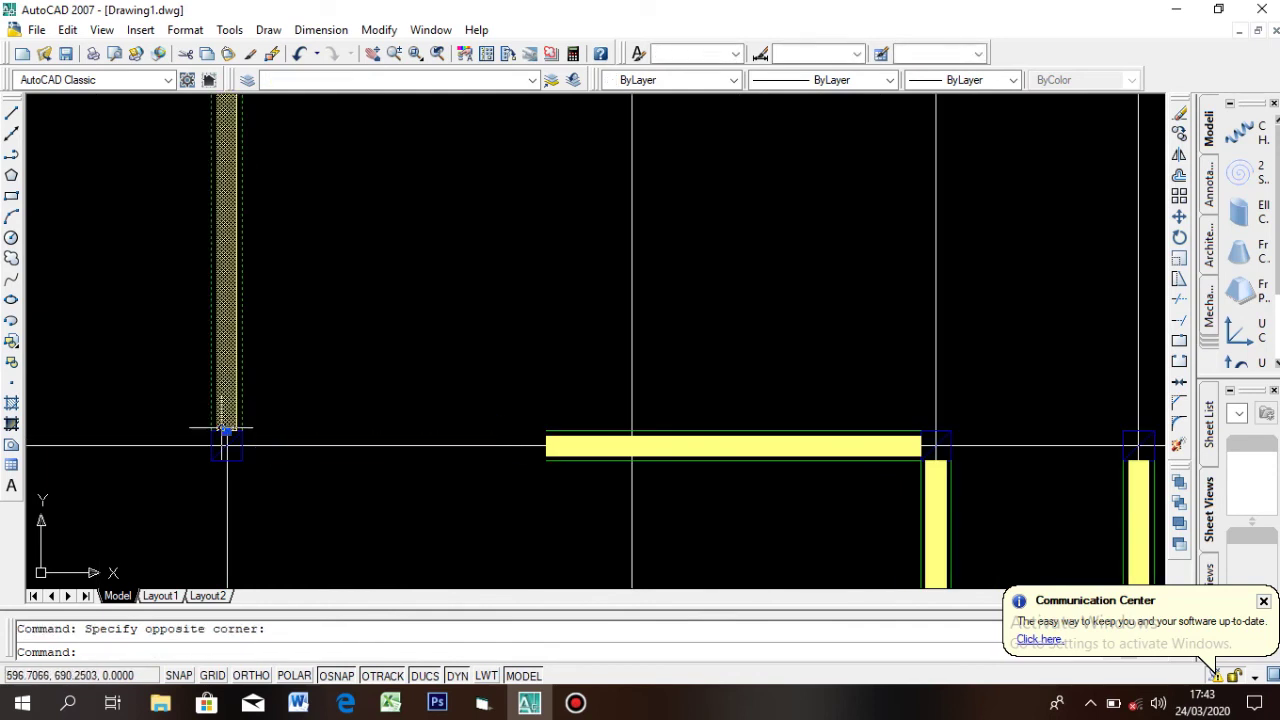
pyautogui.write('co')
pyautogui.press('Return')
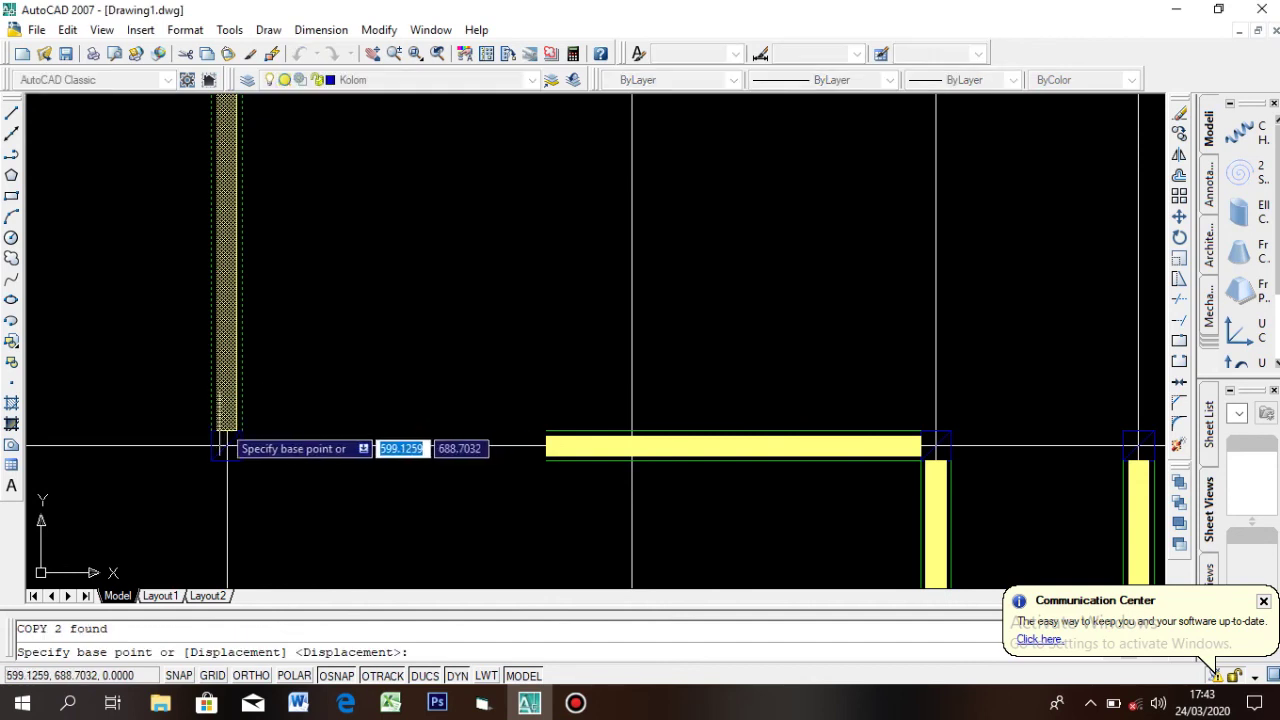
pyautogui.click(227, 445)
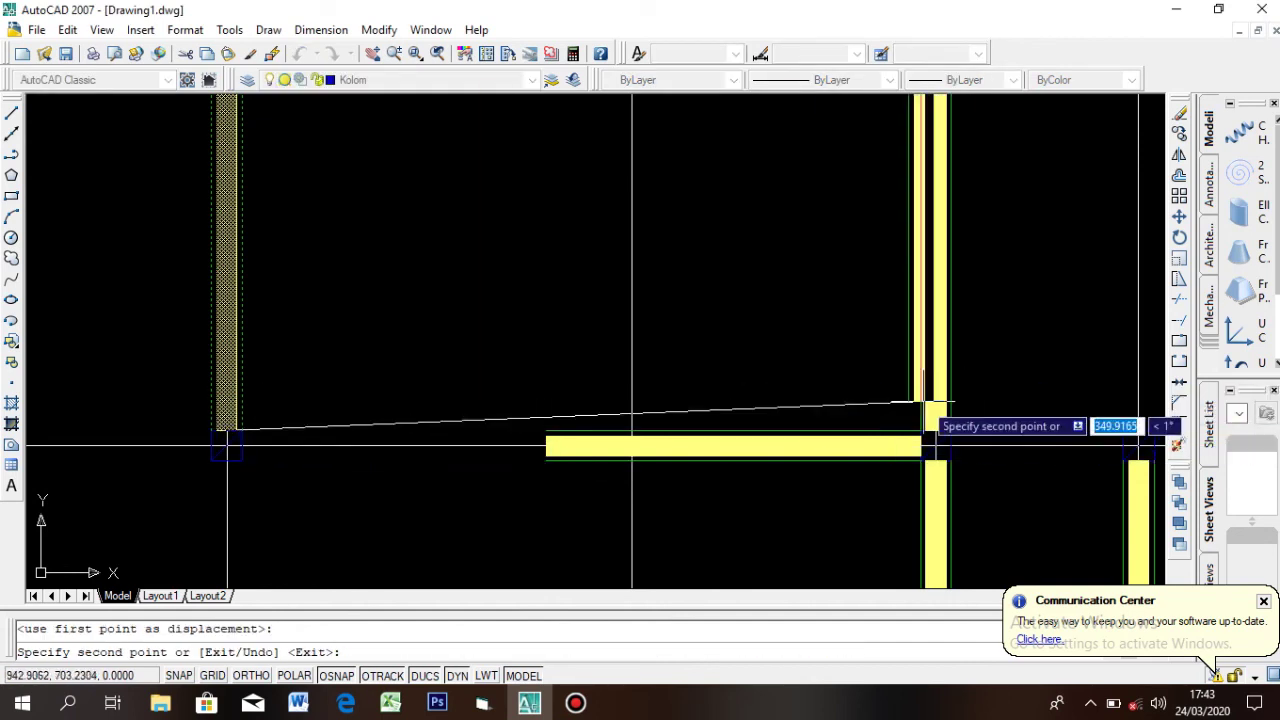
pyautogui.press('Return')
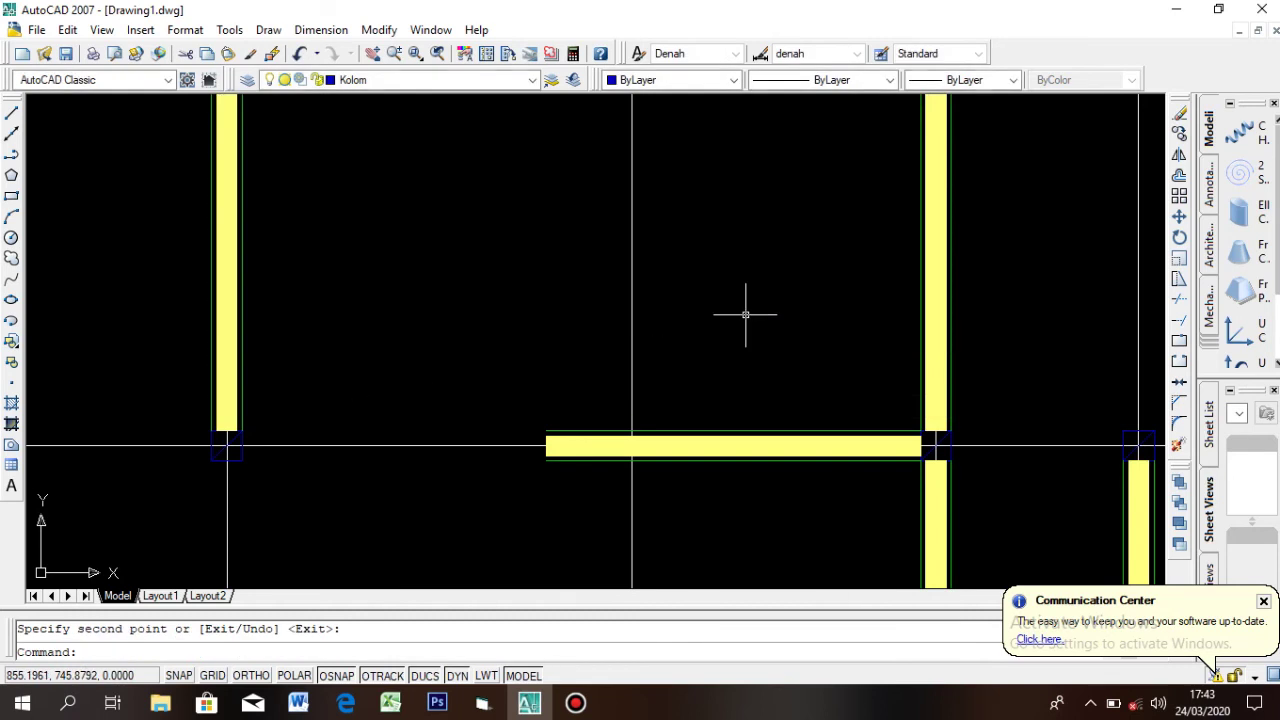
pyautogui.scroll(-4, 857, 371)
pyautogui.scroll(8, 857, 371)
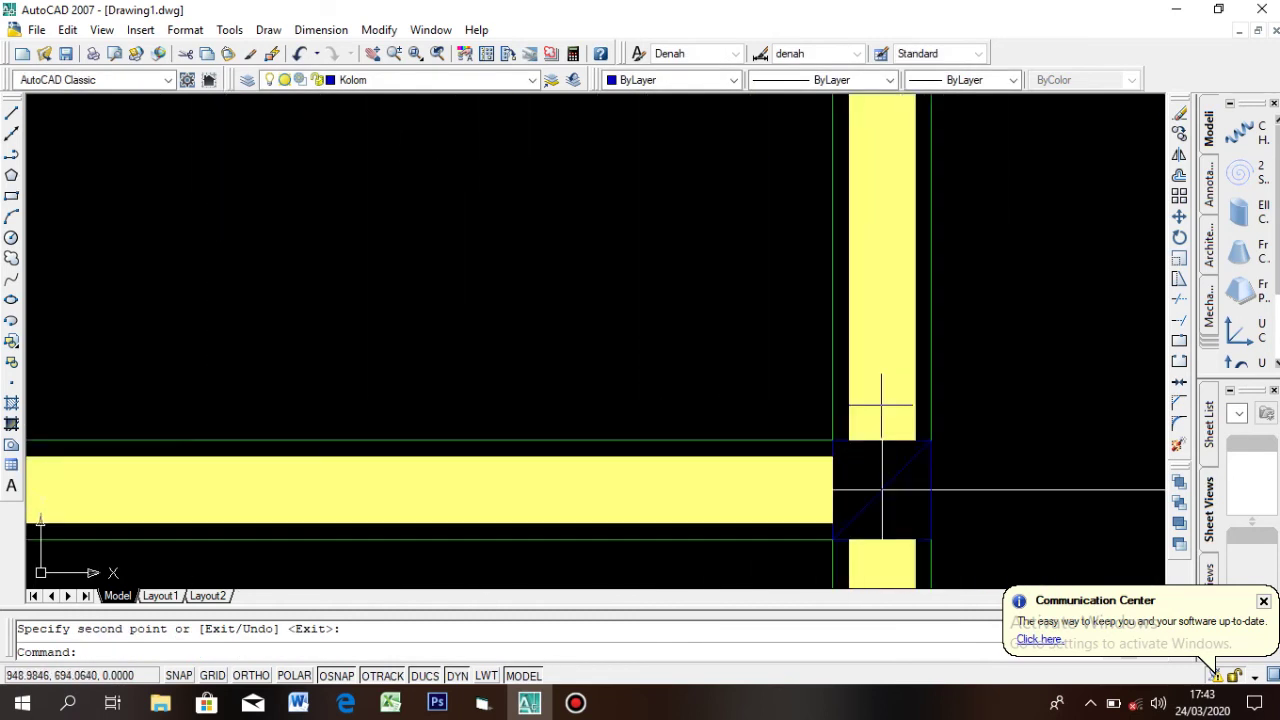
pyautogui.scroll(-1, 872, 415)
pyautogui.scroll(-4, 860, 266)
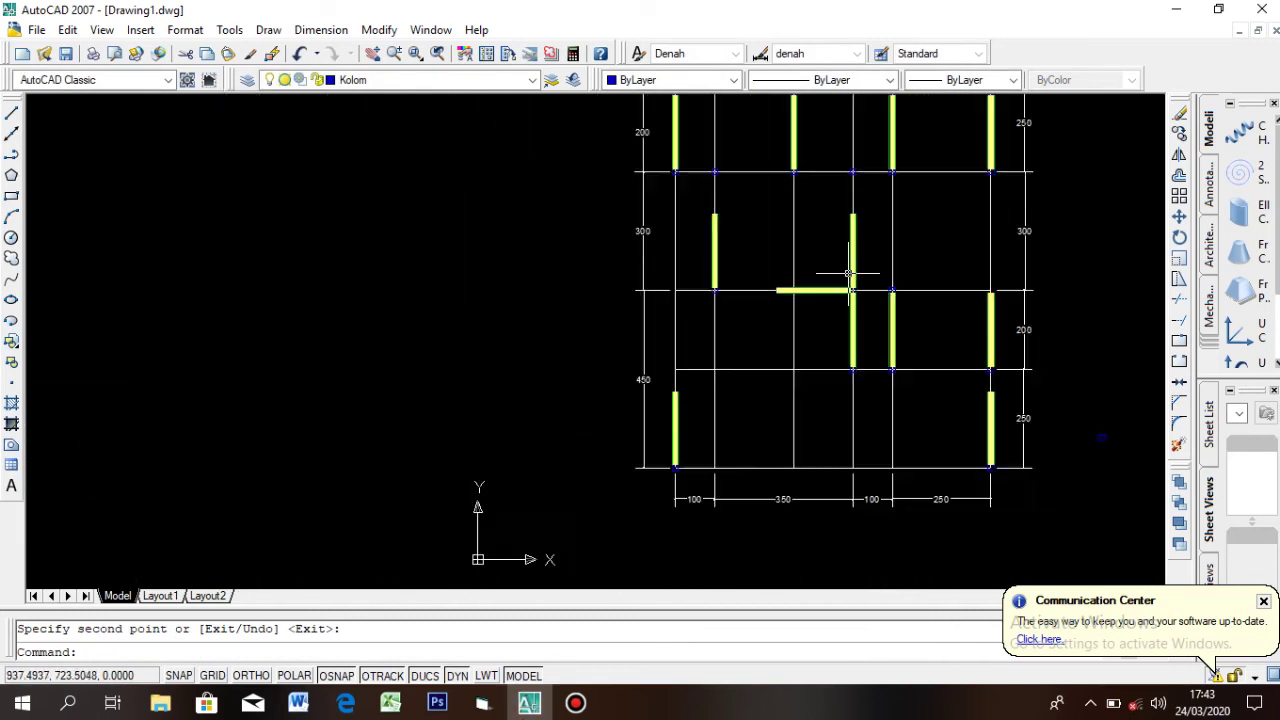
pyautogui.scroll(5, 866, 280)
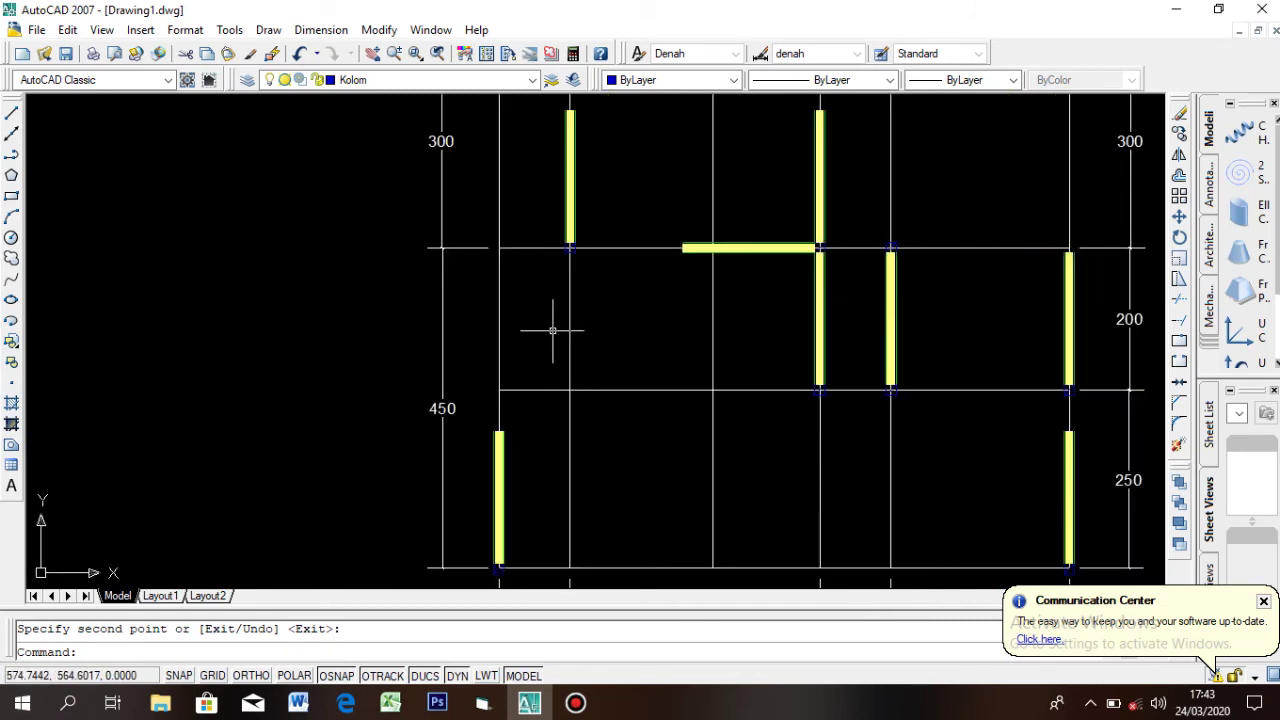
pyautogui.scroll(-3, 890, 260)
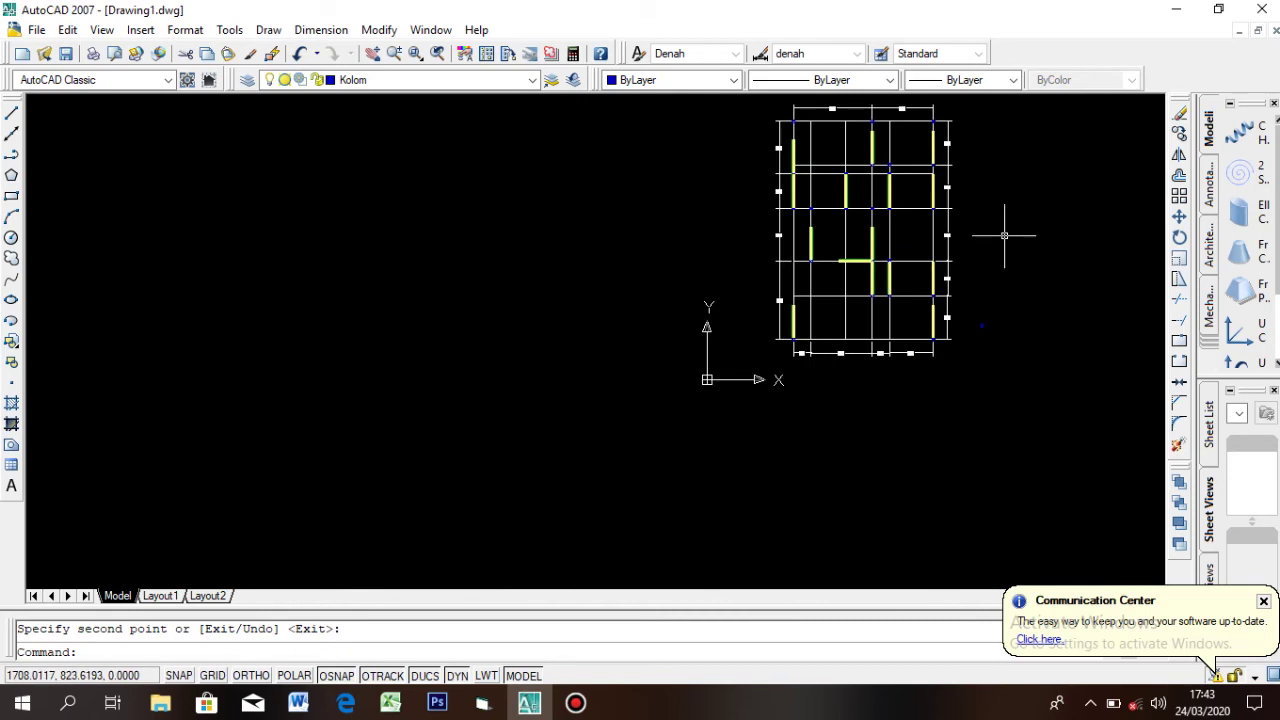
pyautogui.scroll(5, 1004, 235)
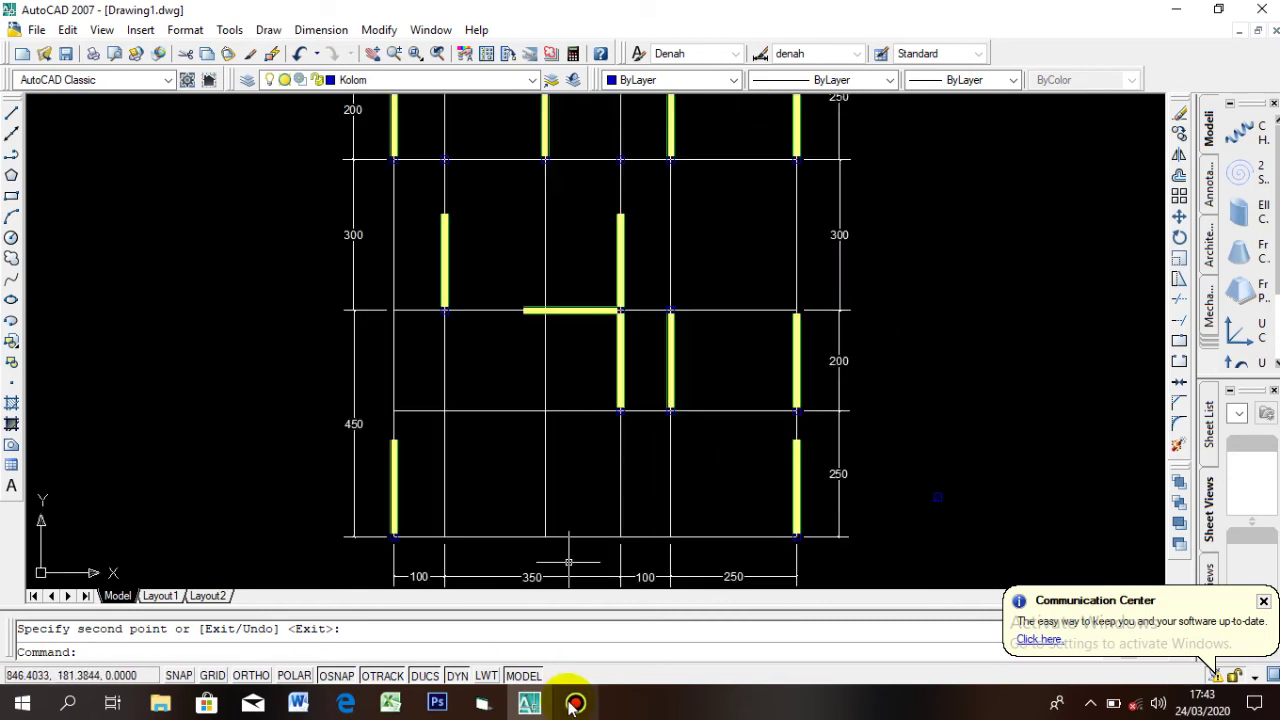
pyautogui.moveTo(575, 705)
pyautogui.click(595, 597)
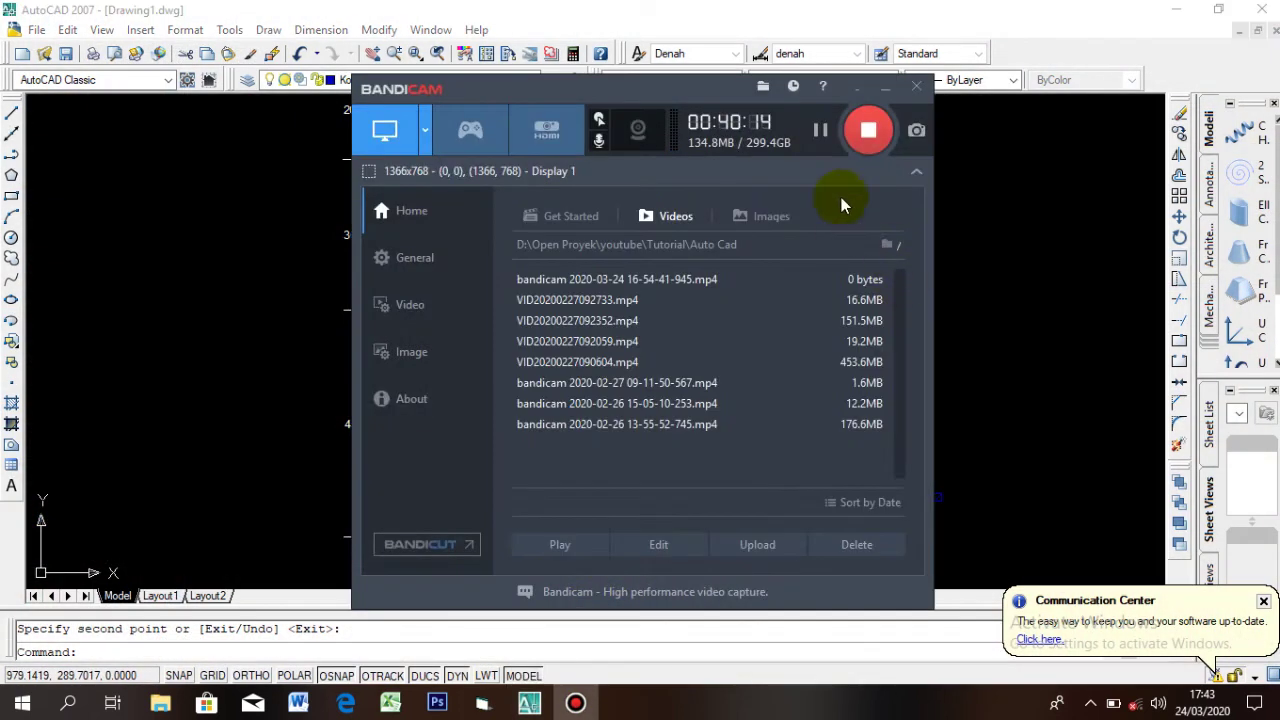
pyautogui.click(820, 129)
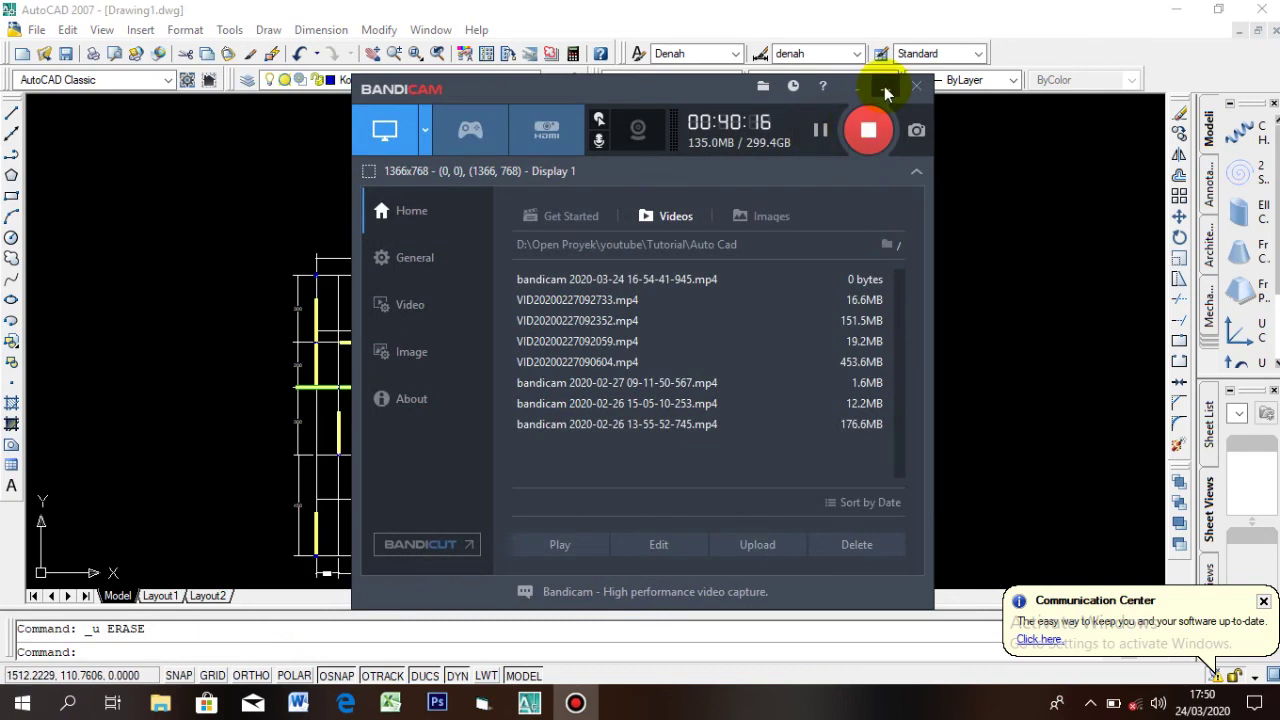
pyautogui.click(885, 90)
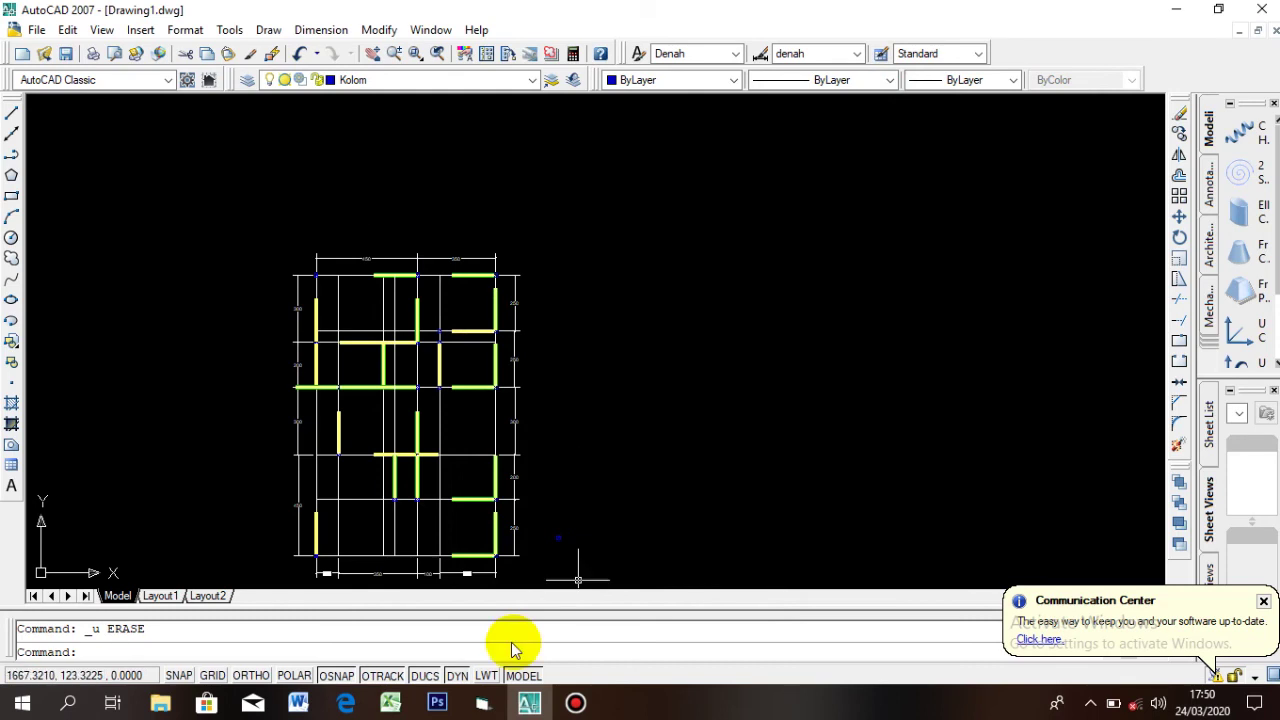
# Examine the horizontal and vertical walls and their columns in the lower half of the floor plan
pyautogui.scroll(4, 413, 464)
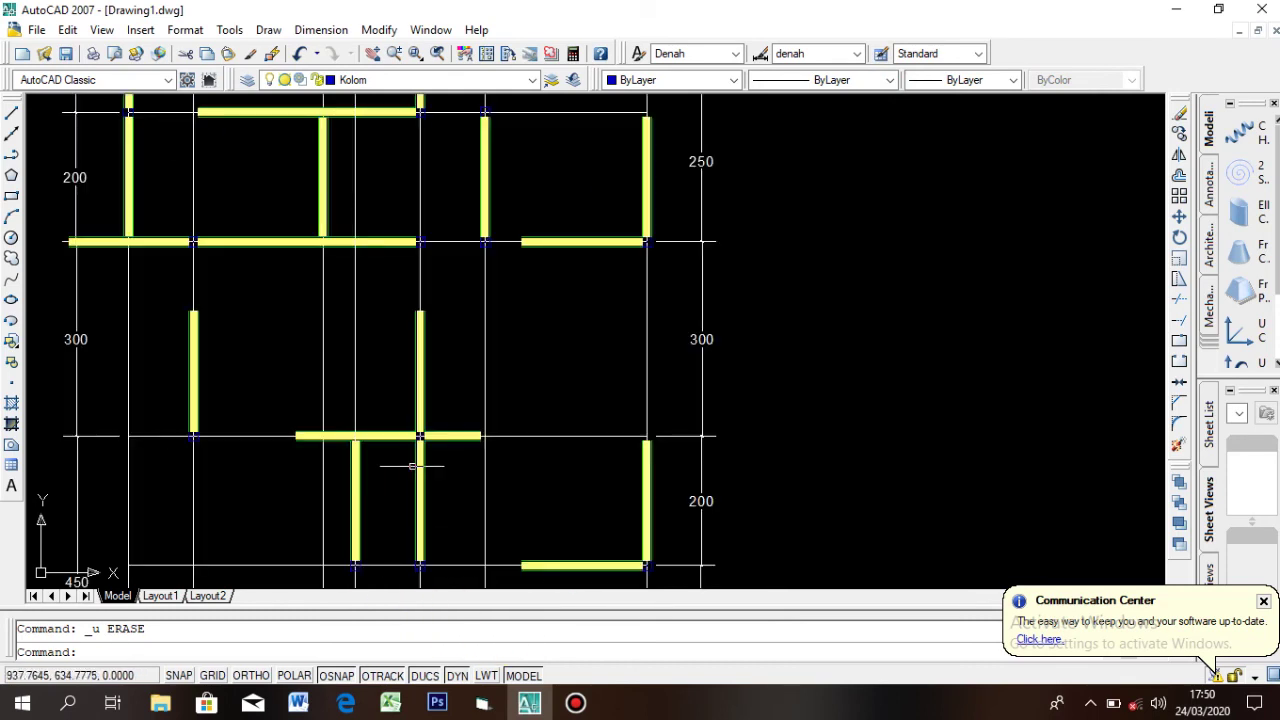
pyautogui.scroll(-6, 413, 466)
pyautogui.scroll(4, 530, 517)
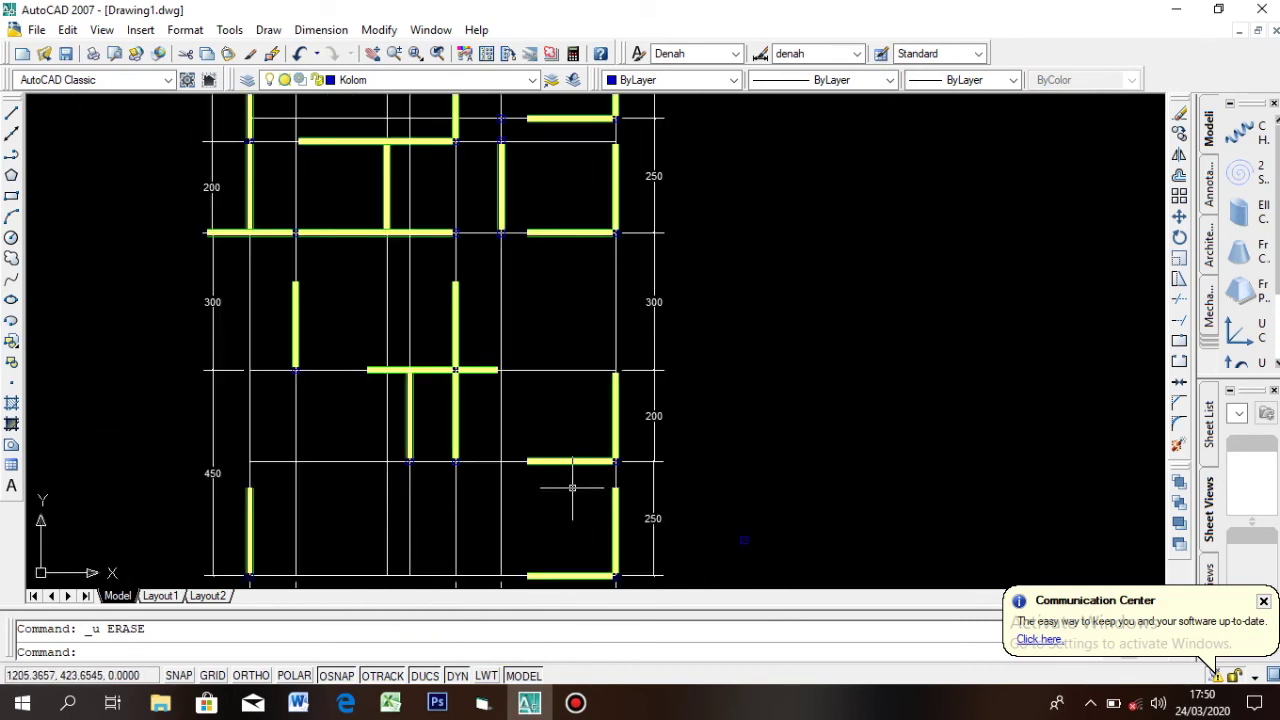
pyautogui.scroll(5, 586, 471)
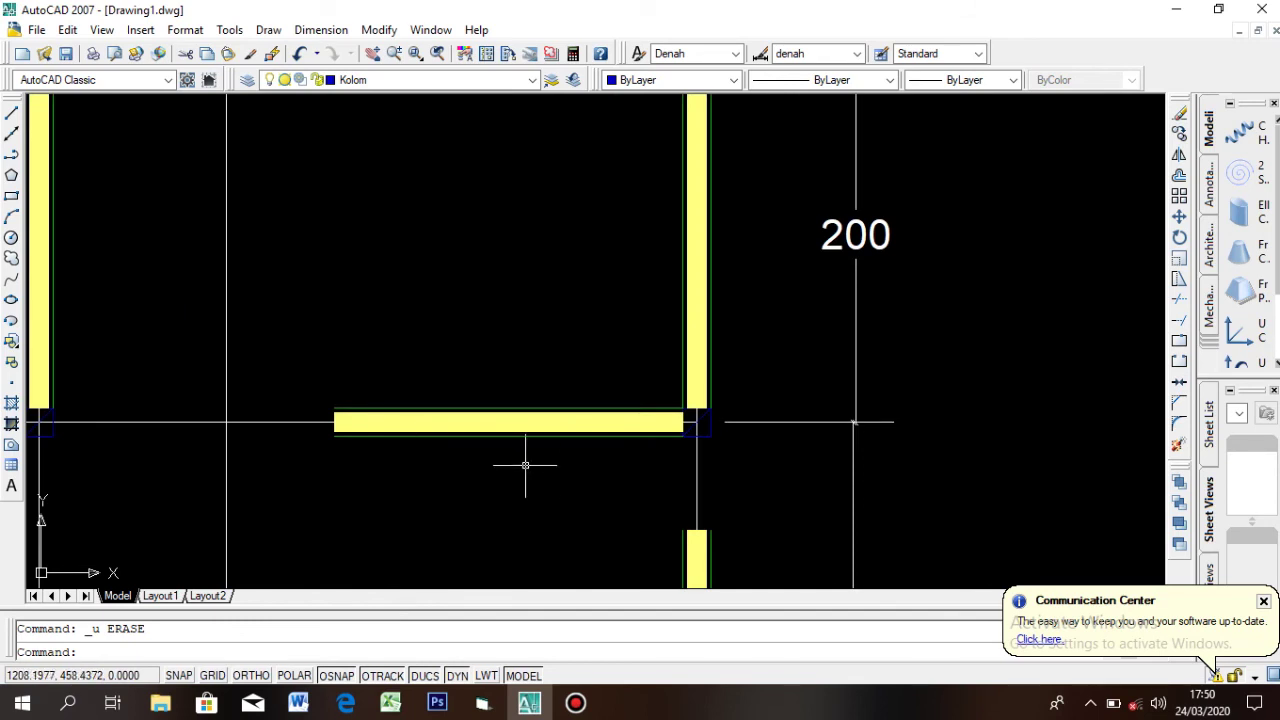
pyautogui.scroll(-1, 560, 465)
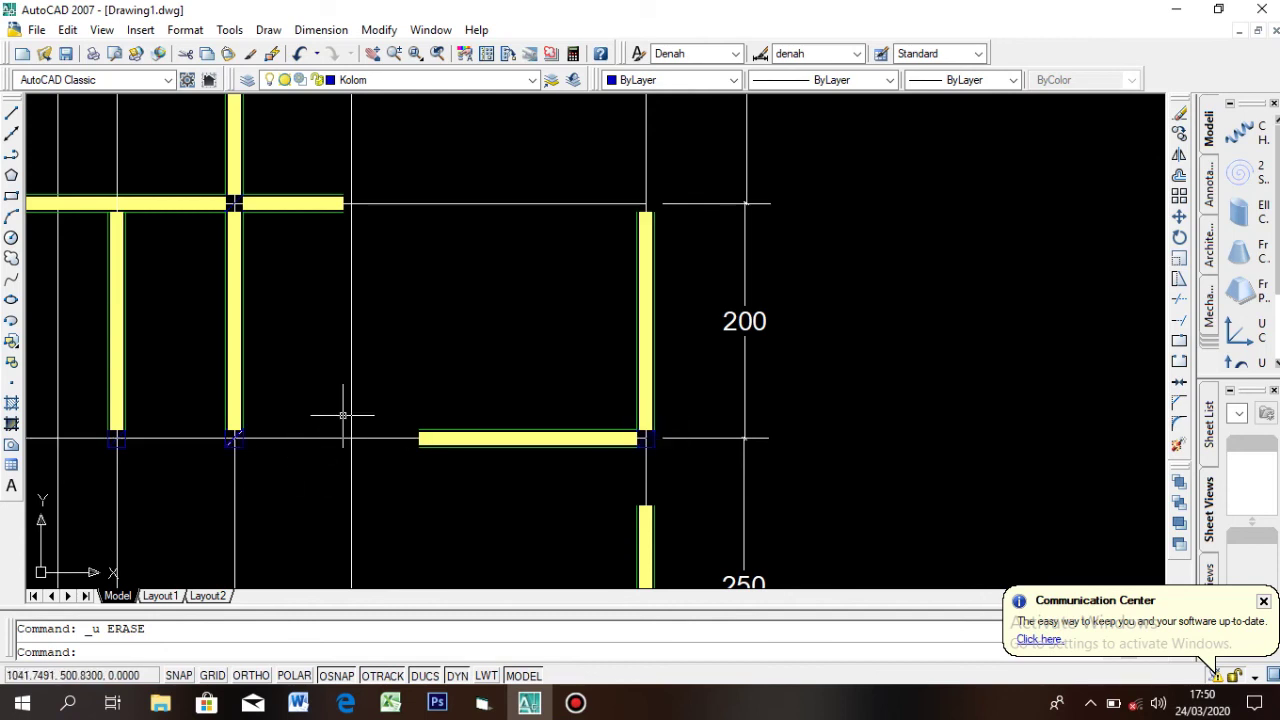
pyautogui.scroll(-3, 343, 414)
pyautogui.scroll(2, 262, 438)
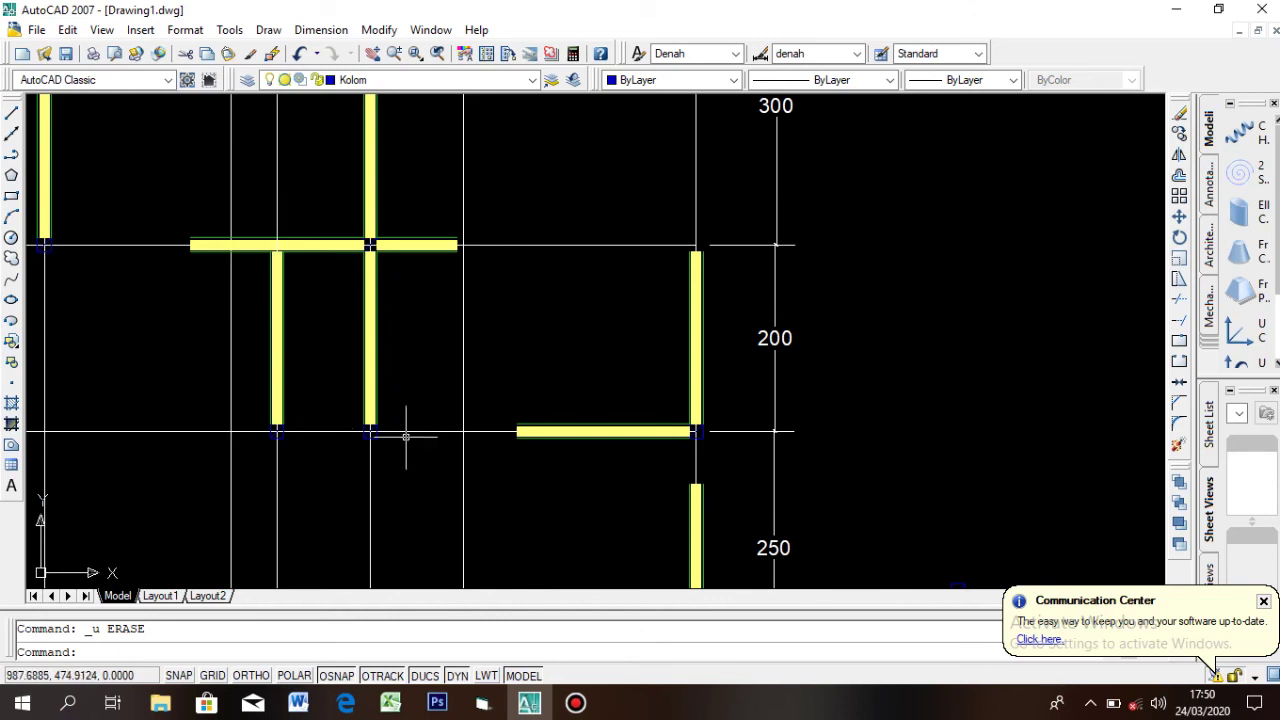
pyautogui.scroll(2, 375, 432)
pyautogui.scroll(-3, 390, 432)
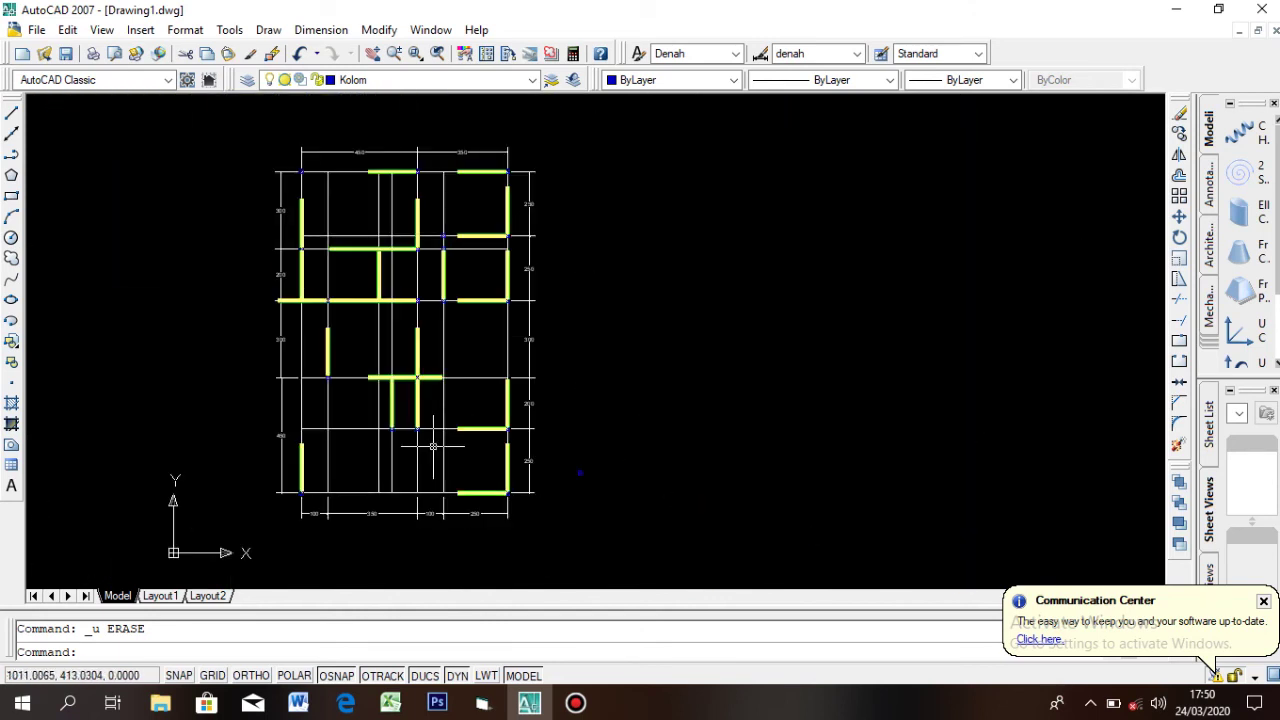
pyautogui.scroll(2, 428, 434)
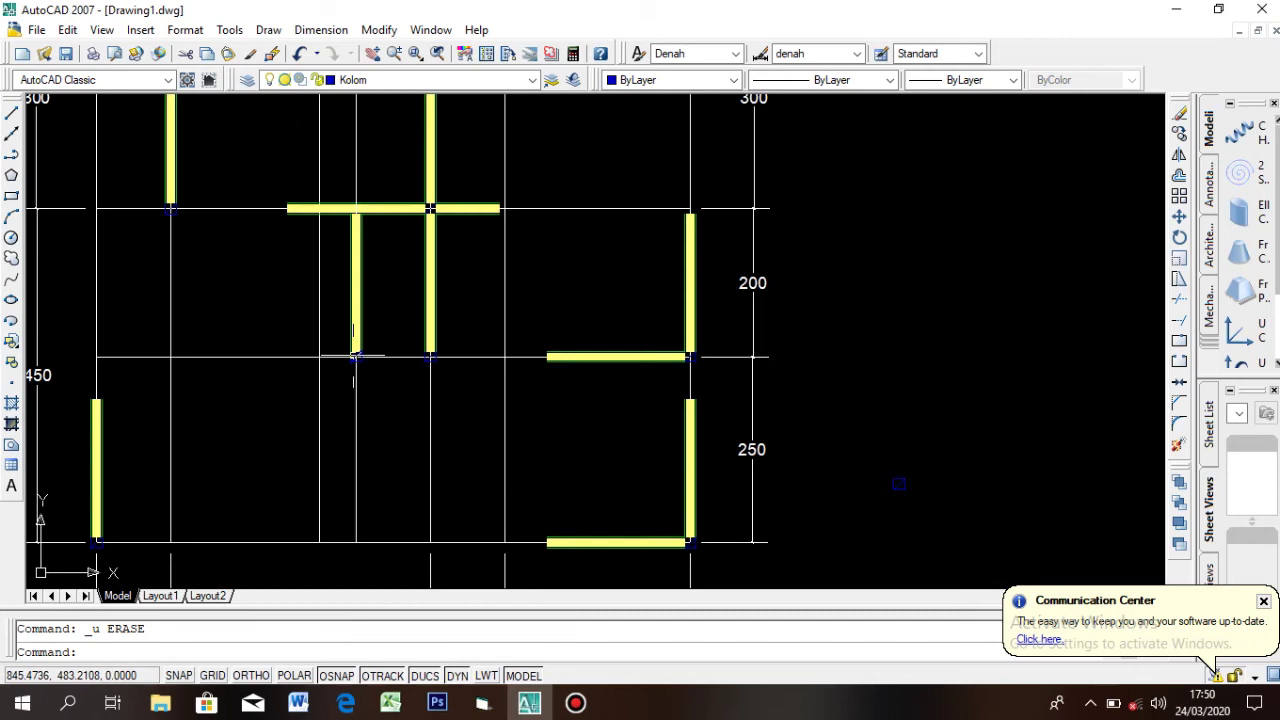
pyautogui.scroll(3, 385, 340)
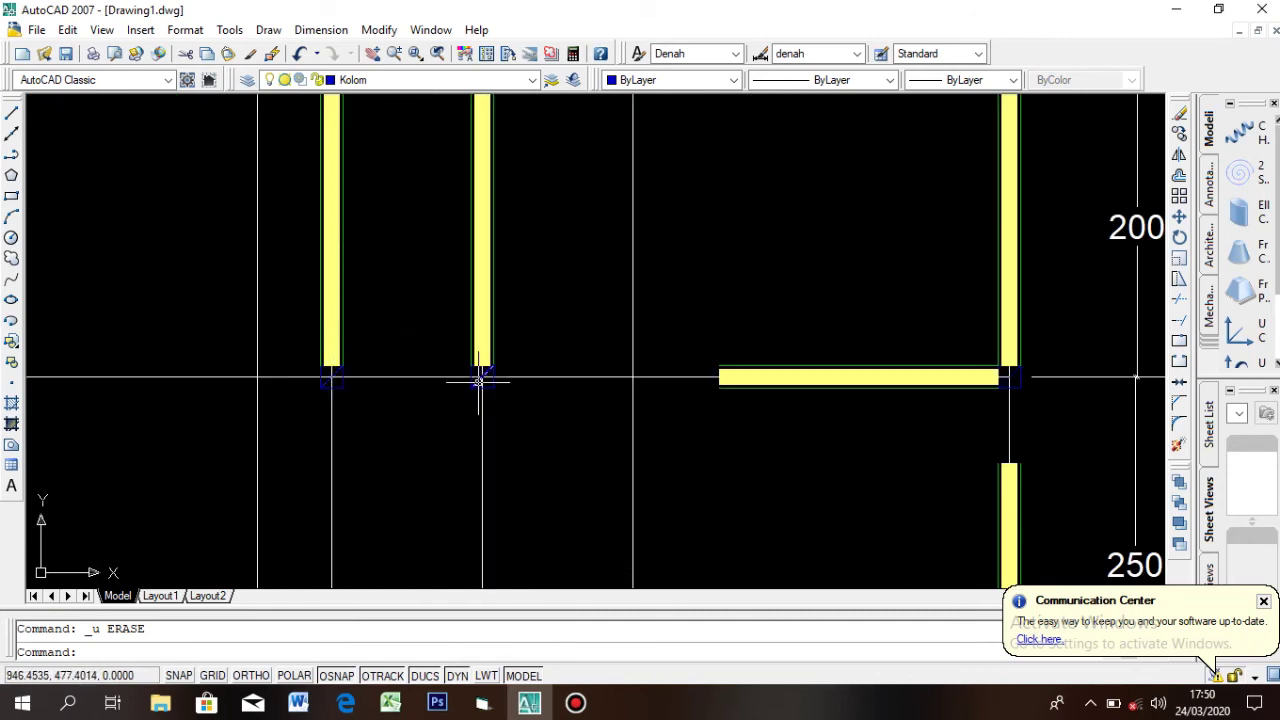
# Examine how the wall segments meet the columns around the 200 bay in the floor plan's lower half
pyautogui.scroll(-4, 465, 318)
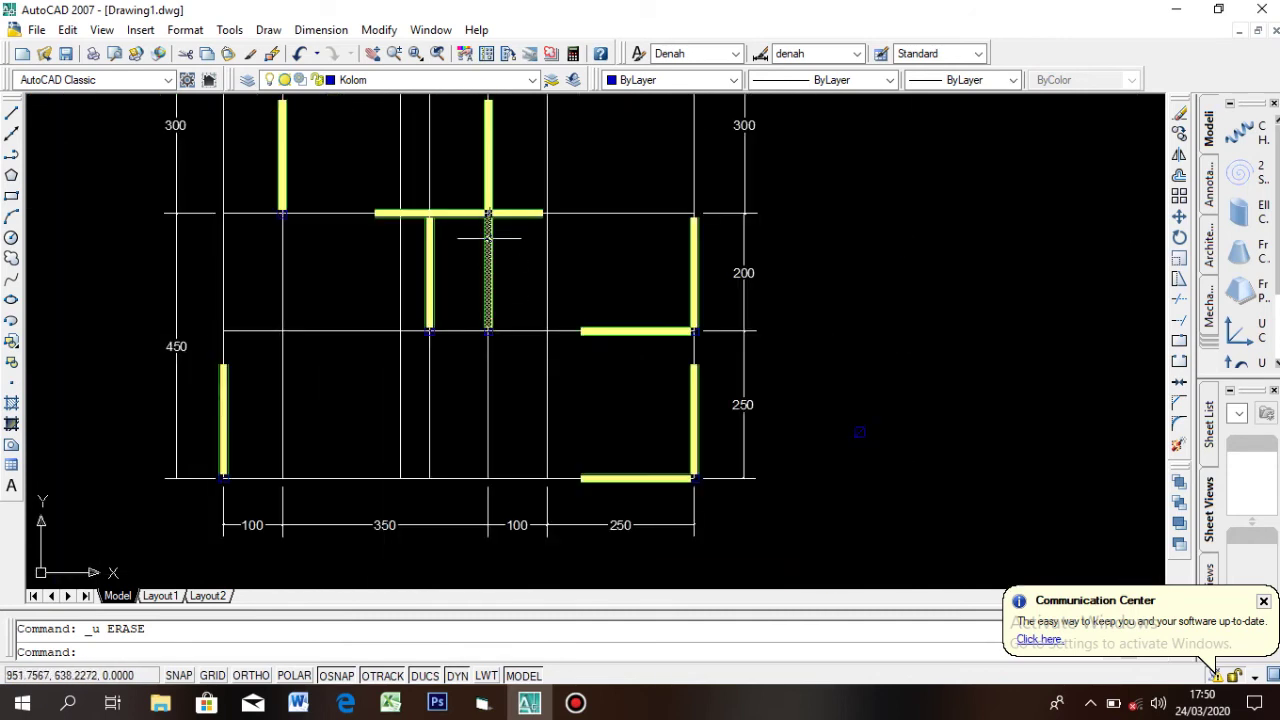
pyautogui.scroll(3, 490, 236)
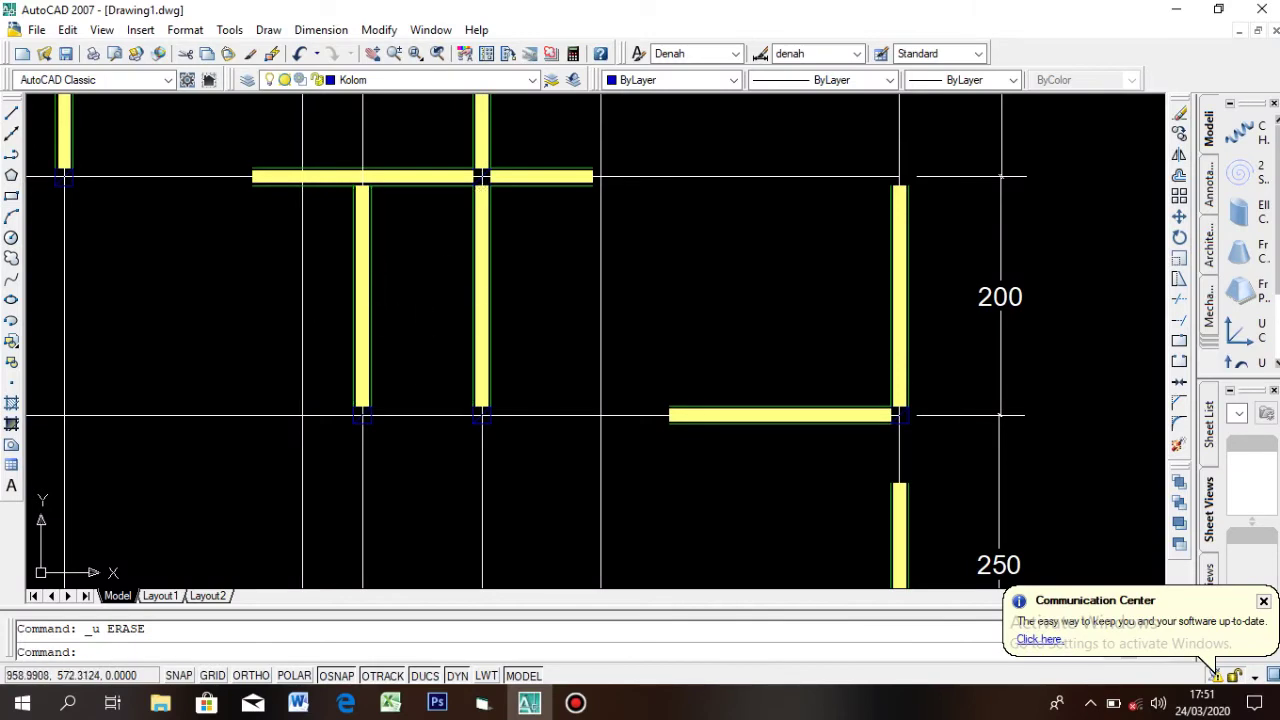
pyautogui.scroll(-2, 499, 300)
pyautogui.scroll(3, 466, 260)
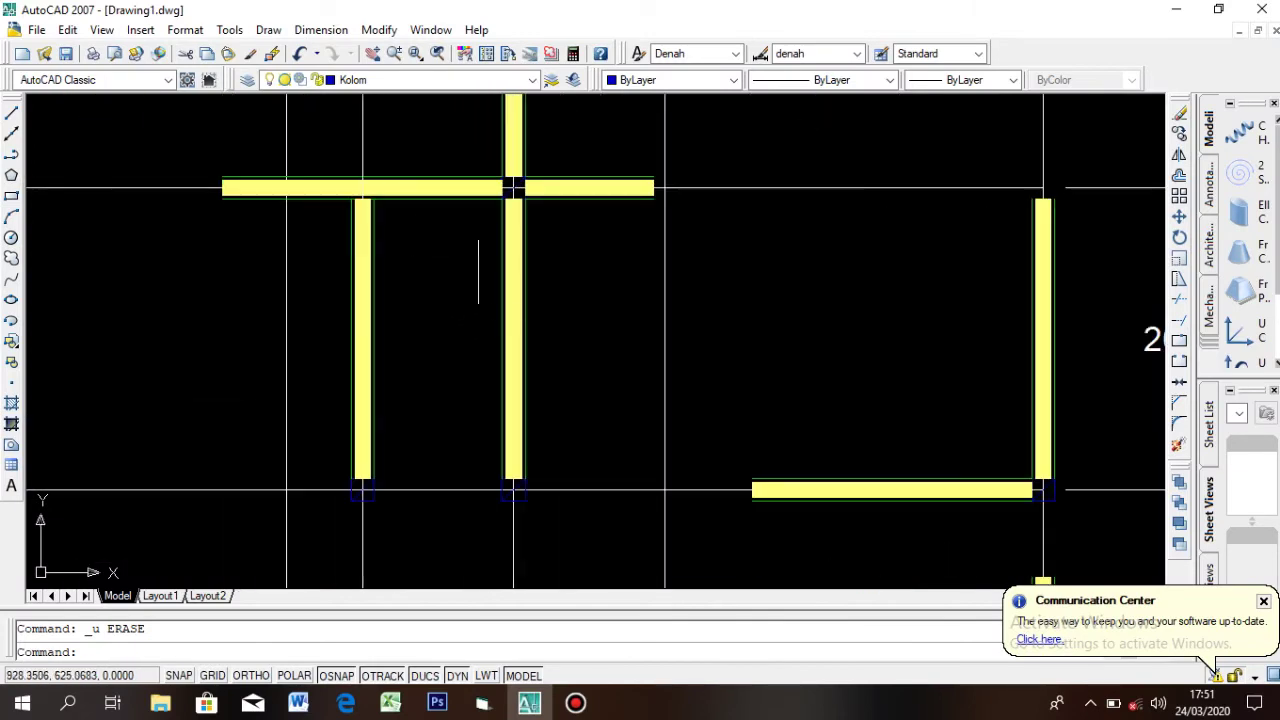
pyautogui.scroll(-2, 476, 444)
pyautogui.scroll(3, 491, 400)
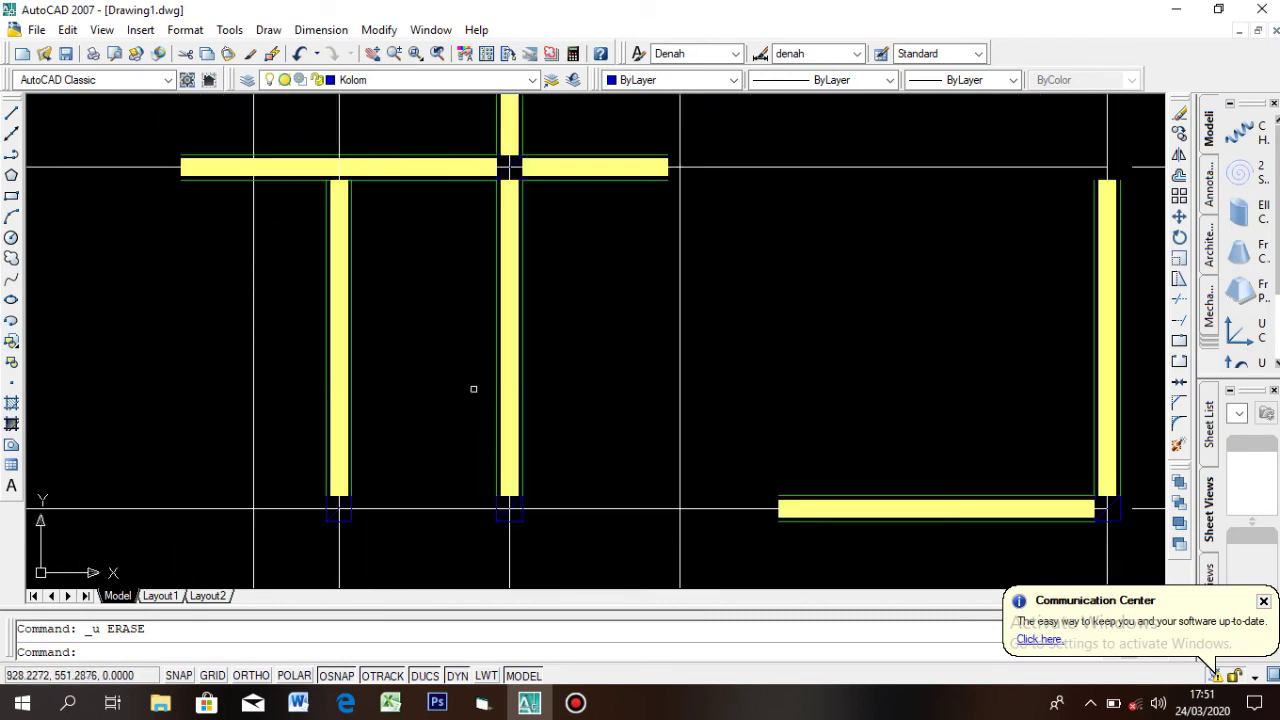
pyautogui.scroll(-3, 655, 373)
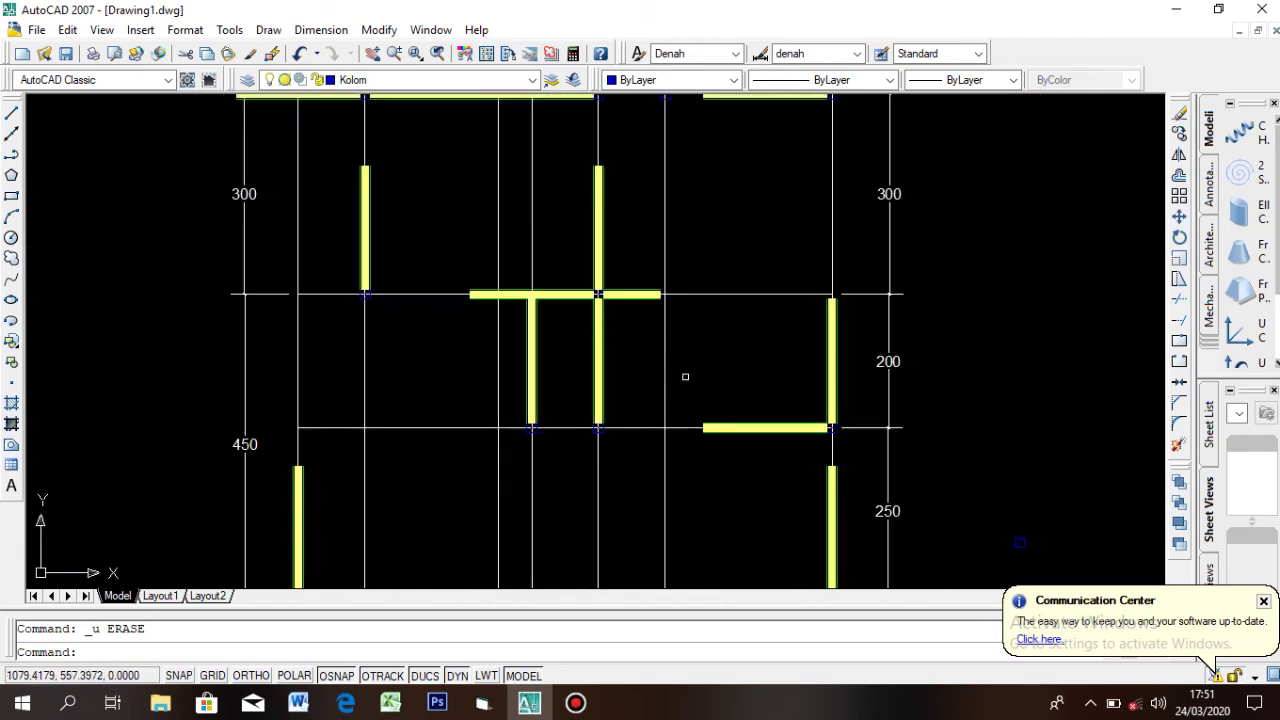
pyautogui.scroll(-2, 660, 378)
pyautogui.scroll(1, 625, 376)
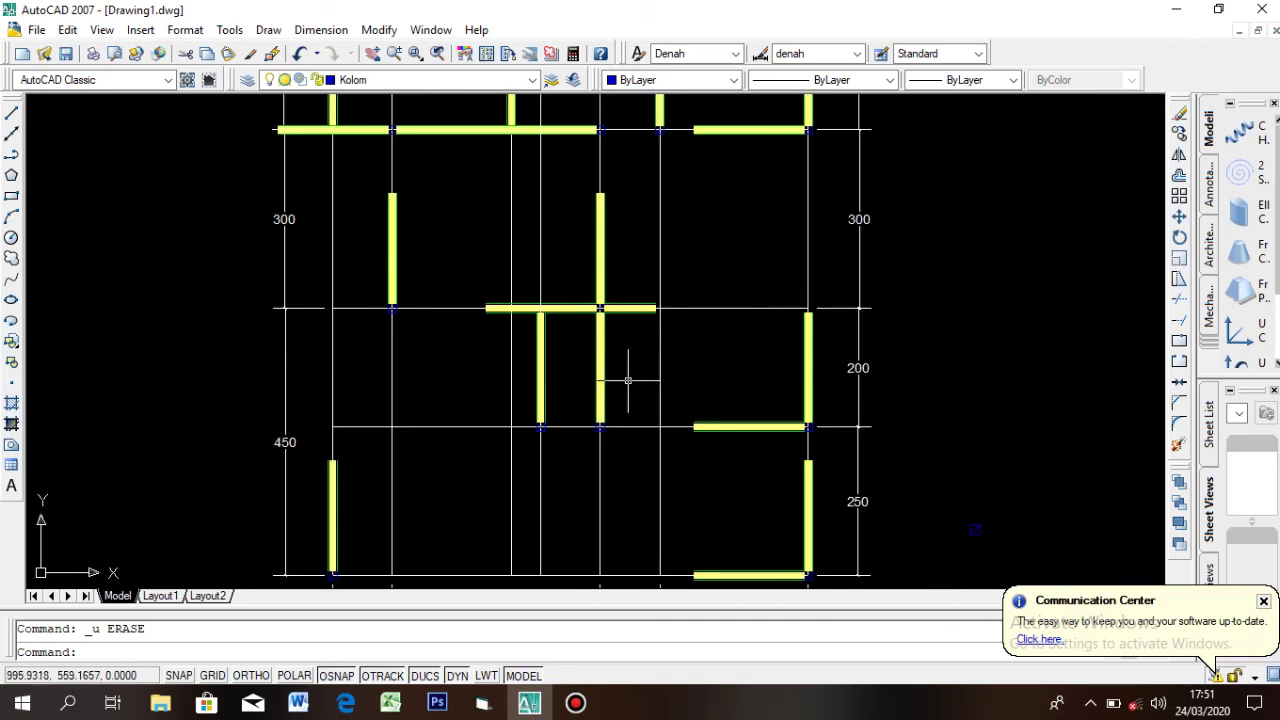
pyautogui.scroll(3, 585, 480)
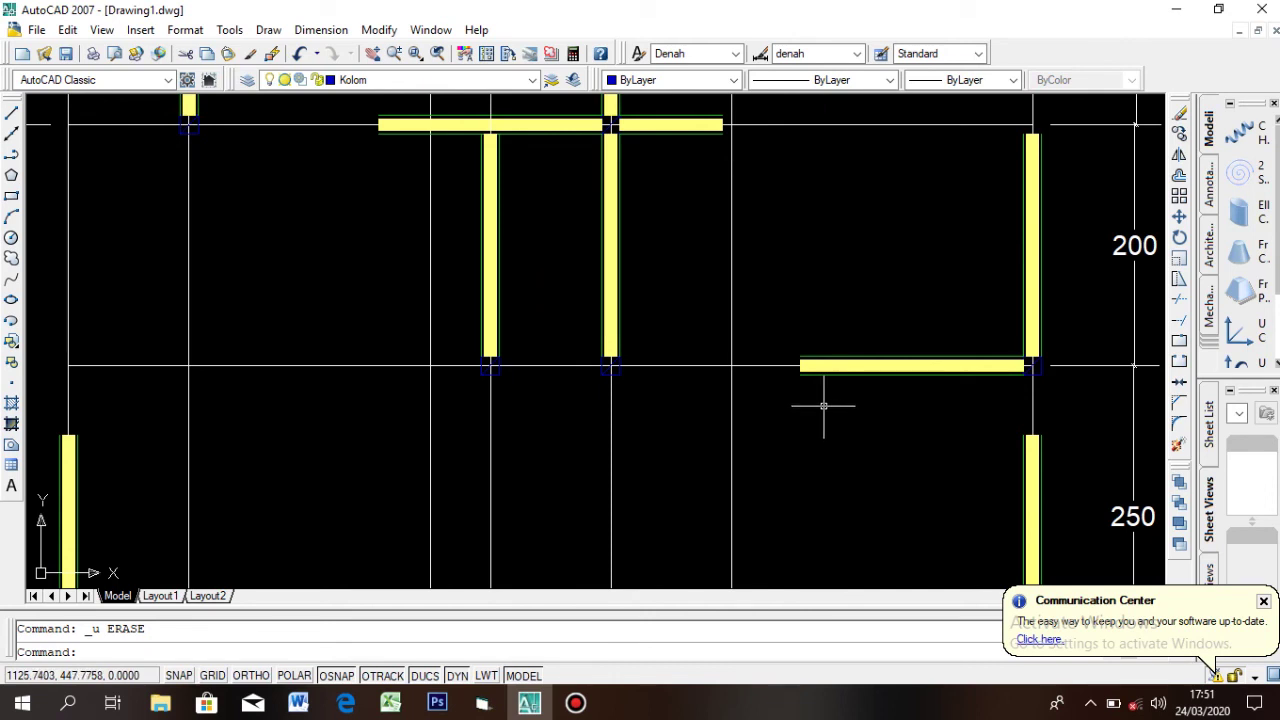
# Stretch the free end of the horizontal wall and its fill between the 200 and 250 bays to the column between the 350 and 100 bays
pyautogui.scroll(5, 819, 394)
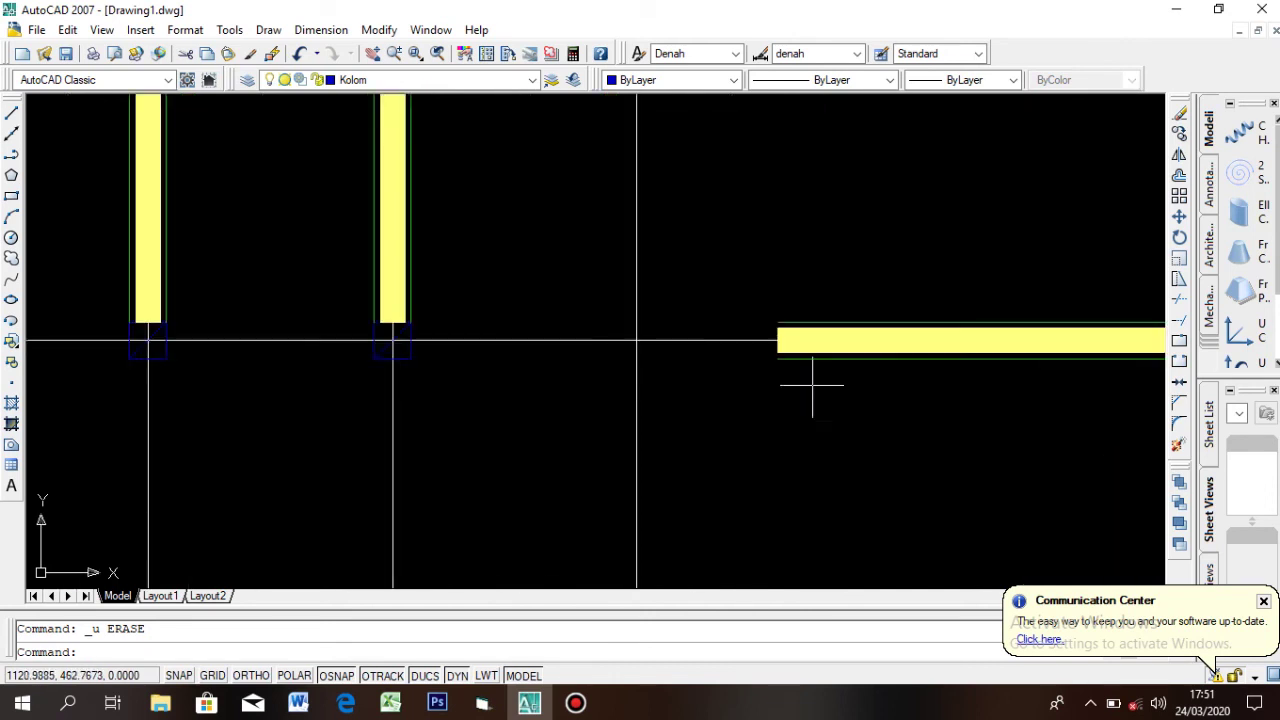
pyautogui.click(779, 363)
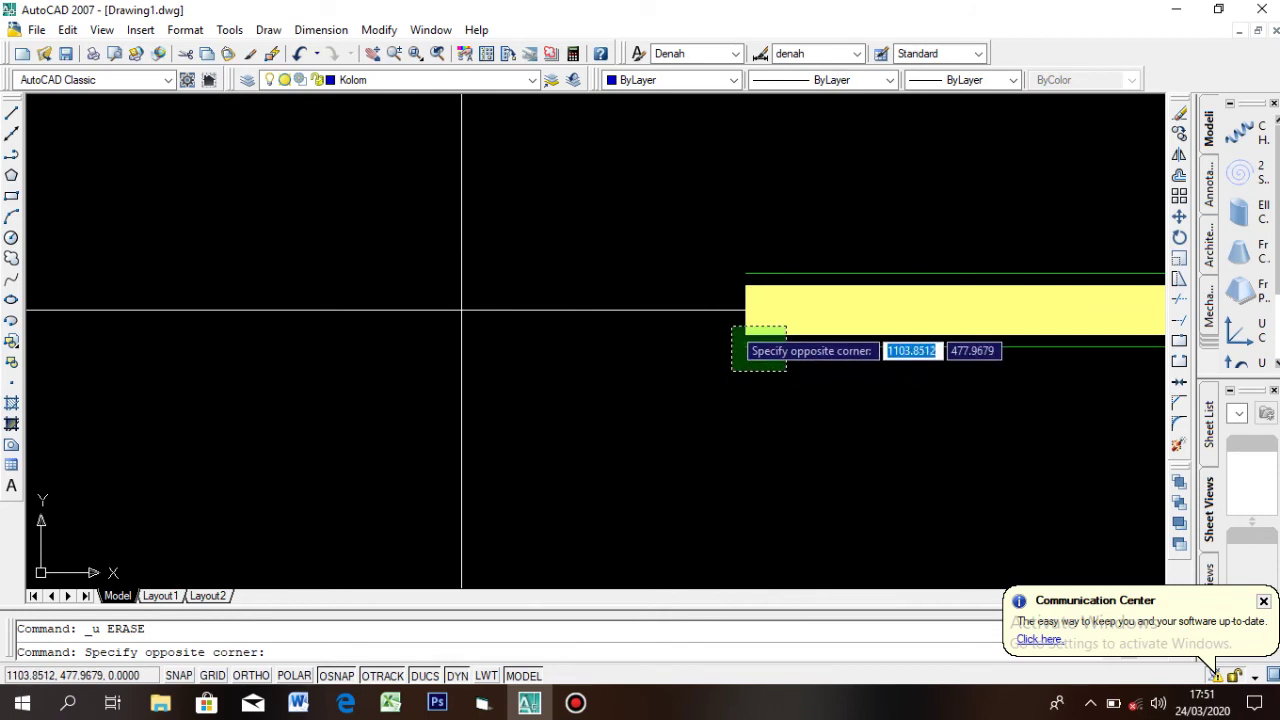
pyautogui.click(752, 340)
pyautogui.scroll(-4, 791, 423)
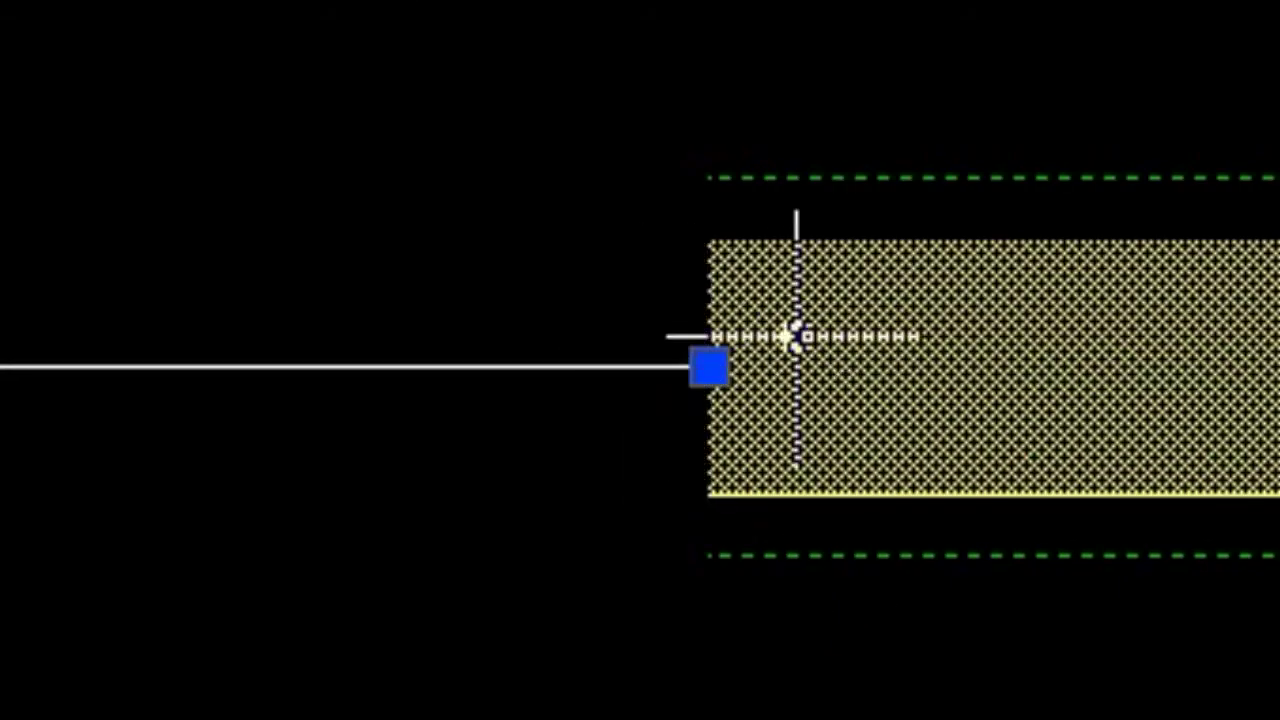
pyautogui.click(710, 367)
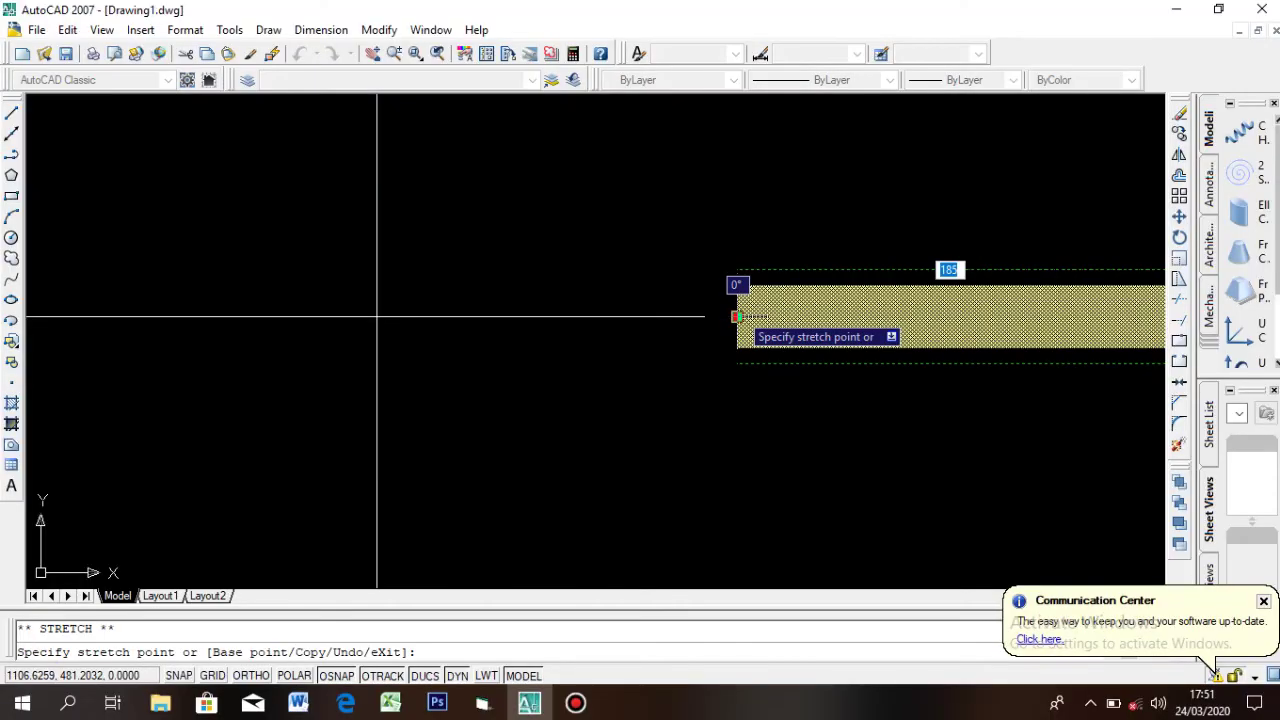
pyautogui.scroll(-2, 736, 317)
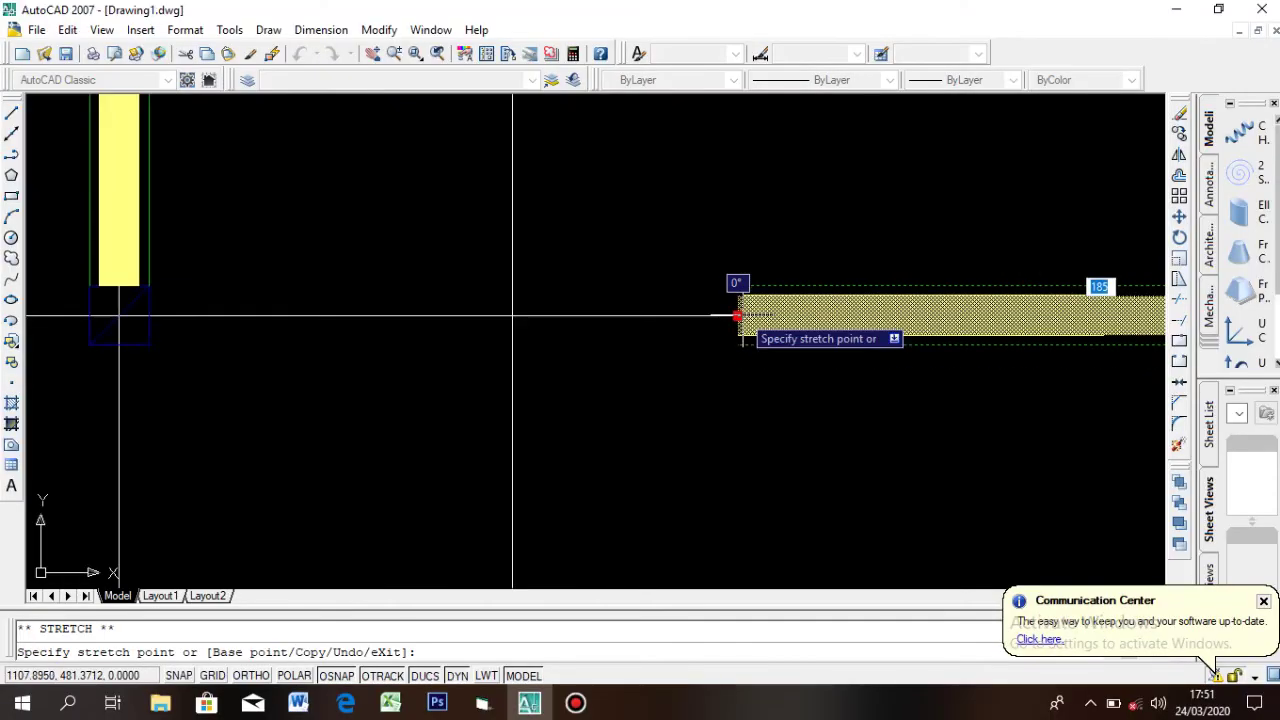
pyautogui.click(511, 317)
pyautogui.scroll(-3, 572, 417)
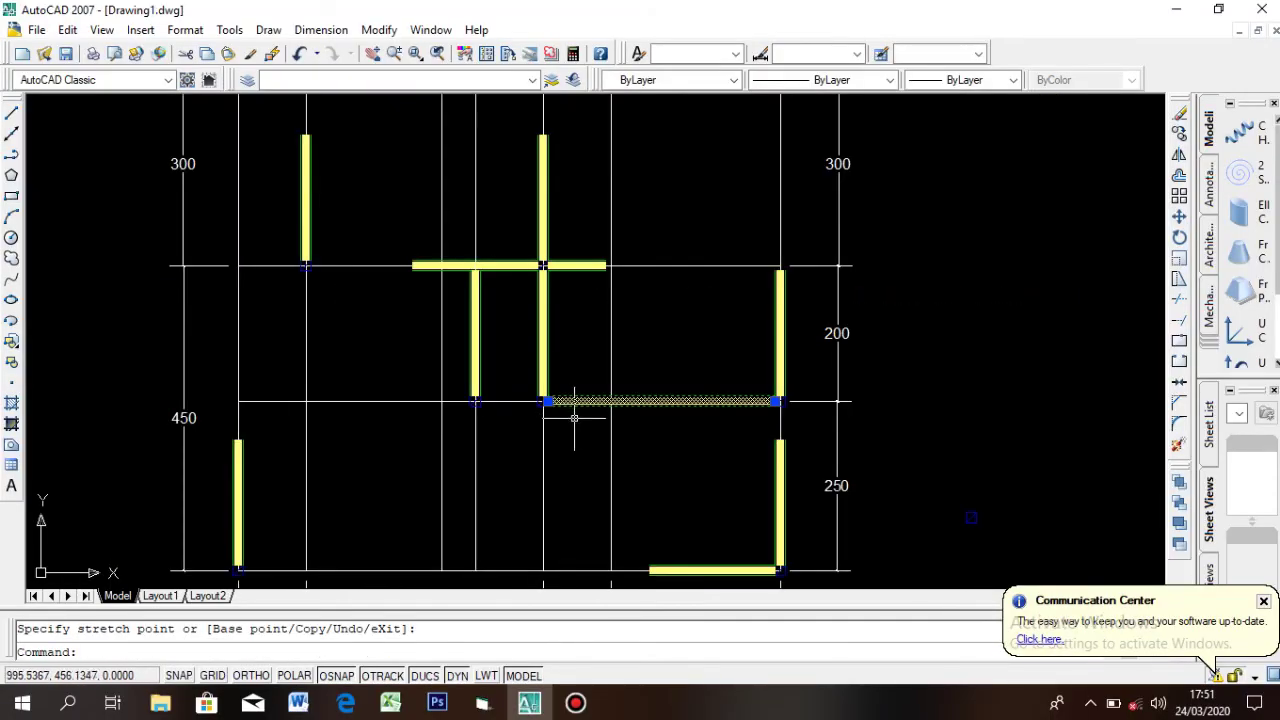
pyautogui.scroll(2, 700, 288)
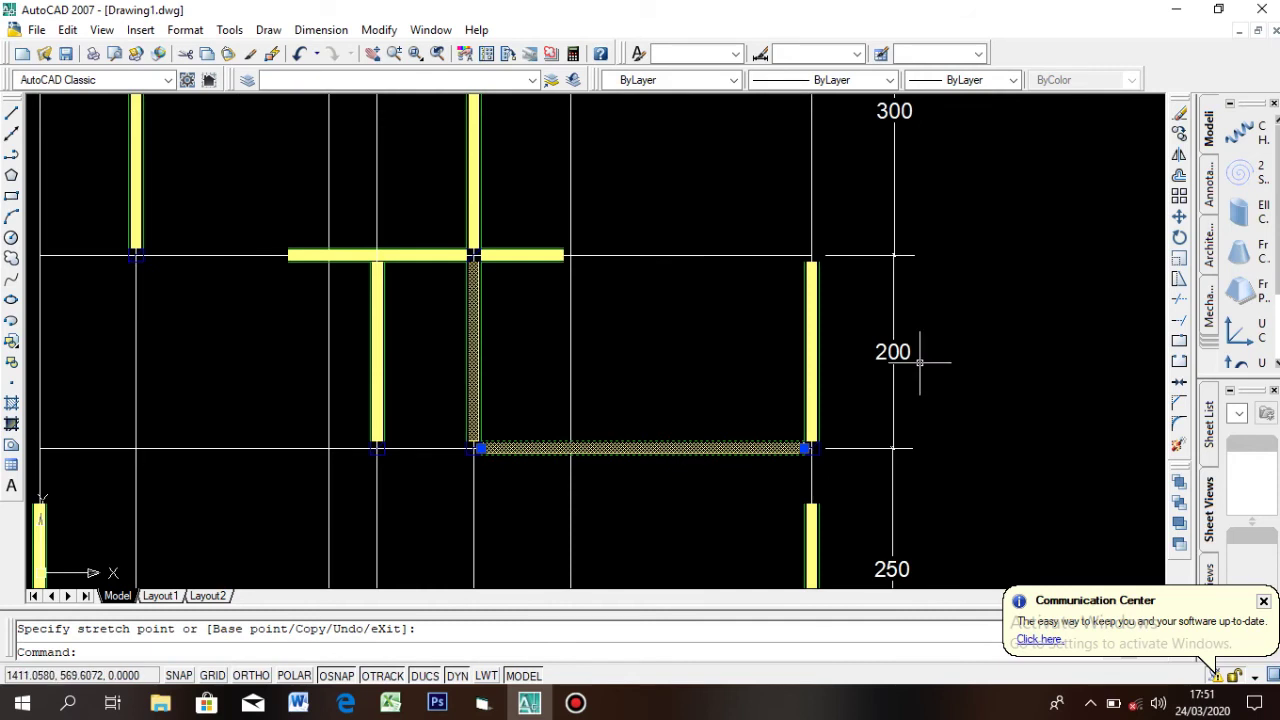
pyautogui.scroll(-6, 920, 354)
# Try to erase the inner vertical grid lines together with the selected wall beside the lowest 250 bay, and undo the deletion
pyautogui.scroll(4, 814, 140)
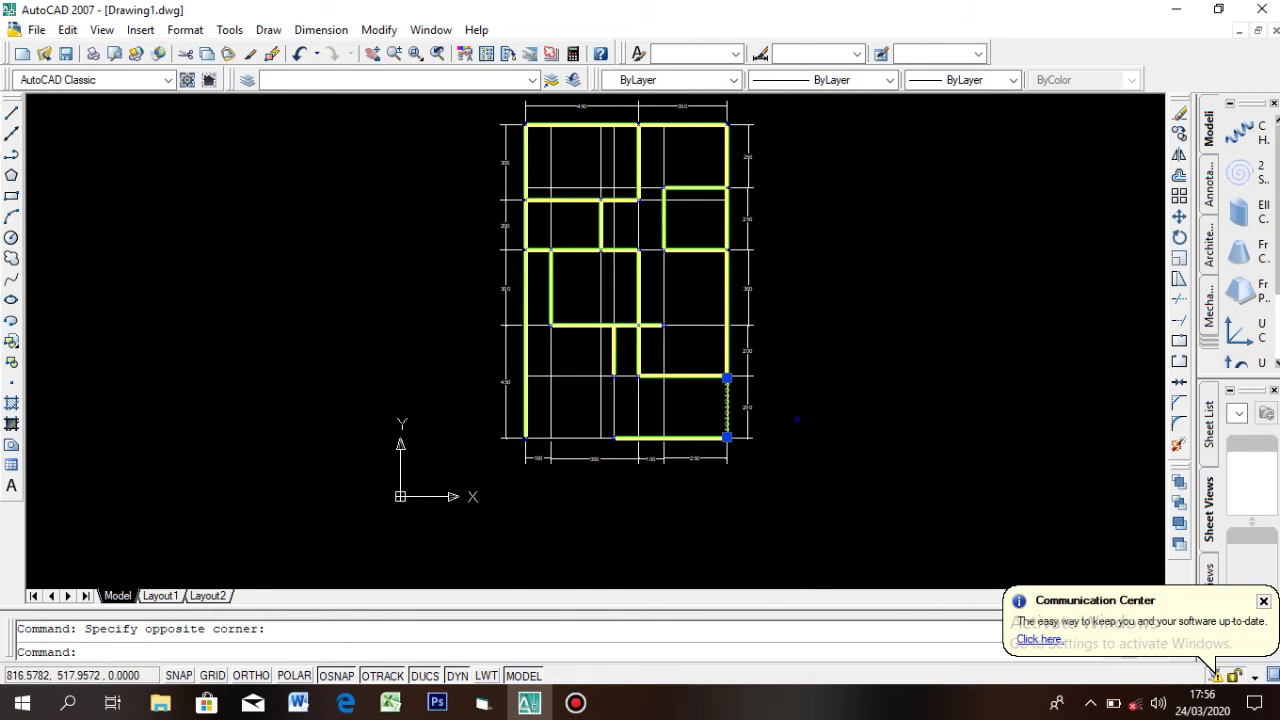
pyautogui.scroll(3, 681, 396)
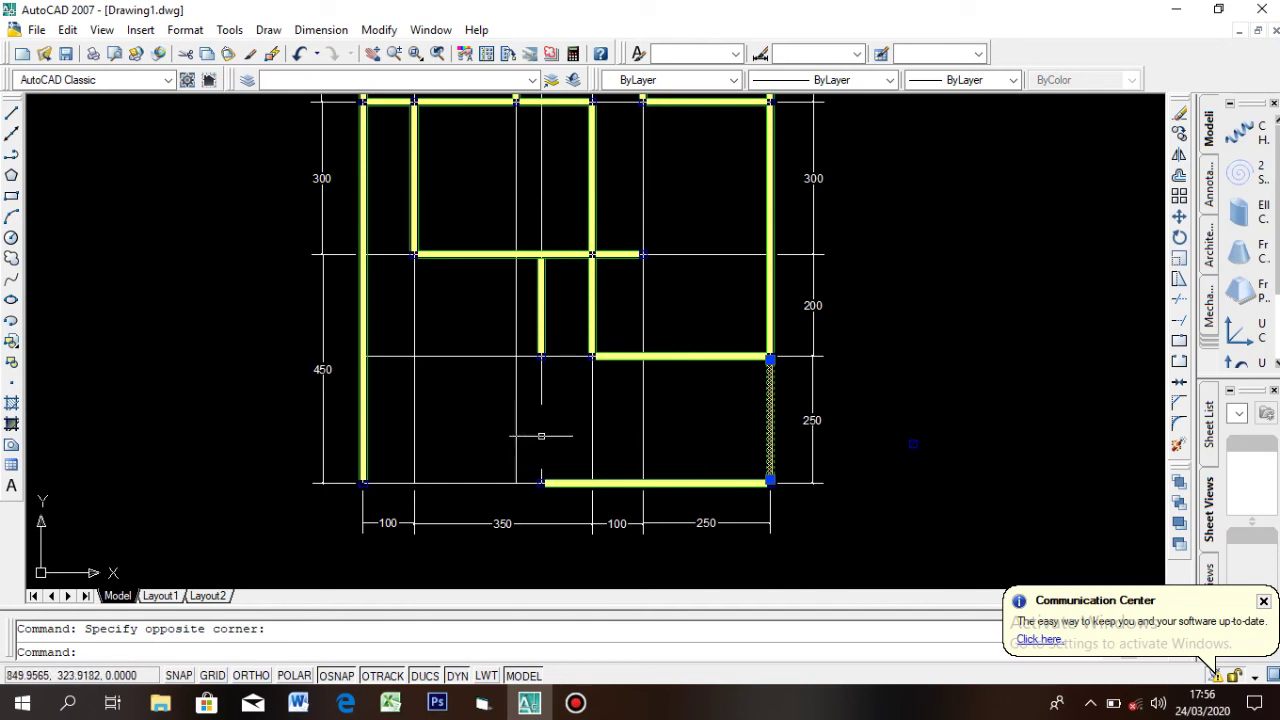
pyautogui.click(701, 441)
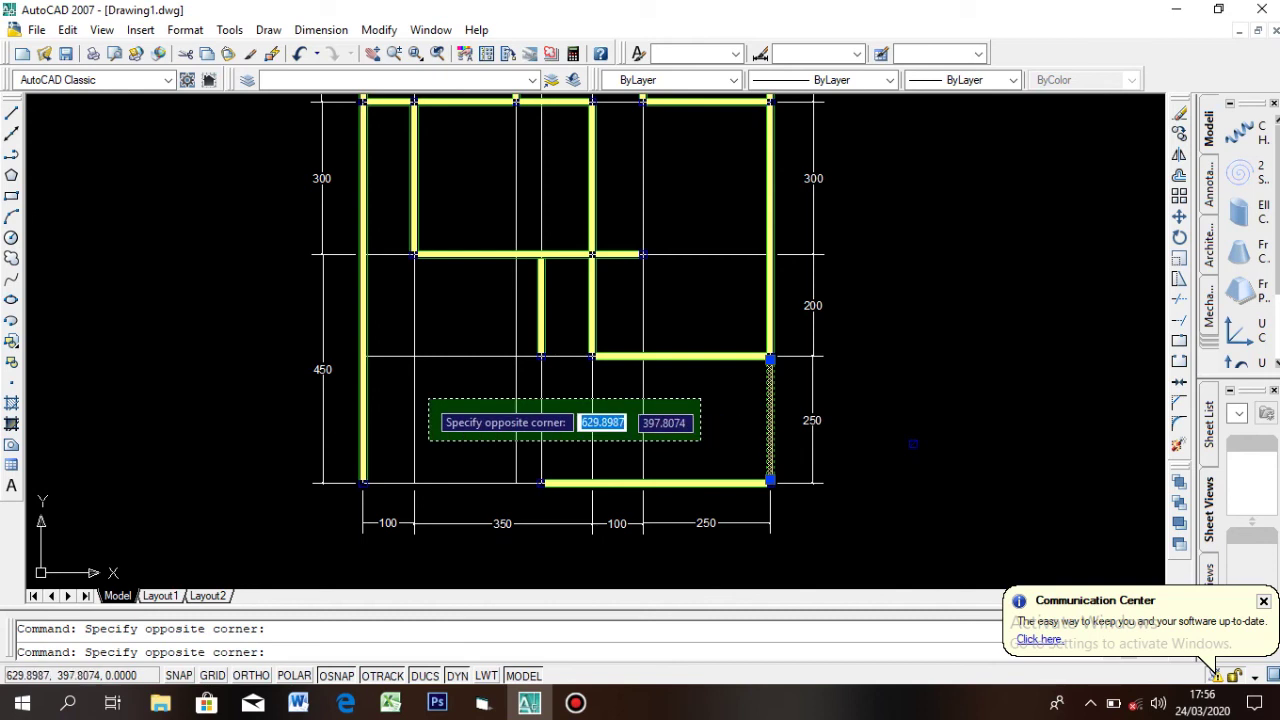
pyautogui.click(375, 384)
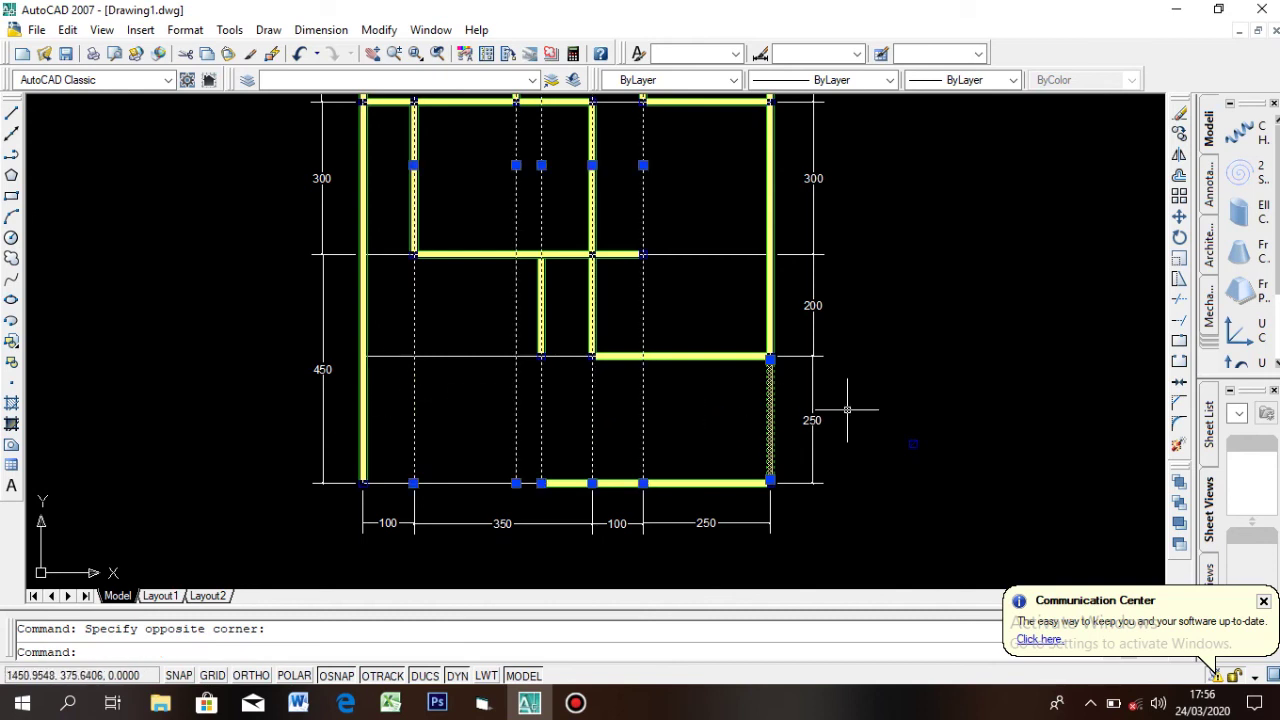
pyautogui.press('Delete')
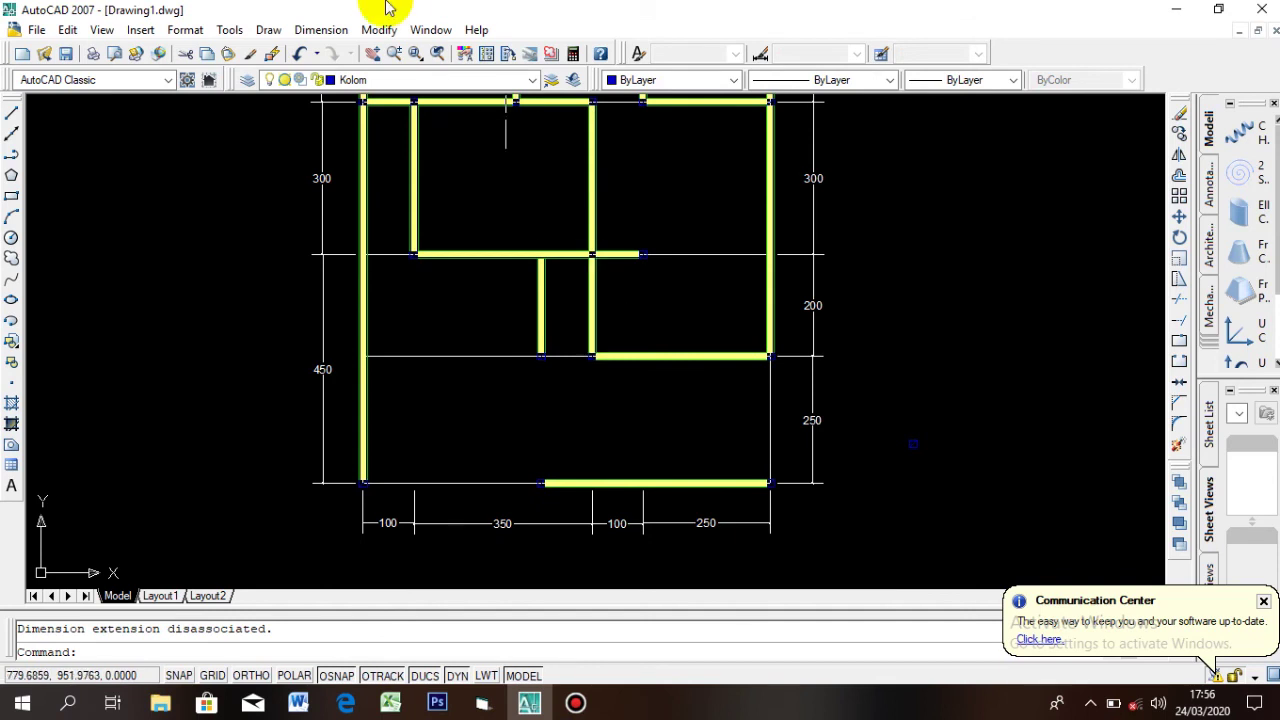
pyautogui.hotkey('ctrl', 'z')
# Erase only the five vertical grid lines inside the floor plan, leaving the walls out of the selection
pyautogui.click(659, 410)
pyautogui.click(418, 373)
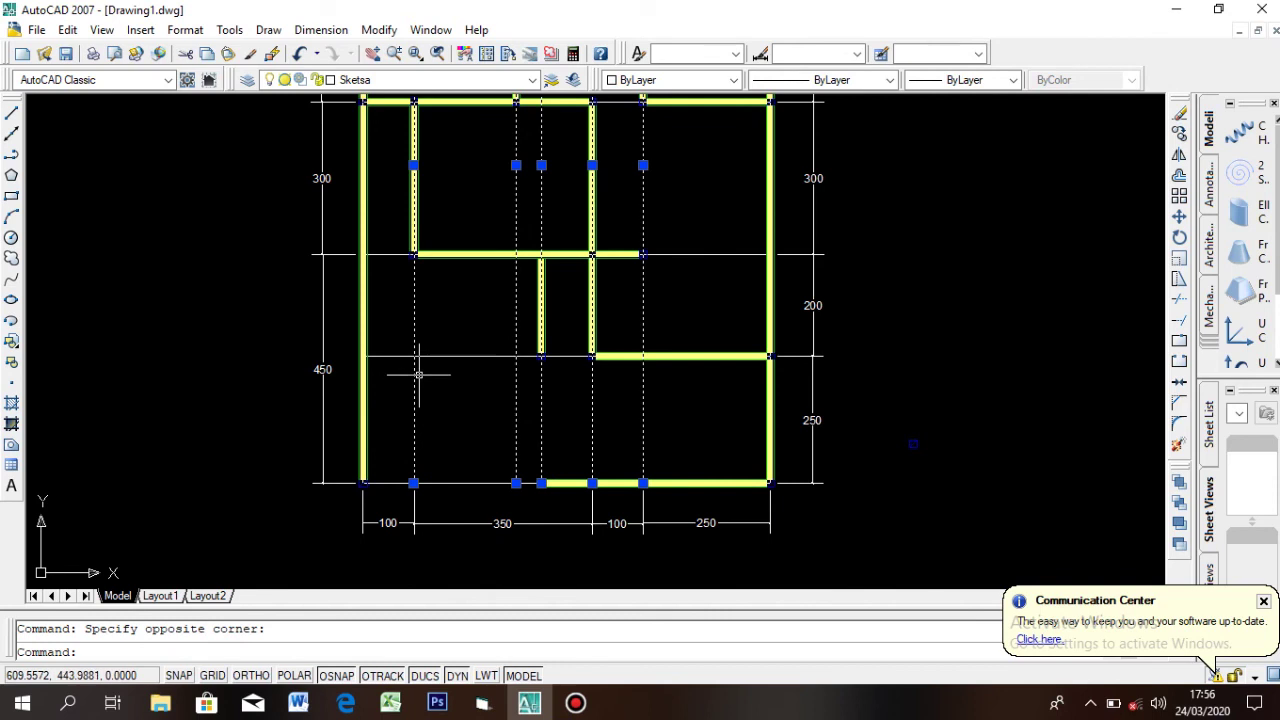
pyautogui.press('Delete')
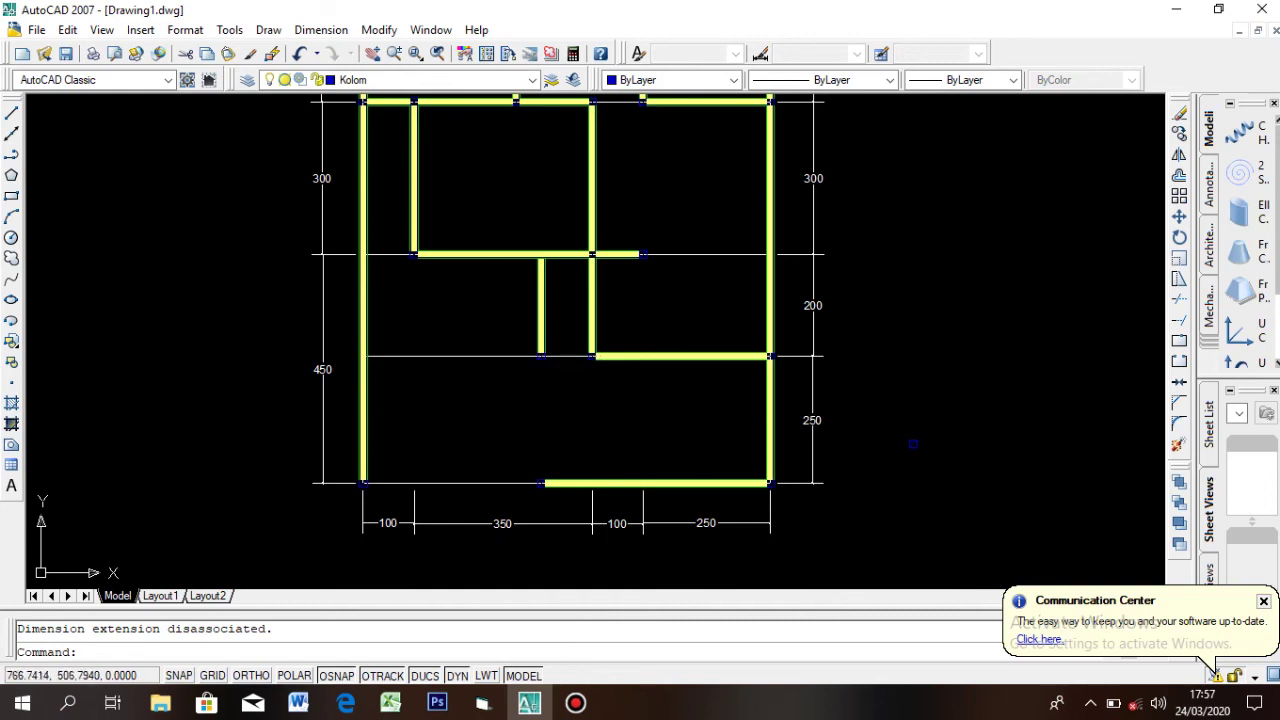
# Erase the five horizontal grid lines that cross the inside of the floor plan
pyautogui.click(462, 355)
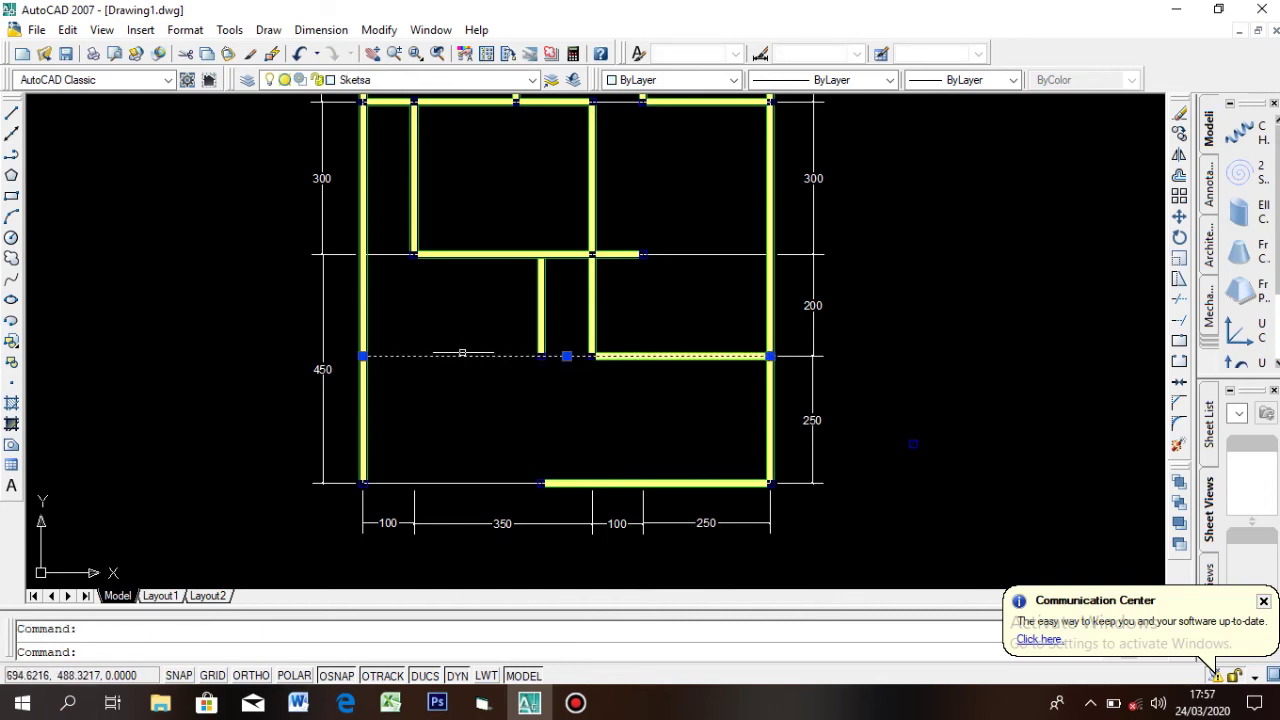
pyautogui.click(386, 257)
pyautogui.click(430, 315)
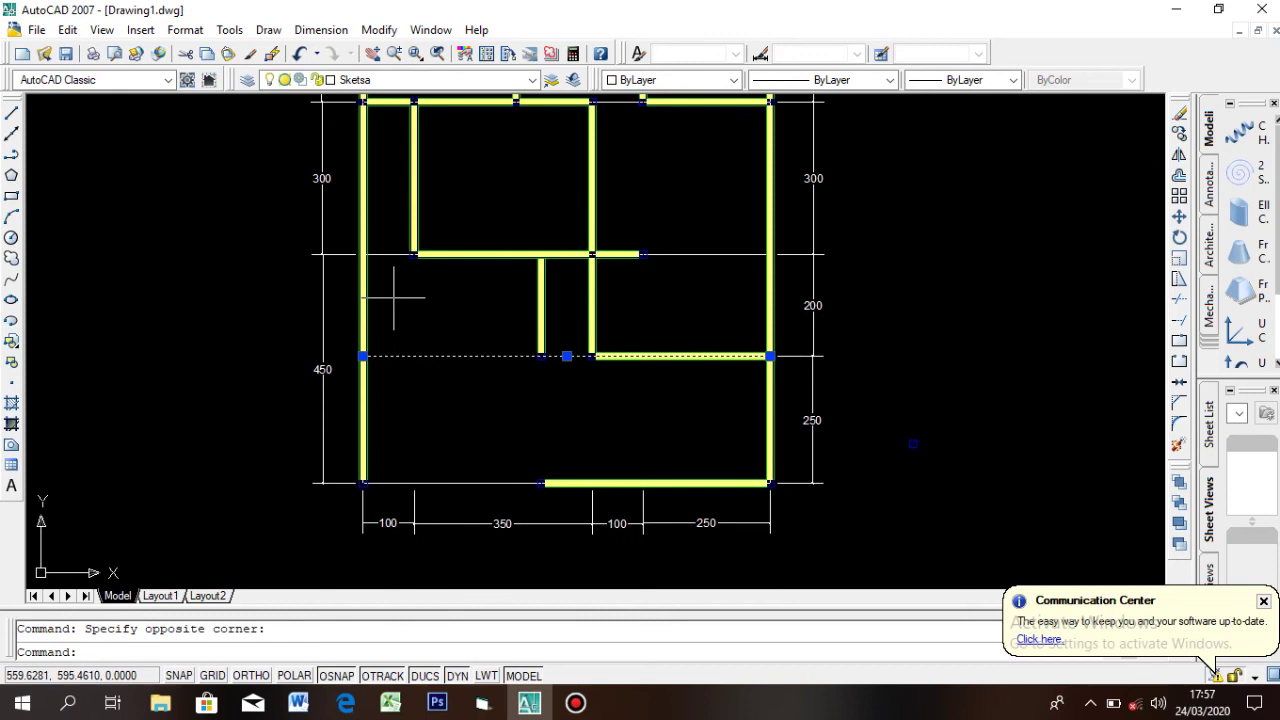
pyautogui.click(386, 255)
pyautogui.click(375, 265)
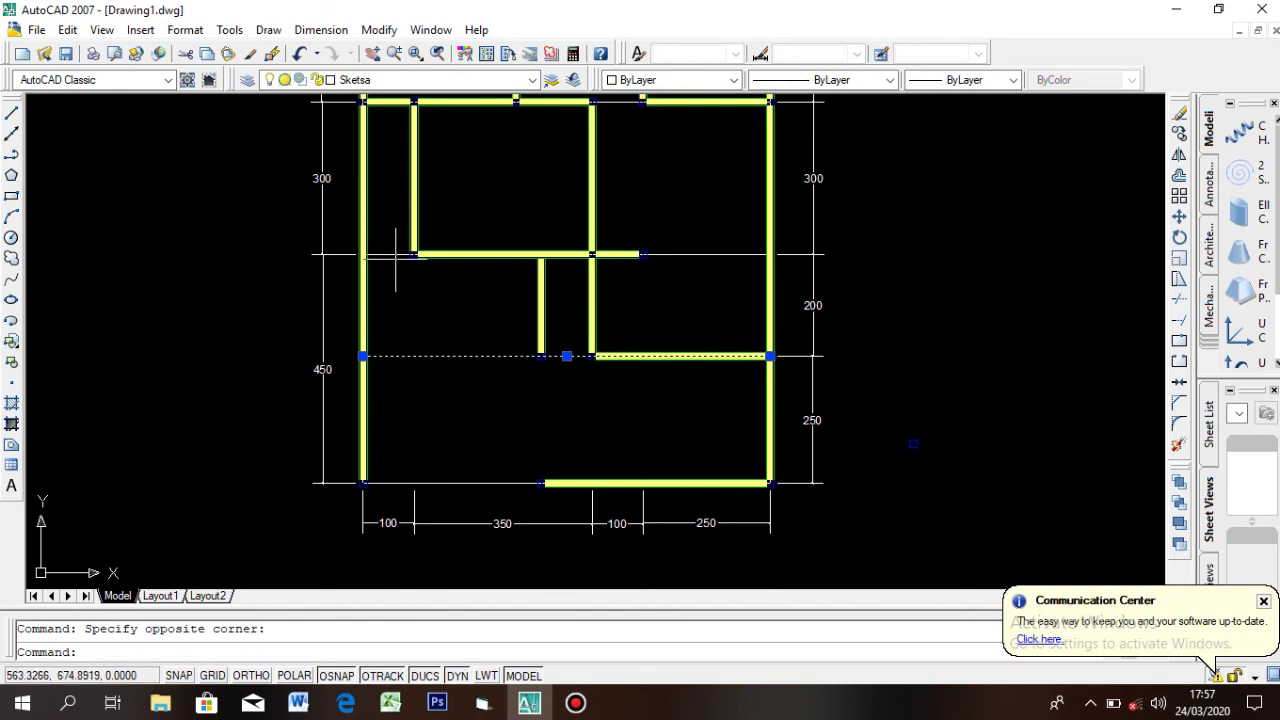
pyautogui.scroll(-2, 444, 273)
pyautogui.scroll(-2, 444, 273)
pyautogui.scroll(4, 446, 277)
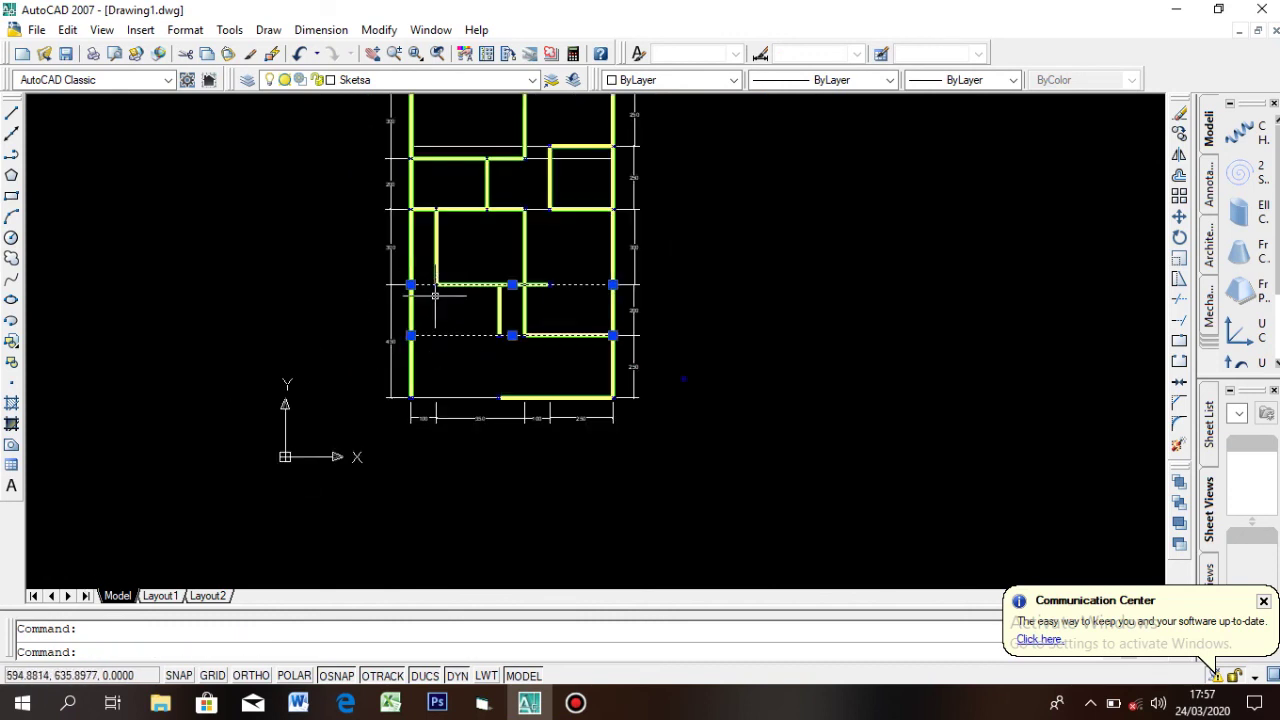
pyautogui.scroll(-4, 451, 285)
pyautogui.scroll(8, 525, 280)
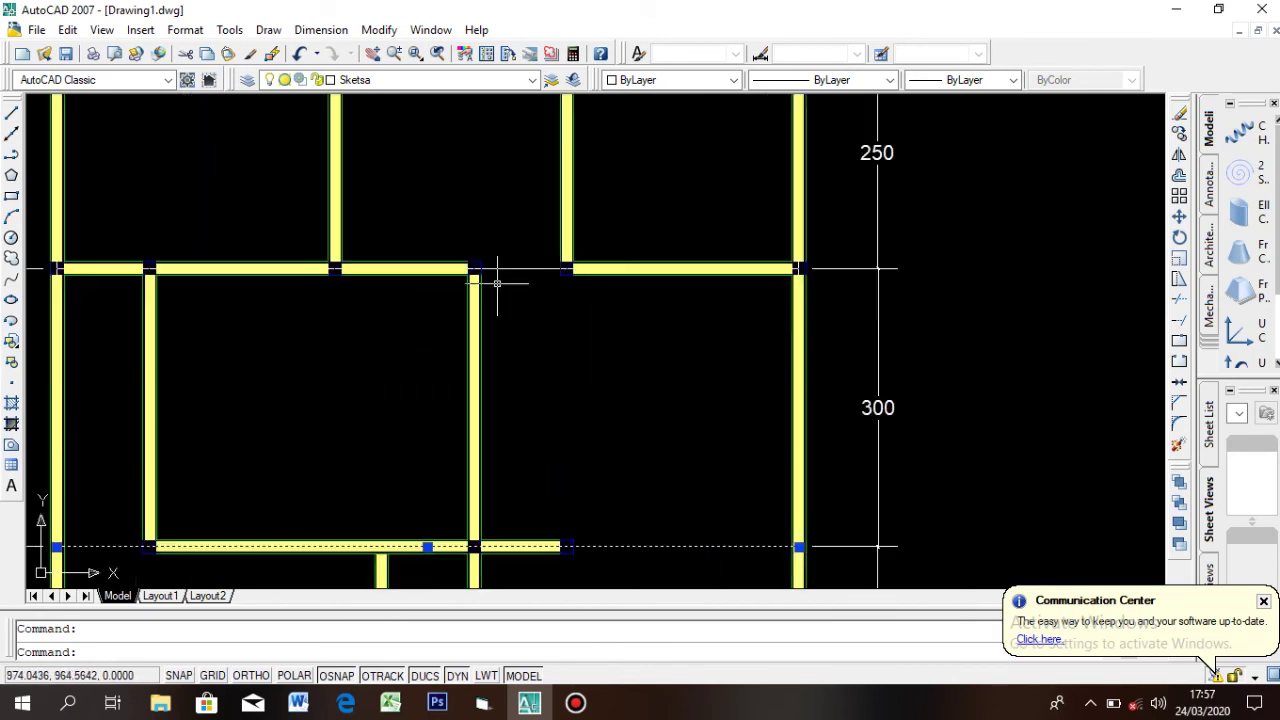
pyautogui.scroll(-4, 520, 268)
pyautogui.scroll(5, 521, 285)
pyautogui.click(520, 296)
pyautogui.click(525, 237)
pyautogui.scroll(-5, 540, 352)
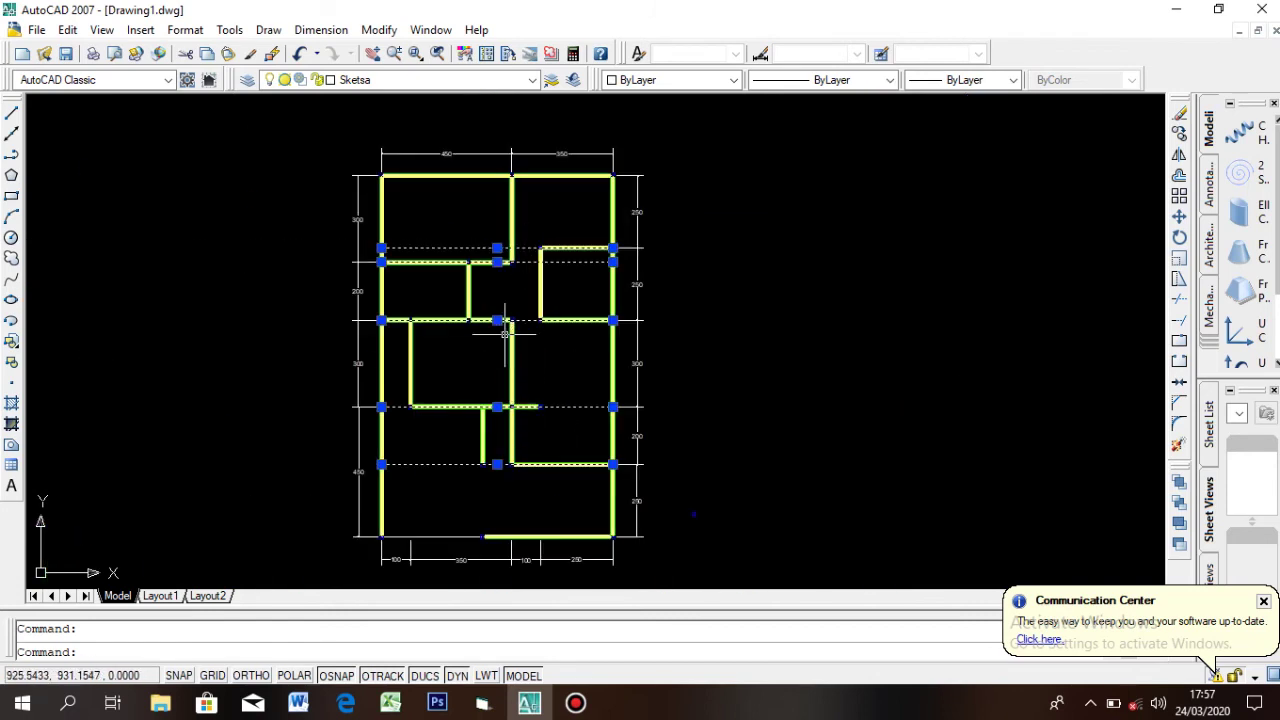
pyautogui.press('Escape')
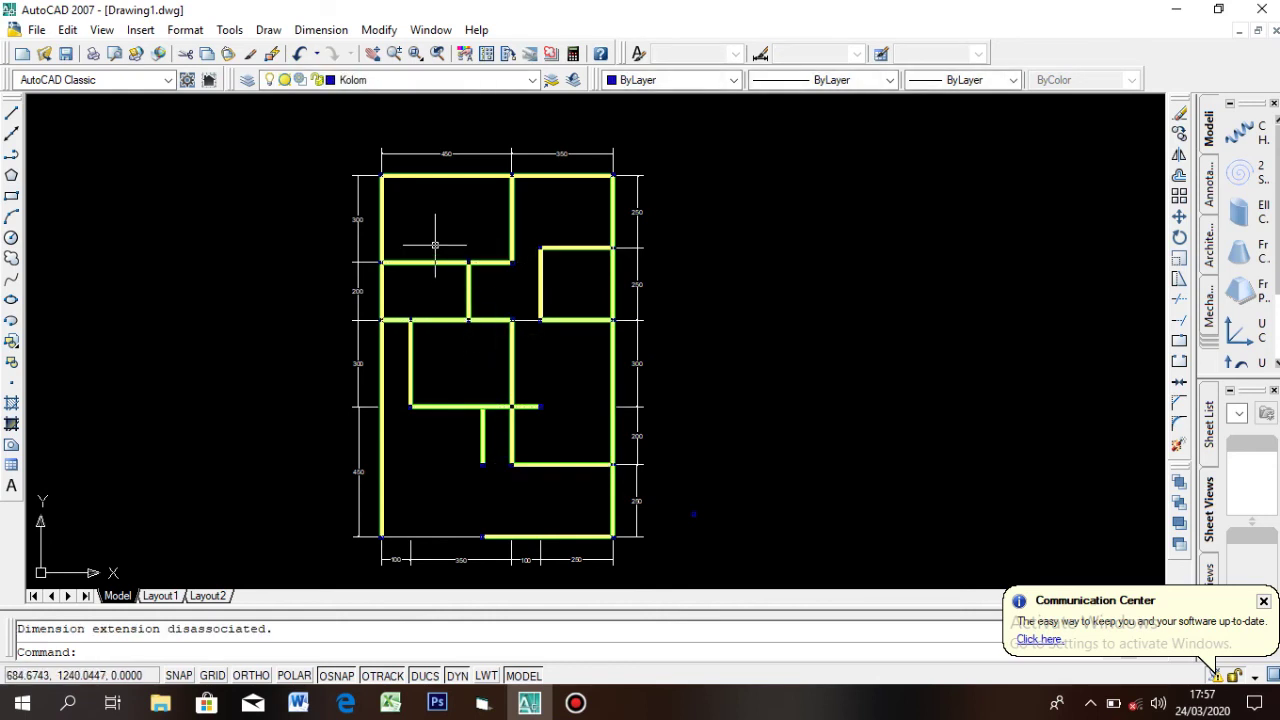
# Erase the leftover horizontal grid line in the opening between the columns at the level separating the 250 and 300 bays
pyautogui.scroll(9, 534, 314)
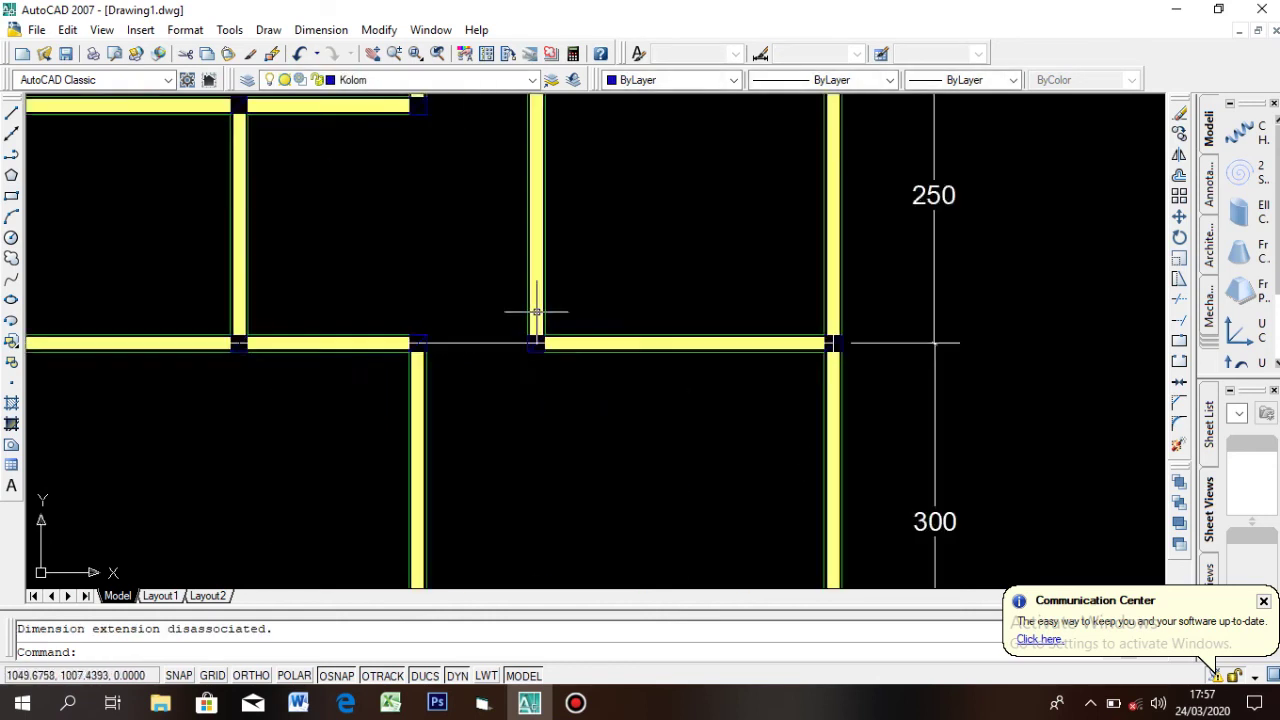
pyautogui.click(436, 412)
pyautogui.click(424, 470)
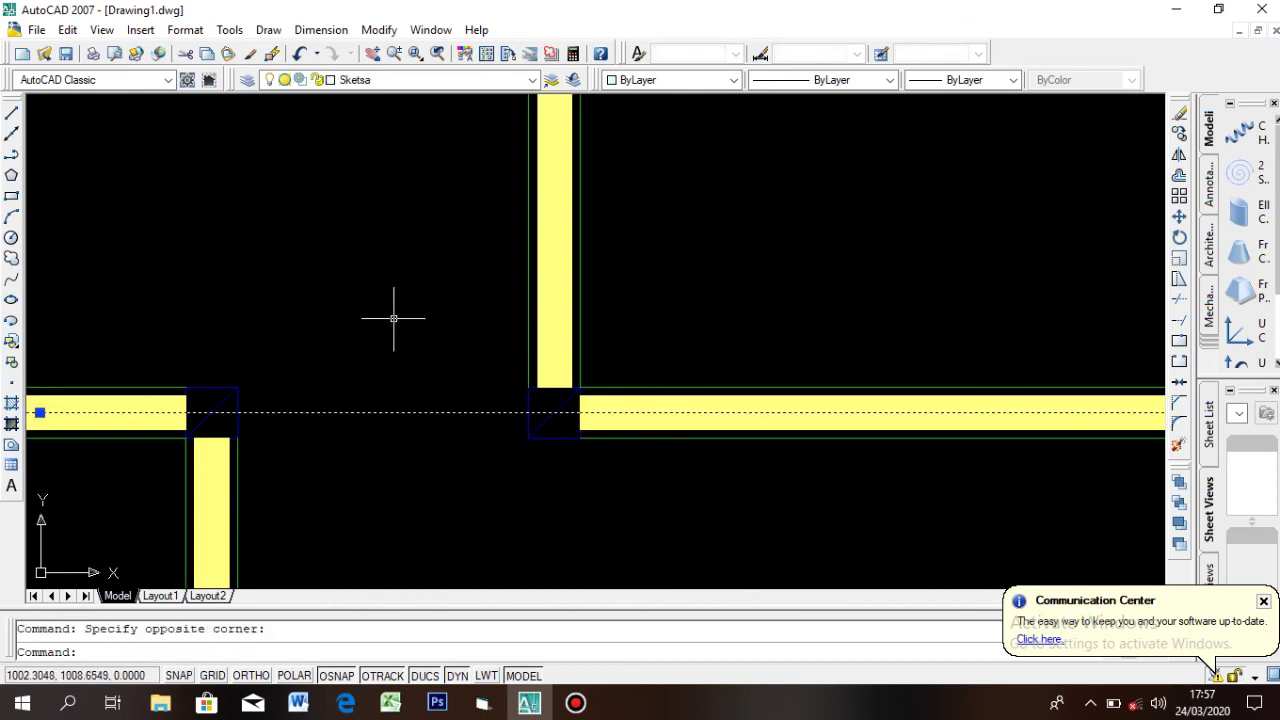
pyautogui.press('Delete')
pyautogui.scroll(-5, 541, 388)
pyautogui.scroll(-3, 541, 388)
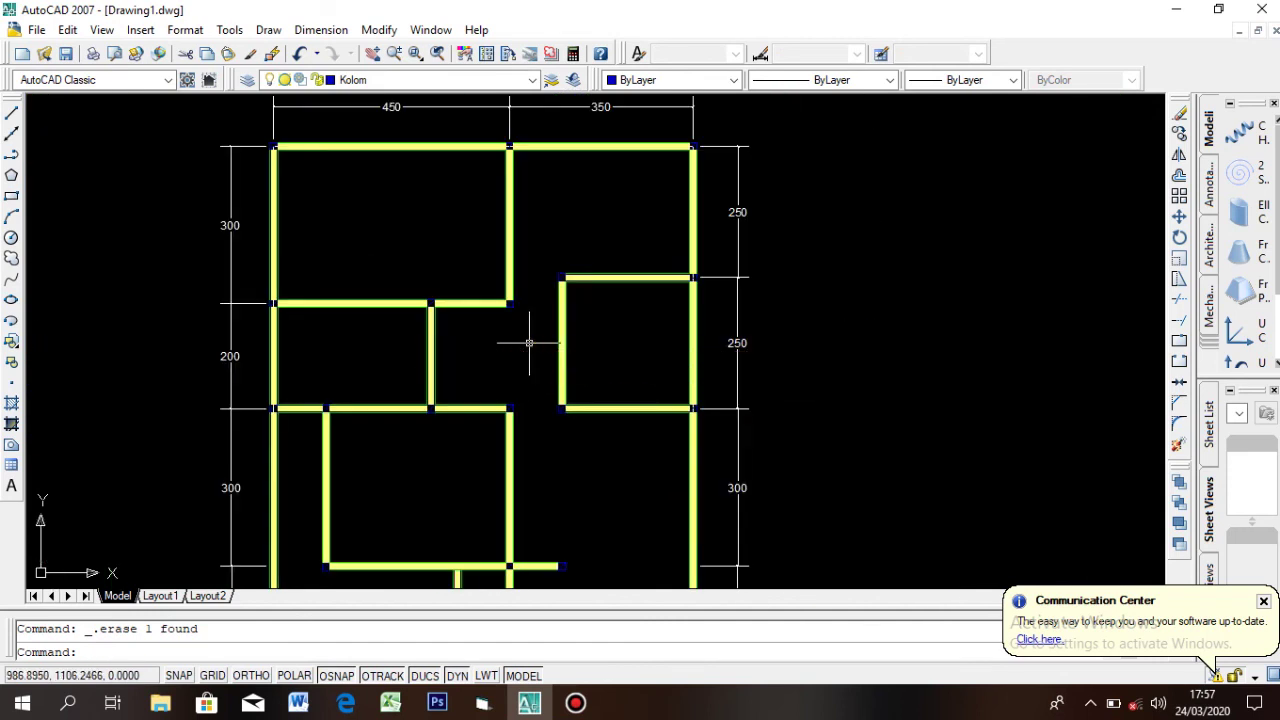
pyautogui.scroll(-2, 502, 258)
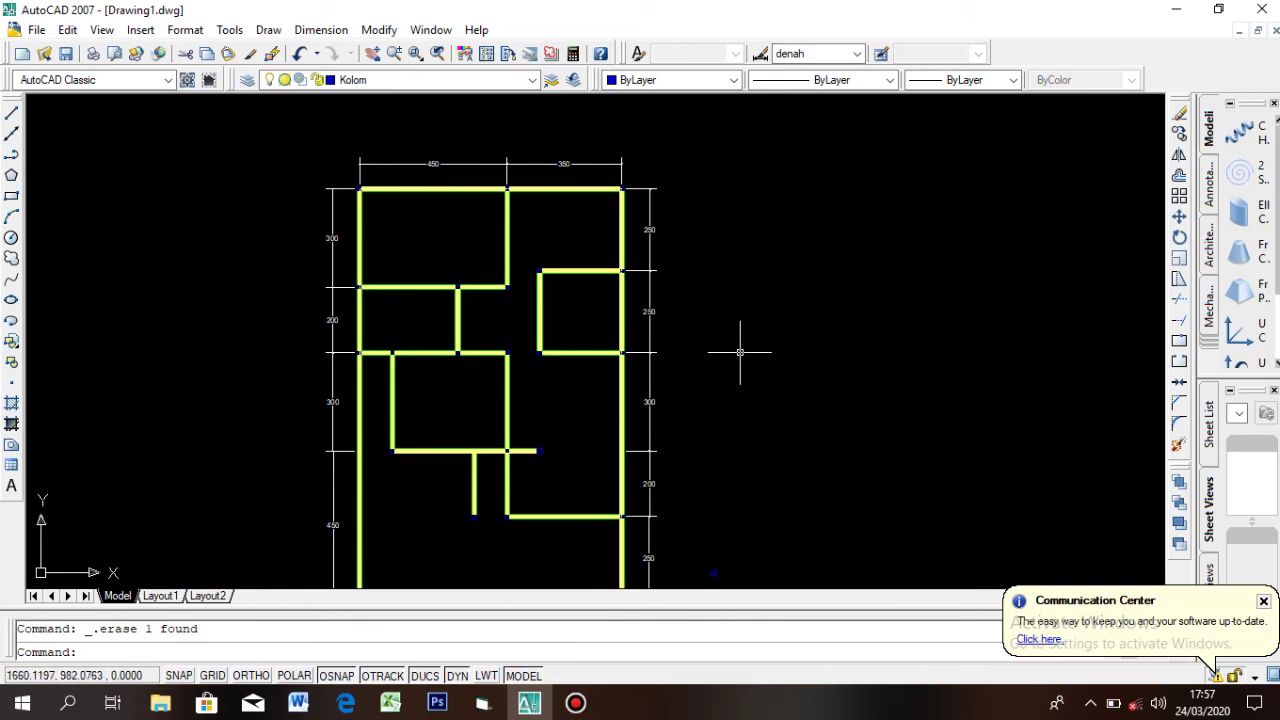
pyautogui.write('t')
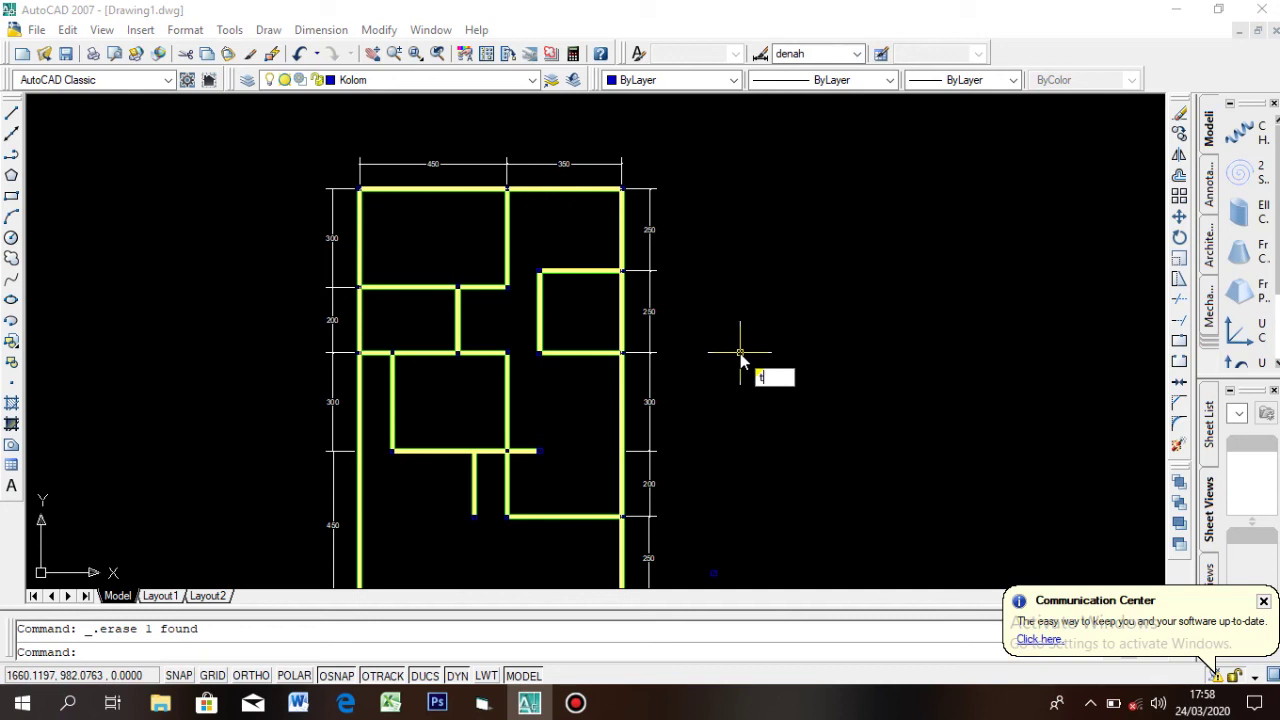
pyautogui.press('Return')
pyautogui.scroll(5, 621, 313)
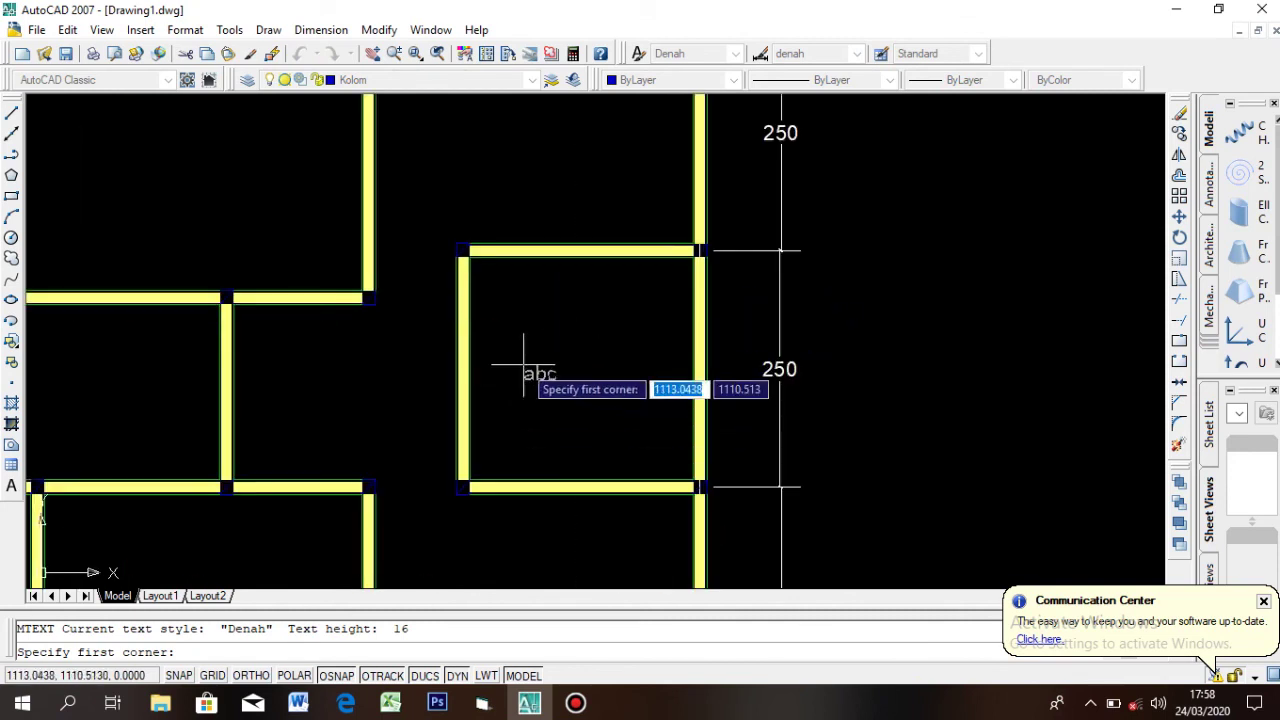
pyautogui.click(521, 362)
pyautogui.click(657, 420)
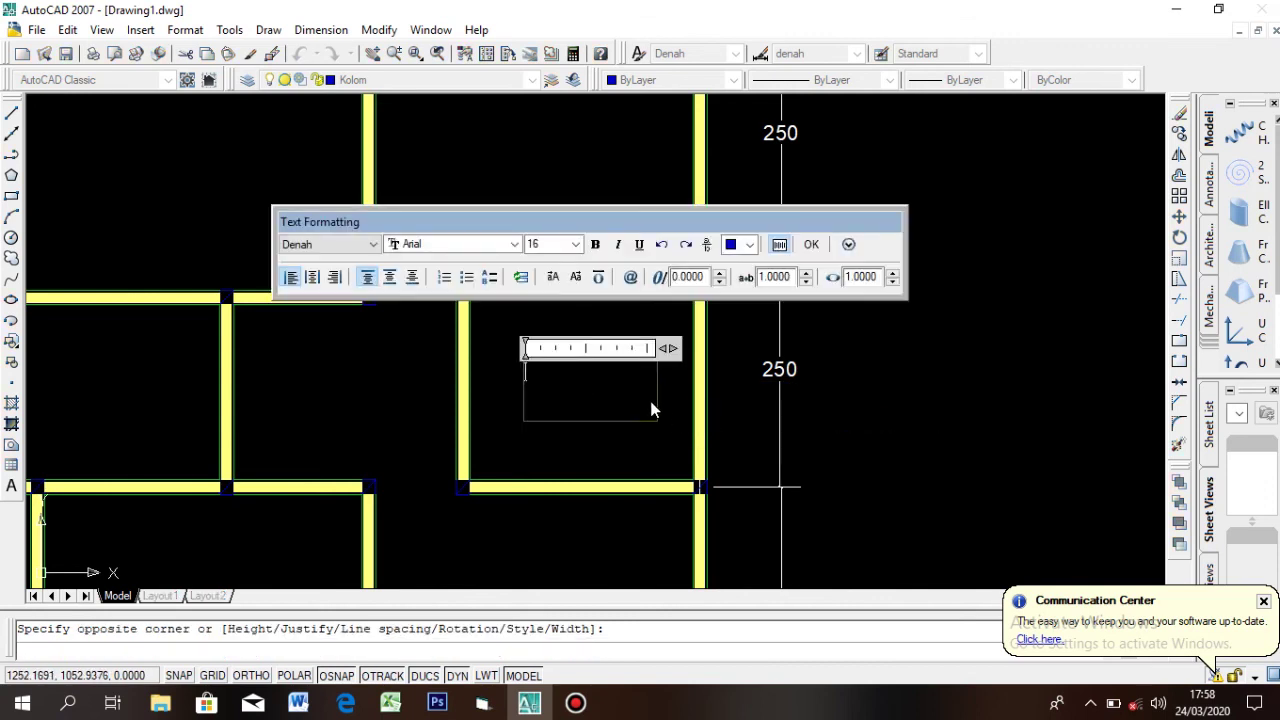
pyautogui.click(362, 247)
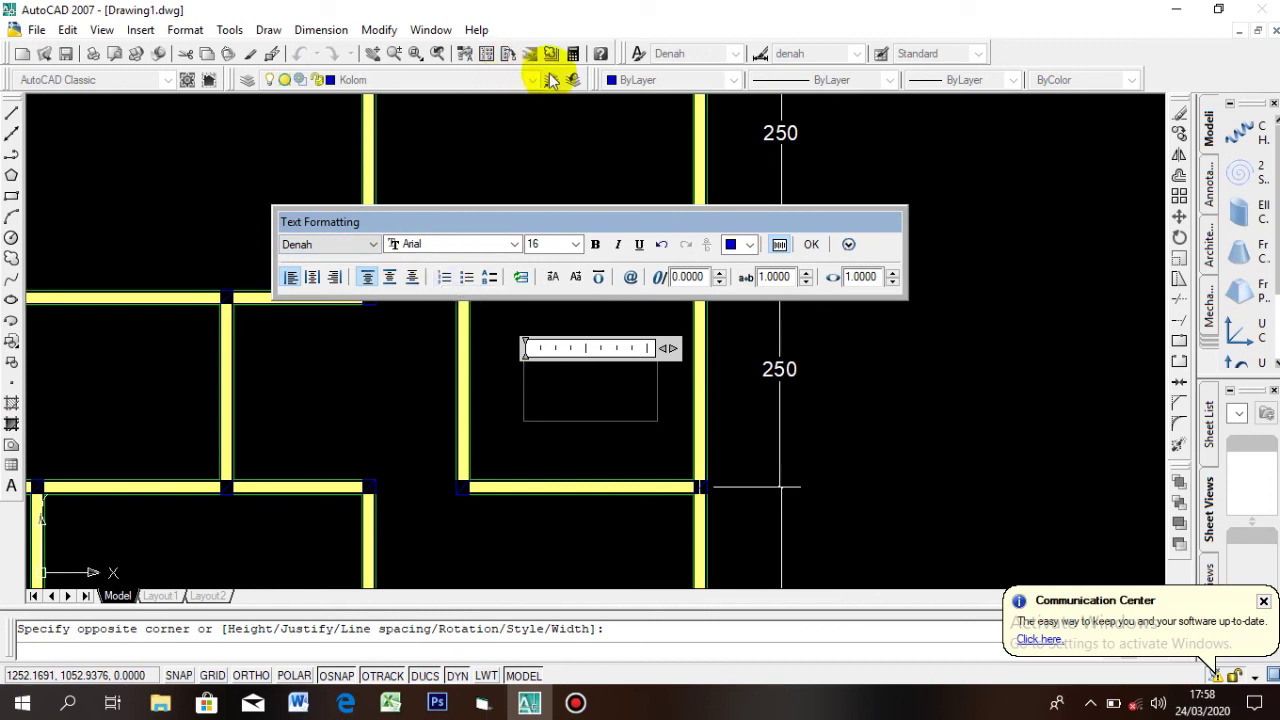
pyautogui.click(813, 250)
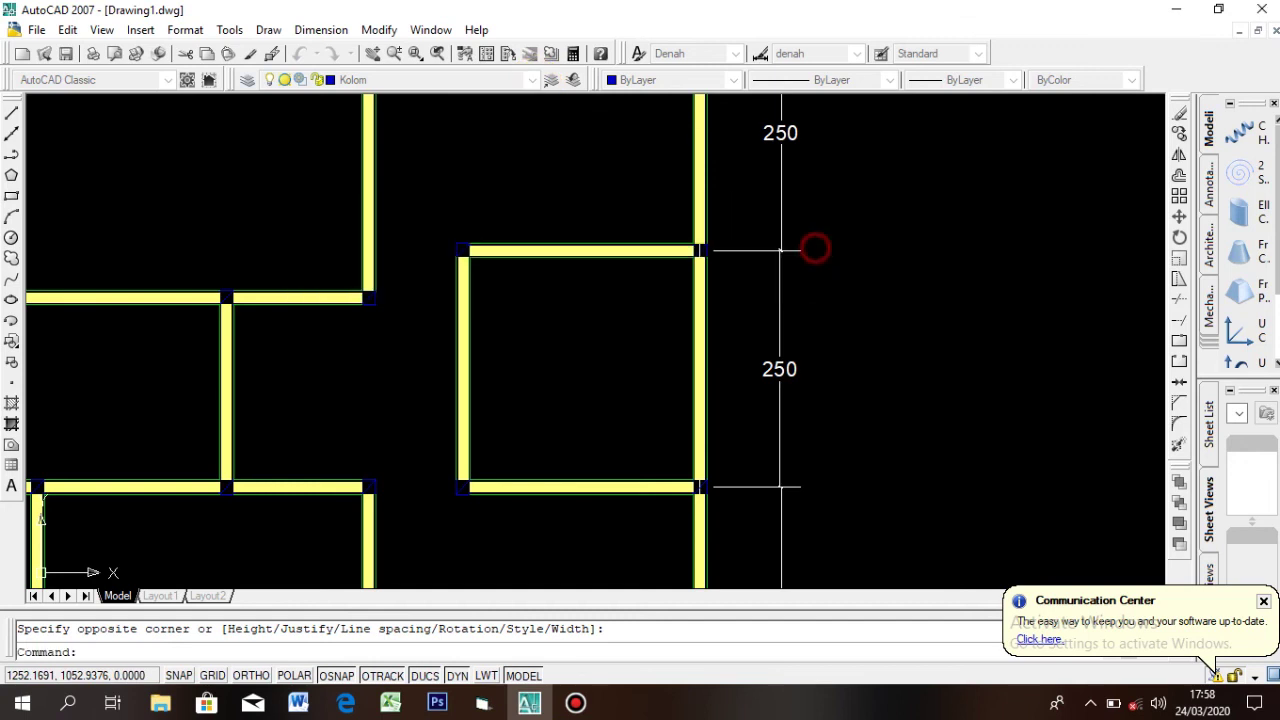
# Make layer 0 the current layer
pyautogui.click(531, 79)
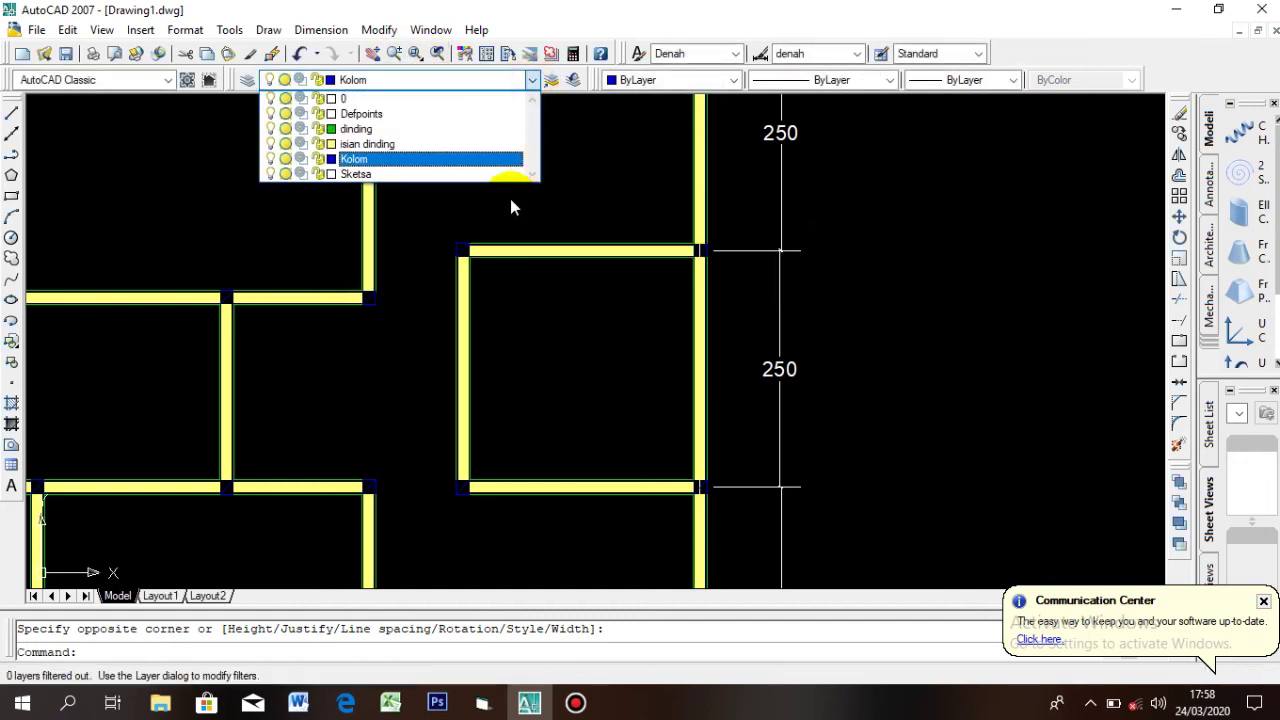
pyautogui.click(462, 100)
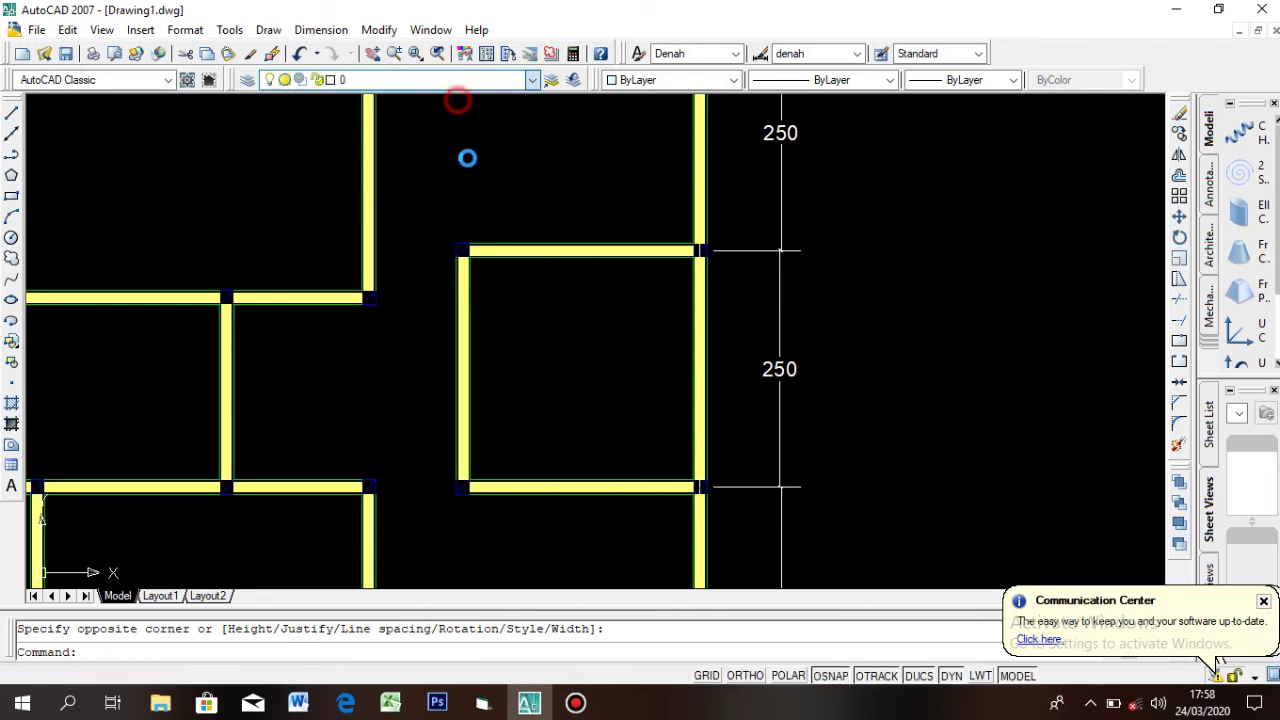
pyautogui.click(583, 706)
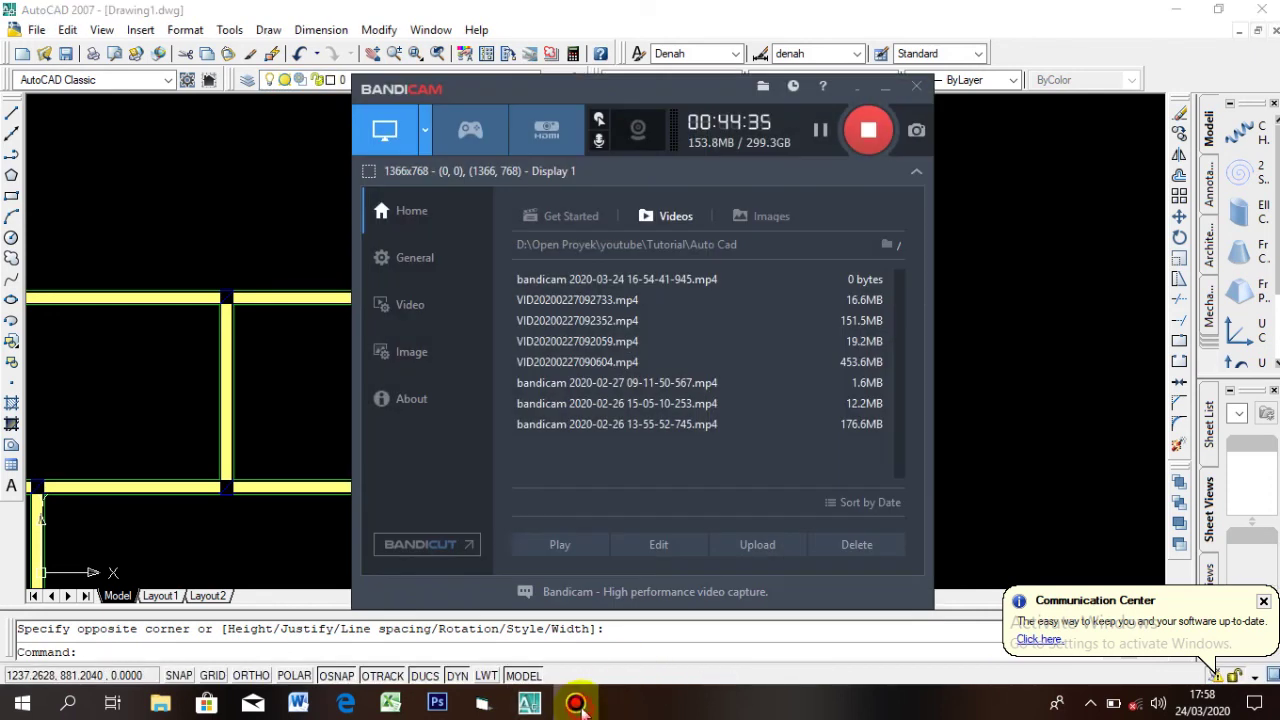
pyautogui.click(576, 704)
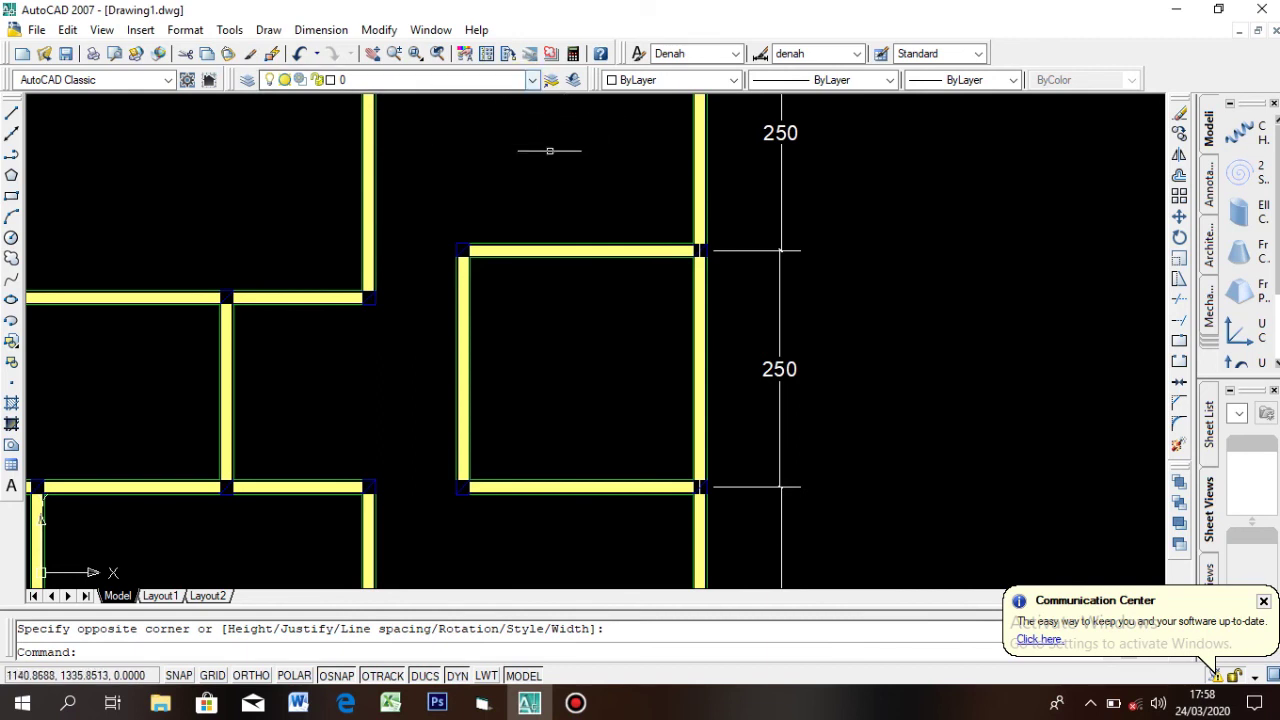
pyautogui.click(532, 80)
pyautogui.click(531, 96)
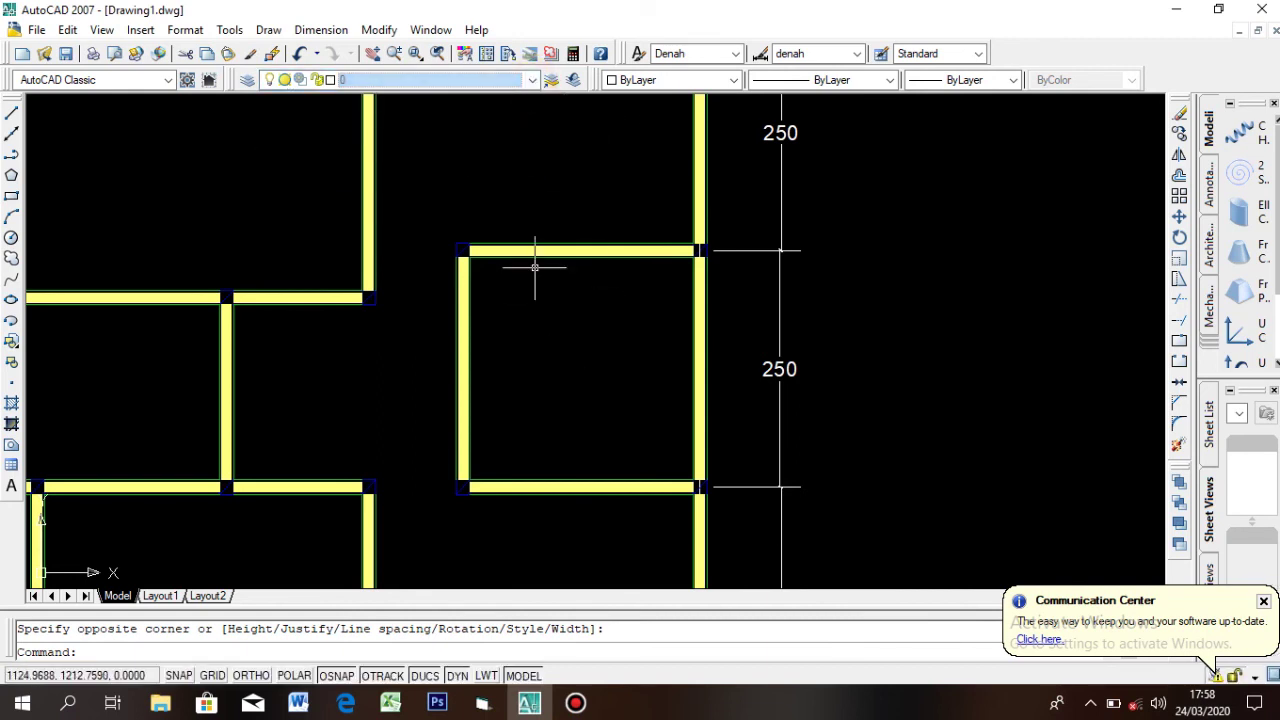
# On the Sketsa layer, add multiline text reading TAMAN and INDOOR on two lines inside the enclosed room beside the second 250 bay
pyautogui.click(532, 80)
pyautogui.click(455, 174)
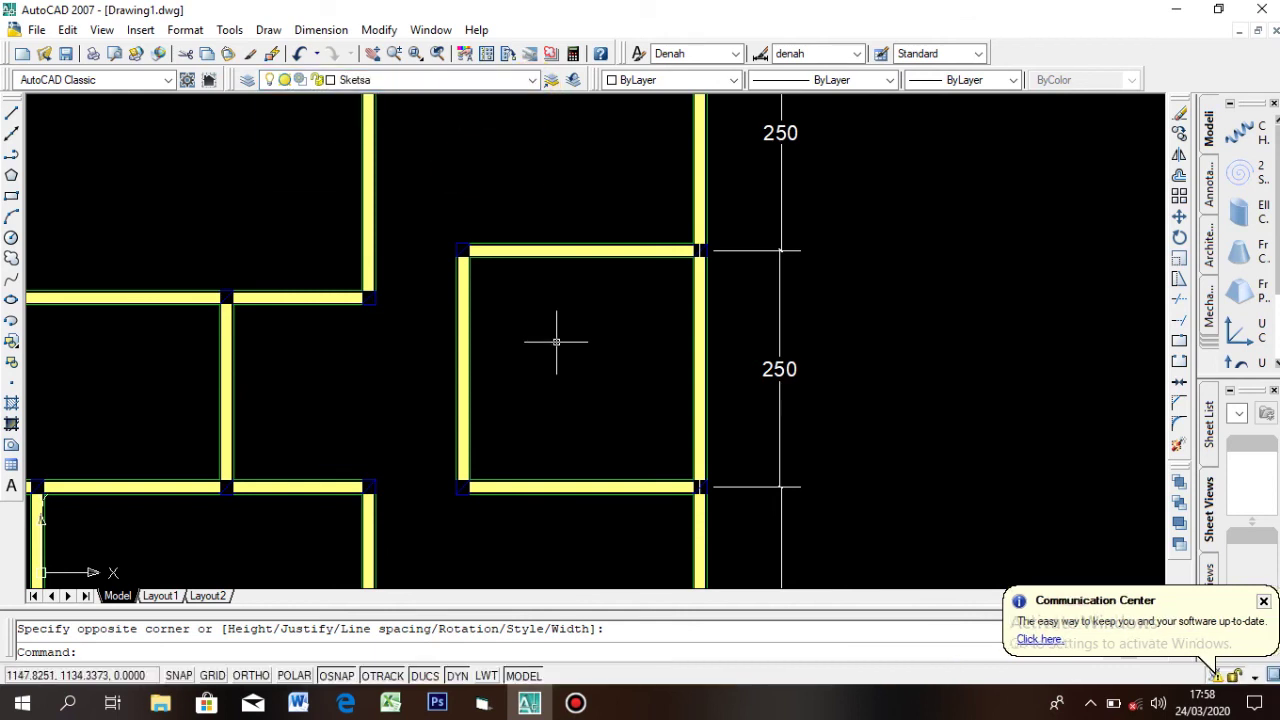
pyautogui.write('mt')
pyautogui.press('Return')
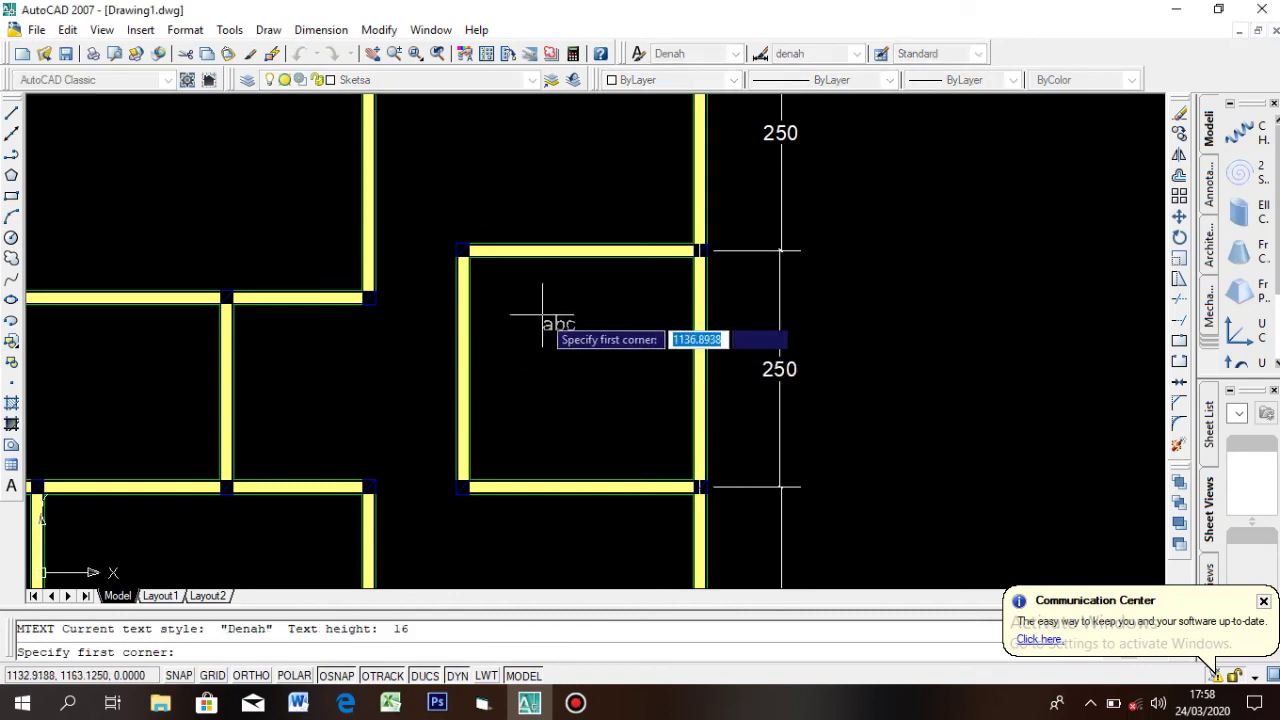
pyautogui.click(511, 334)
pyautogui.click(676, 429)
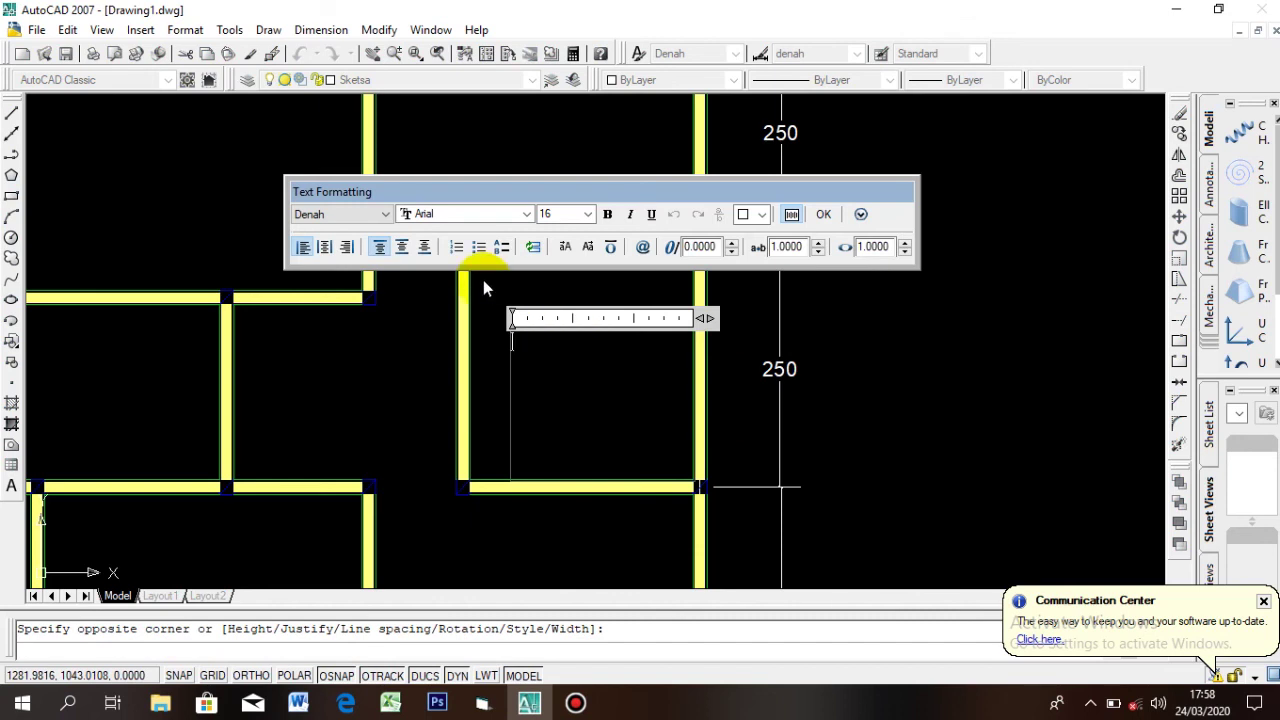
pyautogui.write('TAMAN')
pyautogui.press('Return')
pyautogui.write('INDOOR')
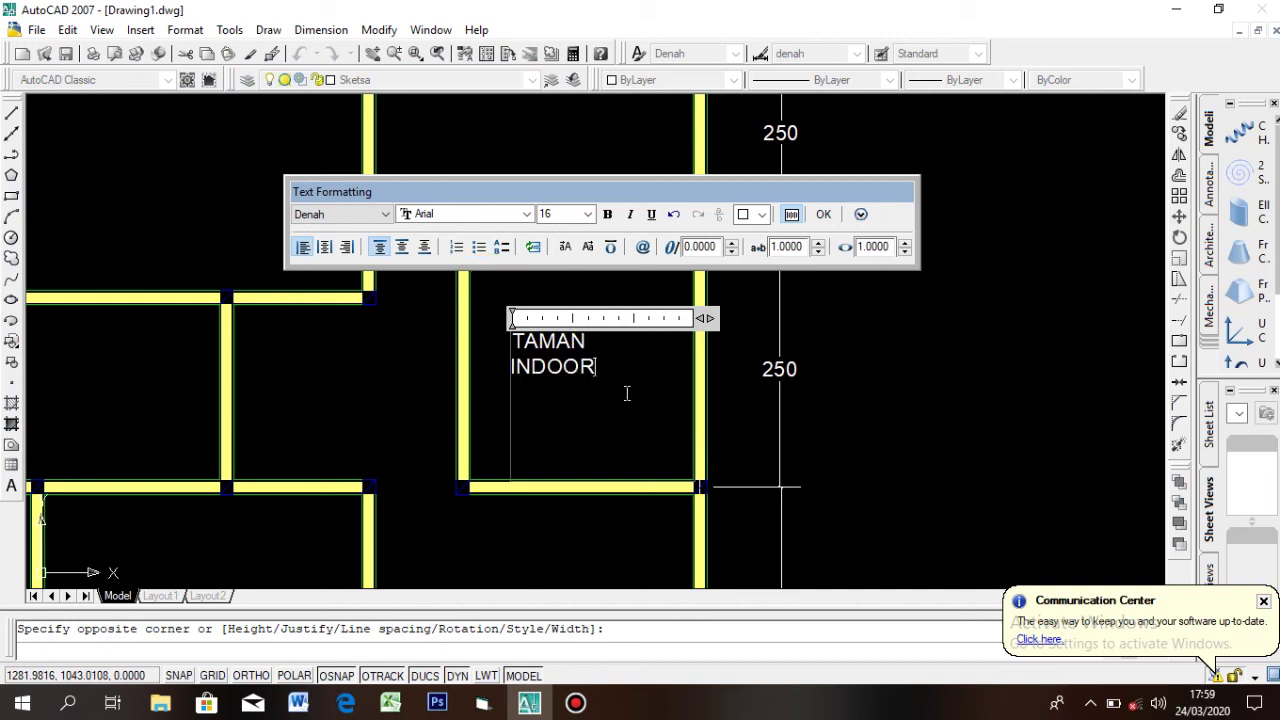
# Centre the TAMAN INDOOR text horizontally with top justification and finish the text
pyautogui.moveTo(623, 369); pyautogui.dragTo(512, 330)
pyautogui.click(404, 247)
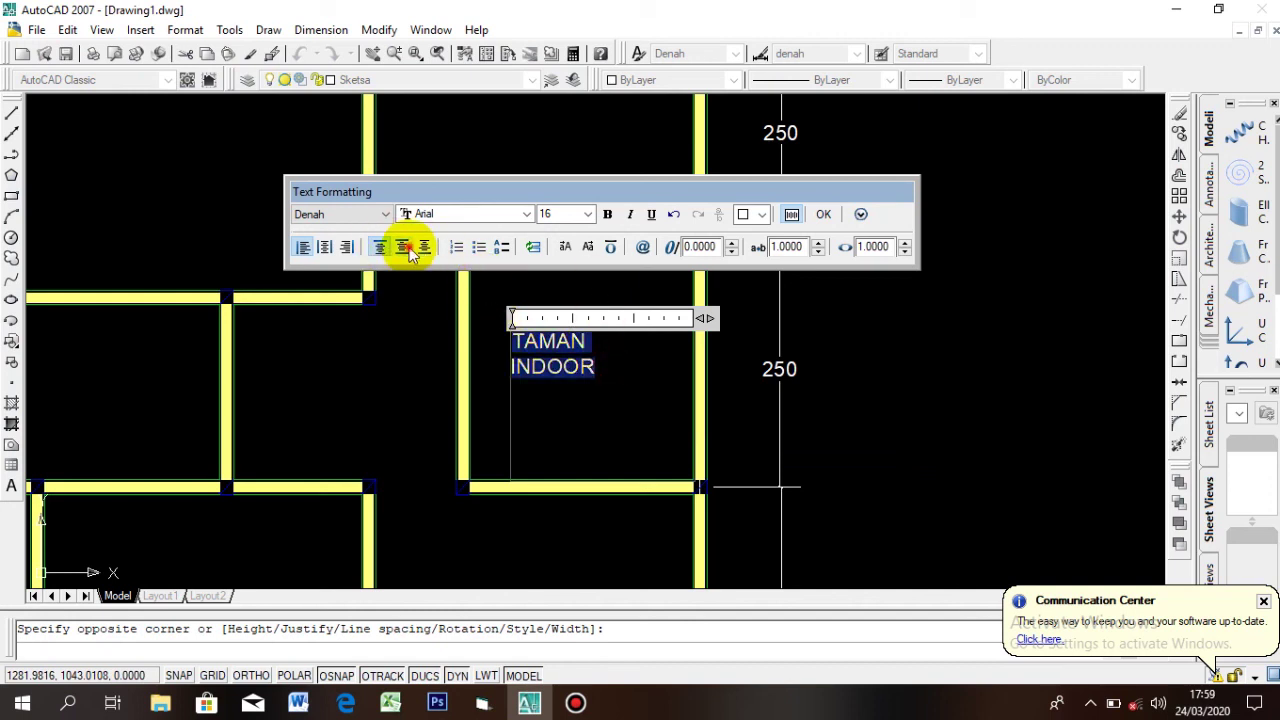
pyautogui.click(324, 248)
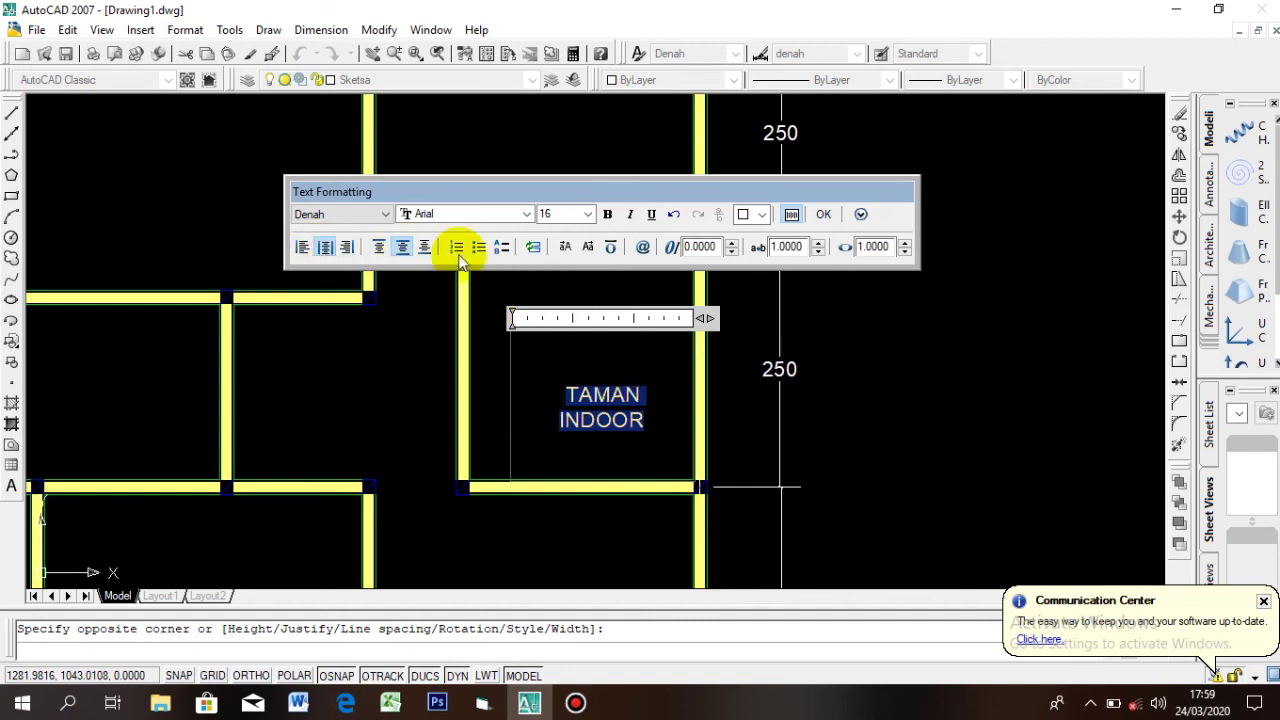
pyautogui.click(384, 248)
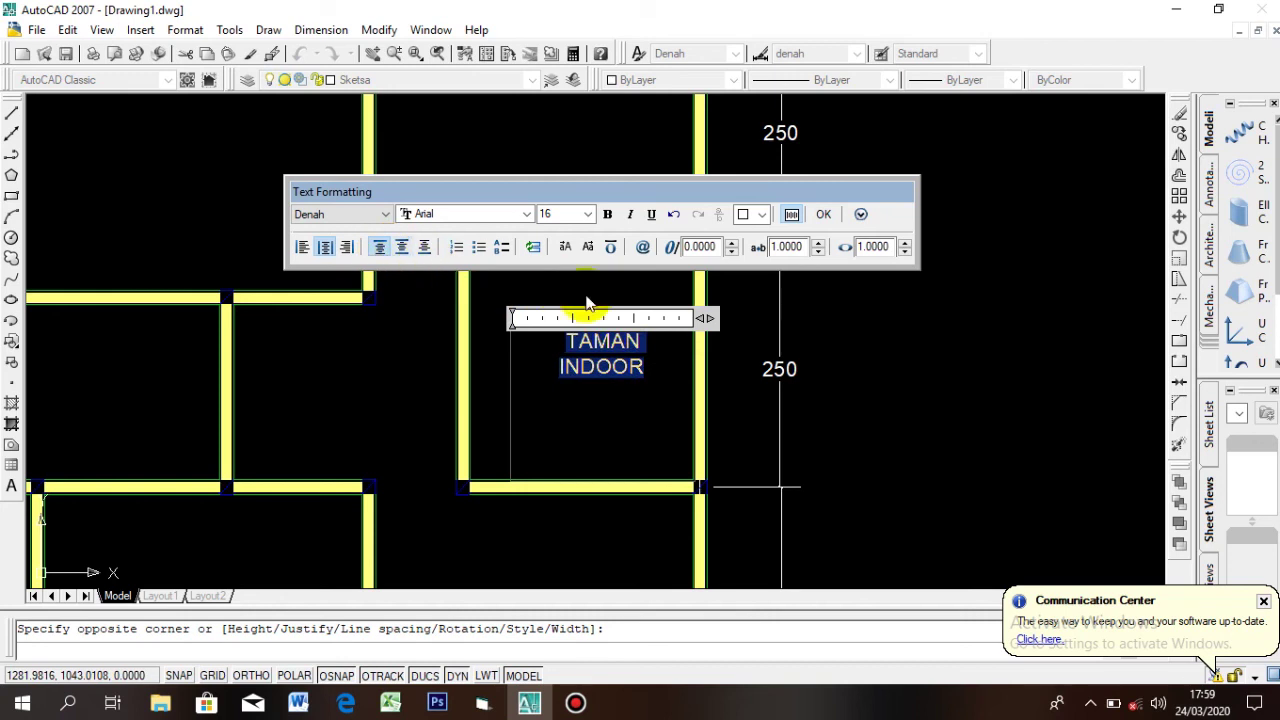
pyautogui.click(824, 216)
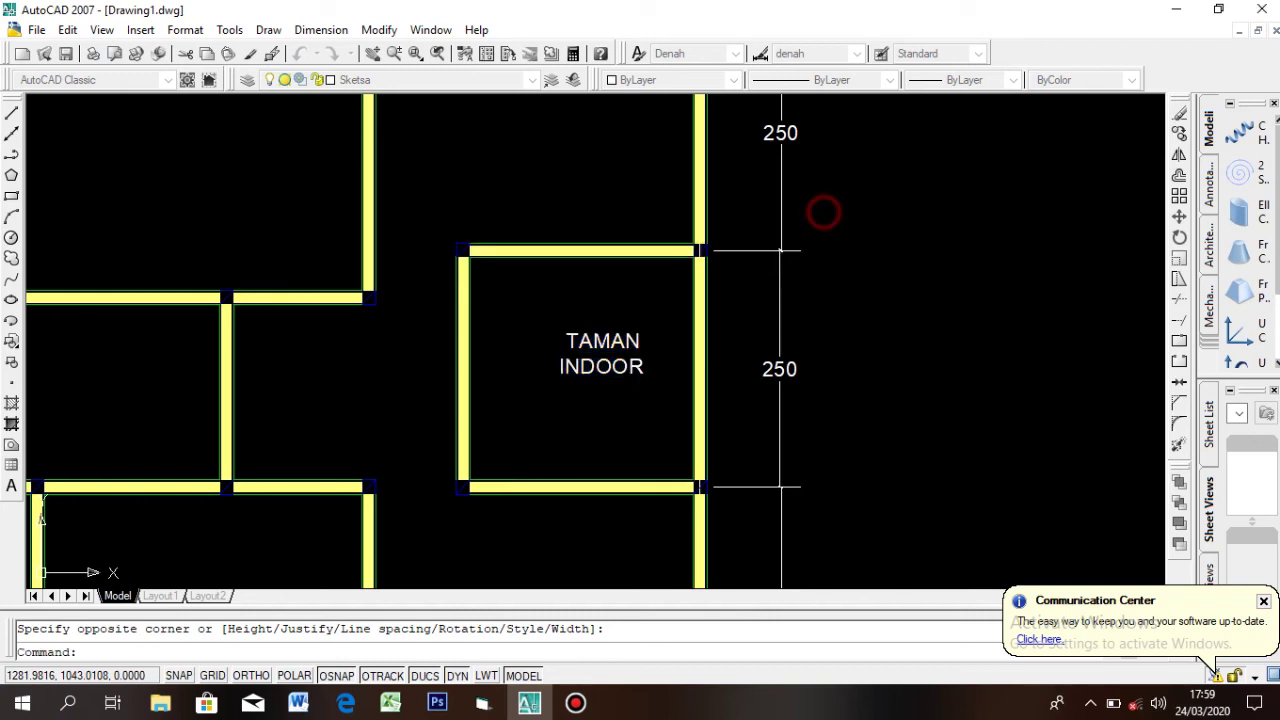
# Move the TAMAN INDOOR text slightly left so it sits midway between the room's side walls
pyautogui.click(611, 348)
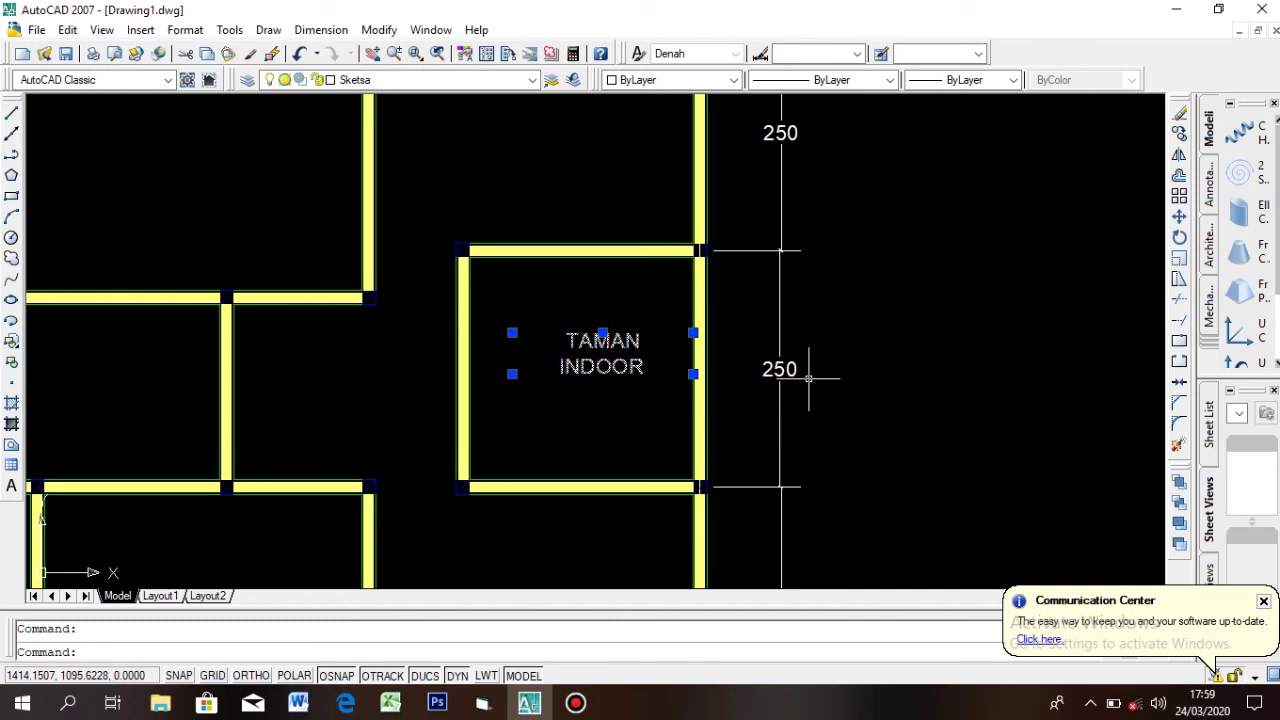
pyautogui.write('MO')
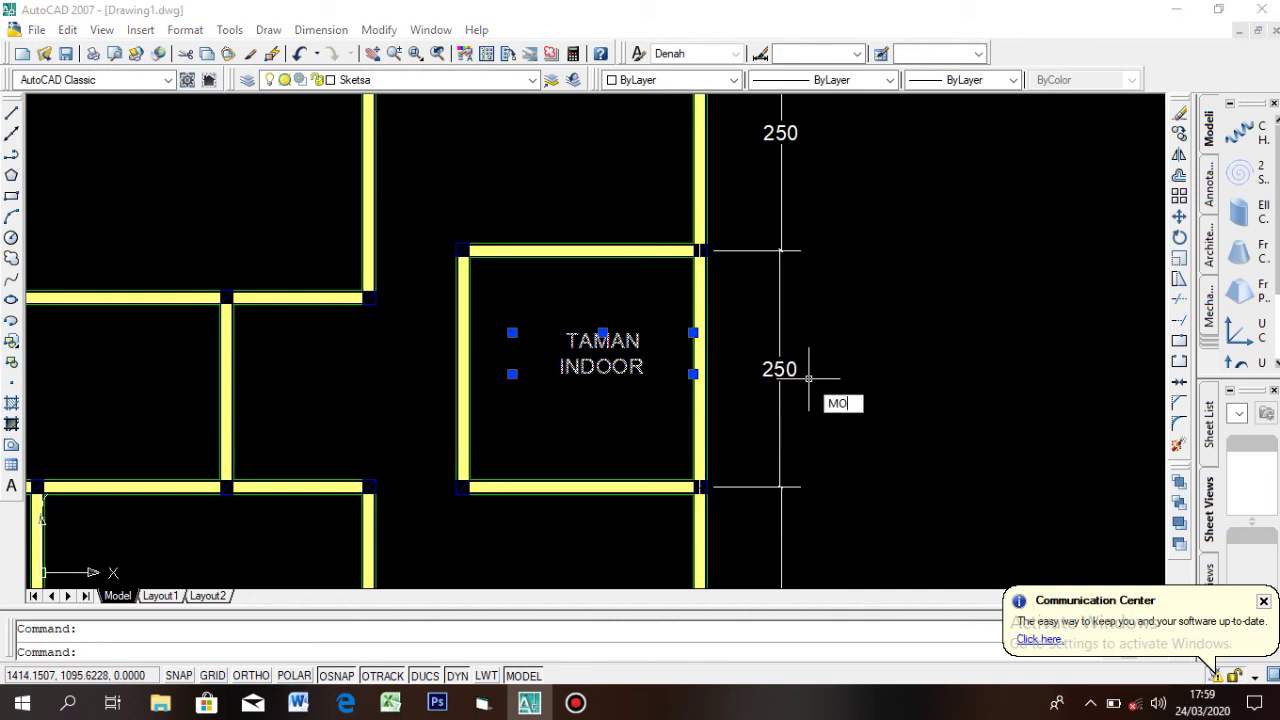
pyautogui.write('VE')
pyautogui.press('Return')
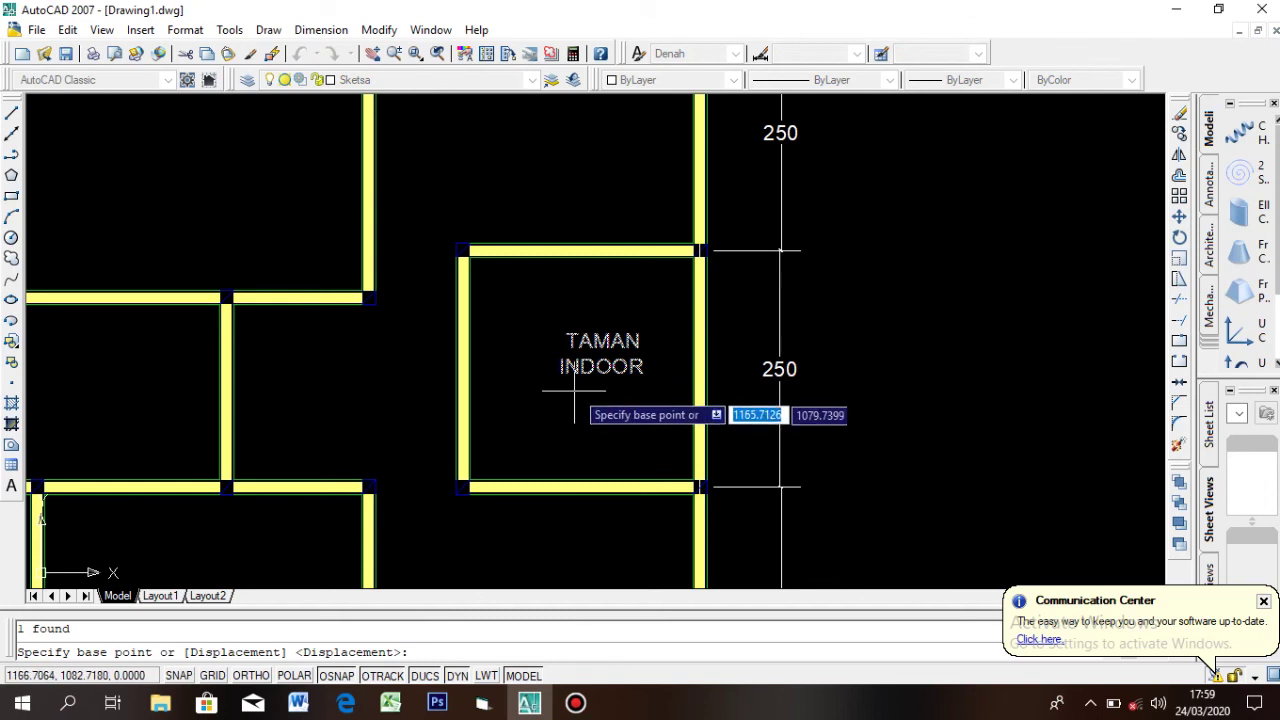
pyautogui.click(603, 354)
pyautogui.click(577, 356)
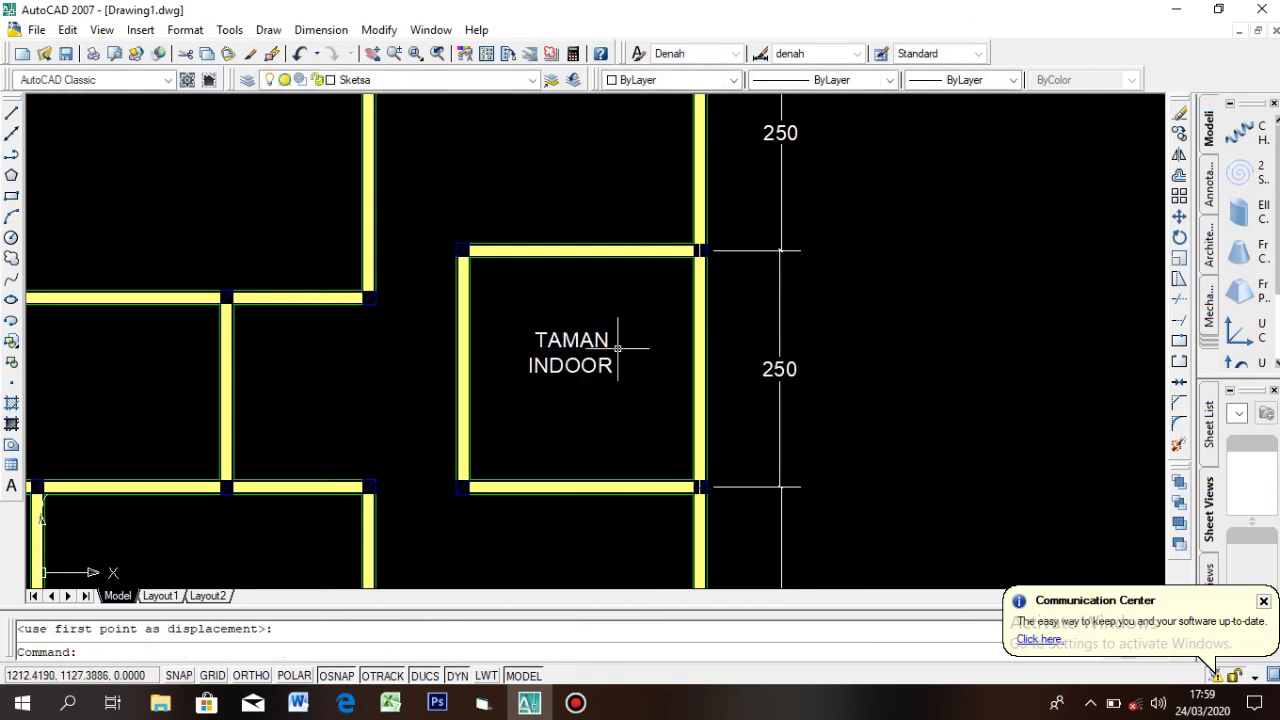
pyautogui.scroll(-3, 671, 370)
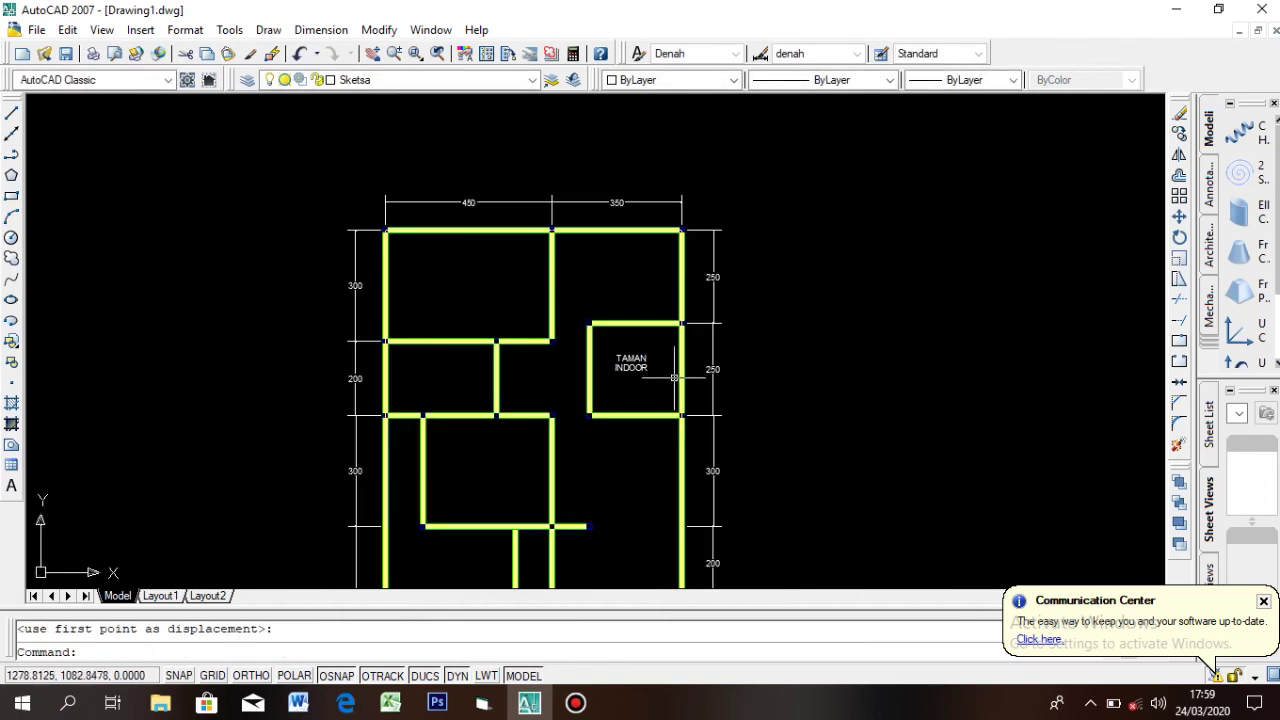
pyautogui.scroll(-3, 665, 405)
pyautogui.scroll(4, 660, 411)
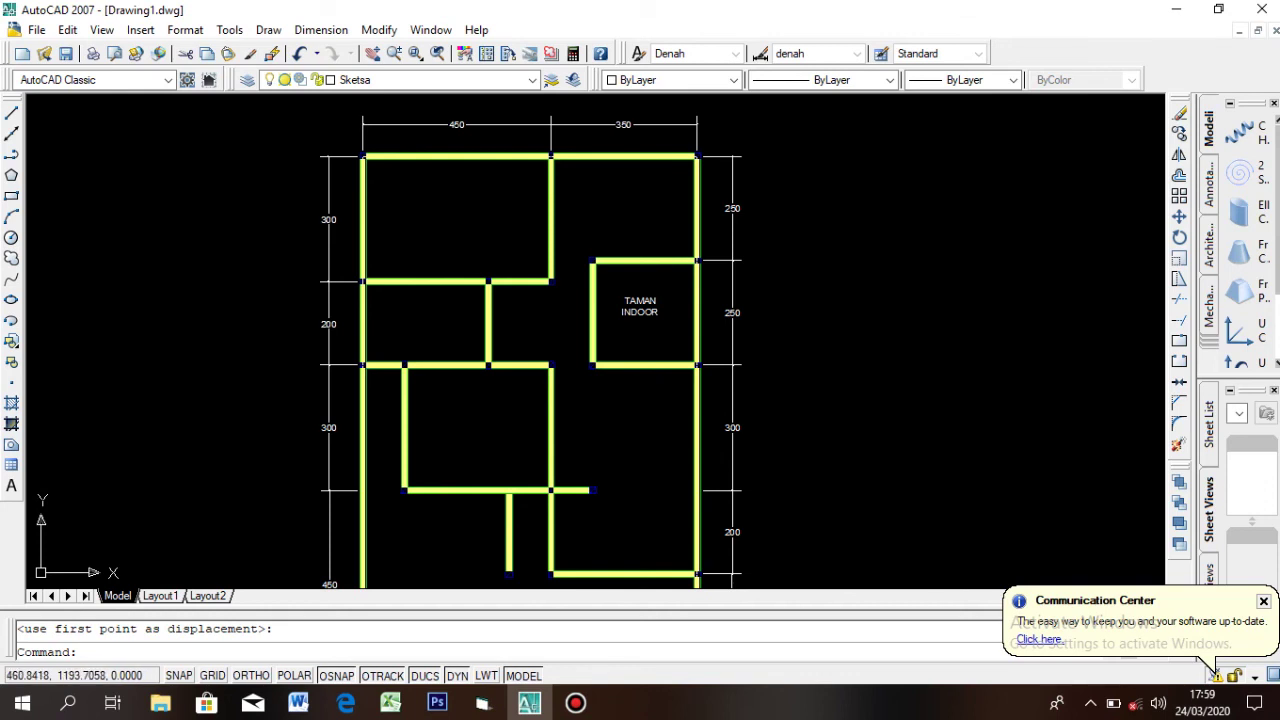
pyautogui.scroll(-4, 496, 333)
pyautogui.scroll(3, 525, 440)
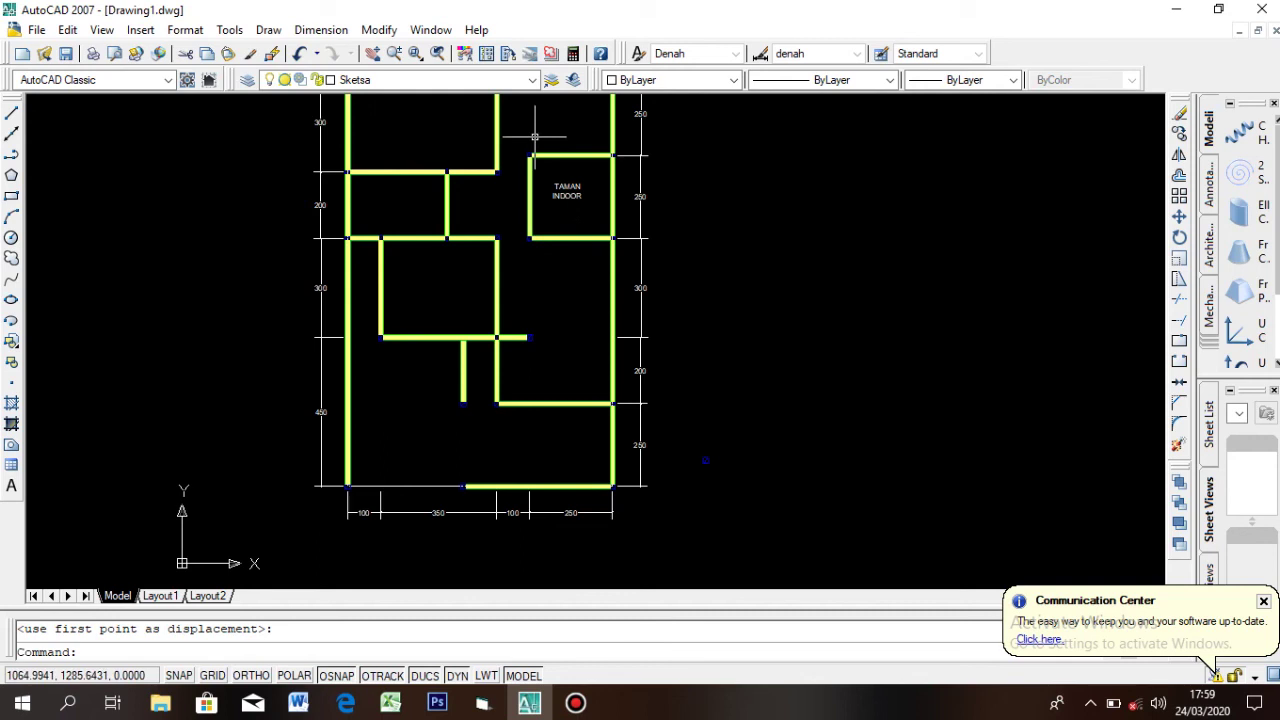
# Copy the TAMAN INDOOR label from its centre into the upper-right room under the 350 dimension and the upper-left room under the 450 dimension
pyautogui.write('CO')
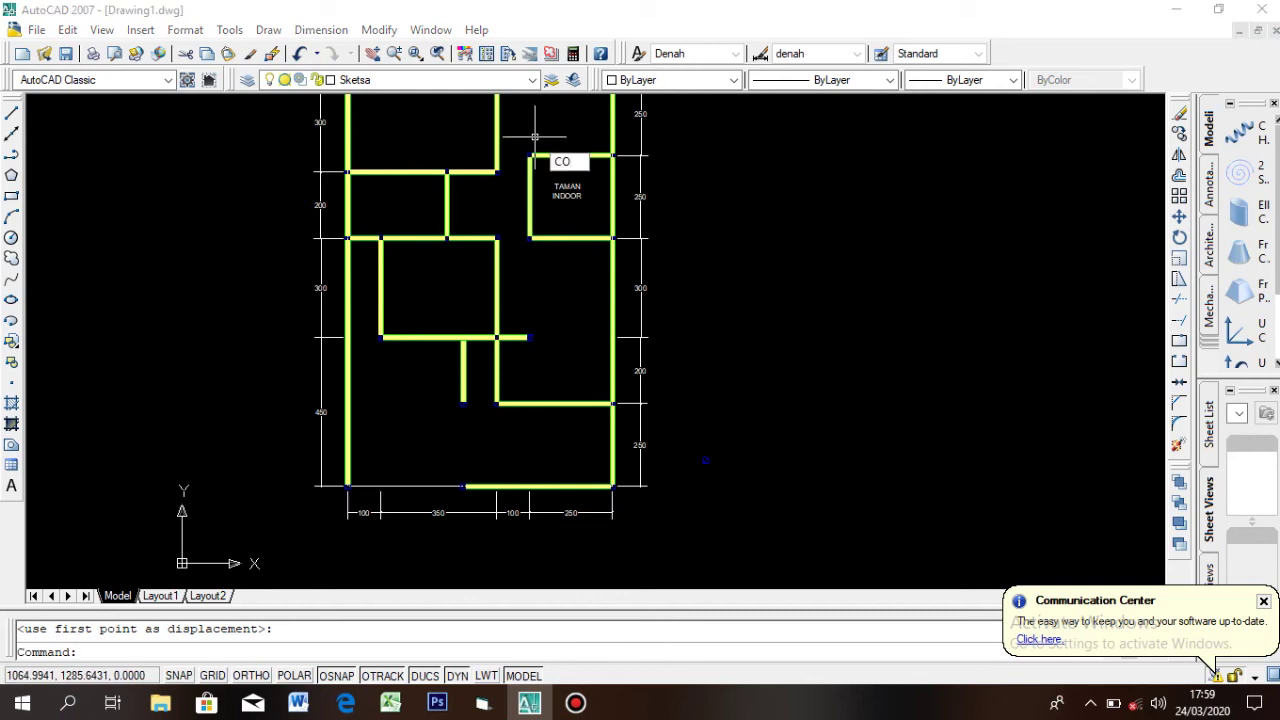
pyautogui.press('Return')
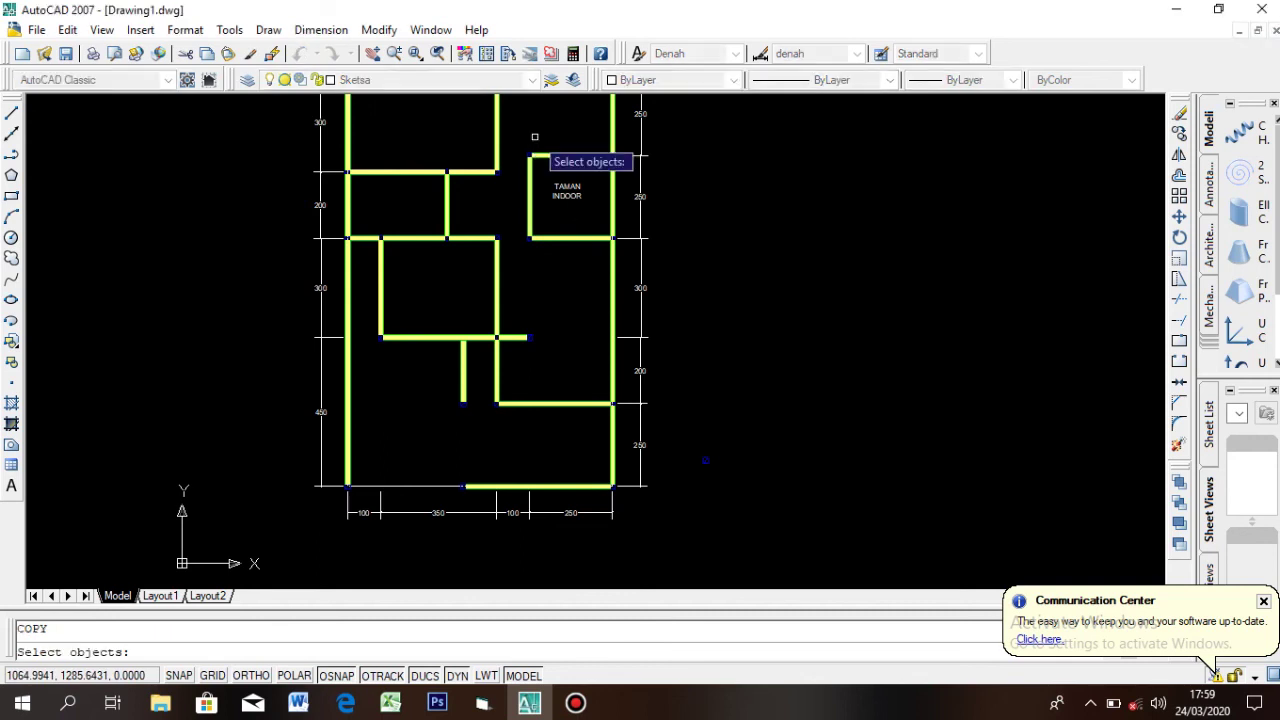
pyautogui.click(567, 195)
pyautogui.scroll(-4, 567, 200)
pyautogui.scroll(8, 550, 212)
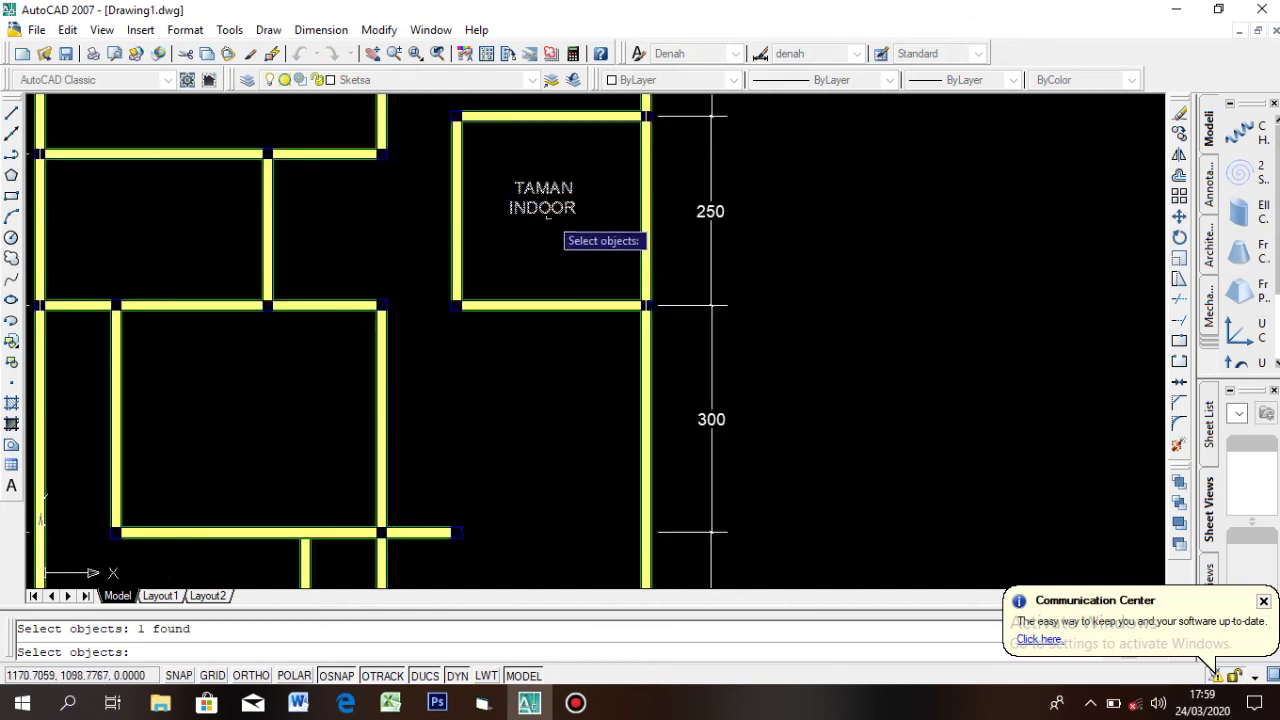
pyautogui.click(547, 220)
pyautogui.scroll(-6, 545, 145)
pyautogui.scroll(8, 547, 143)
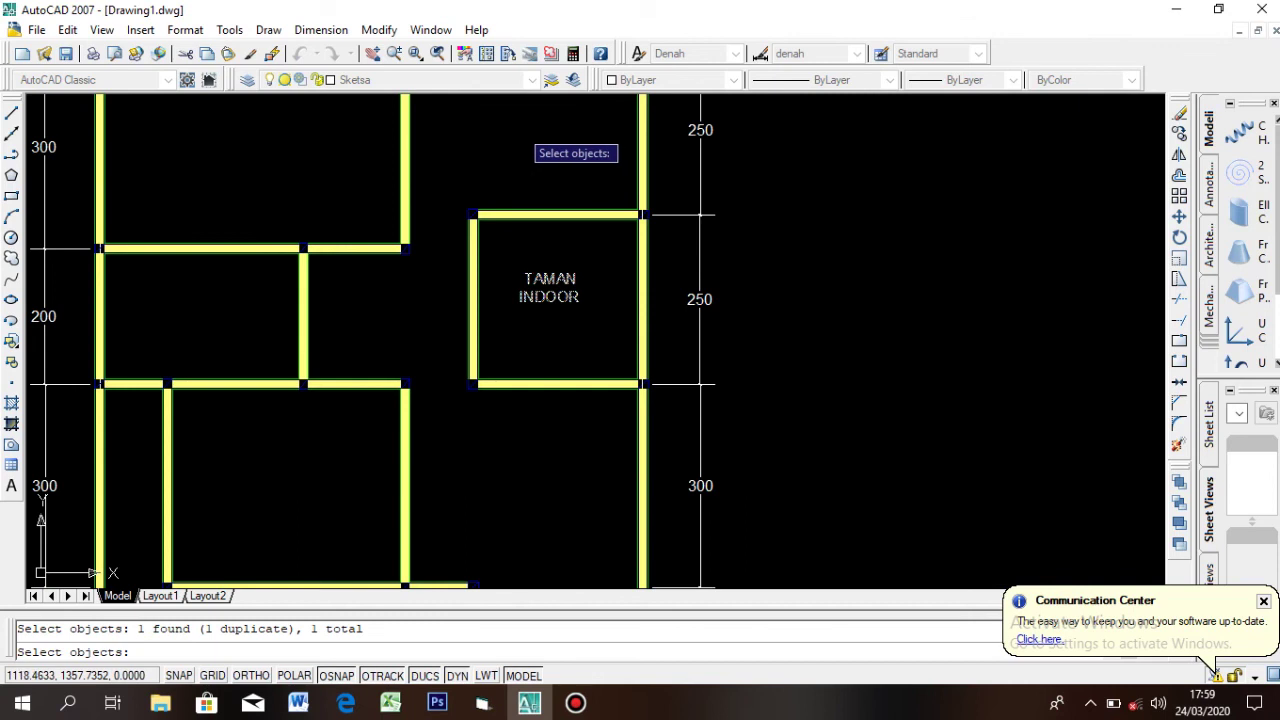
pyautogui.click(518, 126)
pyautogui.click(580, 245)
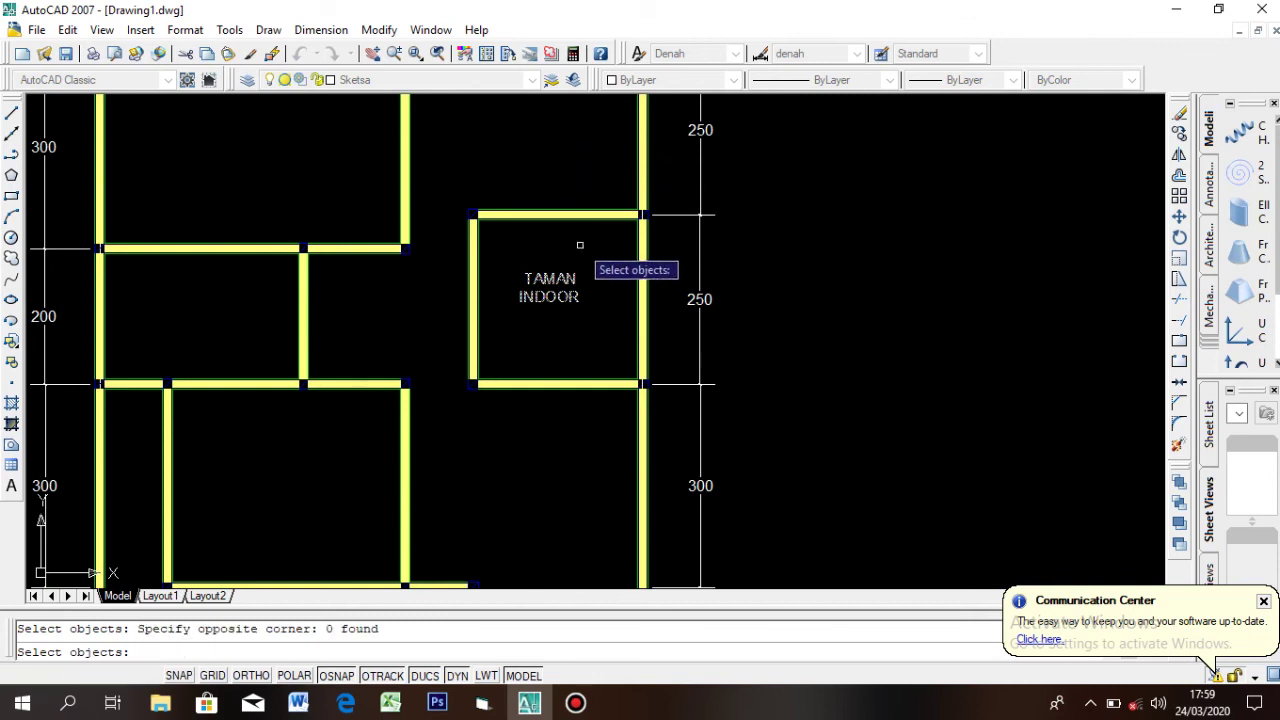
pyautogui.press('Return')
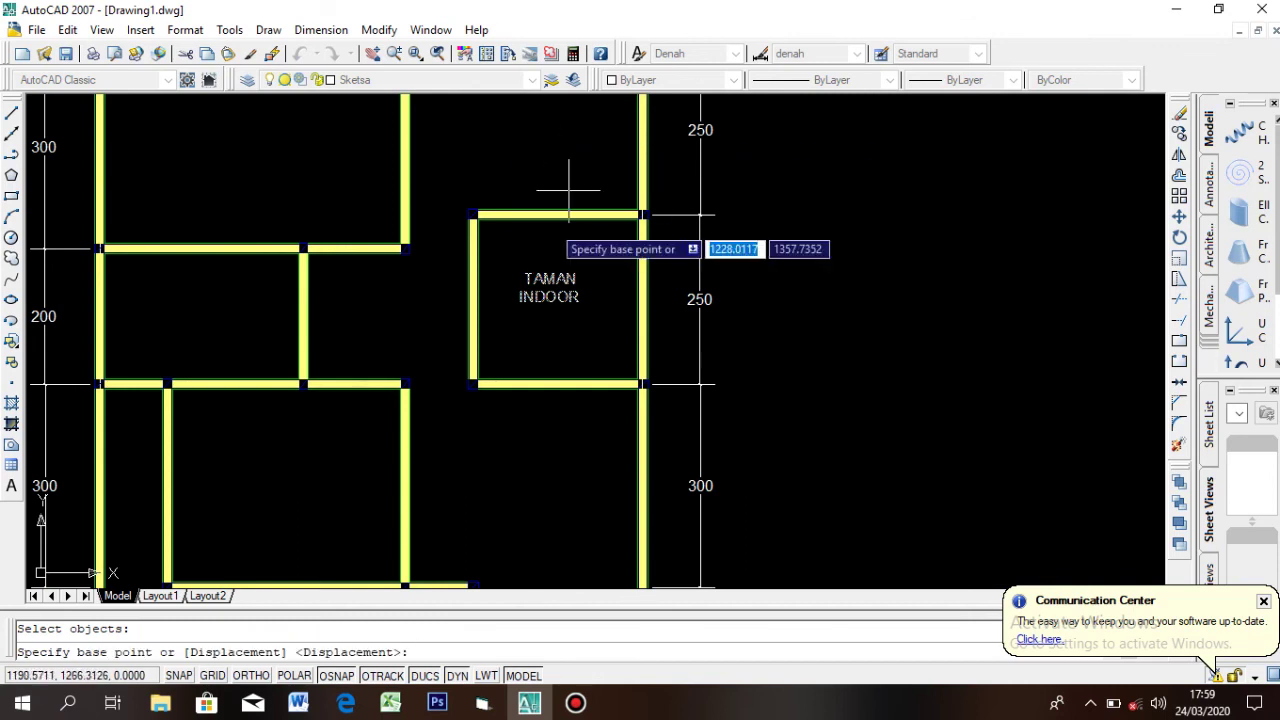
pyautogui.click(548, 292)
pyautogui.scroll(-5, 540, 260)
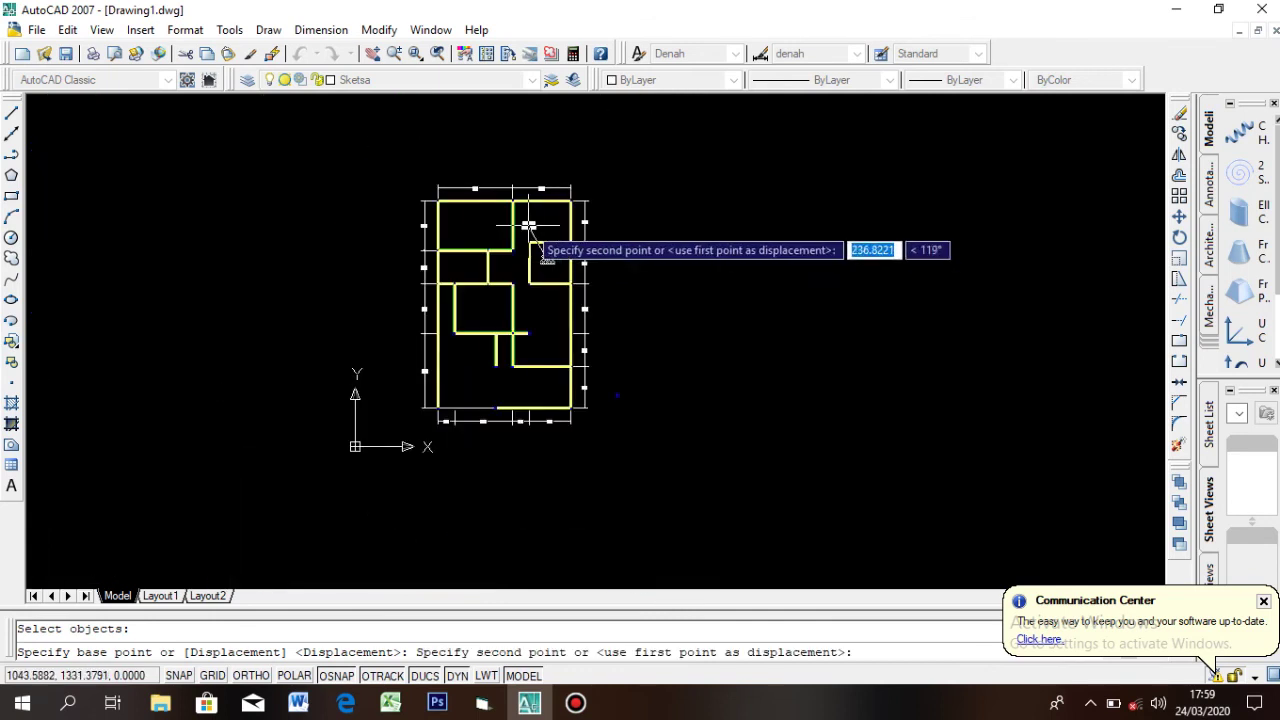
pyautogui.scroll(5, 535, 224)
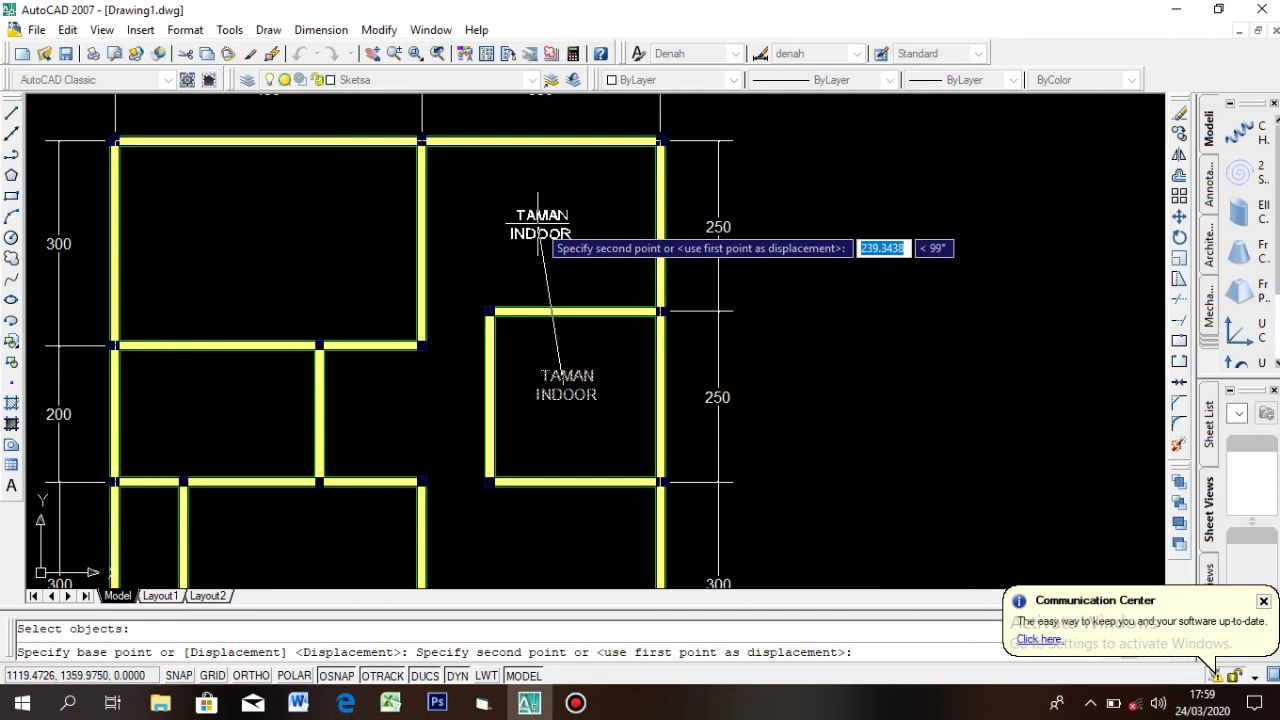
pyautogui.click(538, 232)
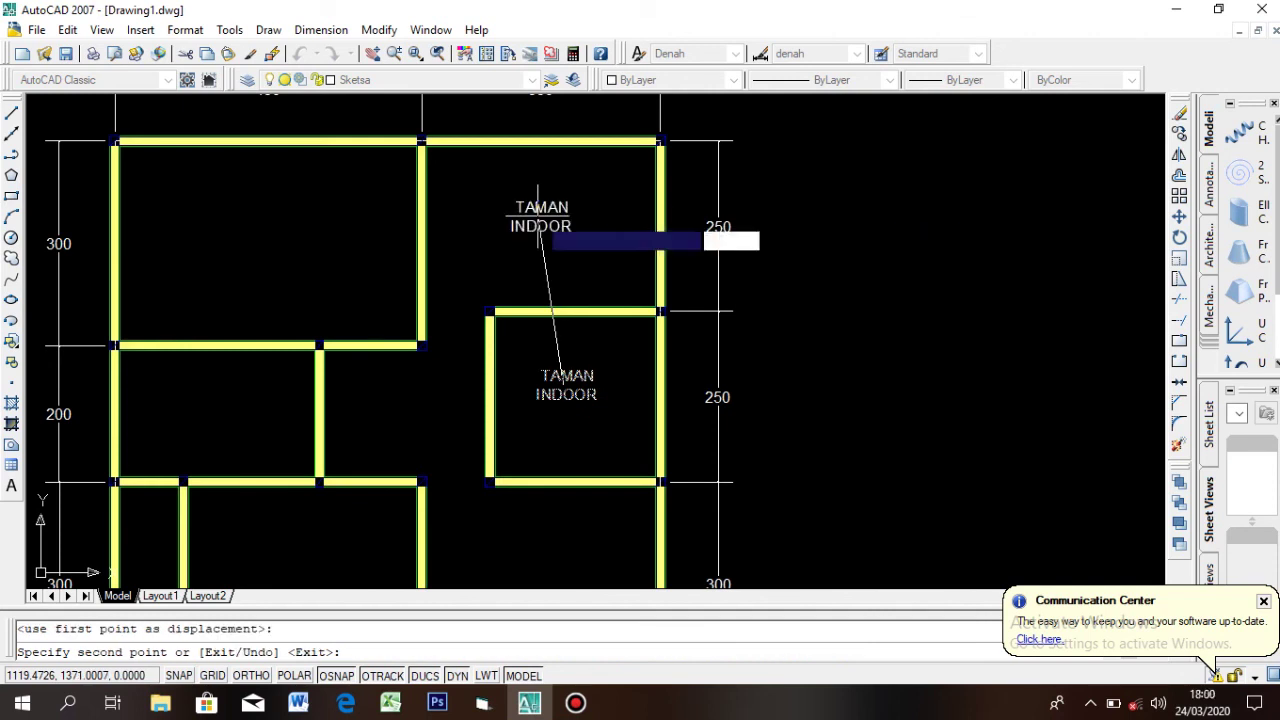
pyautogui.click(244, 232)
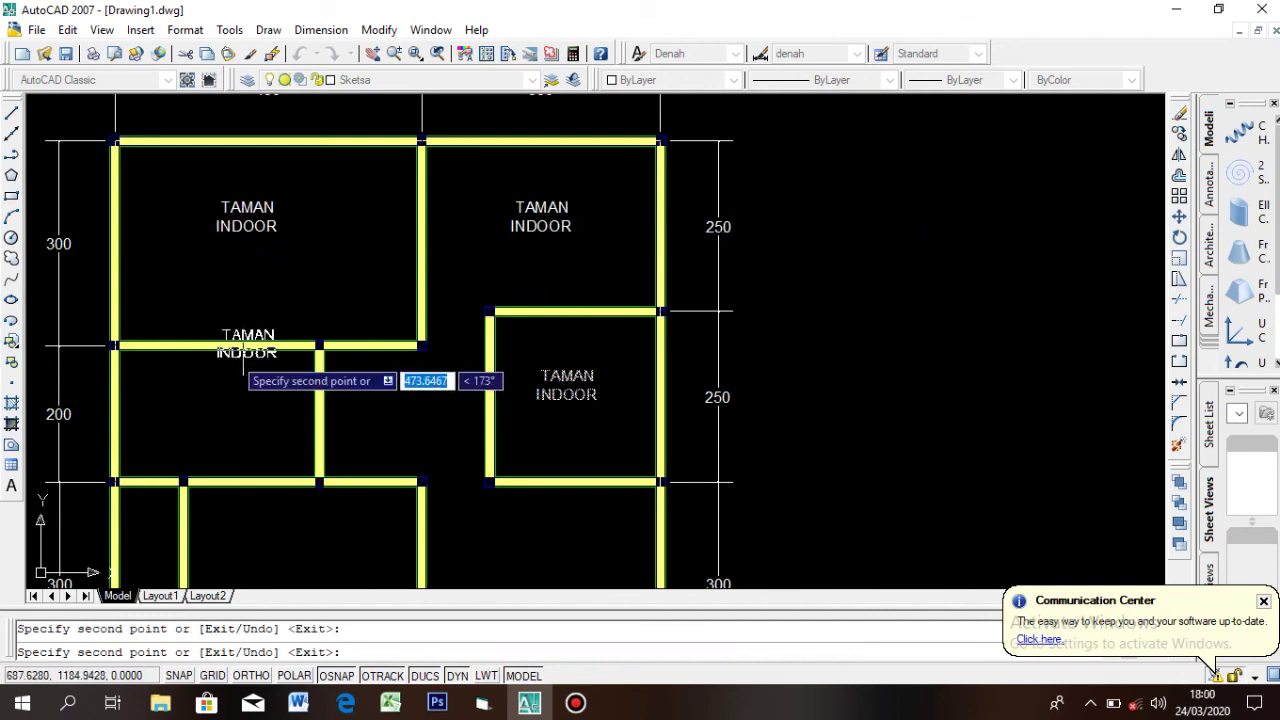
# Place more label copies in the left 200 bay room, the enclosed room below it, and the right-hand spaces in the 300 and 200 bays
pyautogui.click(186, 411)
pyautogui.scroll(1, 206, 348)
pyautogui.scroll(-4, 208, 353)
pyautogui.scroll(3, 228, 429)
pyautogui.click(249, 439)
pyautogui.scroll(-4, 249, 389)
pyautogui.scroll(2, 320, 433)
pyautogui.click(285, 365)
pyautogui.click(312, 447)
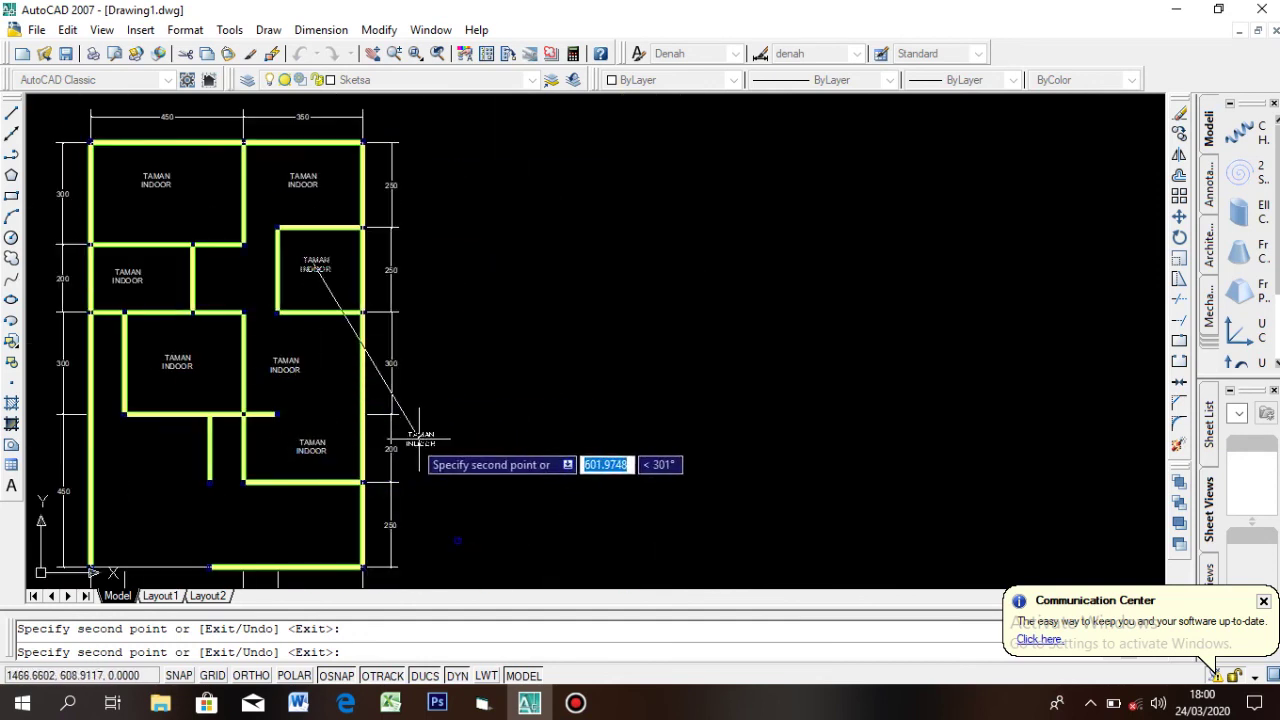
# Place label copies in the lower-left 450 bay area and the lower-right 250 bay area, and finish copying
pyautogui.click(146, 484)
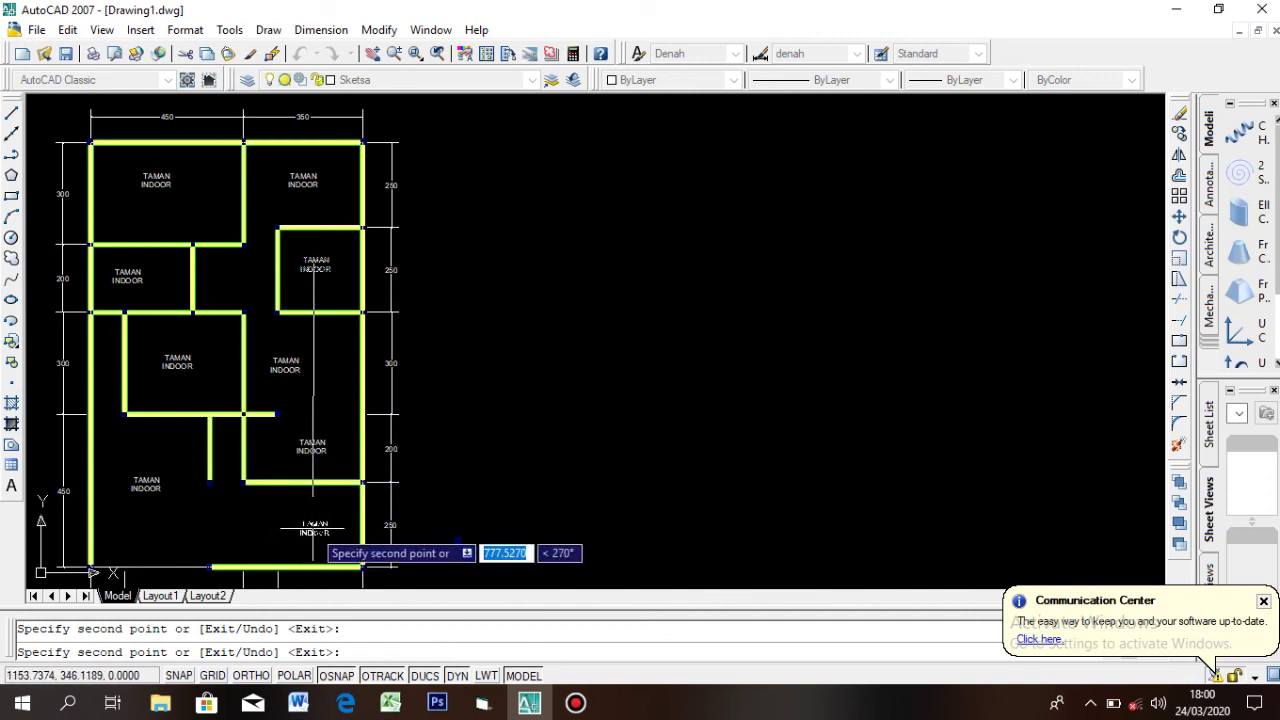
pyautogui.click(302, 527)
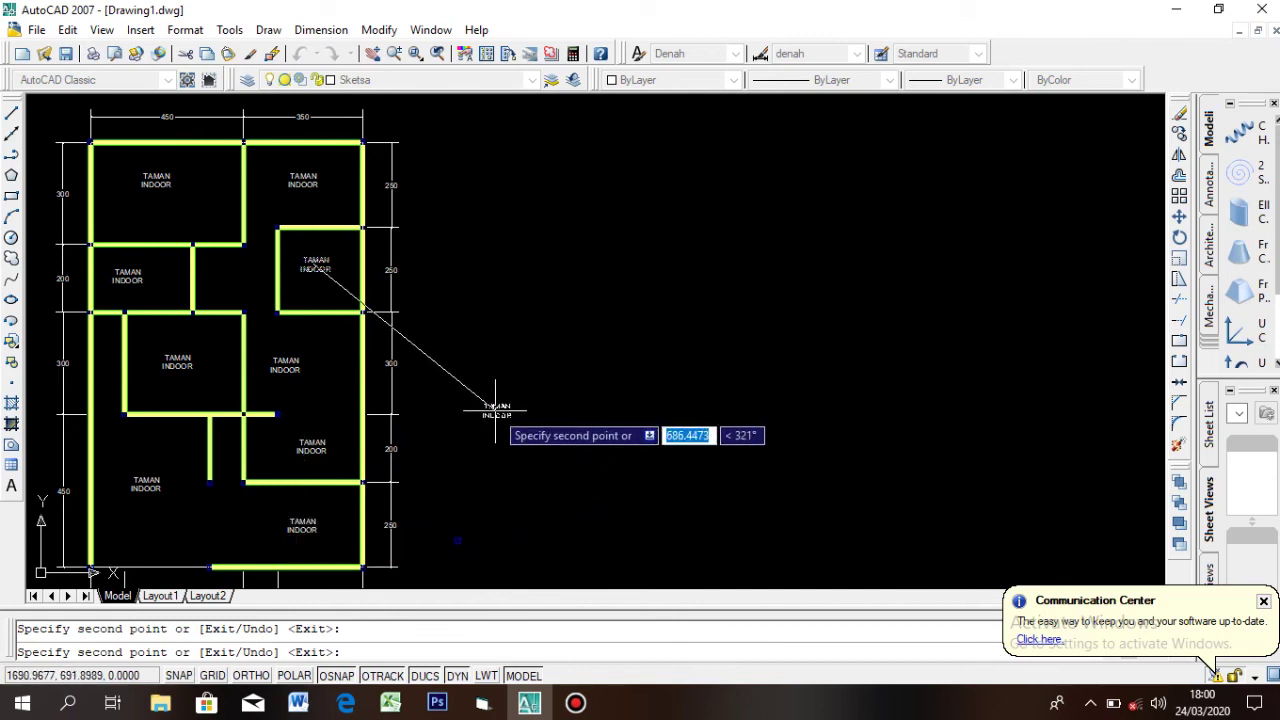
pyautogui.press('Return')
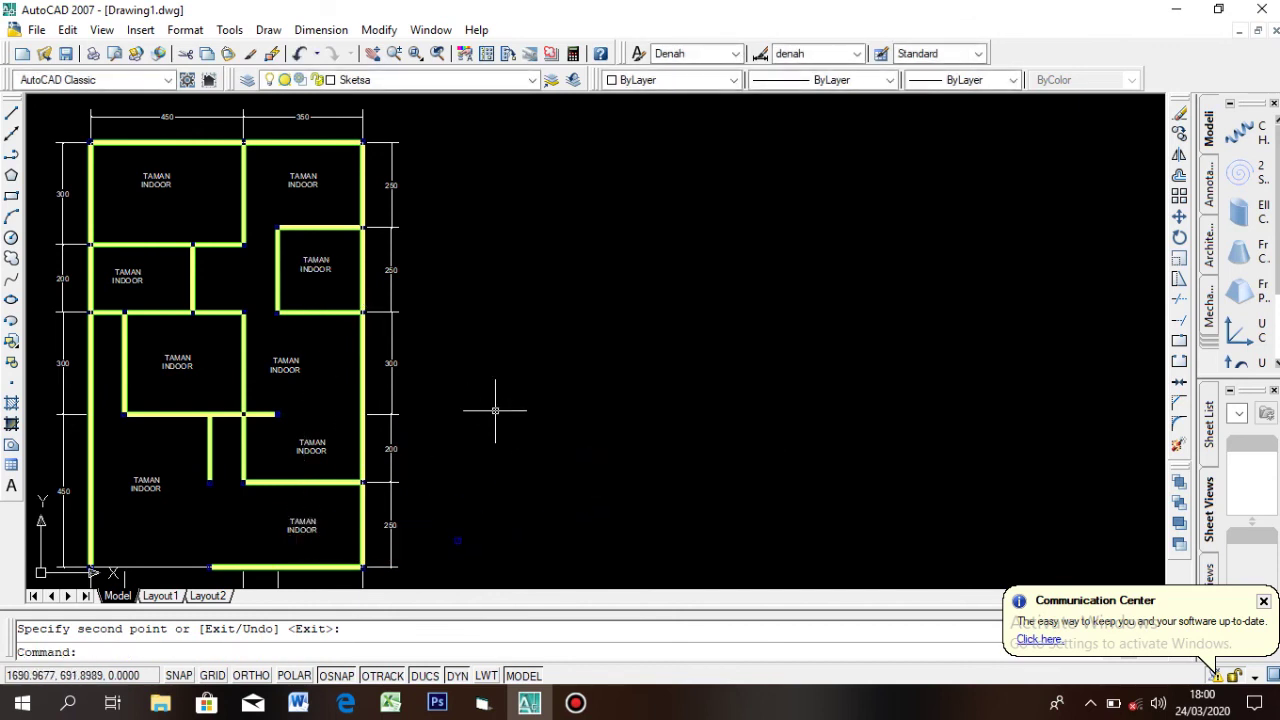
# Examine the copied room labels across the floor plan for placement
pyautogui.scroll(6, 172, 232)
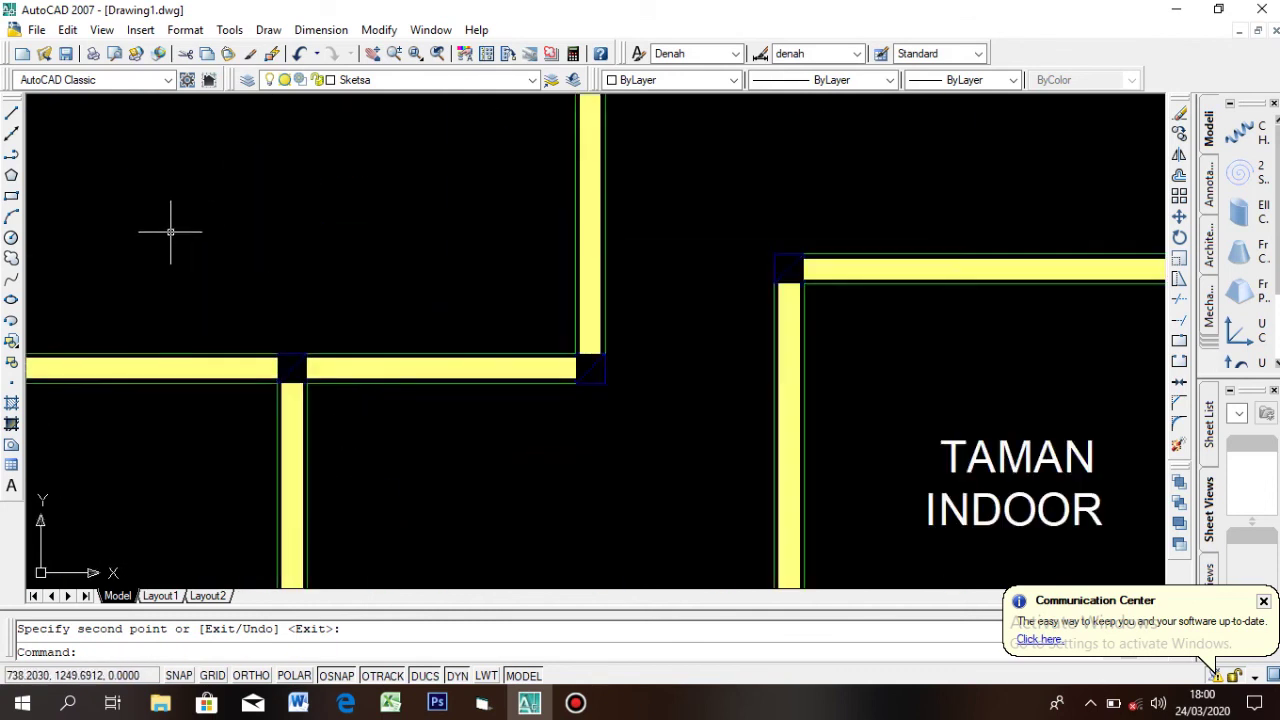
pyautogui.scroll(-4, 171, 214)
pyautogui.scroll(-5, 64, 409)
pyautogui.scroll(5, 140, 490)
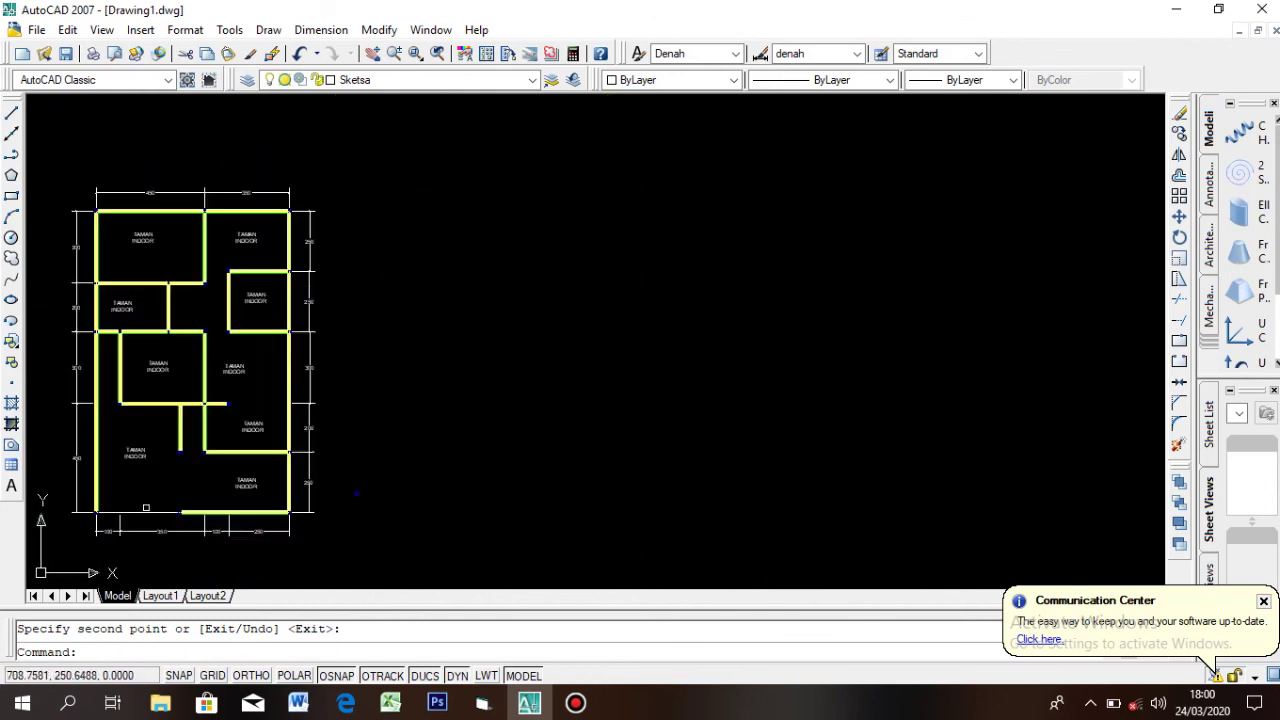
pyautogui.scroll(-3, 137, 481)
pyautogui.scroll(3, 137, 481)
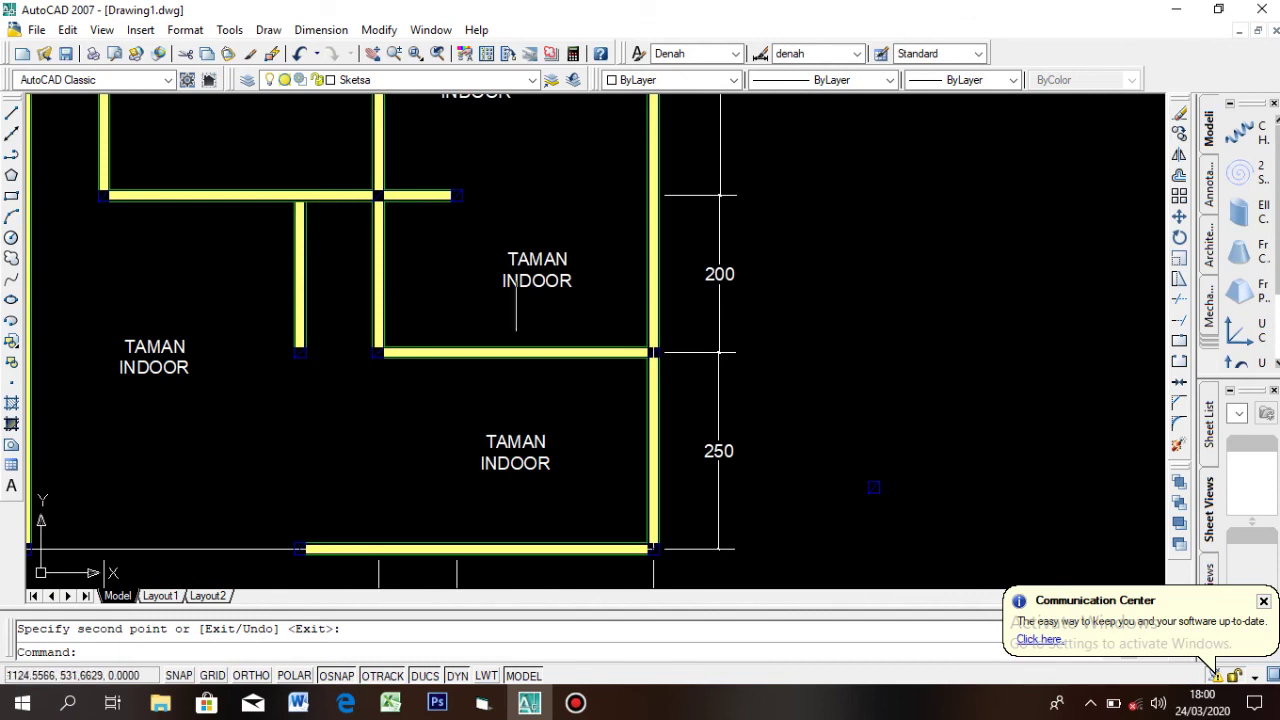
pyautogui.scroll(-8, 873, 487)
pyautogui.scroll(4, 510, 343)
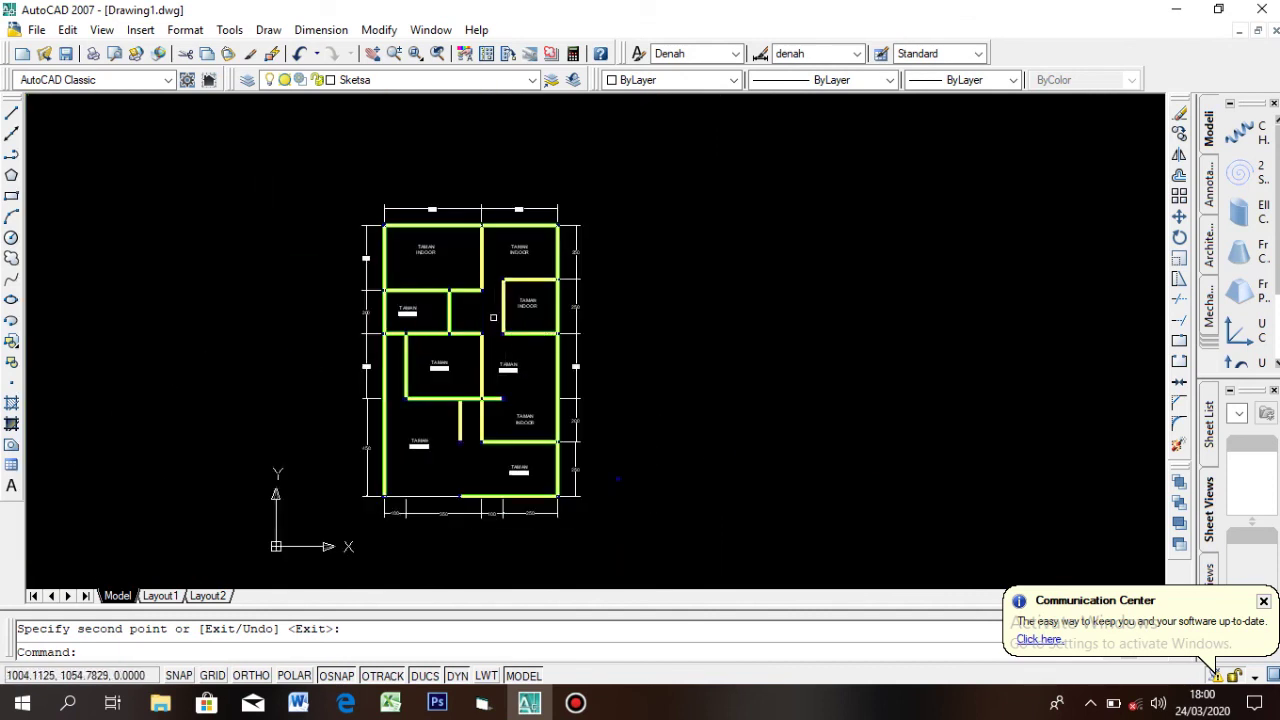
# Replace the TAMAN INDOOR text in the upper-right room with DAPUR
pyautogui.scroll(7, 457, 277)
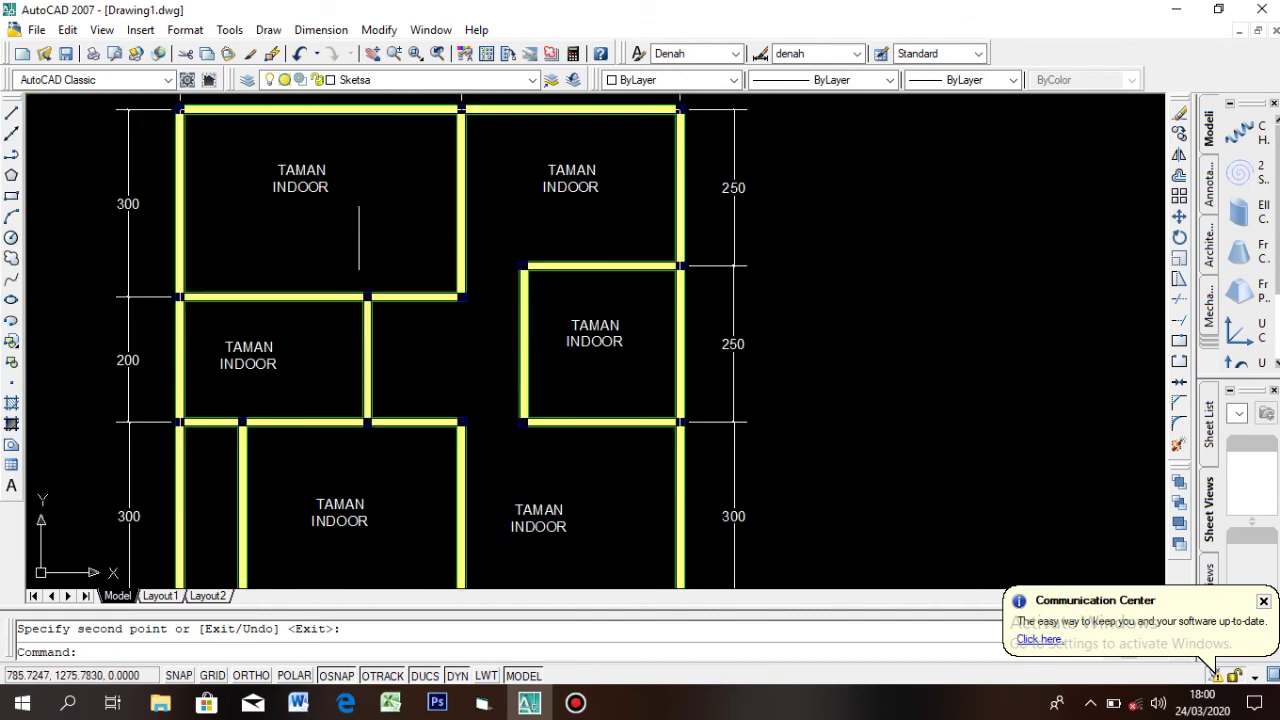
pyautogui.scroll(5, 590, 171)
pyautogui.click(543, 165)
pyautogui.doubleClick(604, 226)
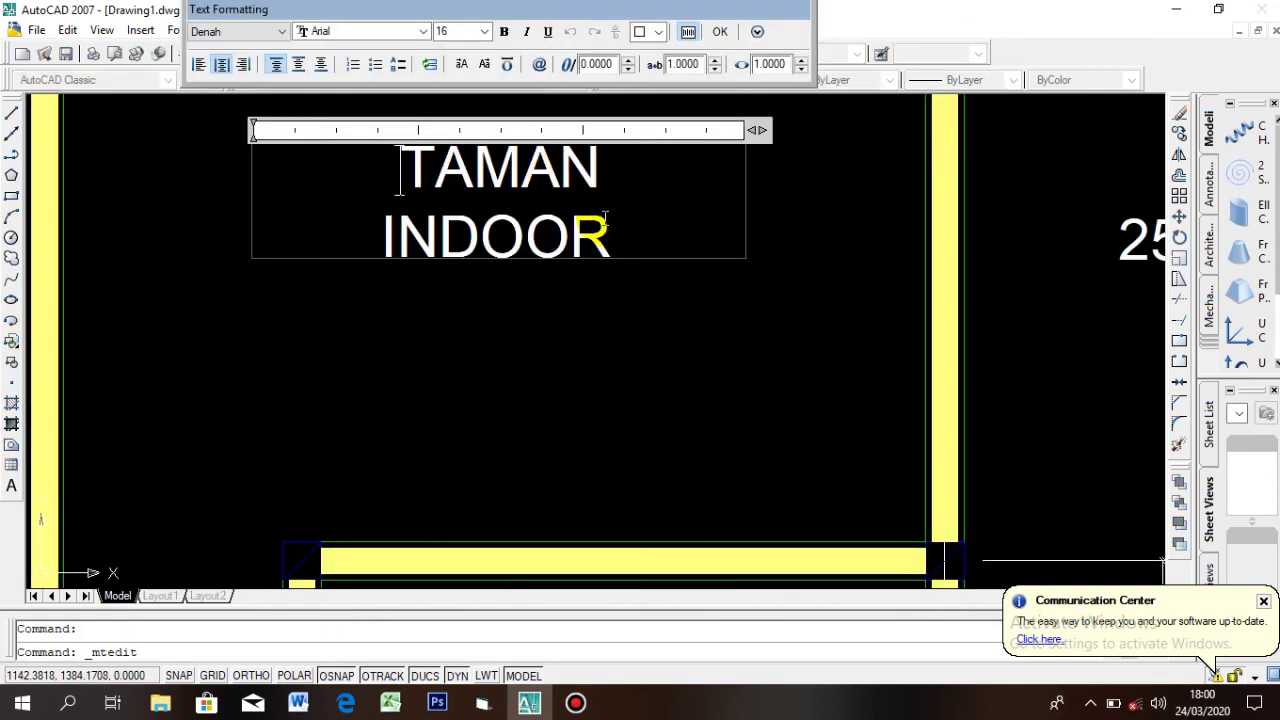
pyautogui.scroll(-2, 604, 219)
pyautogui.moveTo(612, 229)
pyautogui.mouseDown()
pyautogui.moveTo(566, 228)
pyautogui.moveTo(486, 177)
pyautogui.mouseUp()
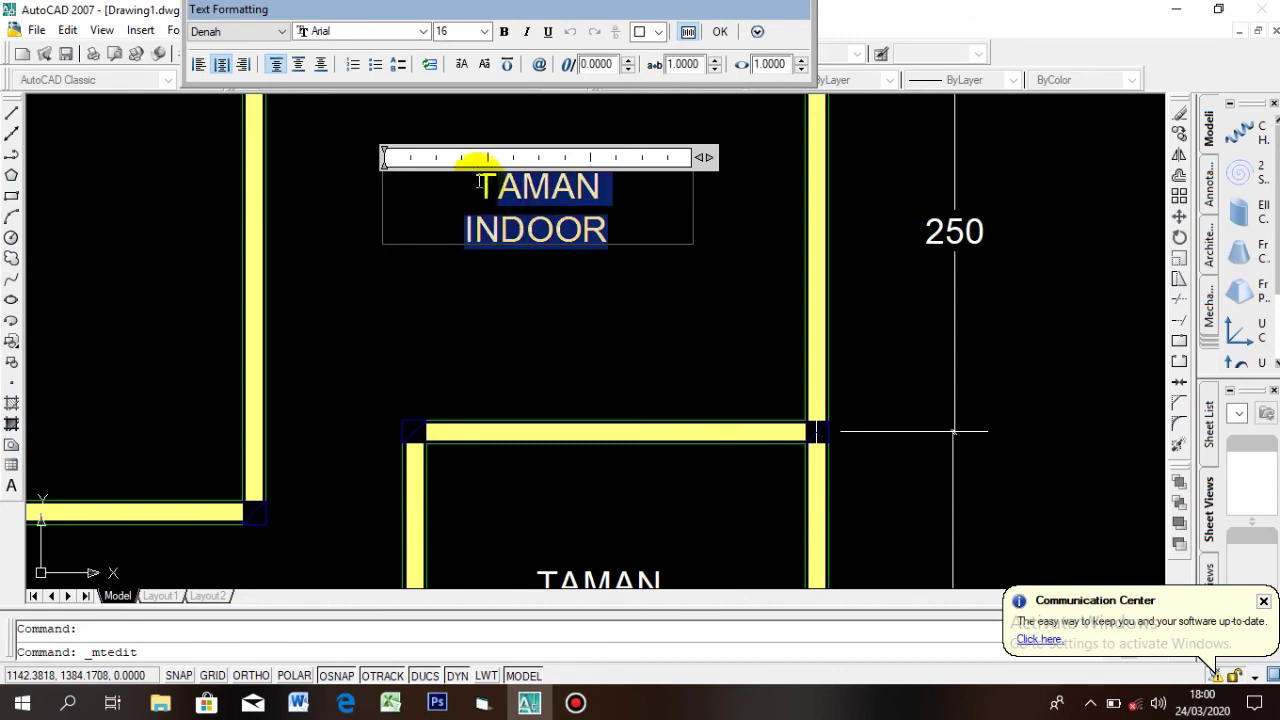
pyautogui.write('DA')
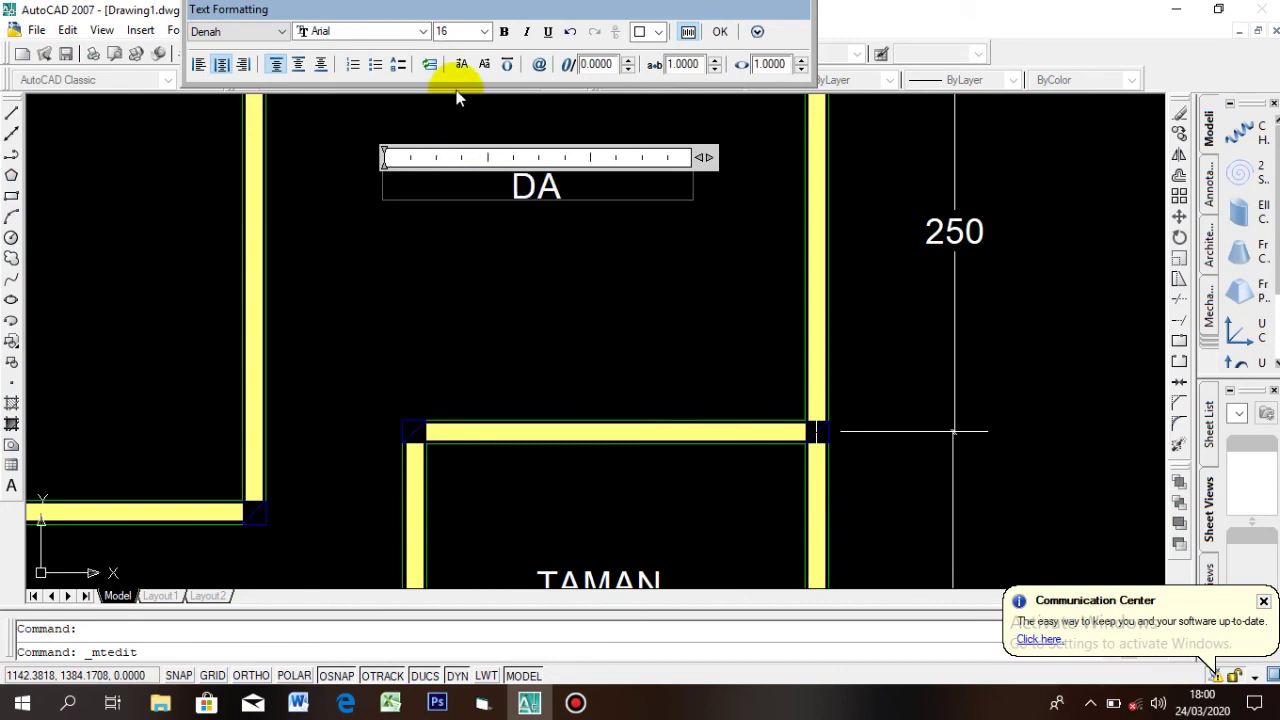
pyautogui.write('PUR')
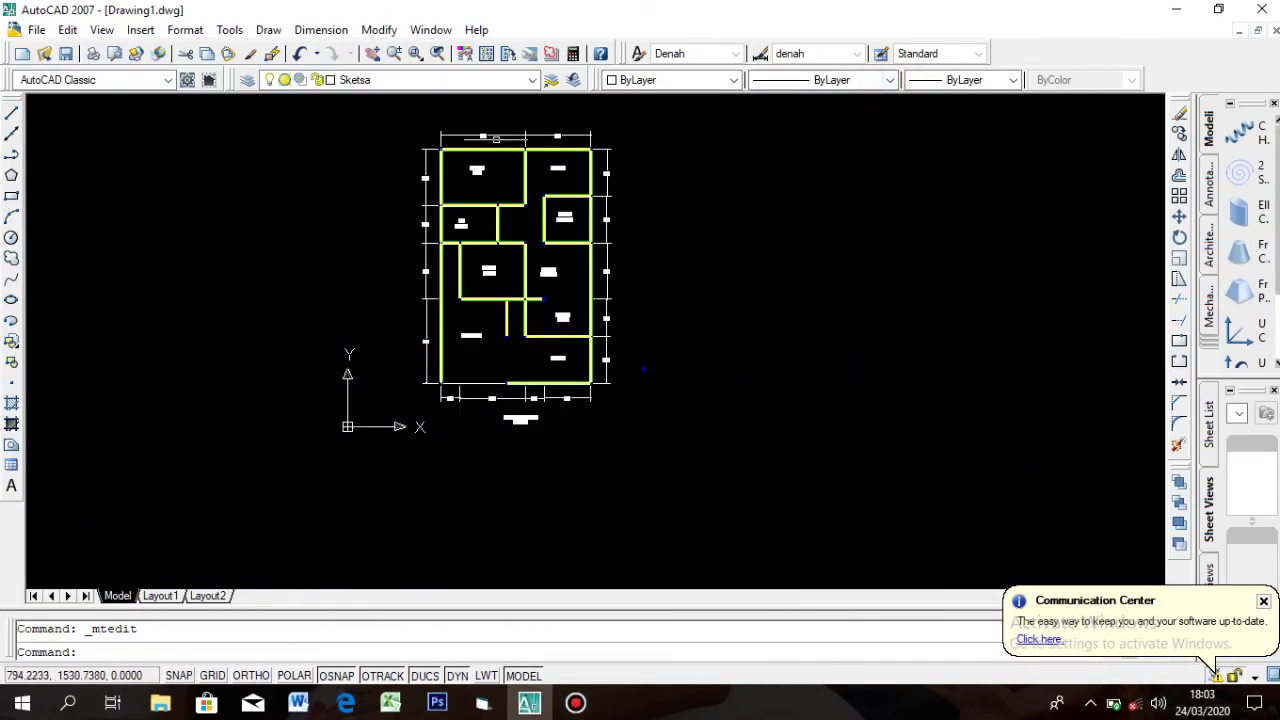
# Review the room labels, wall fills and column junctions throughout the floor plan
pyautogui.scroll(6, 486, 171)
pyautogui.scroll(-4, 506, 166)
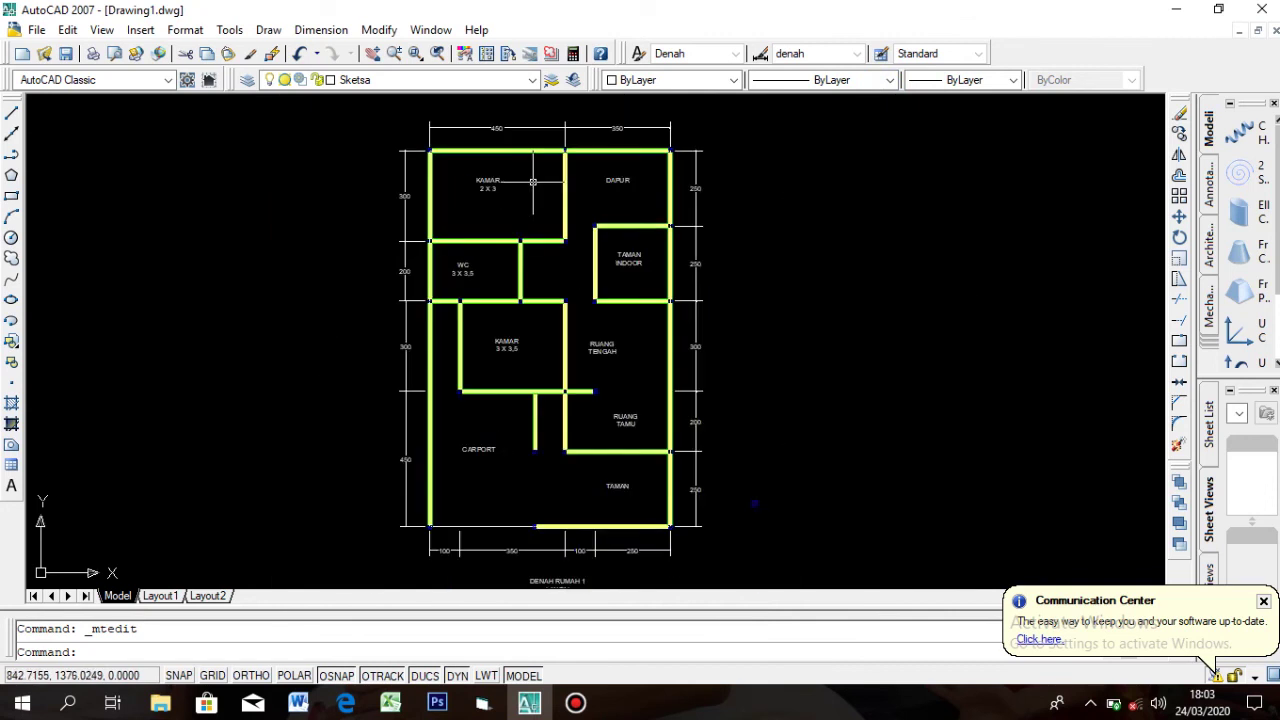
pyautogui.scroll(4, 533, 181)
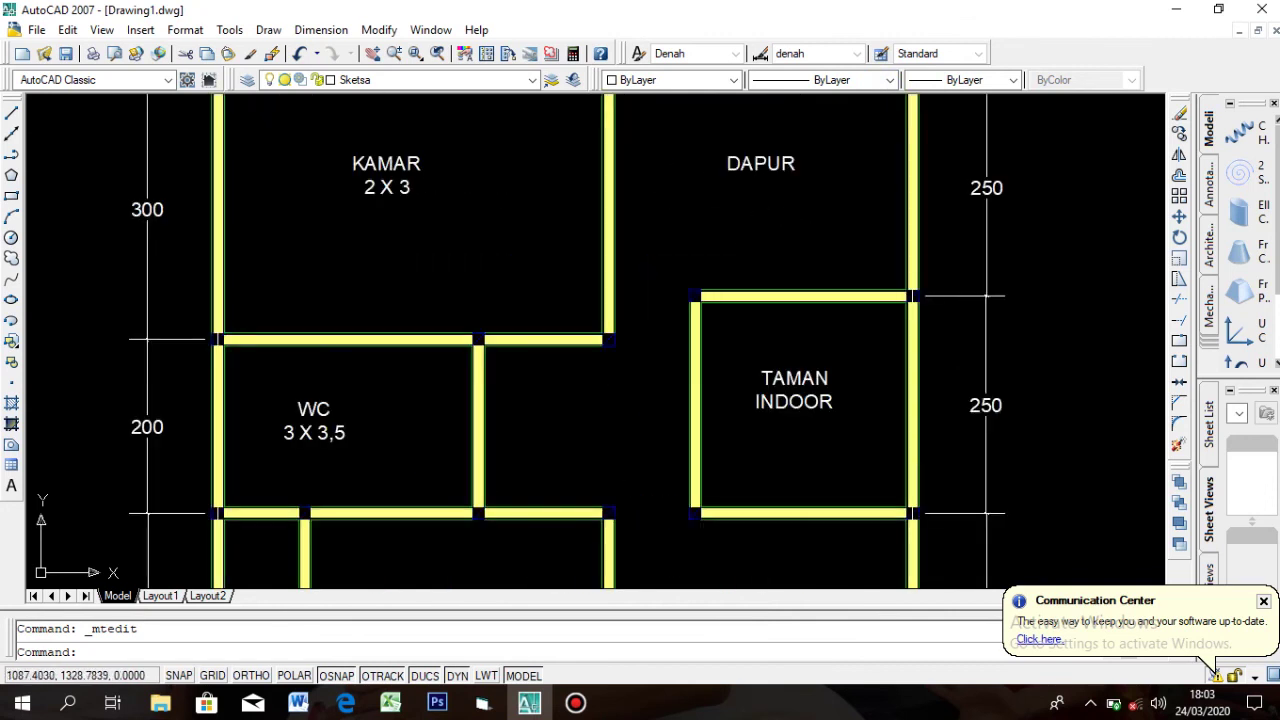
pyautogui.scroll(-4, 720, 215)
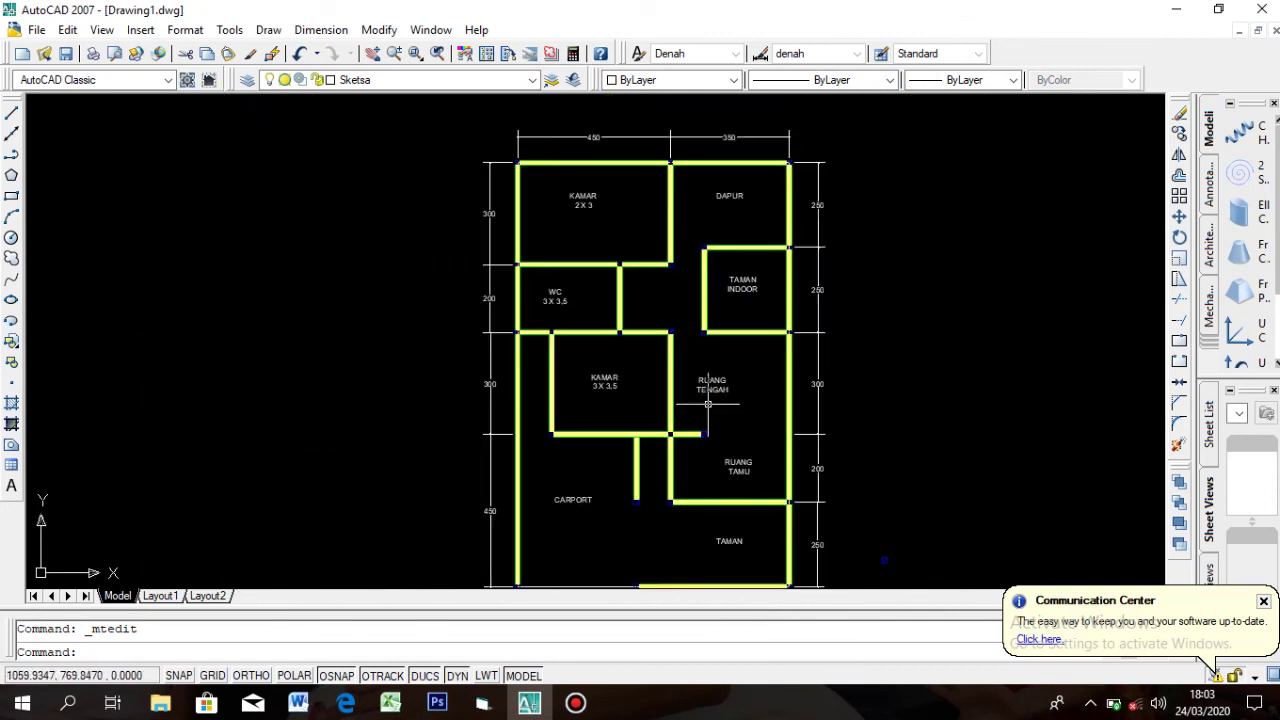
pyautogui.scroll(-3, 646, 418)
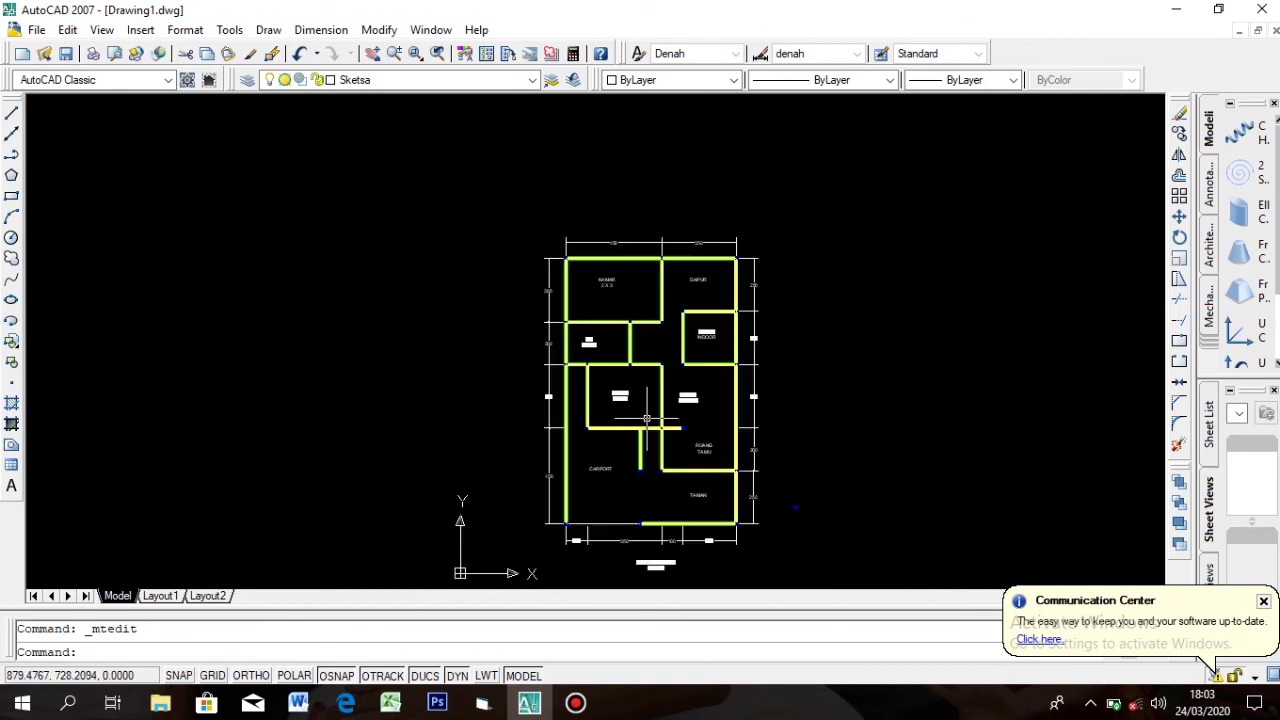
pyautogui.scroll(2, 644, 425)
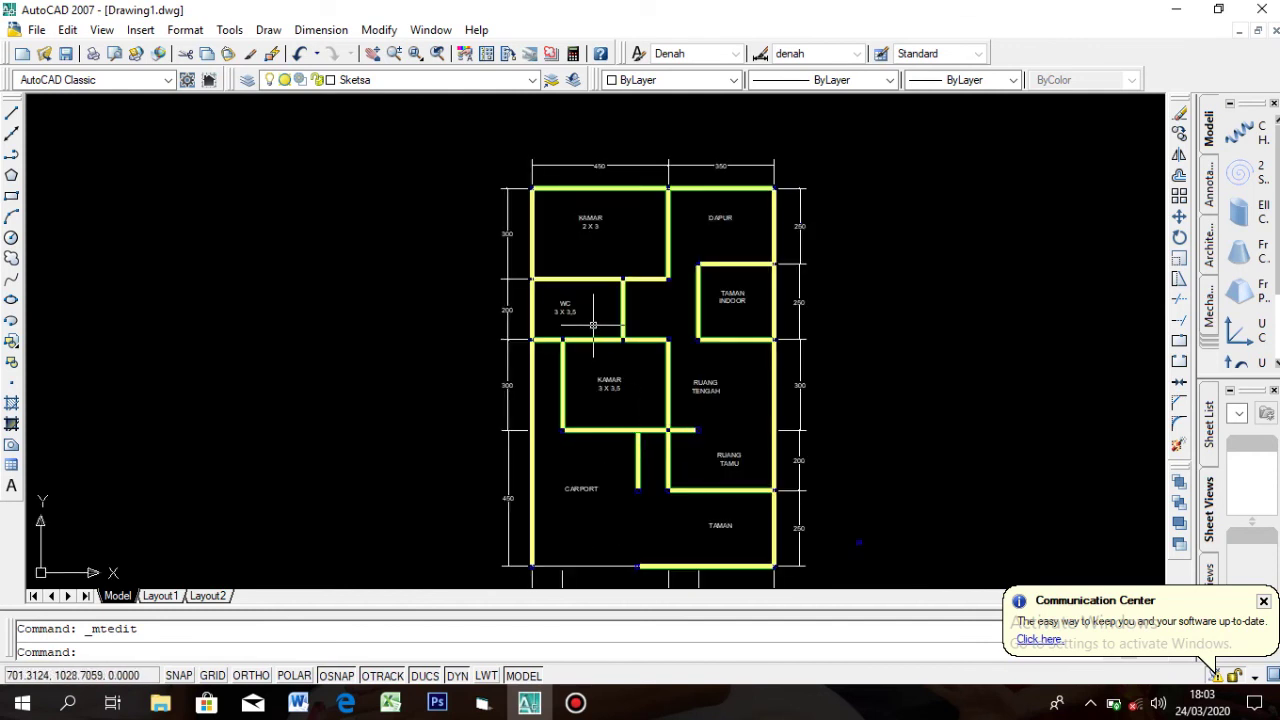
pyautogui.scroll(3, 593, 325)
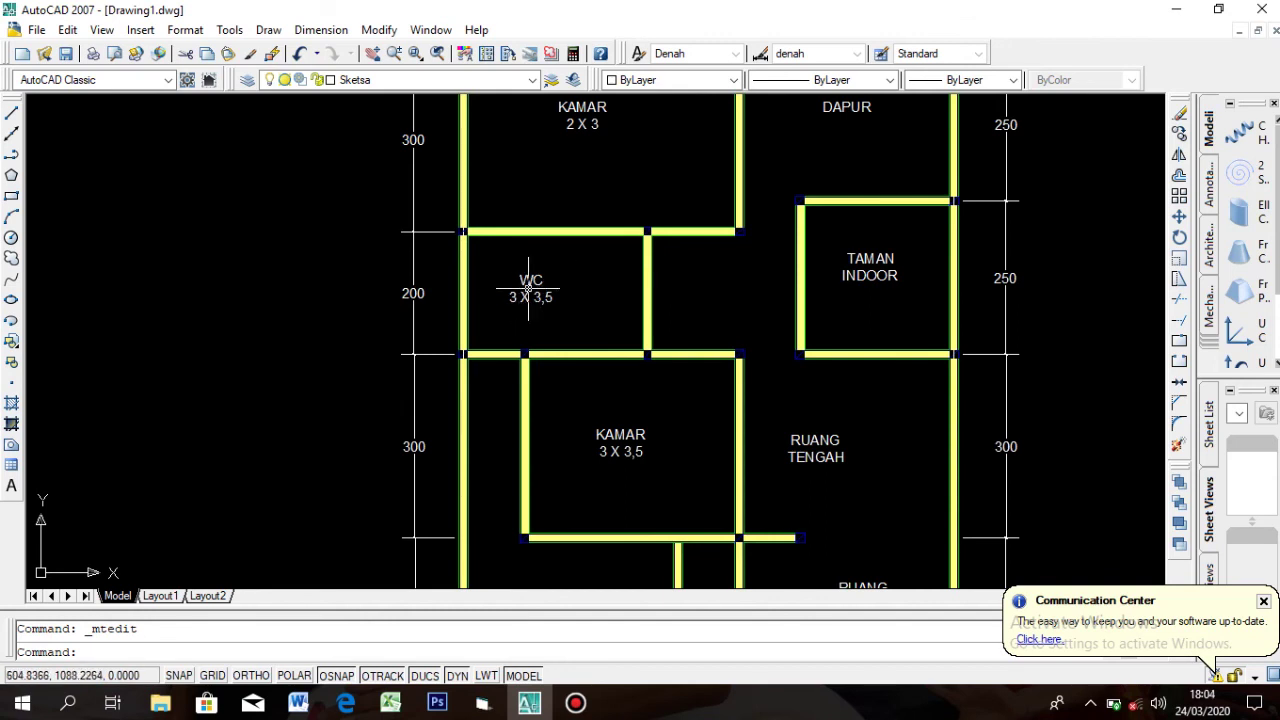
pyautogui.scroll(3, 603, 323)
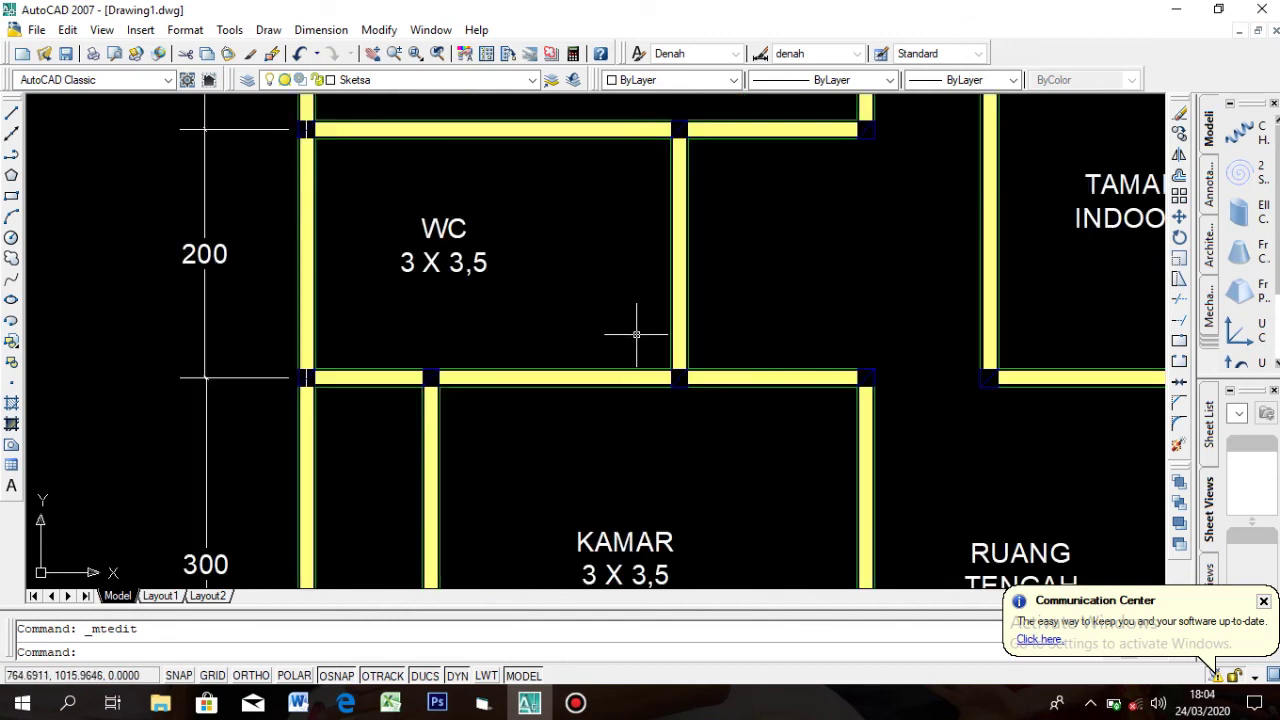
pyautogui.scroll(-6, 638, 390)
pyautogui.scroll(3, 715, 345)
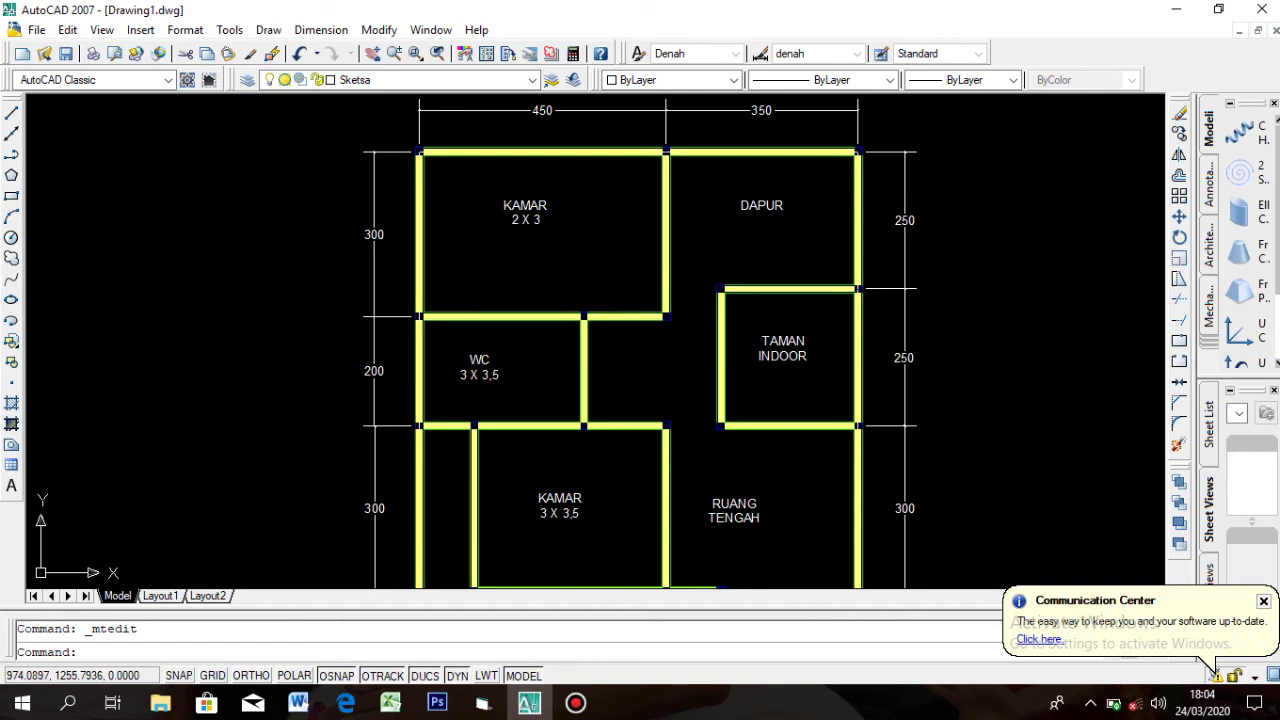
pyautogui.scroll(8, 670, 150)
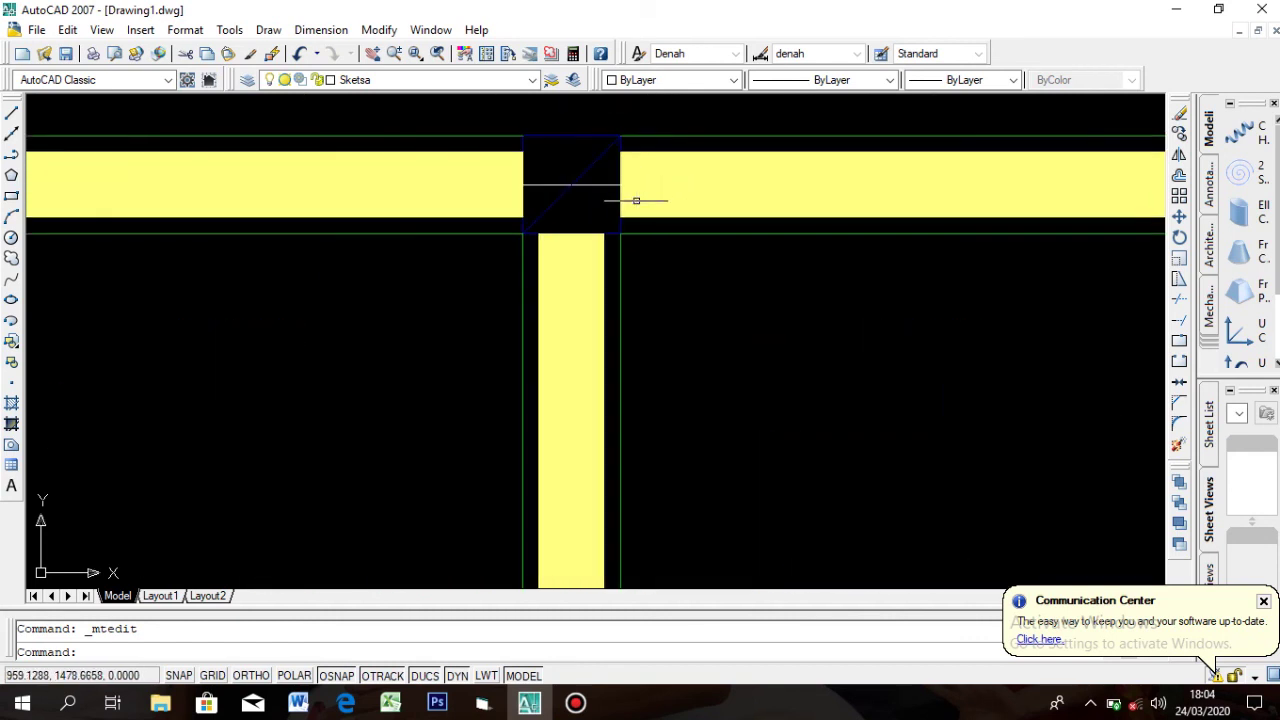
pyautogui.scroll(-8, 636, 200)
pyautogui.scroll(3, 617, 284)
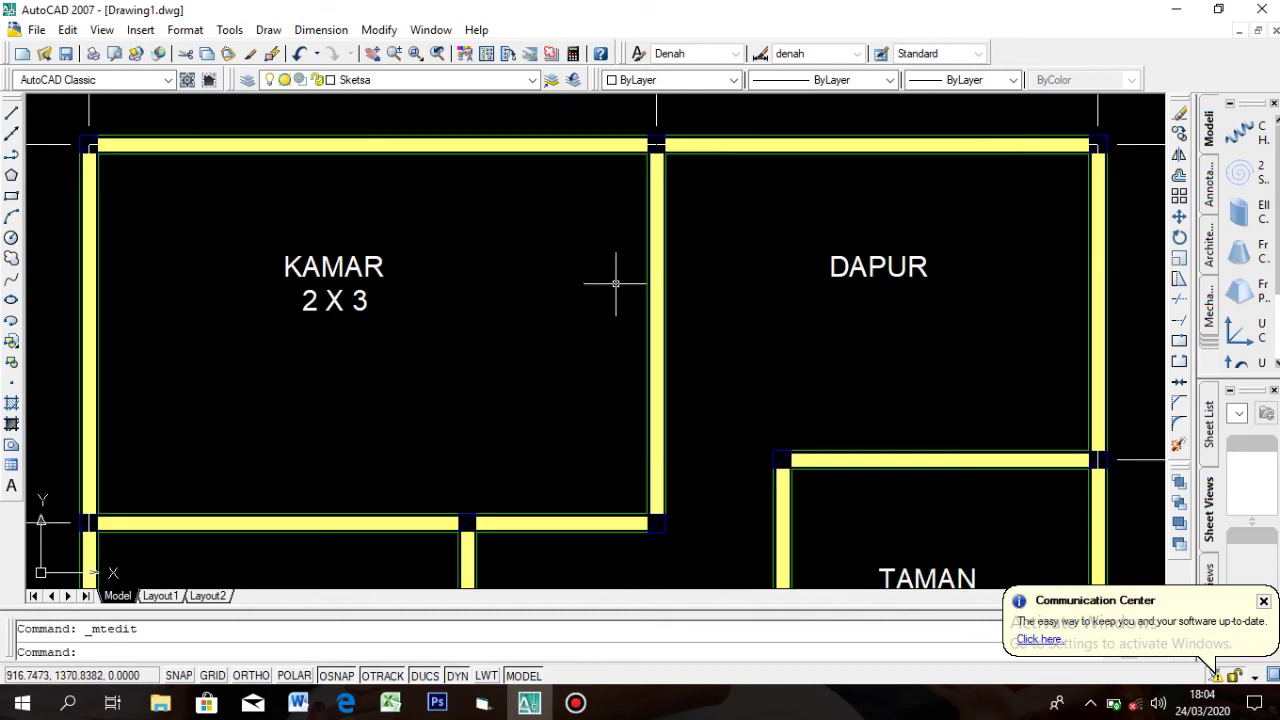
pyautogui.scroll(-8, 612, 300)
pyautogui.scroll(6, 613, 378)
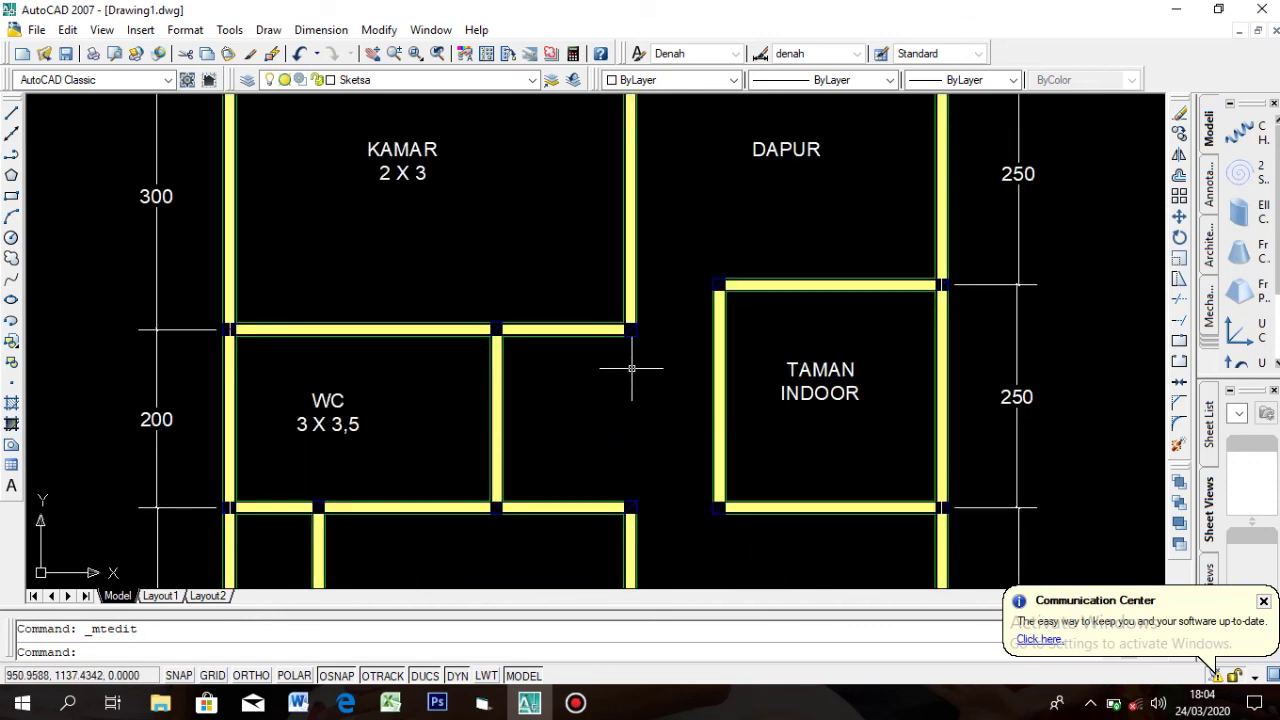
pyautogui.scroll(-7, 617, 359)
pyautogui.scroll(8, 599, 482)
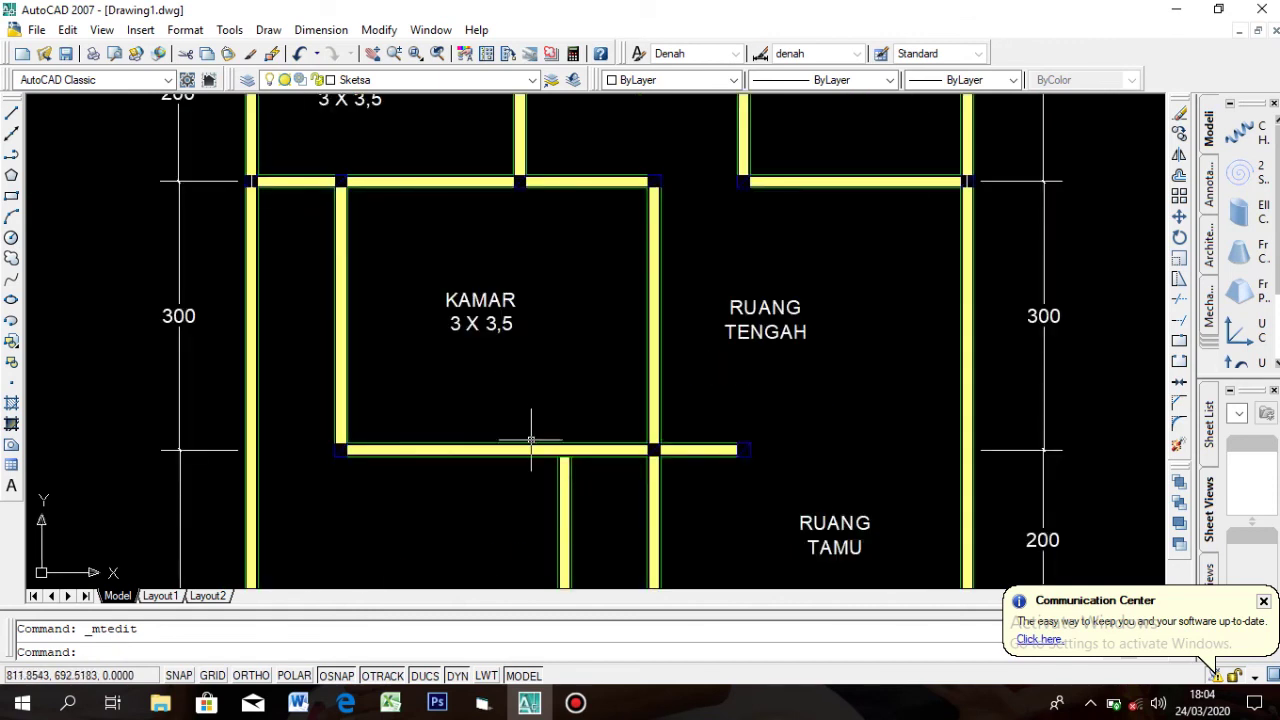
# Inspect the DENAH RUMAH 1 LANTAI title below the plan and the overall floor plan with its dimensions and room labels
pyautogui.scroll(-5, 565, 367)
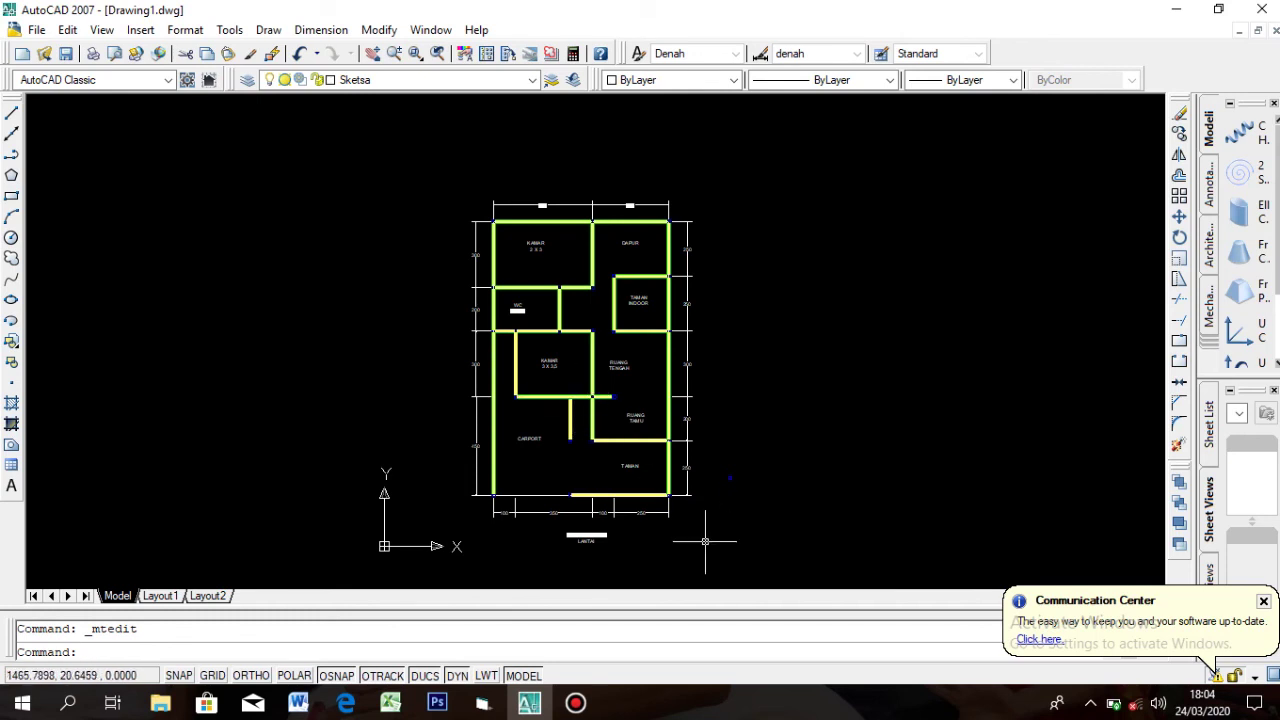
pyautogui.scroll(7, 586, 538)
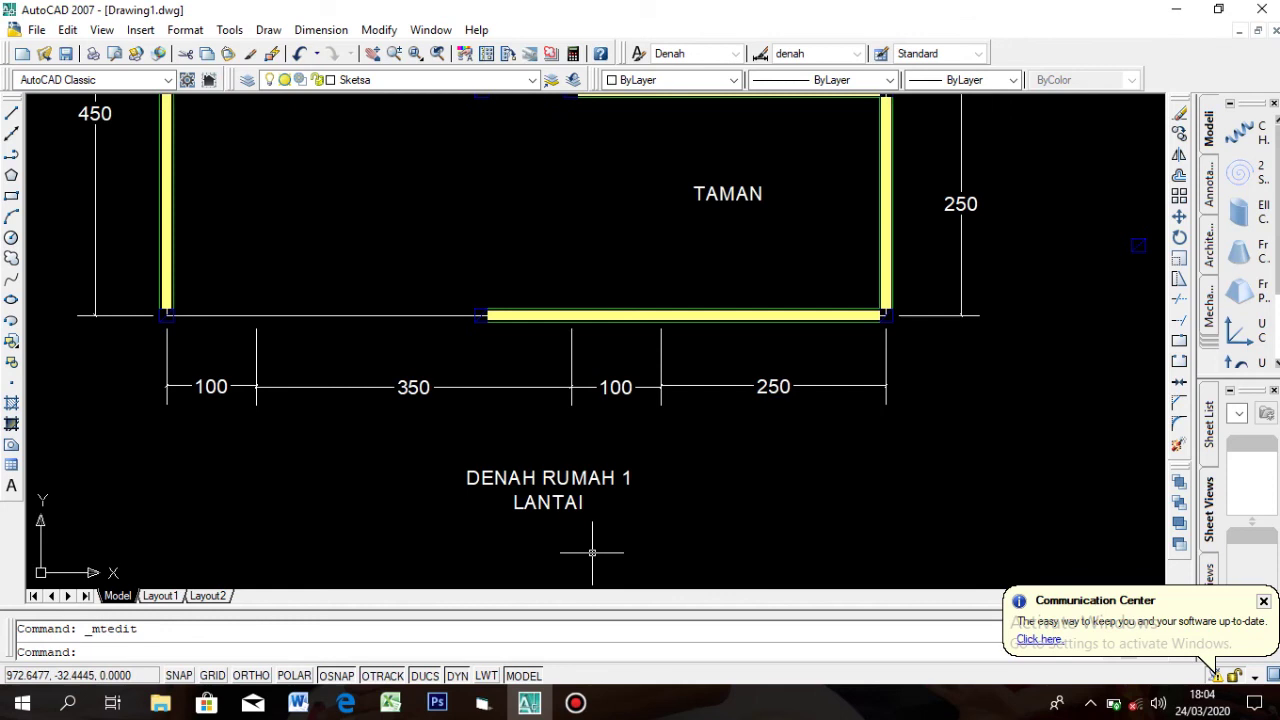
pyautogui.scroll(-5, 590, 552)
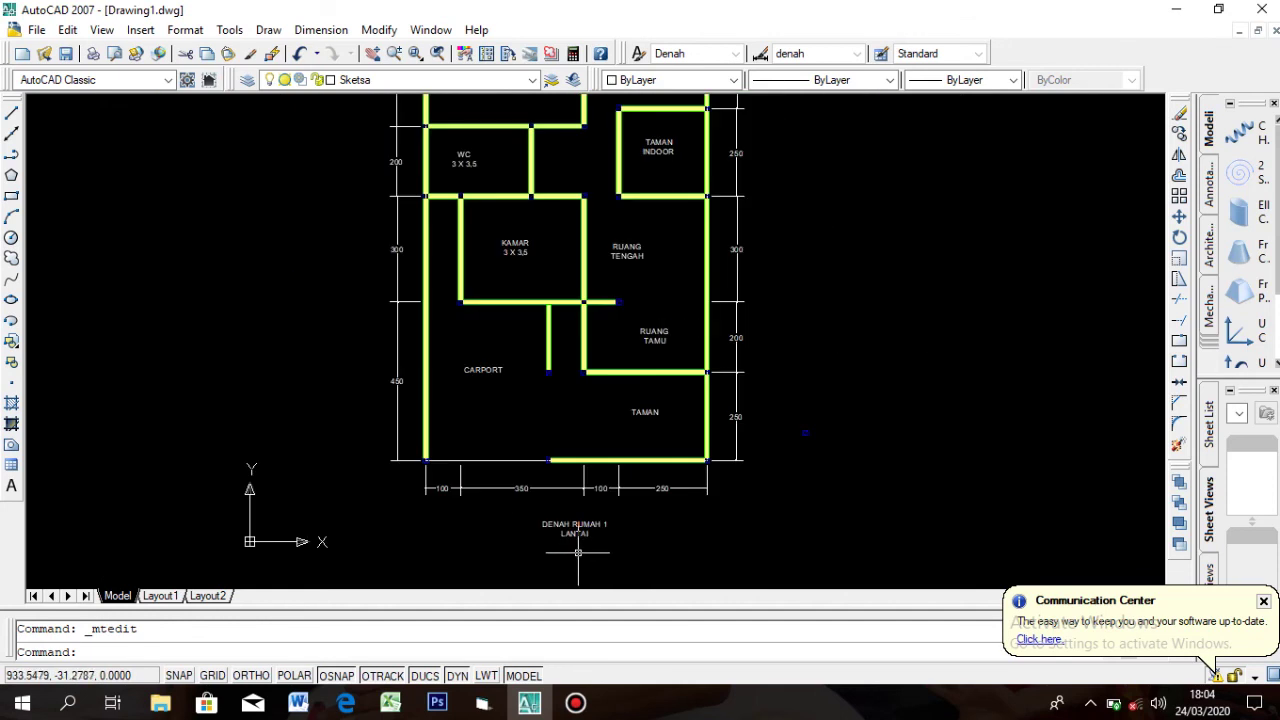
pyautogui.scroll(-4, 647, 544)
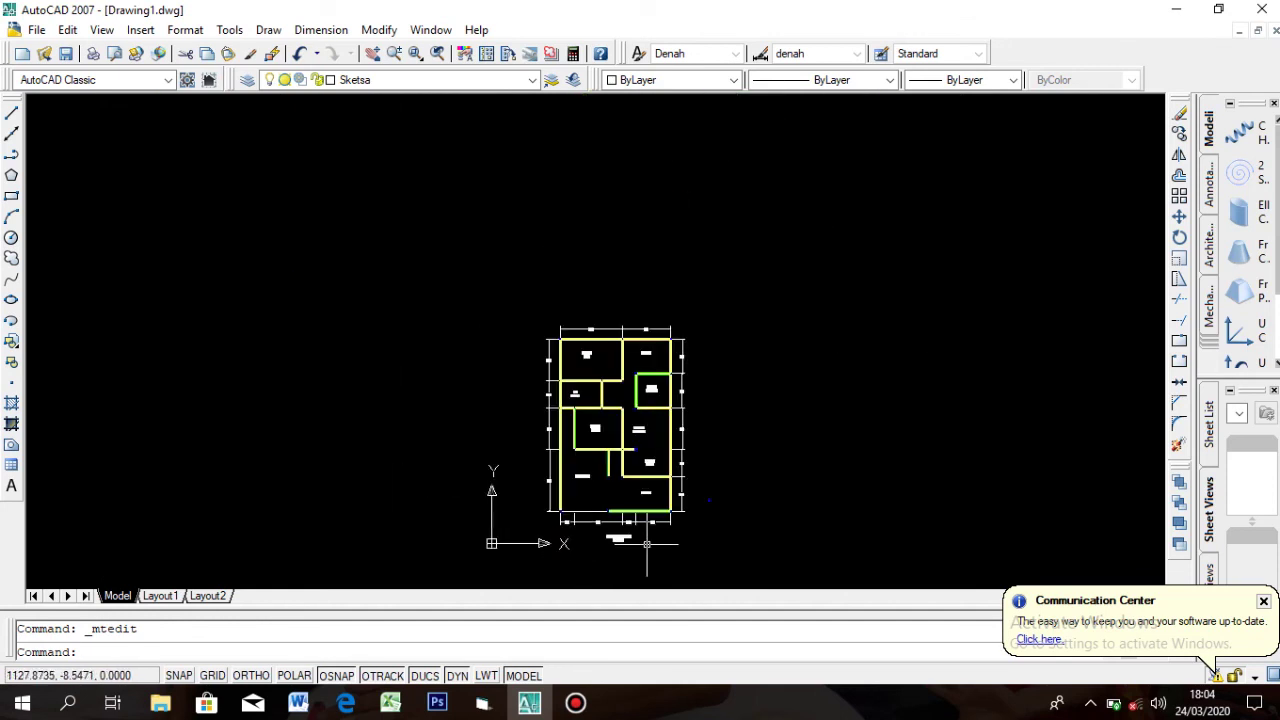
pyautogui.scroll(5, 600, 308)
pyautogui.scroll(-5, 620, 380)
pyautogui.scroll(6, 655, 450)
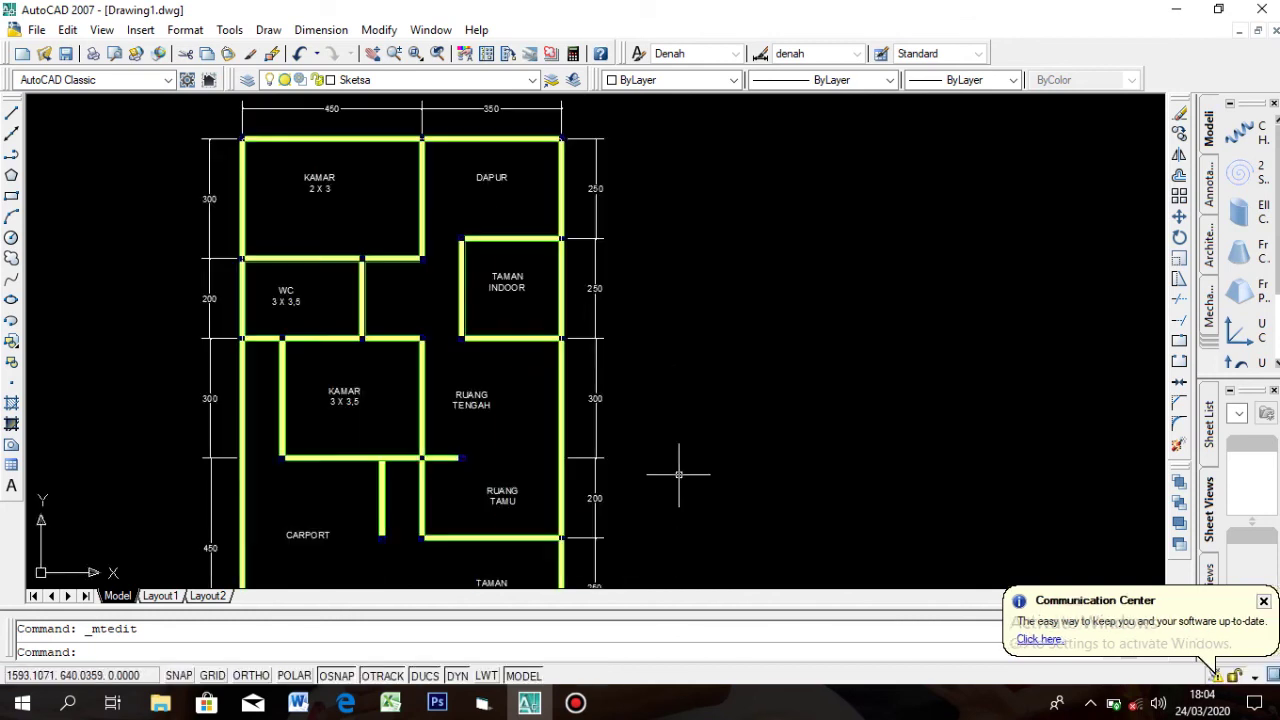
pyautogui.scroll(-5, 660, 461)
pyautogui.scroll(3, 657, 452)
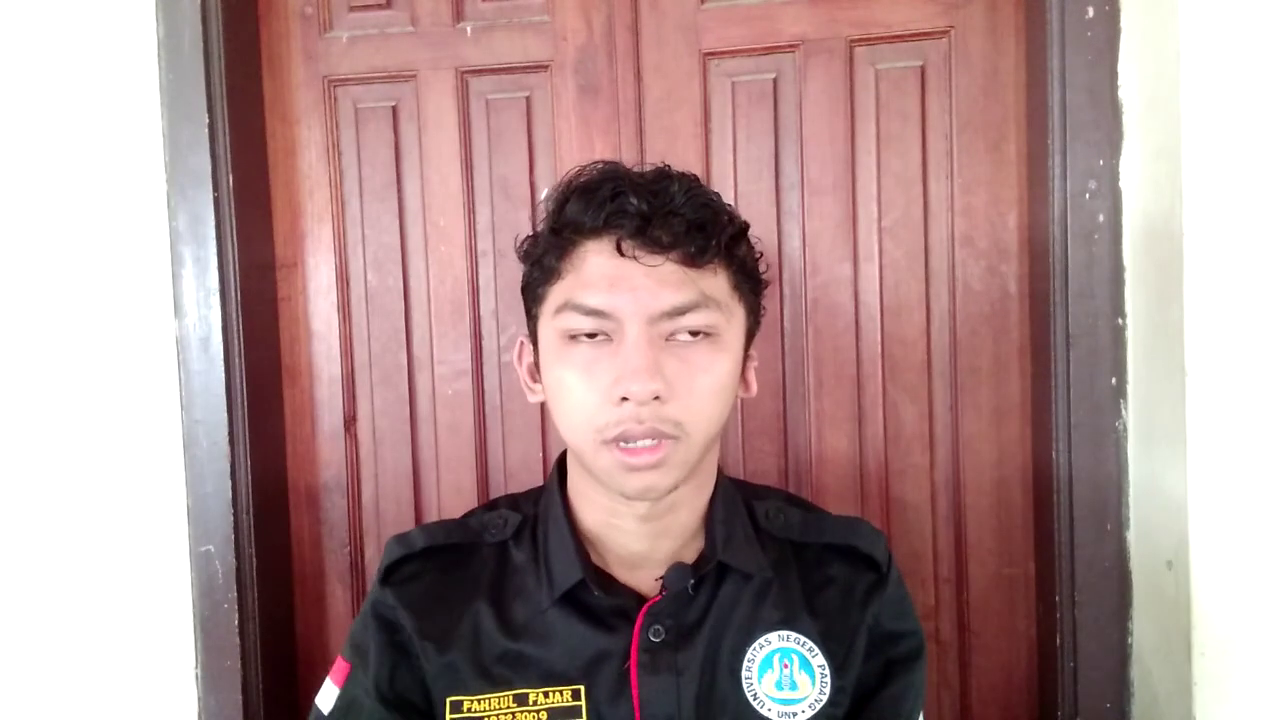